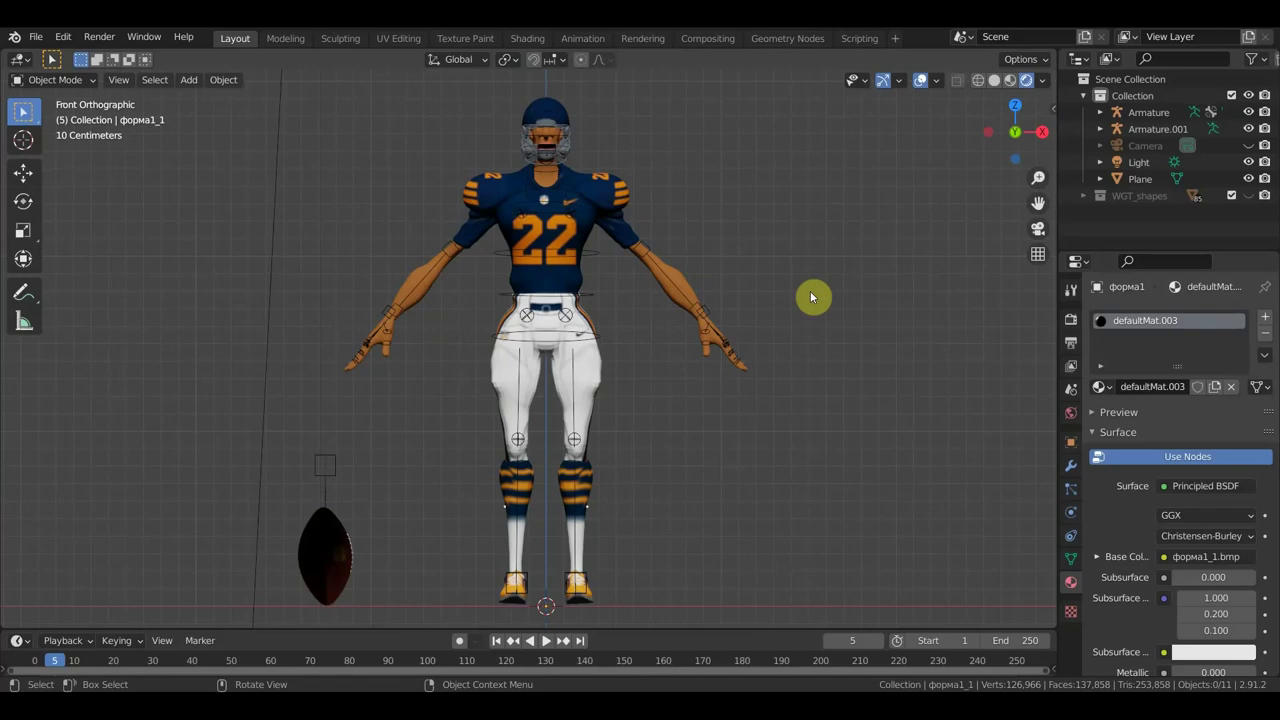
- Orbit and zoom around the player, clicking the football, helmet and armature to identify them
mouse_move(816, 301)
middle_down()
mouse_move(715, 397)
mouse_move(686, 402)
mouse_move(703, 333)
middle_up()
scroll(771, 331, down, 2)
scroll(771, 324, down, 2)
scroll(688, 385, down, 3)
scroll(689, 372, down, 2)
scroll(617, 380, up, 3)
mouse_move(620, 379)
middle_down()
mouse_move(646, 380)
mouse_move(691, 324)
mouse_move(677, 350)
mouse_move(706, 337)
middle_up()
scroll(674, 346, up, 3)
scroll(677, 350, up, 2)
scroll(702, 335, up, 2)
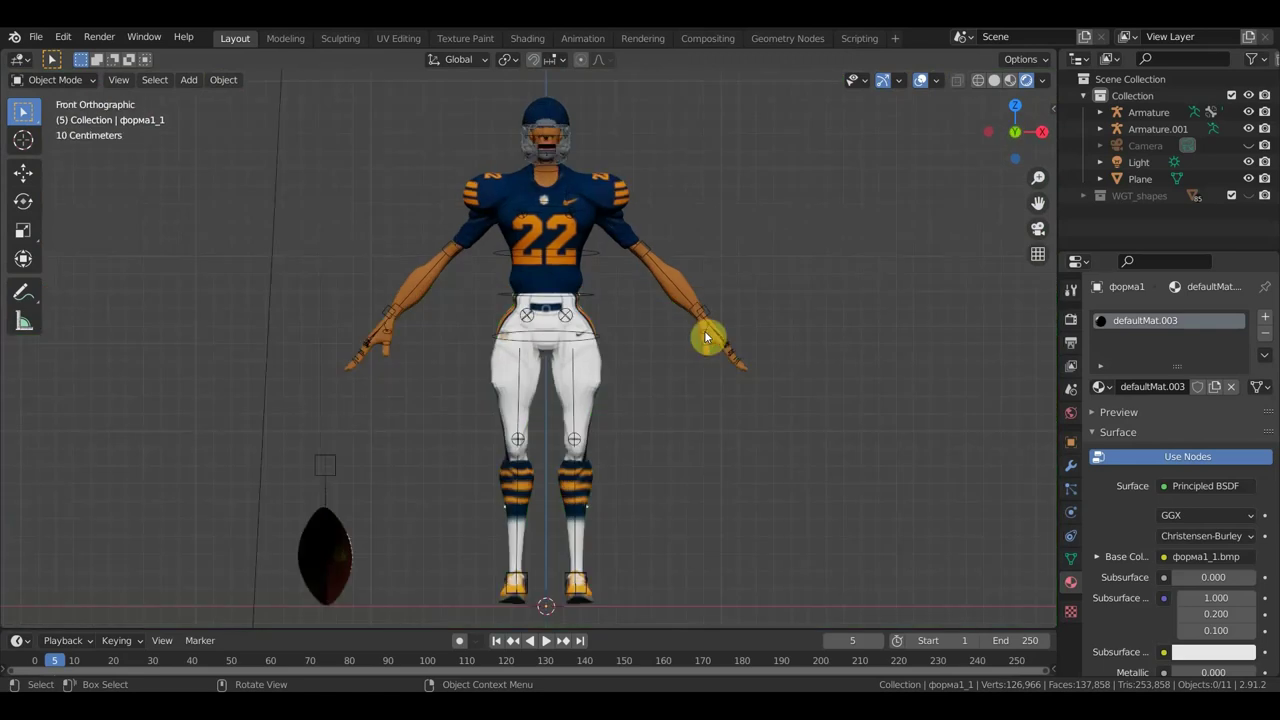
click(340, 561)
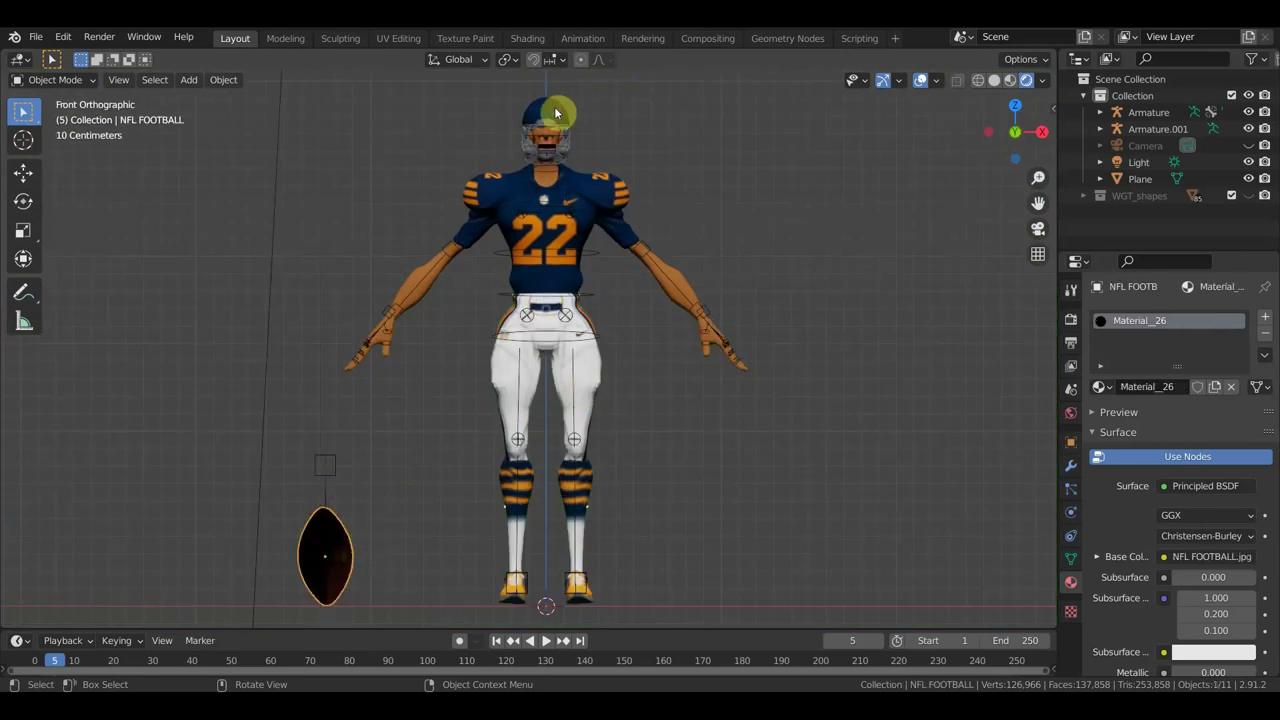
click(518, 117)
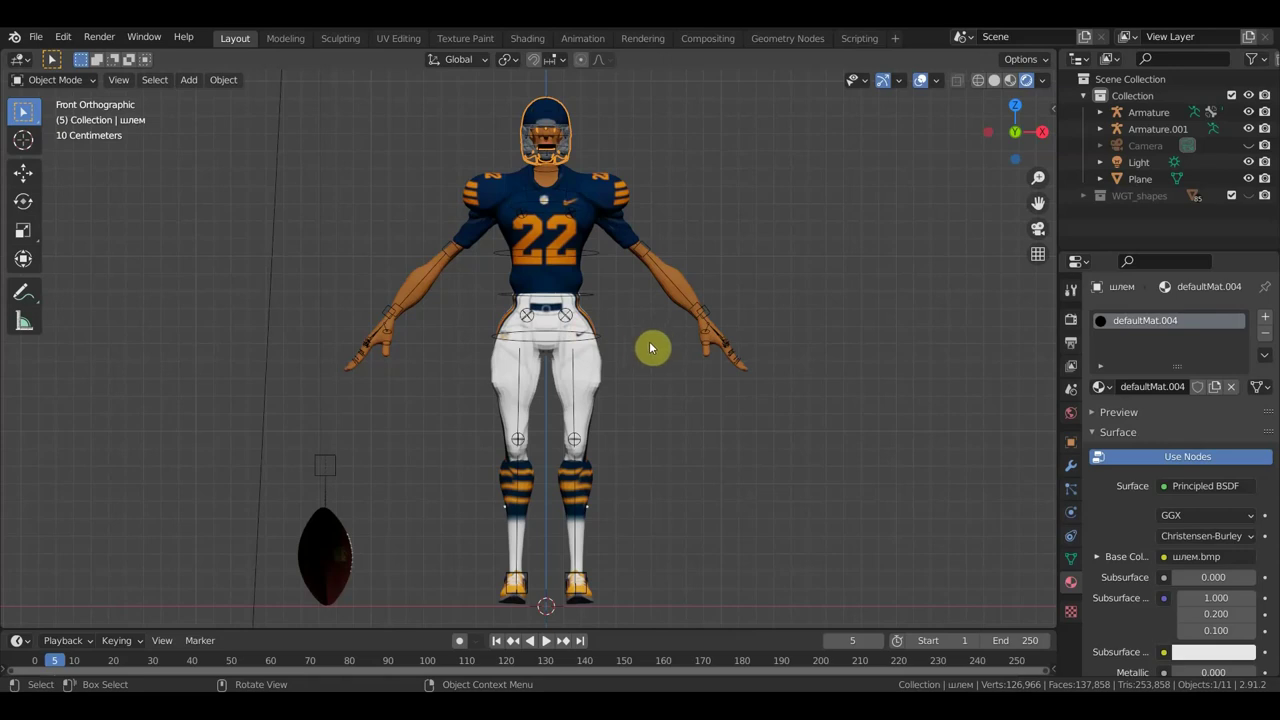
click(571, 337)
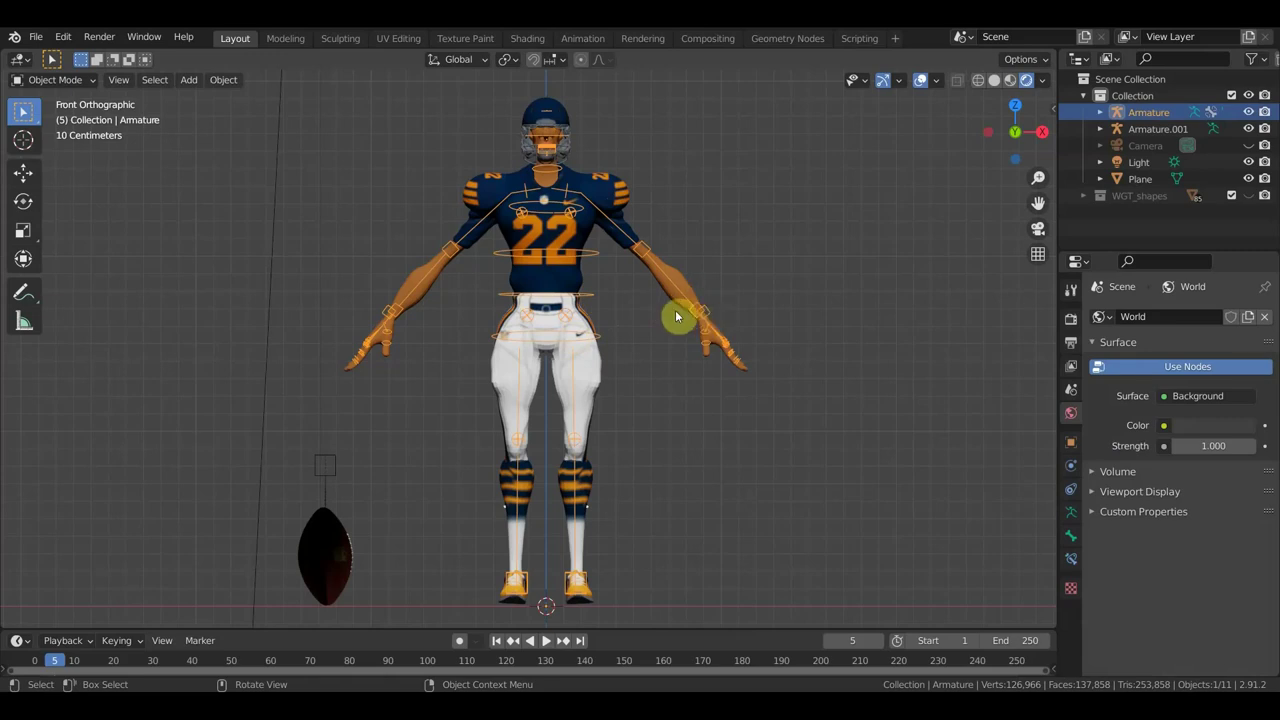
- Move the uniform mesh 1.7863 m to the right along X
click(628, 186)
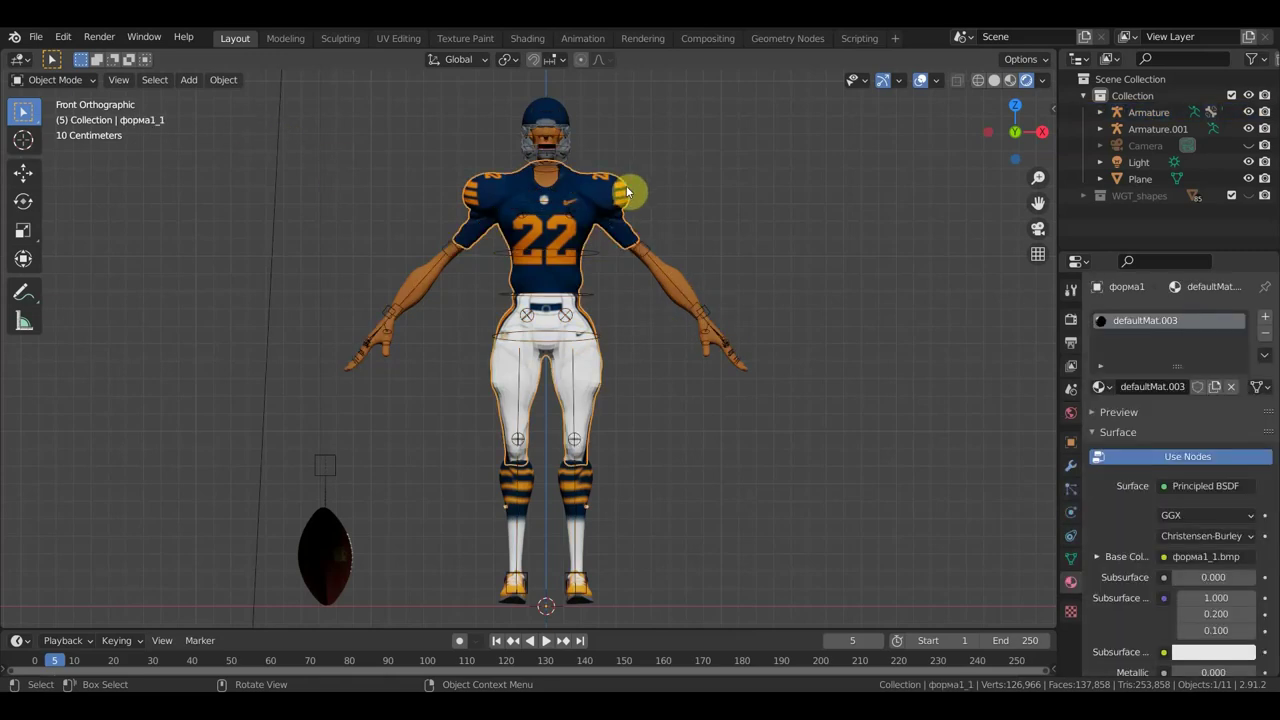
click(28, 174)
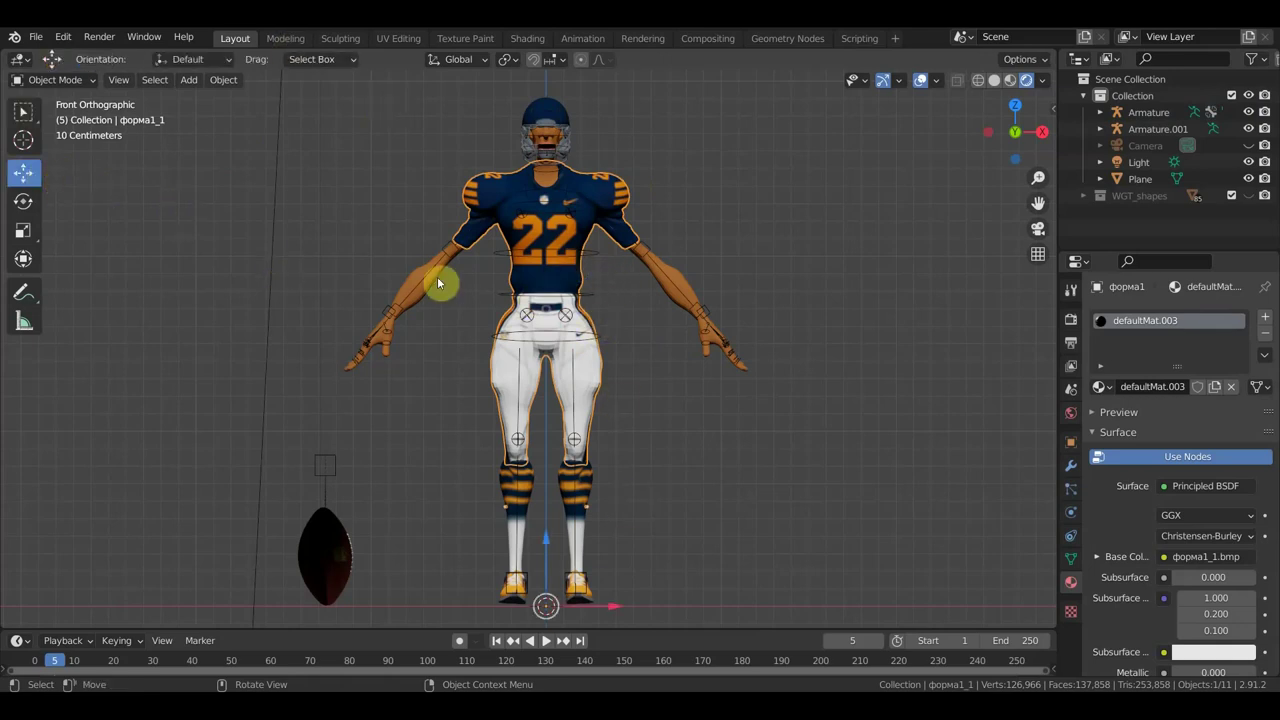
drag(613, 612, 916, 614)
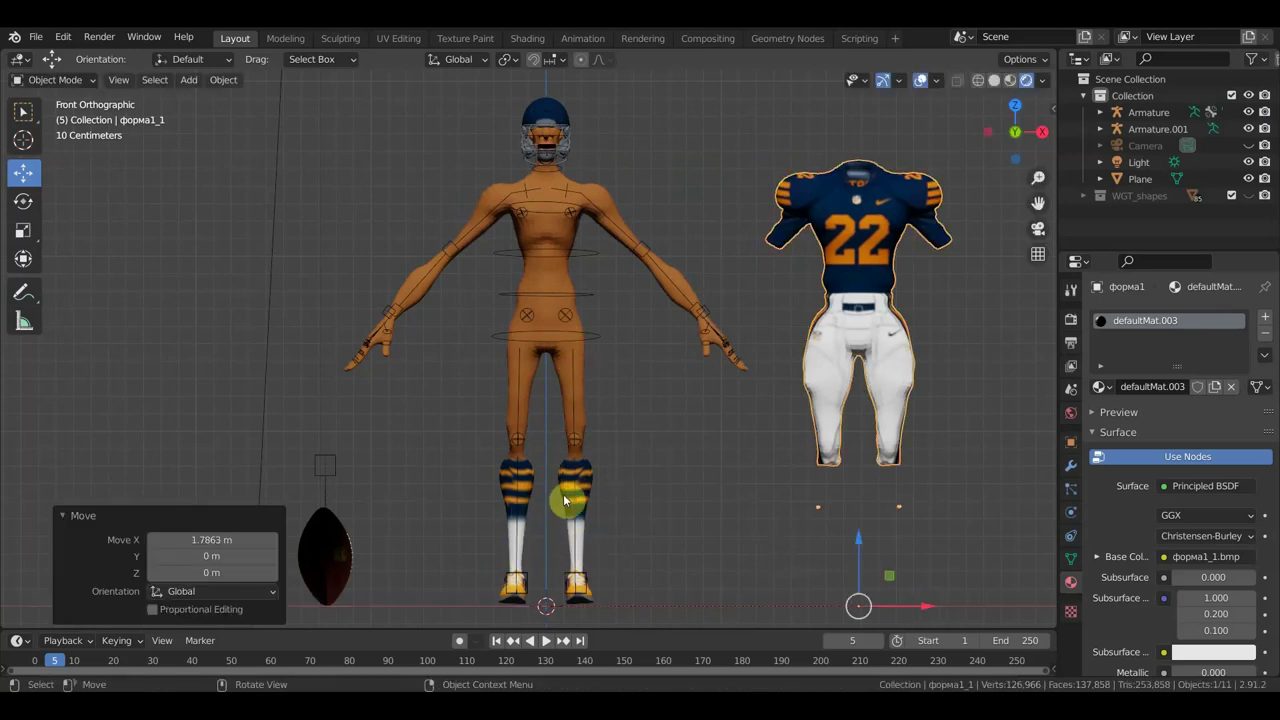
mouse_move(638, 459)
shift+middle_down()
mouse_move(606, 399)
mouse_move(557, 467)
shift+middle_up()
shift+middle_drag(594, 390, 618, 412)
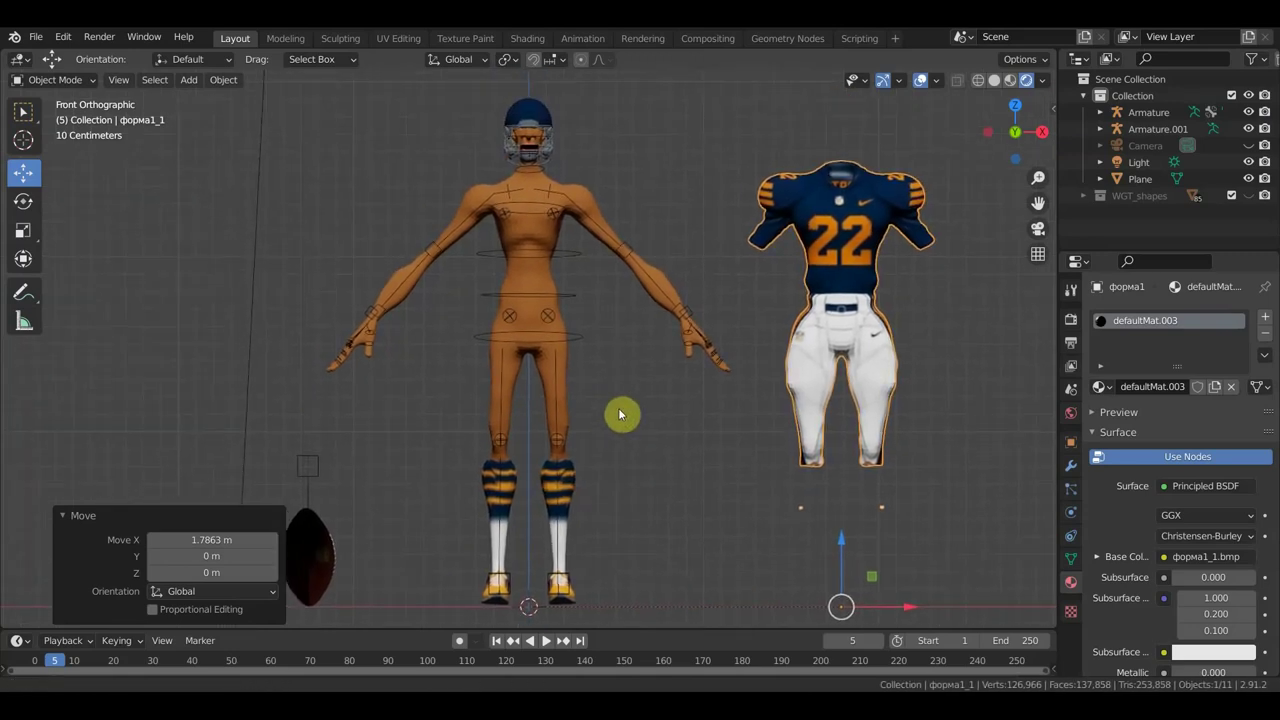
- Move the helmet 0.78843 m to the right along X
click(542, 122)
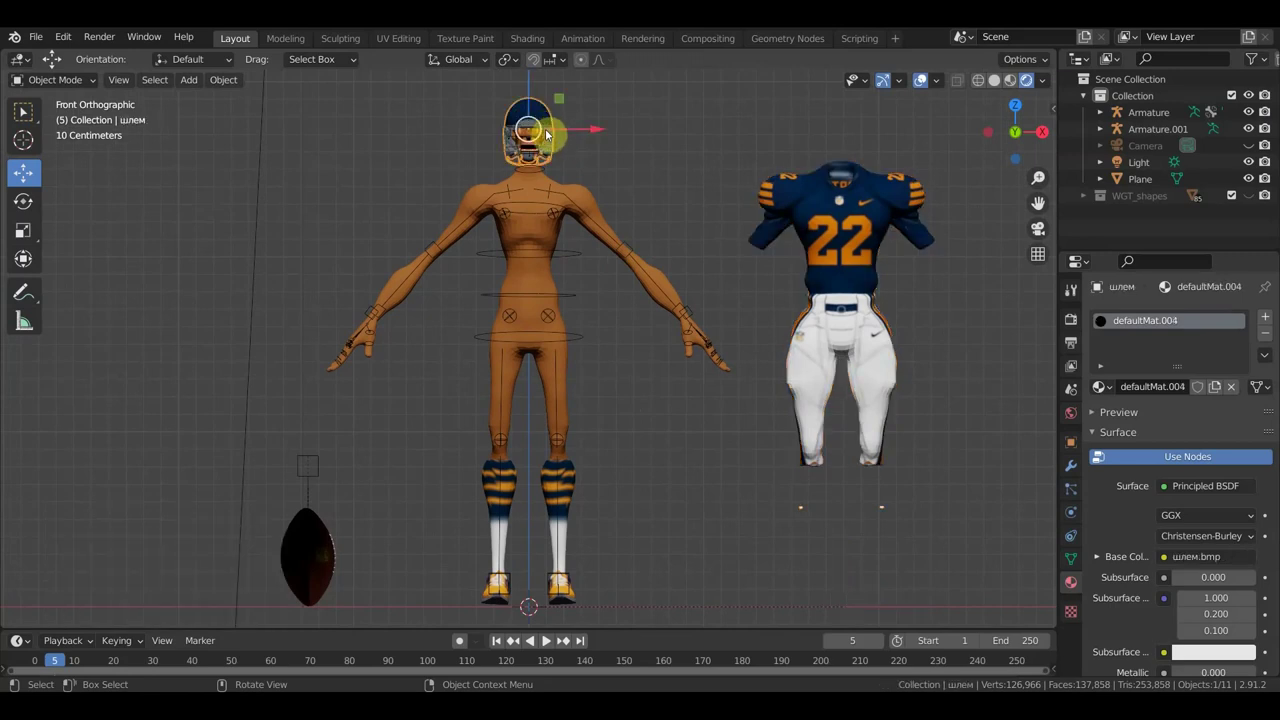
key(g)
click(733, 150)
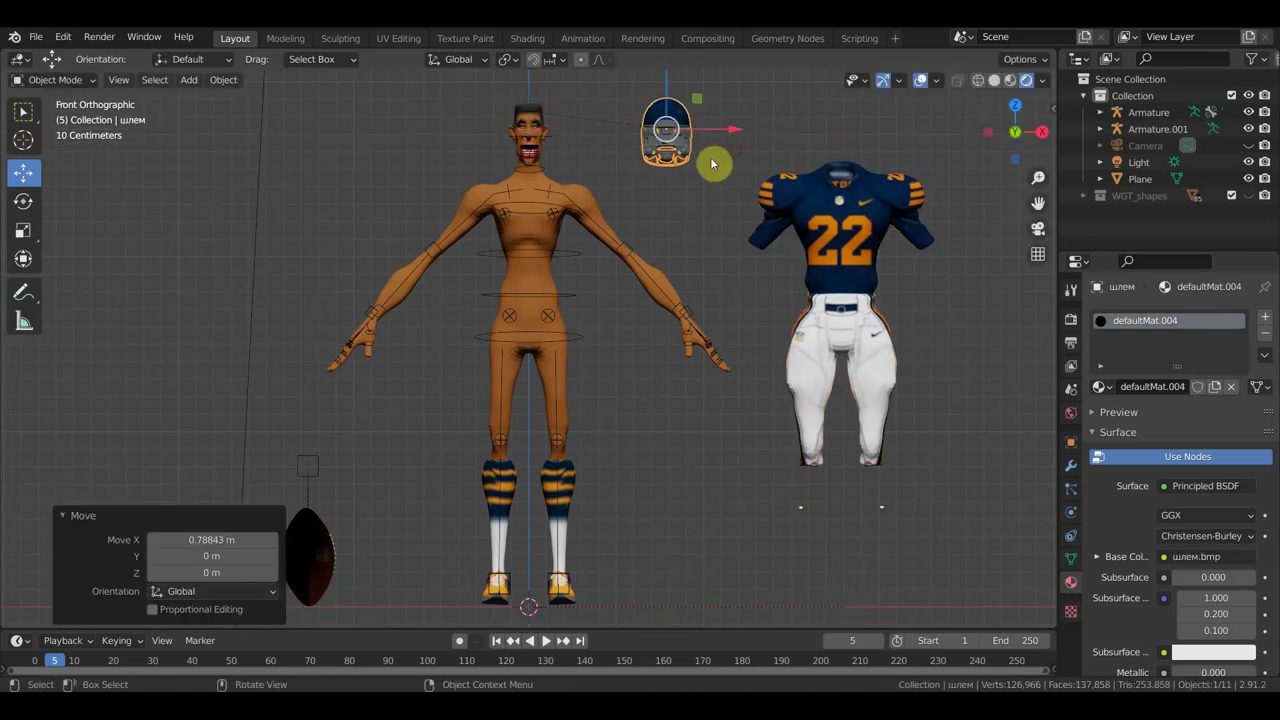
scroll(570, 260, up, 1)
scroll(590, 330, up, 1)
scroll(592, 335, up, 4)
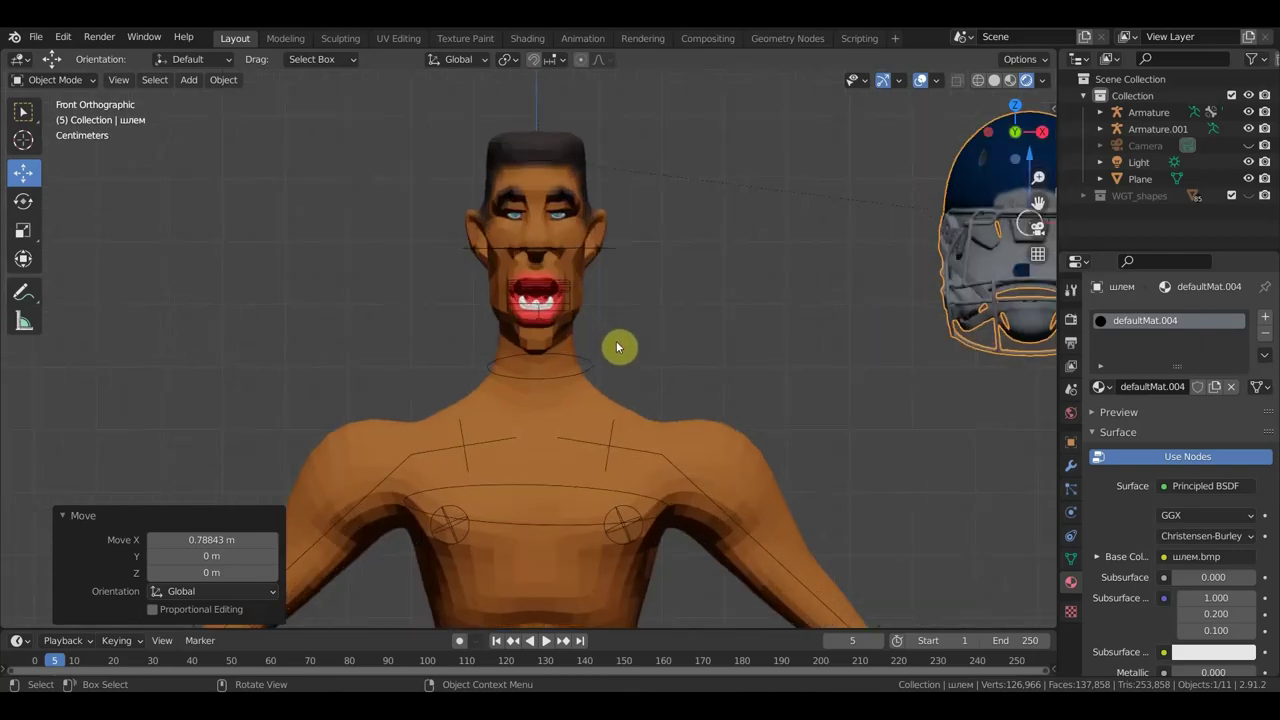
- Return to front orthographic view and frame the bare body down to its legs and feet
mouse_move(541, 306)
middle_down()
mouse_move(689, 331)
mouse_move(692, 319)
mouse_move(608, 322)
mouse_move(582, 211)
middle_up()
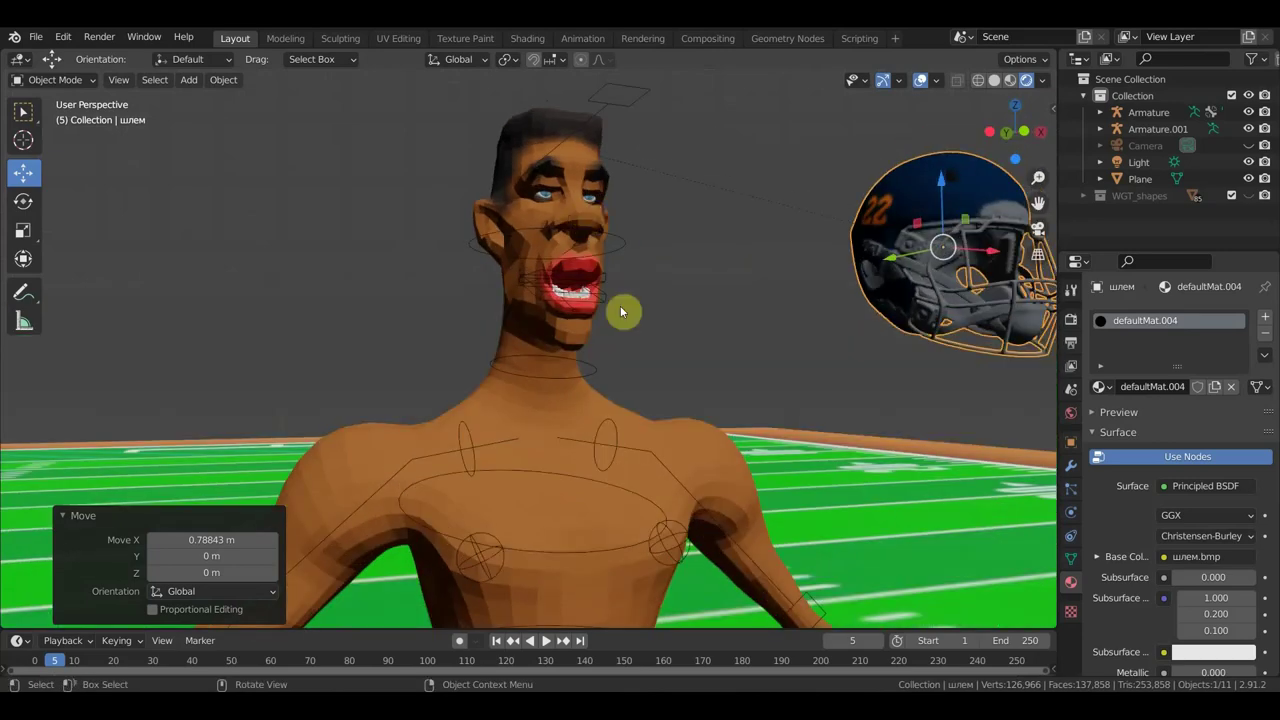
key(KP_1)
scroll(642, 325, down, 2)
scroll(646, 335, down, 1)
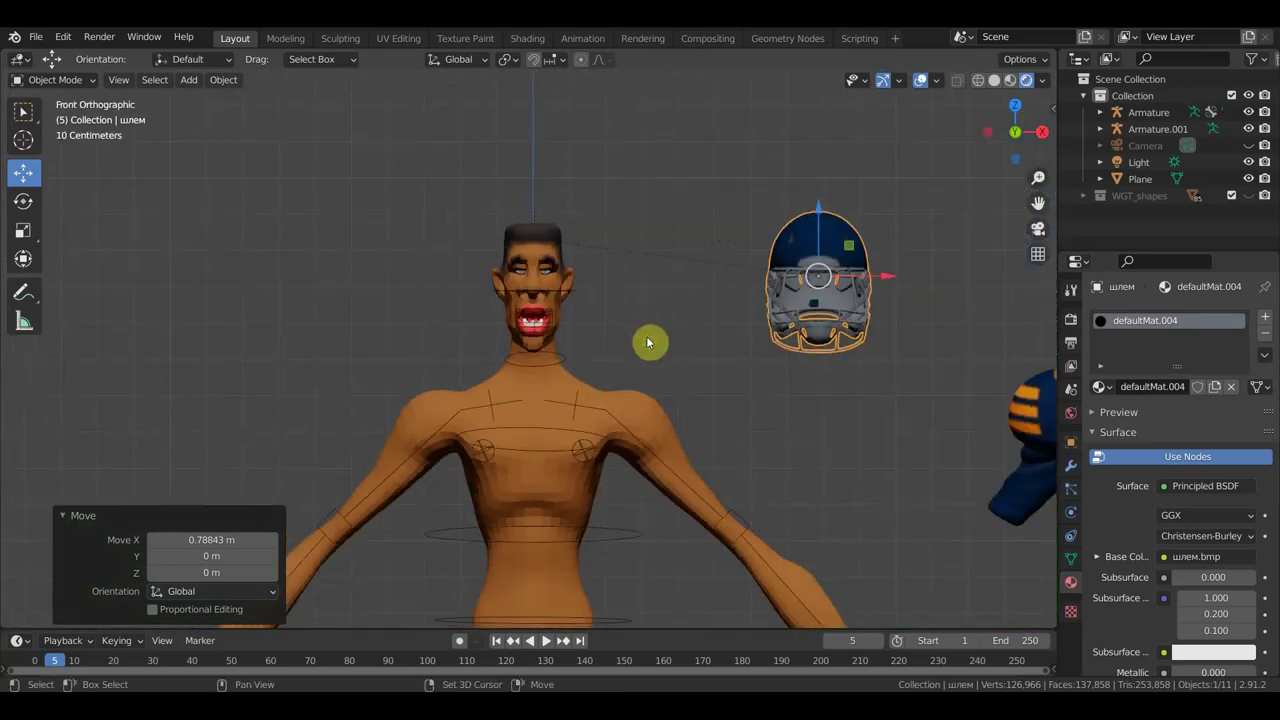
scroll(645, 337, down, 2)
scroll(648, 190, down, 2)
scroll(651, 254, down, 1)
scroll(659, 218, down, 1)
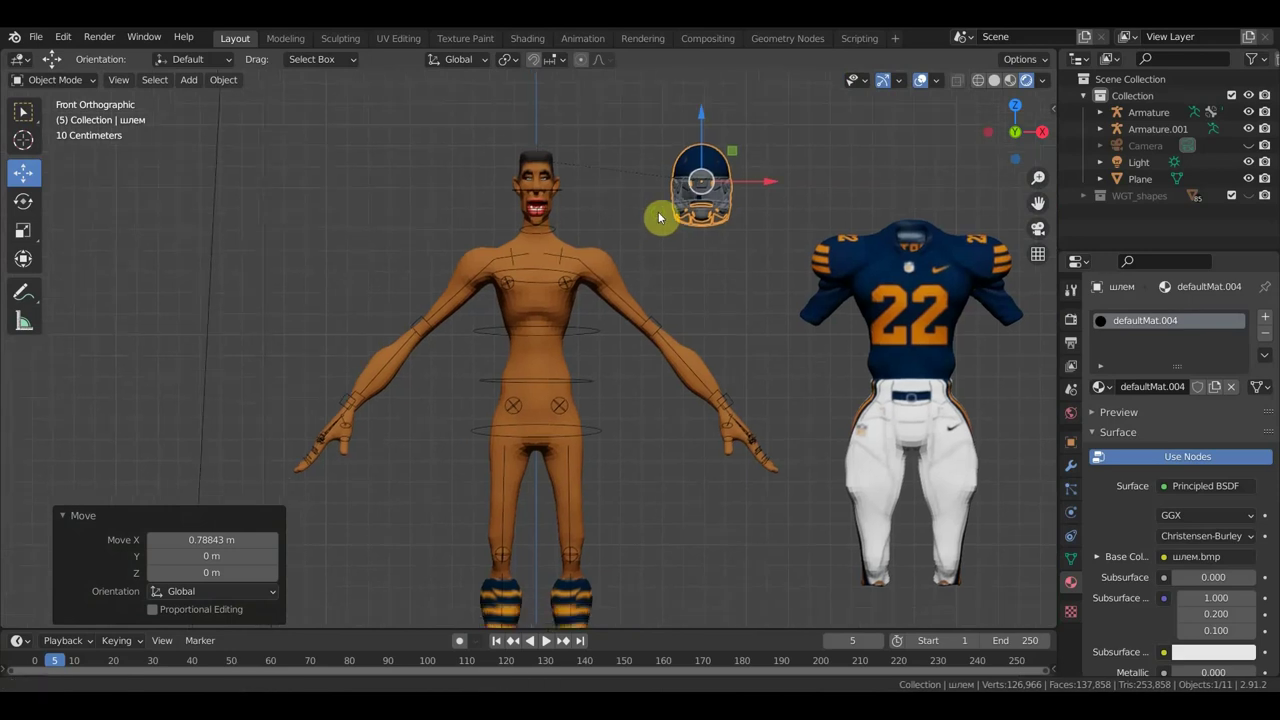
shift+middle_drag(659, 218, 654, 149)
shift+middle_drag(666, 331, 666, 240)
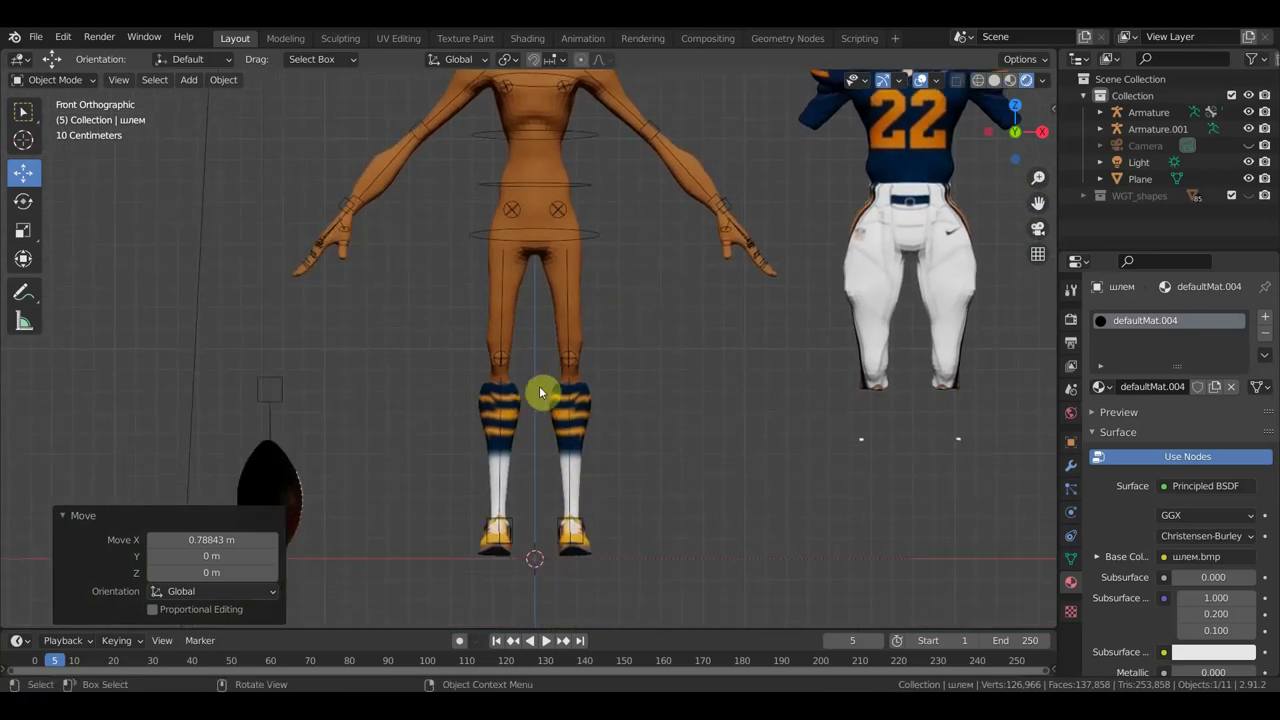
scroll(540, 390, down, 1)
scroll(608, 400, down, 1)
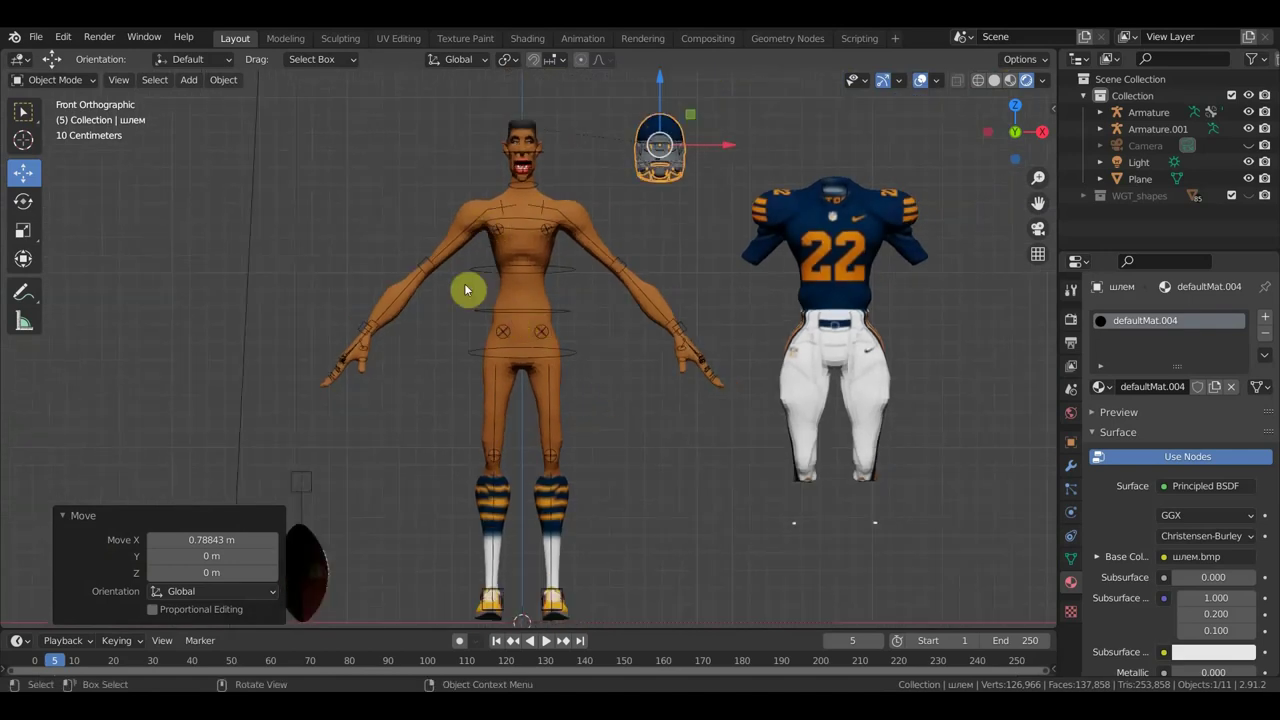
click(82, 79)
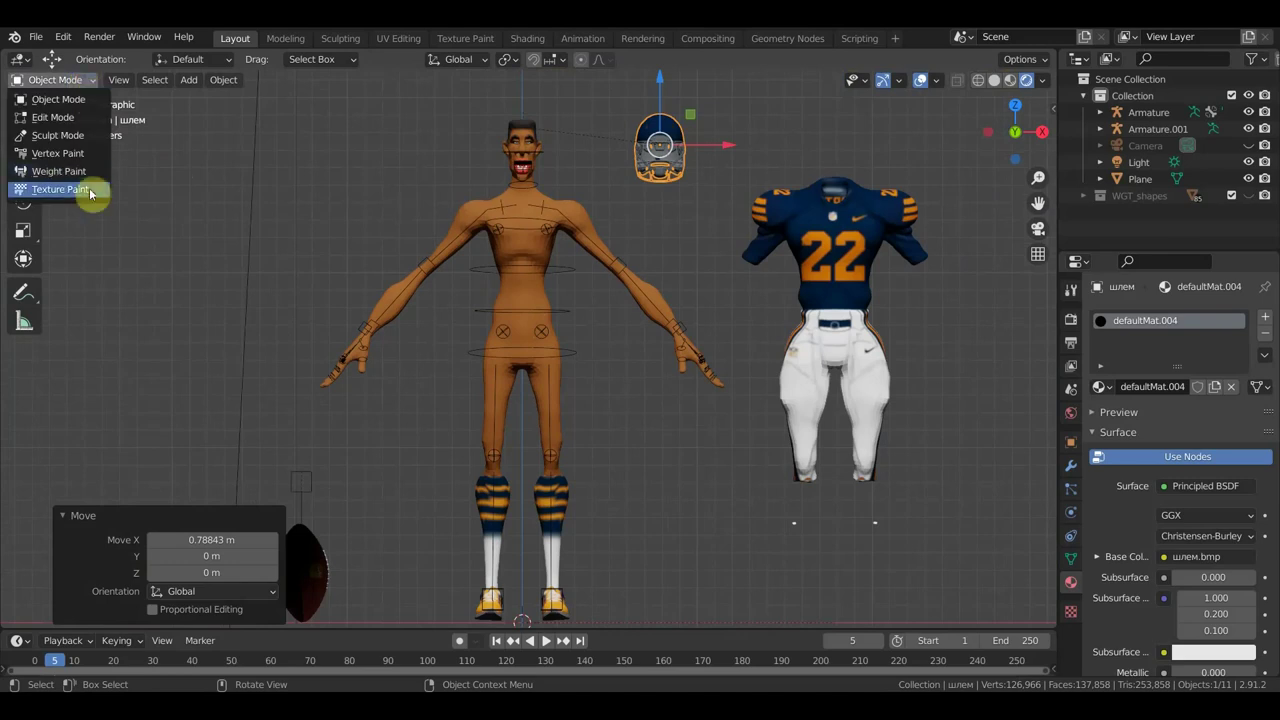
- Enter Texture Paint mode, set the brush radius to 68 px and sample the skin orange
click(89, 191)
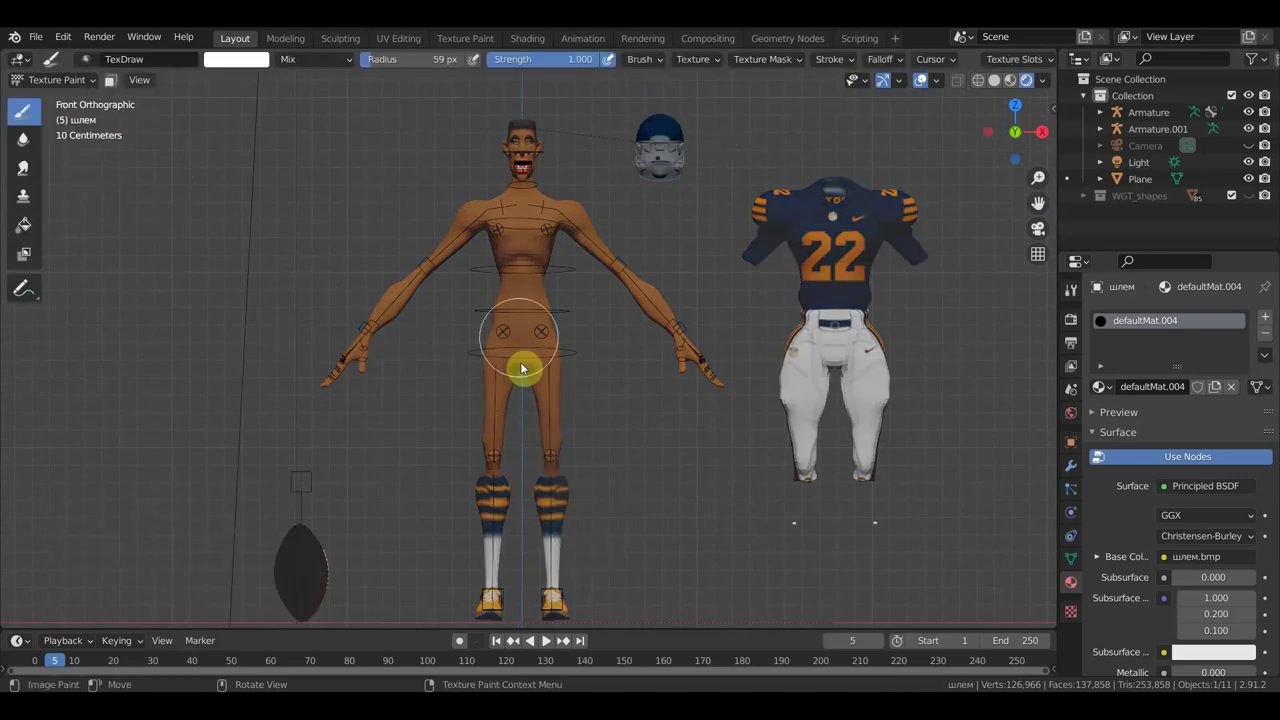
key(f)
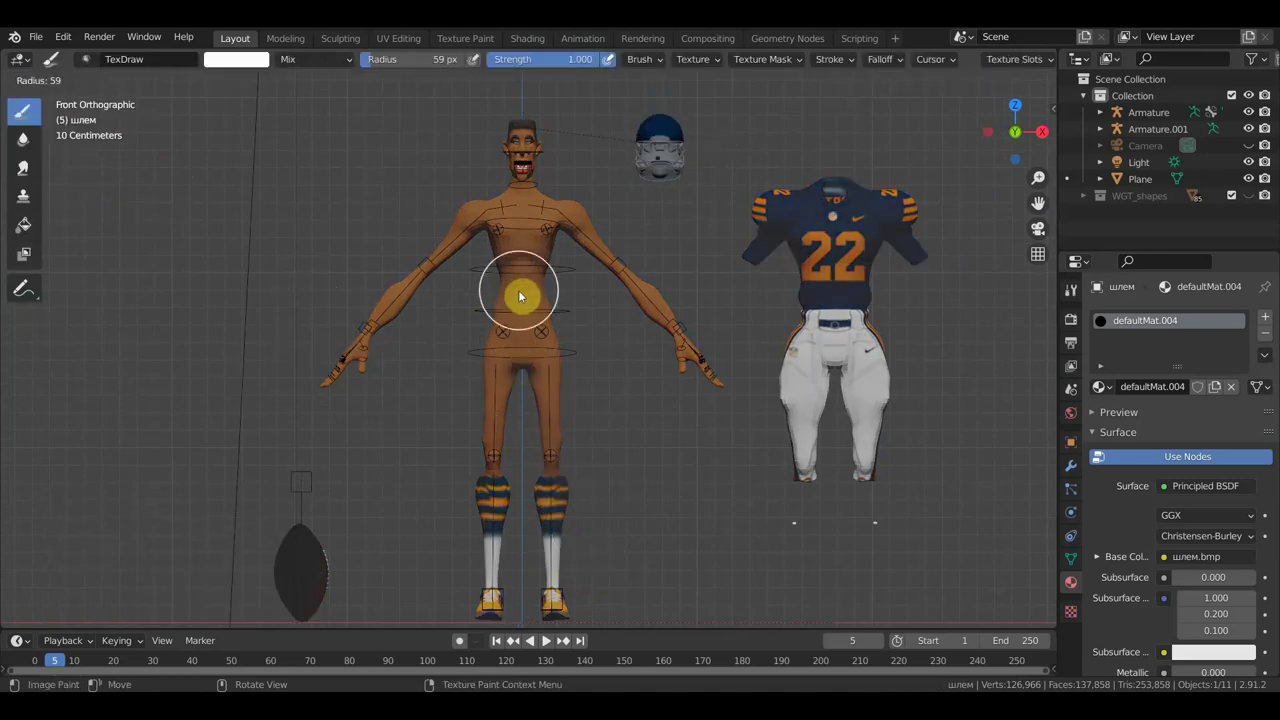
click(524, 301)
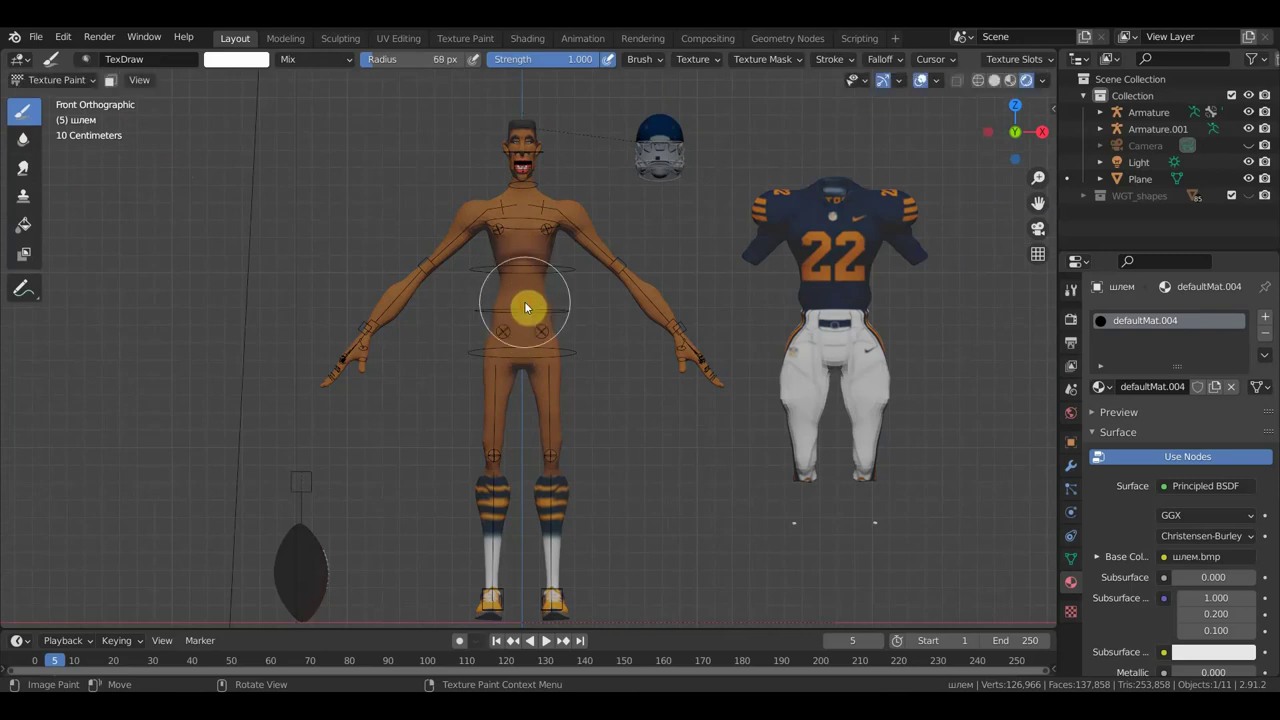
key(s)
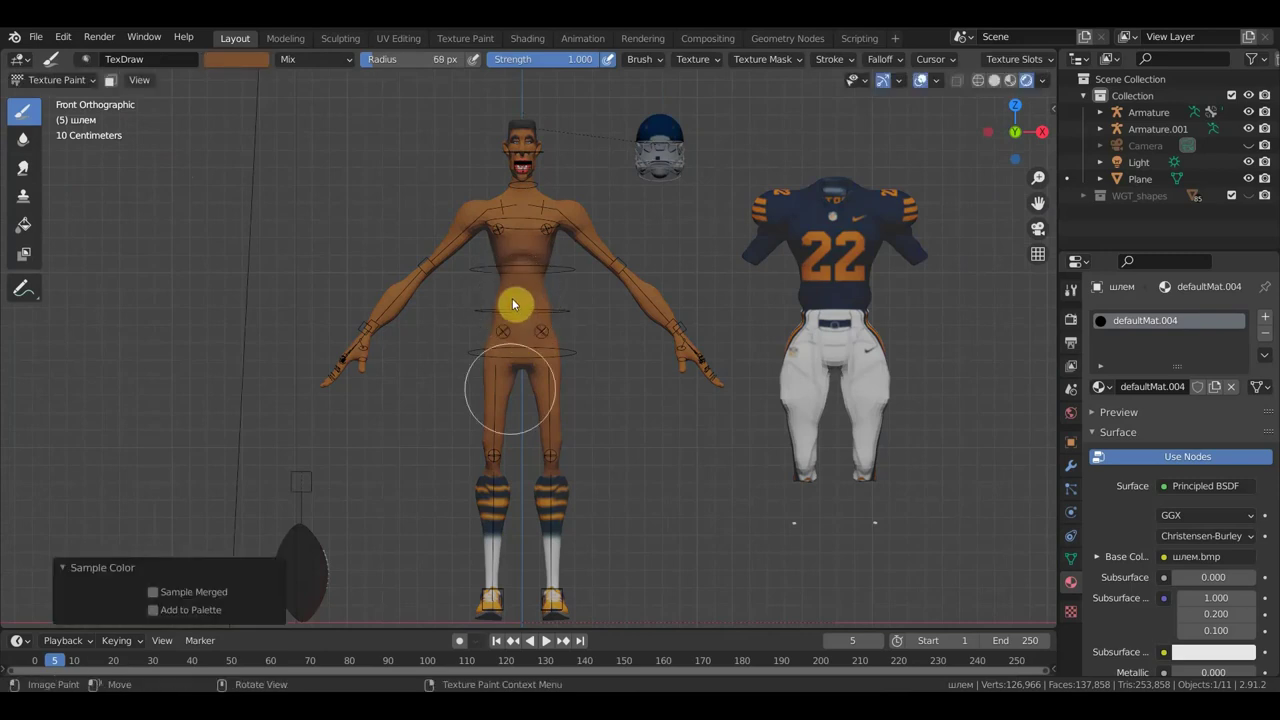
right_click(496, 518)
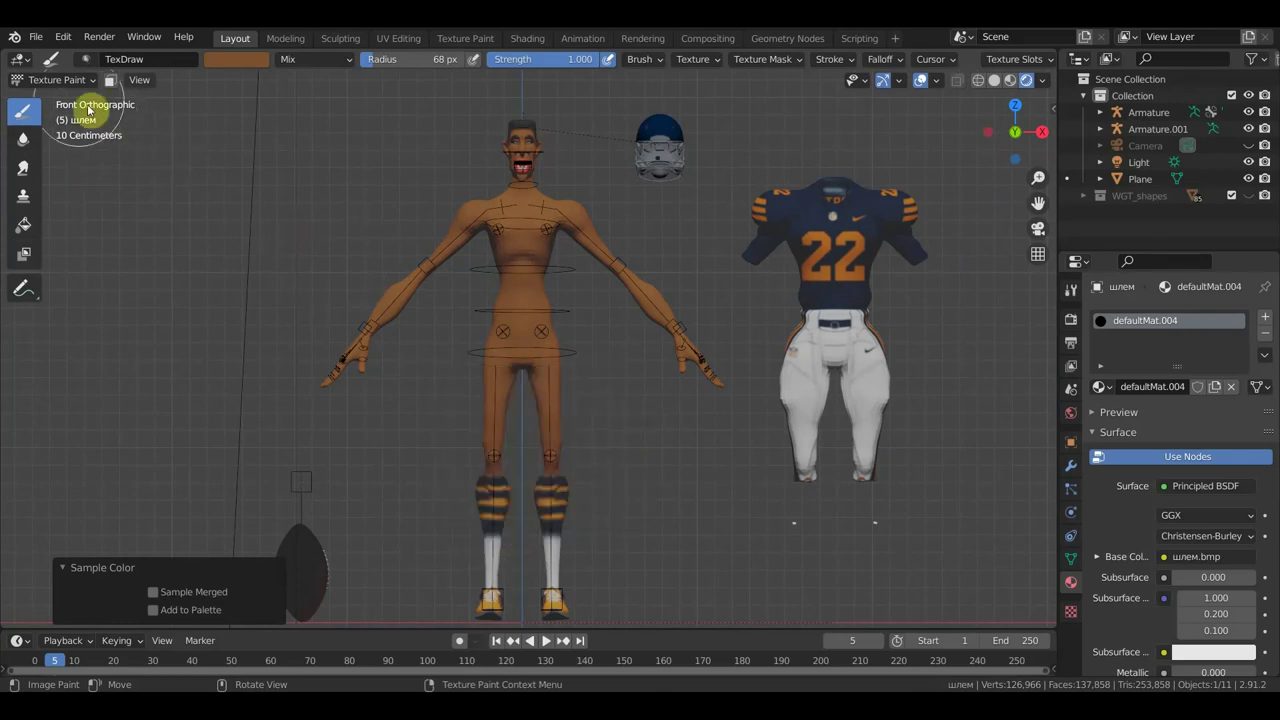
- Put the character body into Texture Paint and paint skin orange over the white socks on both legs
click(56, 80)
click(58, 100)
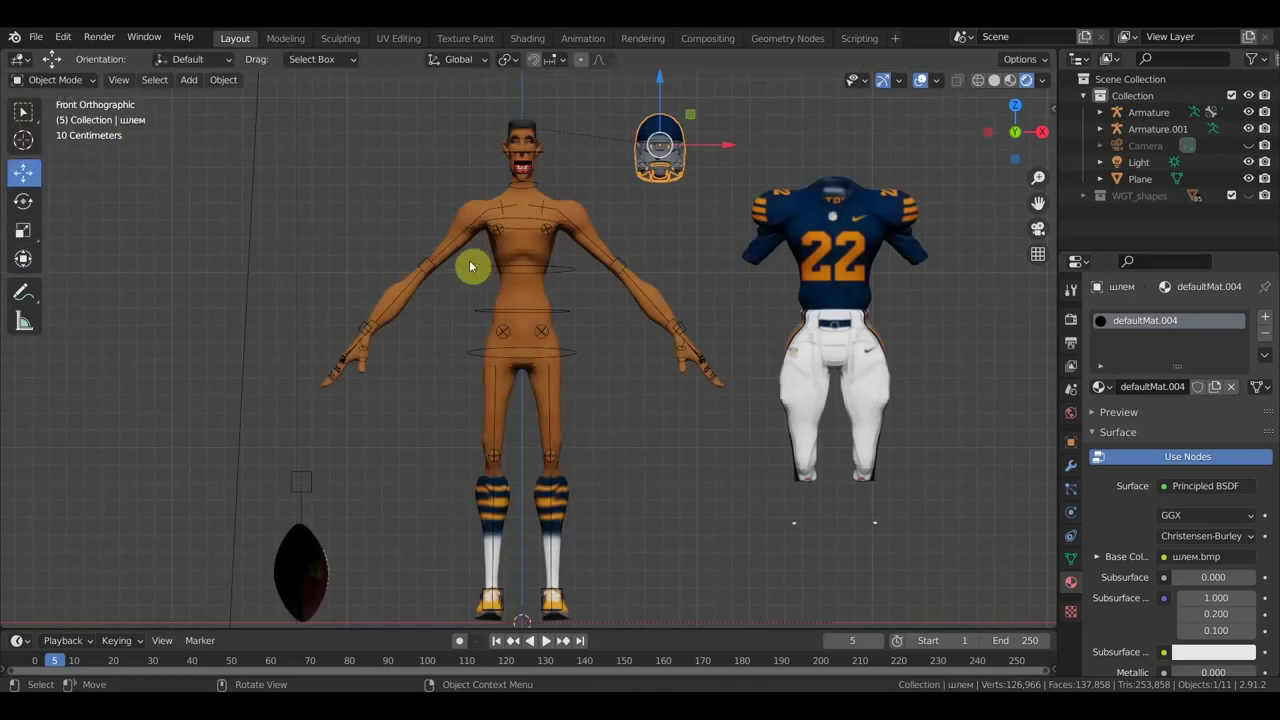
click(451, 230)
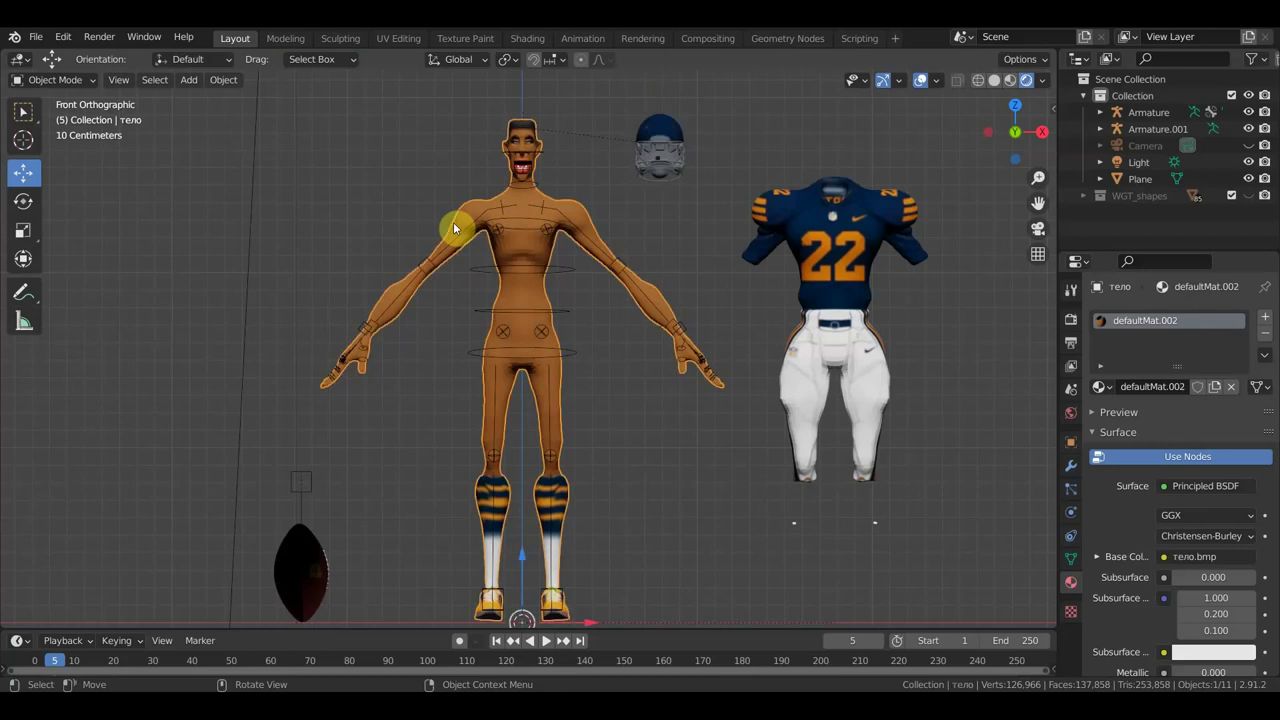
click(66, 80)
click(75, 189)
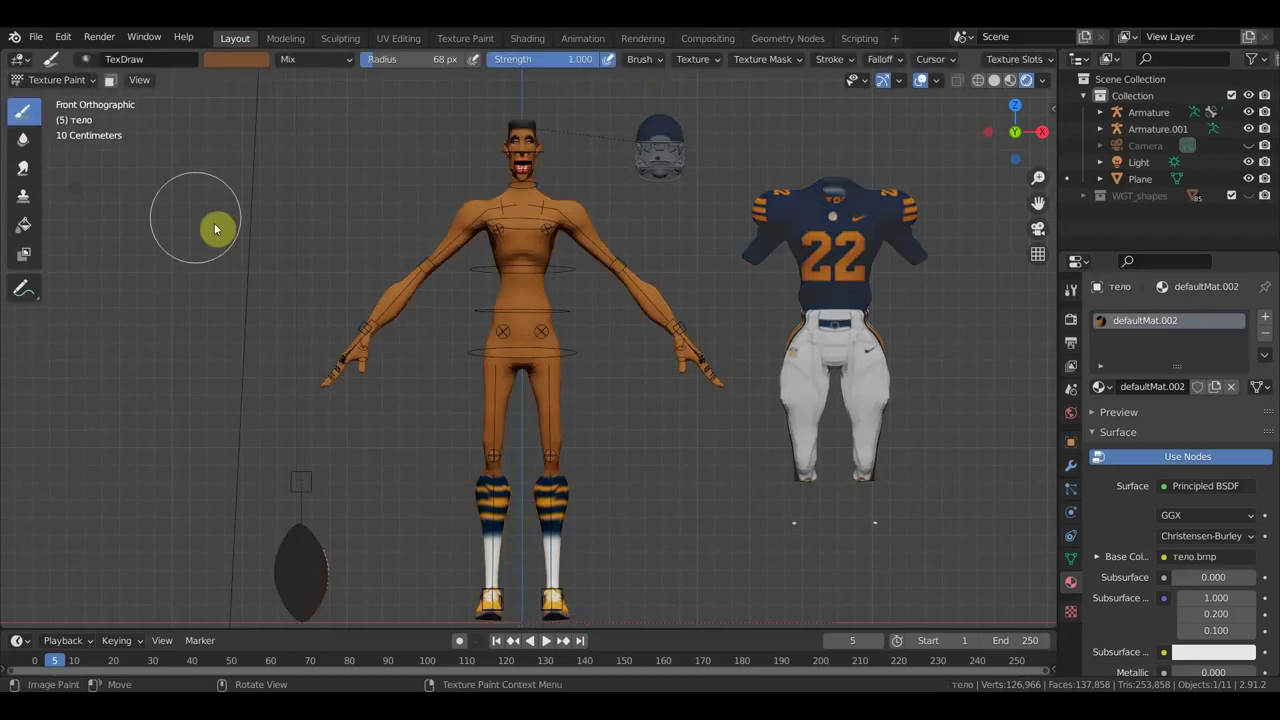
key(s)
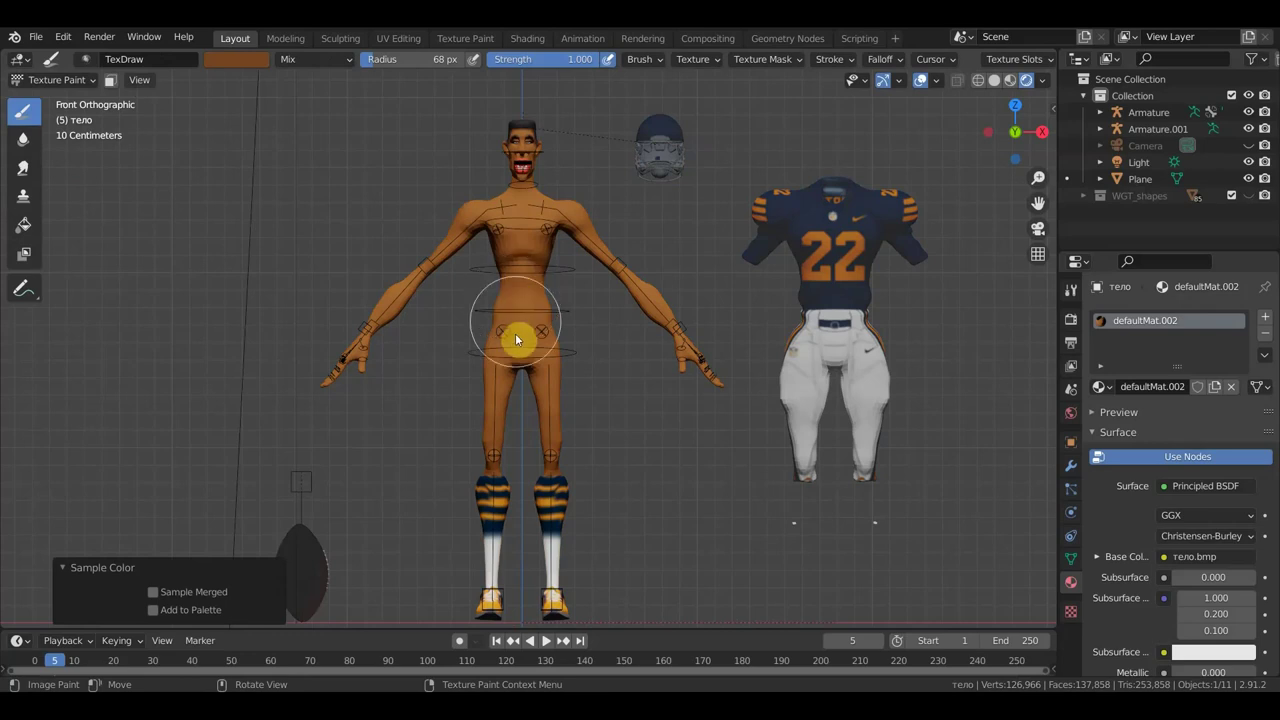
mouse_move(492, 495)
mouse_down()
mouse_move(479, 511)
mouse_move(514, 490)
mouse_move(576, 533)
mouse_up()
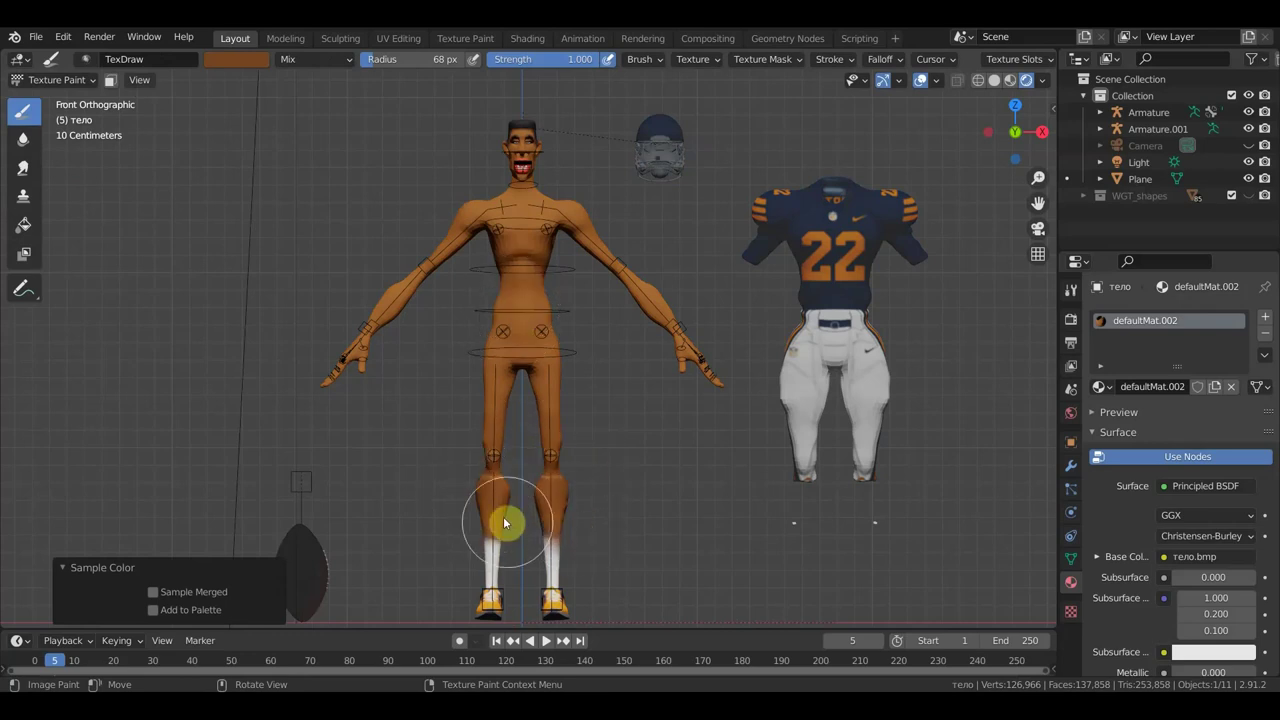
mouse_move(492, 562)
mouse_down()
mouse_move(494, 591)
mouse_move(509, 597)
mouse_move(603, 591)
mouse_up()
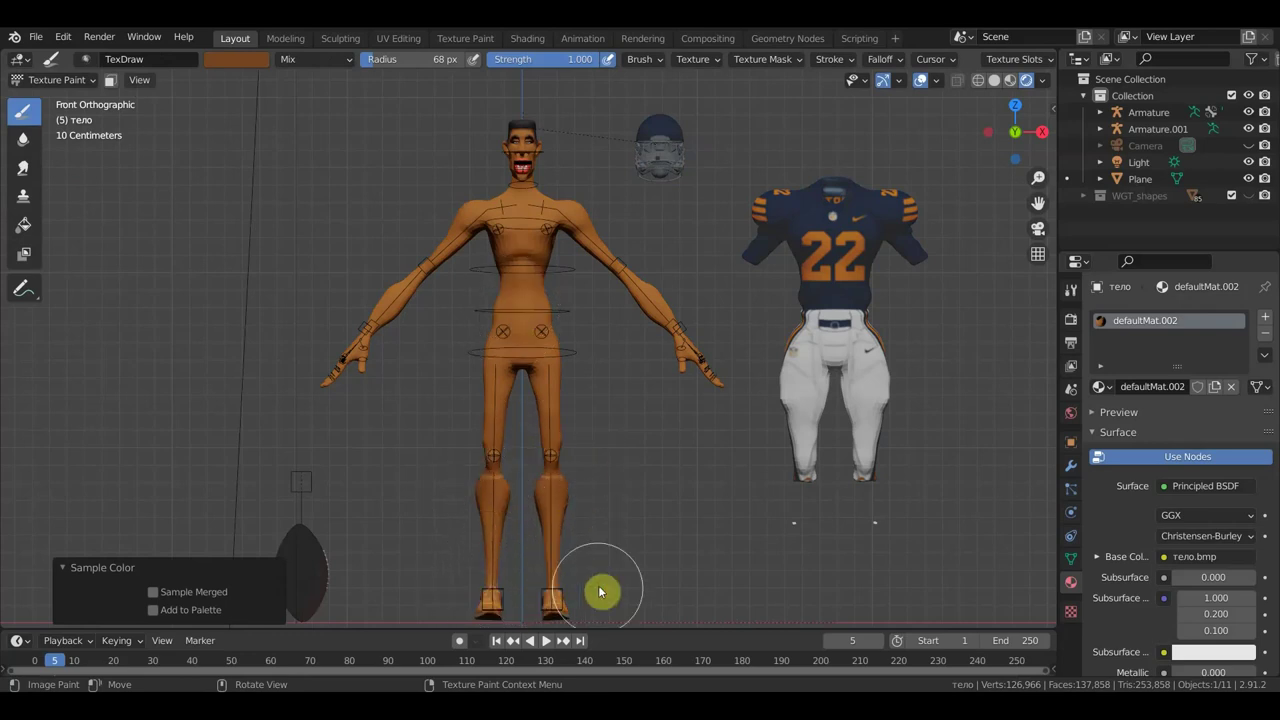
- Orbit around the painted figure, then return to the straight-on front orthographic view
mouse_move(537, 391)
middle_down()
mouse_move(596, 430)
mouse_move(712, 440)
mouse_move(620, 545)
middle_up()
mouse_move(491, 586)
middle_down()
mouse_move(488, 505)
mouse_move(386, 474)
middle_up()
mouse_move(554, 486)
middle_down()
mouse_move(237, 496)
mouse_move(414, 551)
middle_up()
middle_drag(569, 506, 773, 492)
key(KP_1)
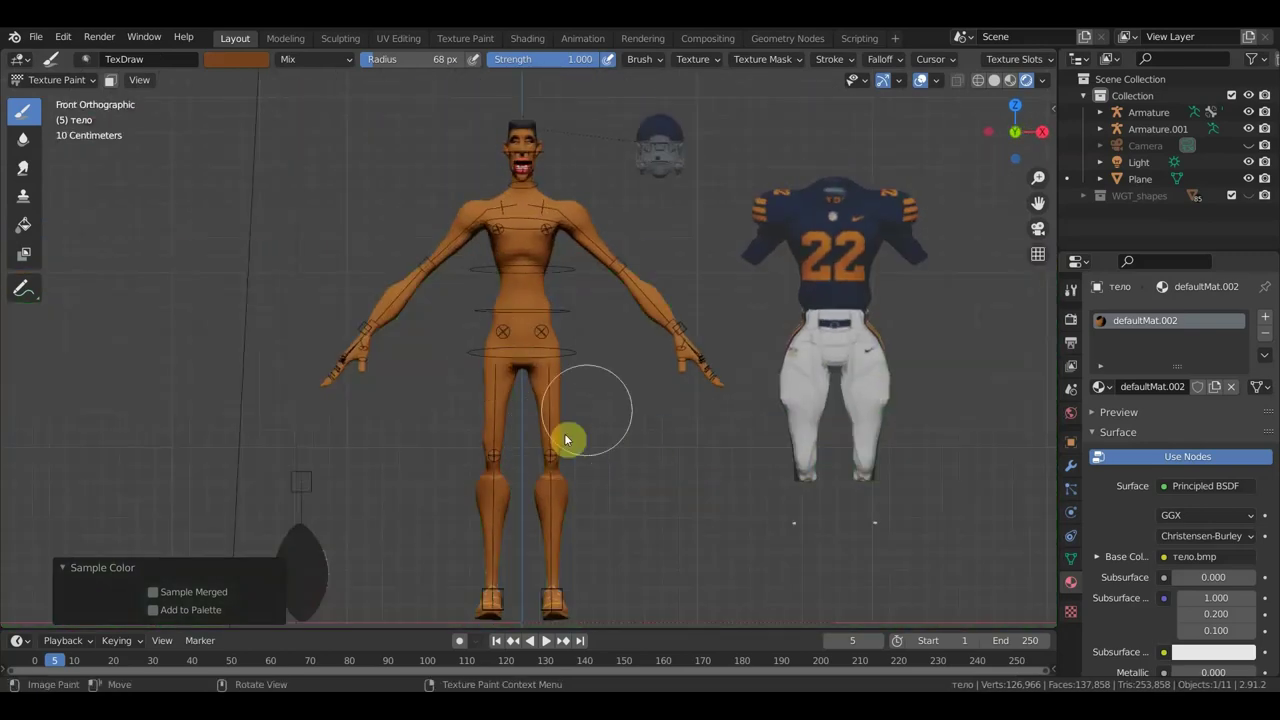
scroll(662, 462, down, 2)
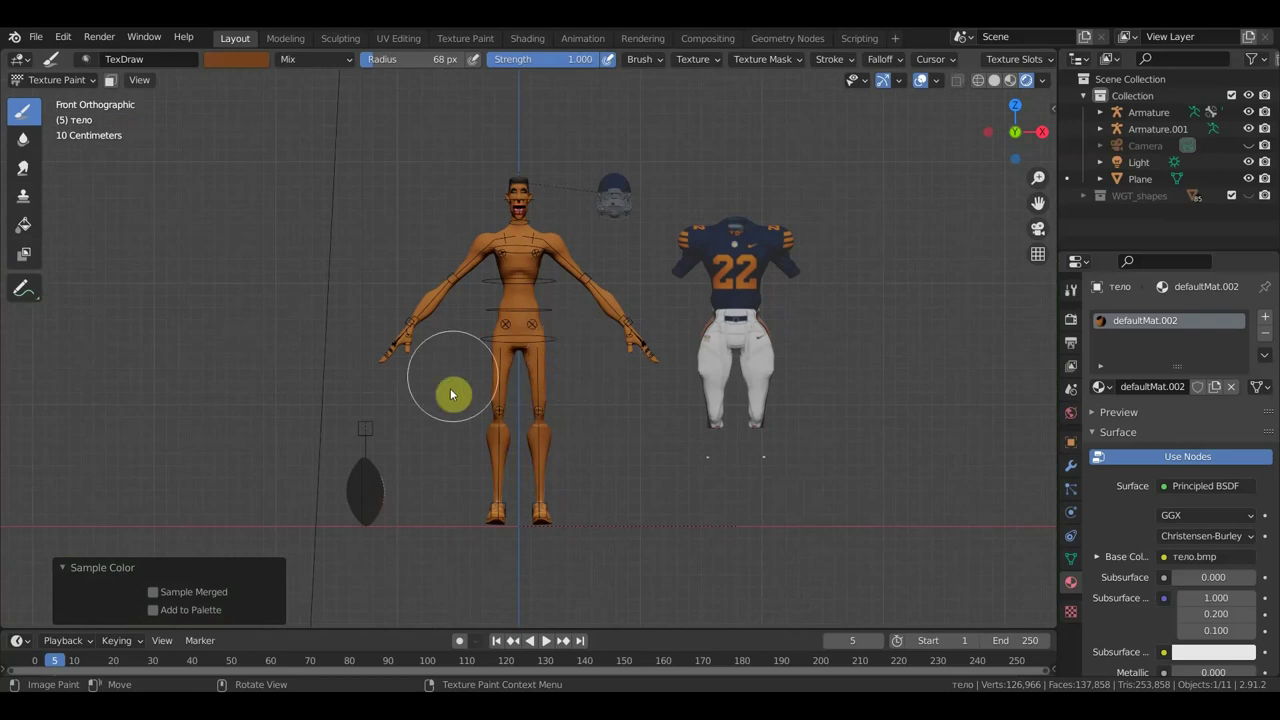
scroll(544, 393, up, 1)
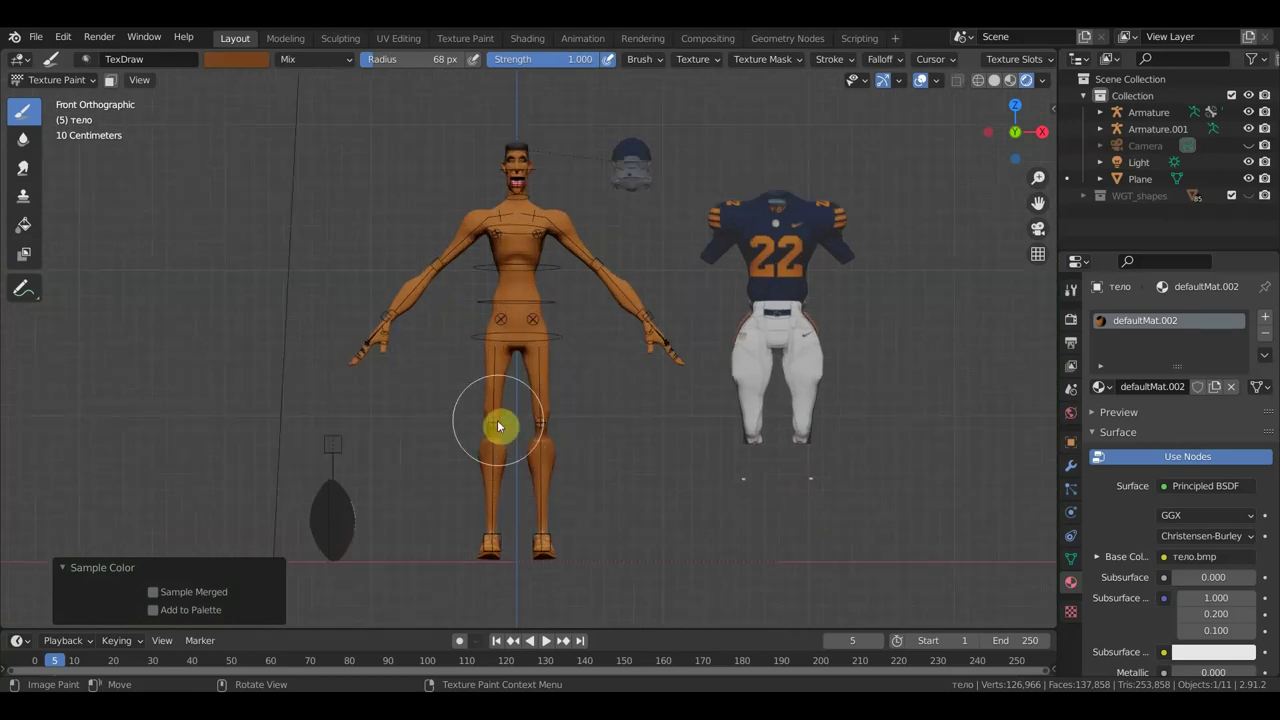
mouse_move(503, 411)
middle_down()
mouse_move(584, 428)
mouse_move(800, 423)
mouse_move(661, 418)
mouse_move(663, 406)
mouse_move(484, 463)
mouse_move(155, 451)
mouse_move(480, 440)
mouse_move(441, 437)
middle_up()
key(KP_1)
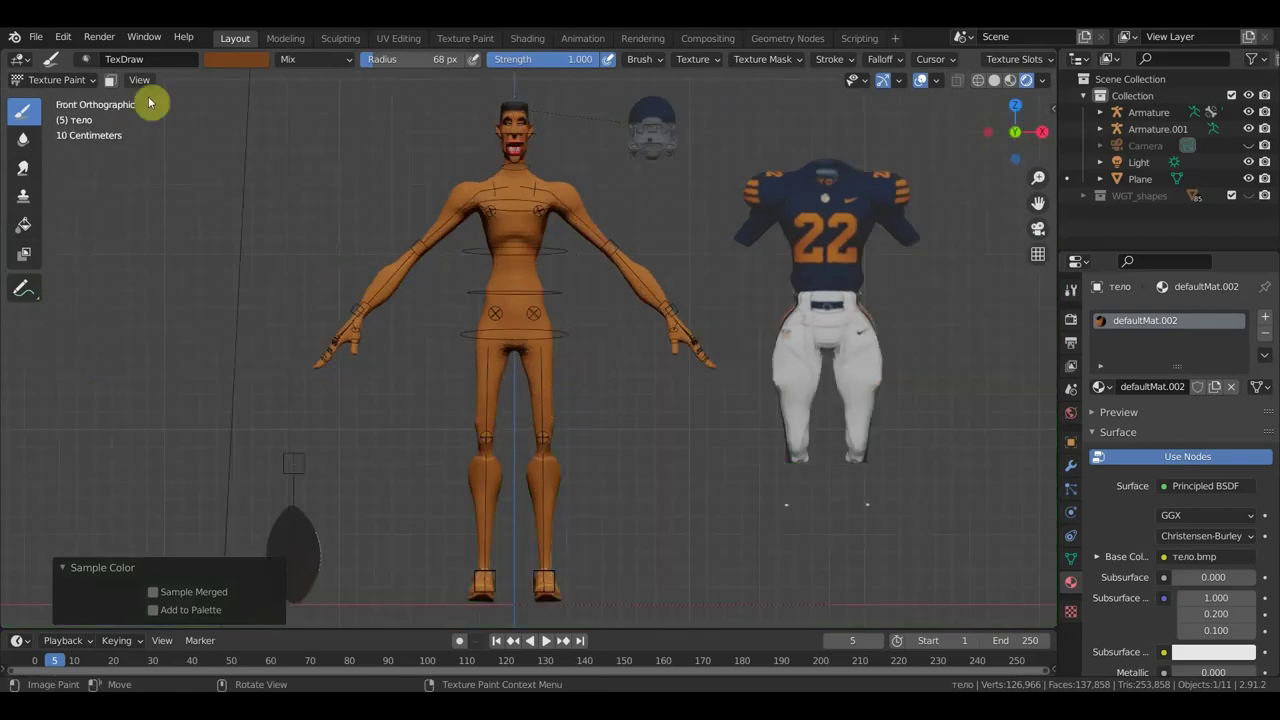
- Reopen футболист ригг мой.blend from Open Recent without saving, then select the uniform
click(36, 38)
mouse_move(75, 89)
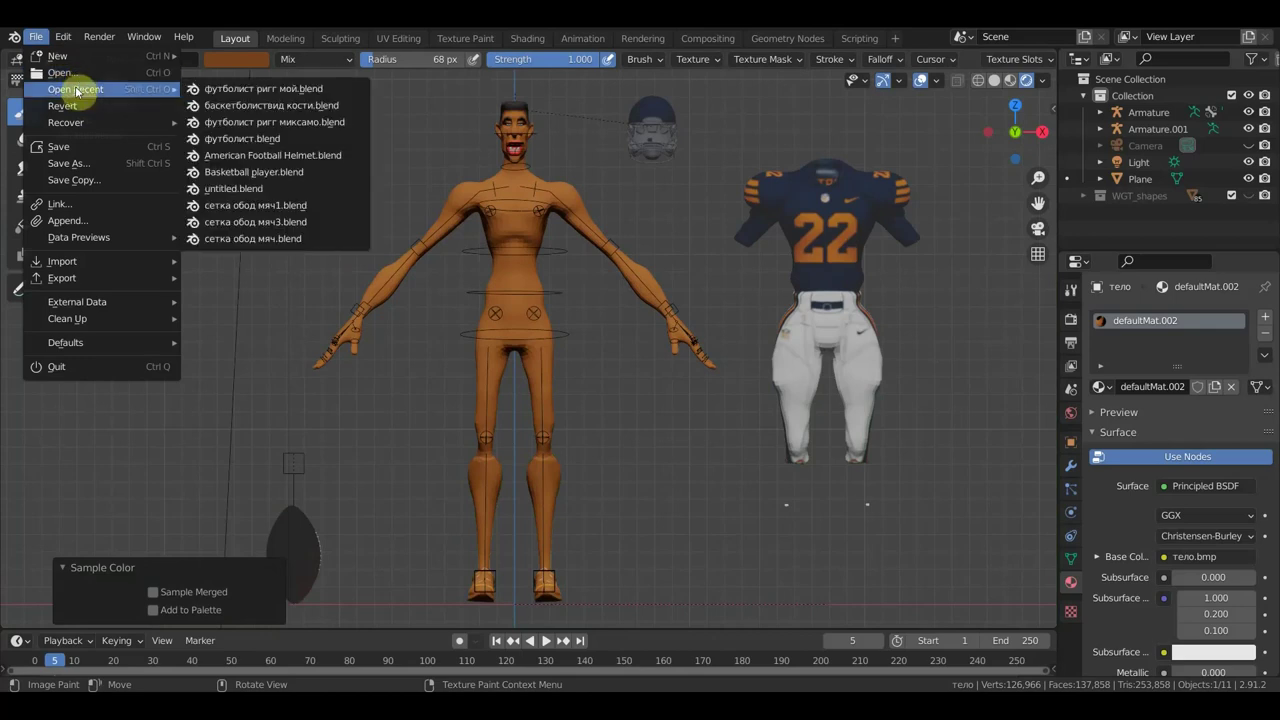
click(250, 90)
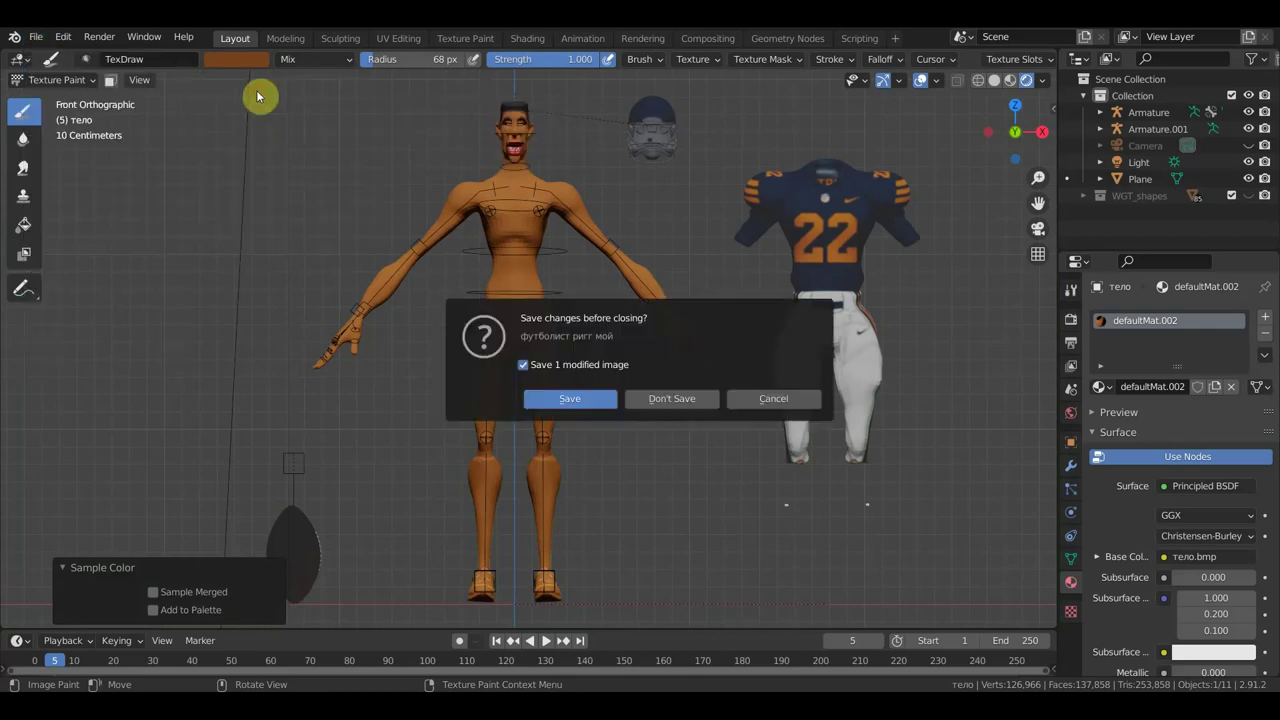
click(672, 398)
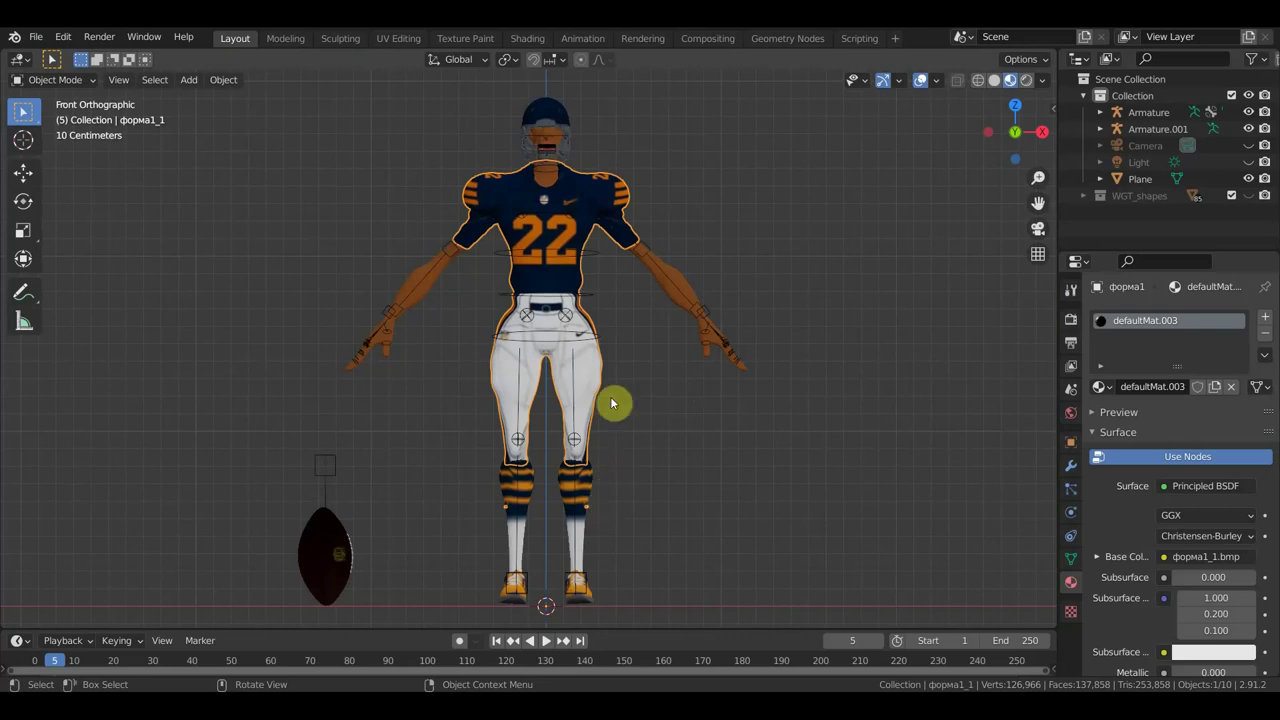
click(606, 220)
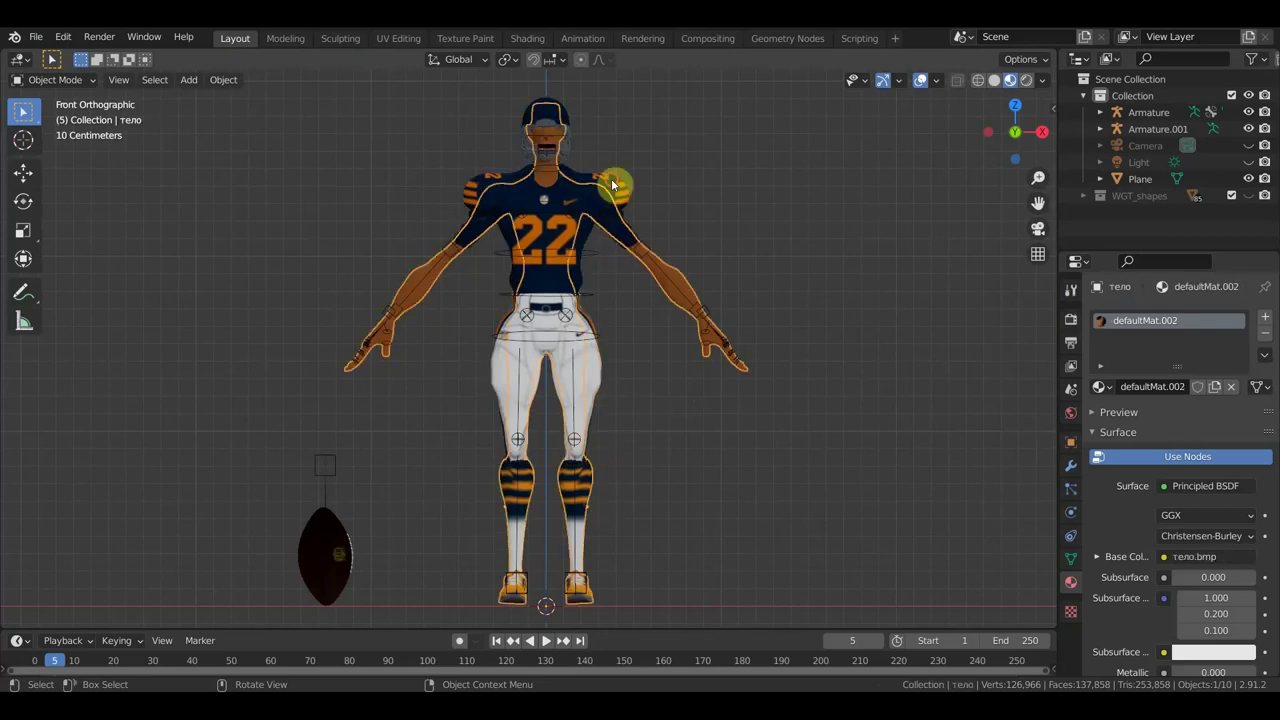
click(614, 186)
click(56, 80)
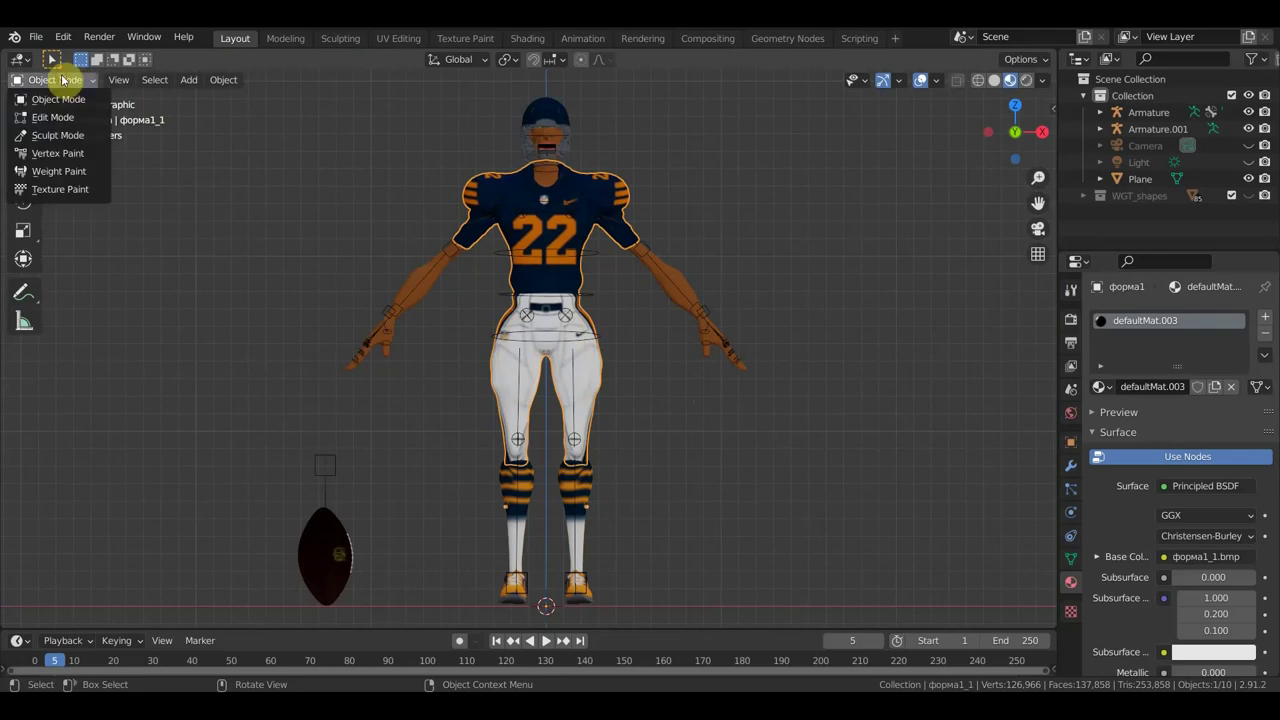
- In Edit Mode with wireframe shading, box-select and delete the 672 faces around both knees
click(64, 119)
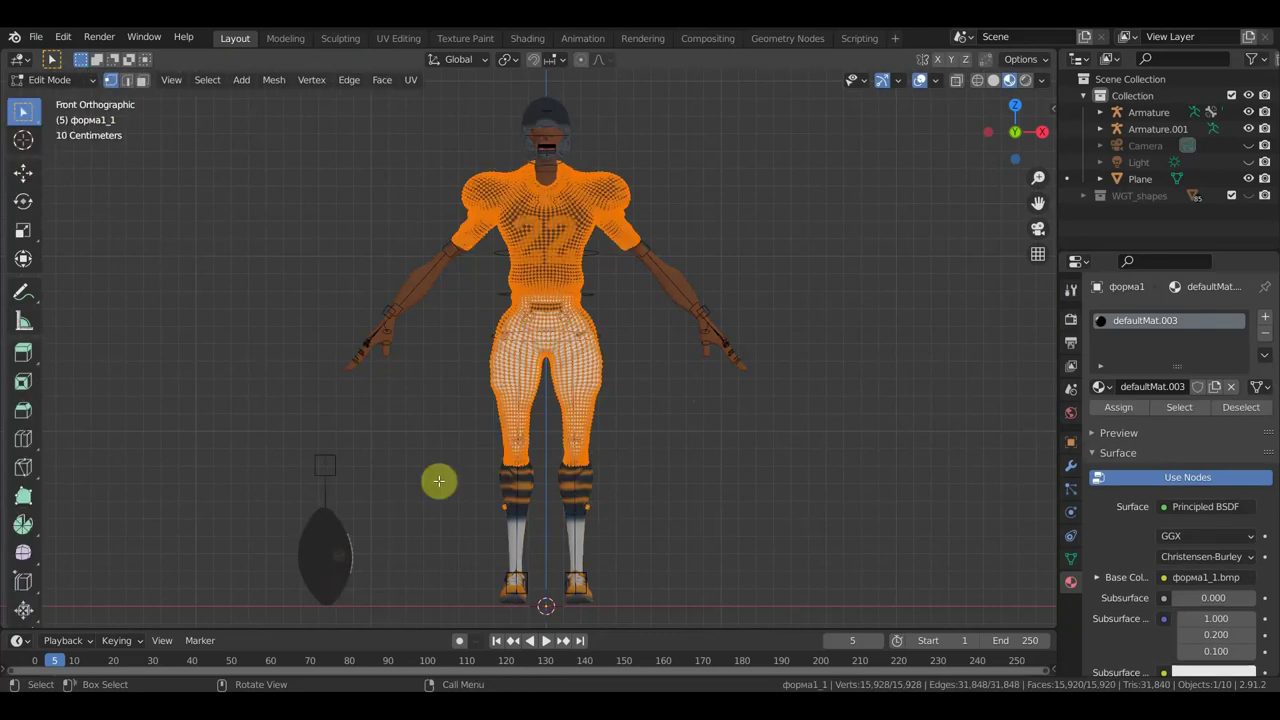
click(677, 553)
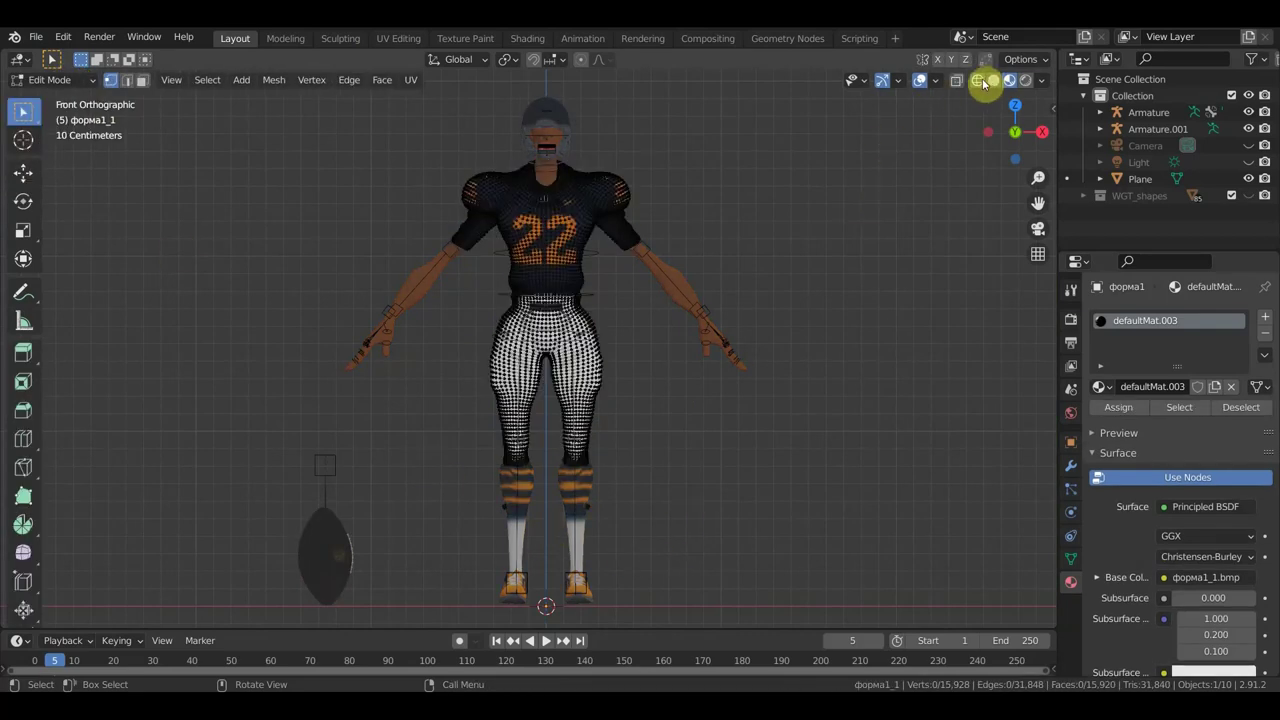
click(979, 86)
drag(716, 550, 446, 477)
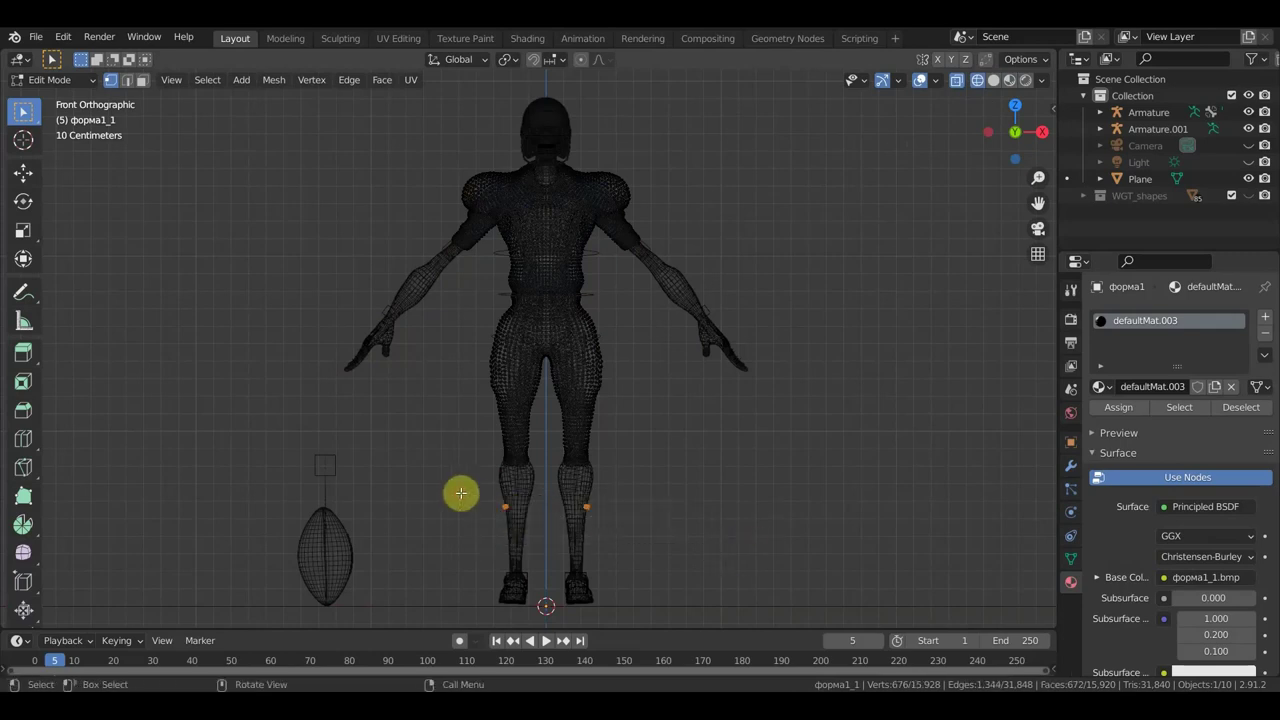
key(x)
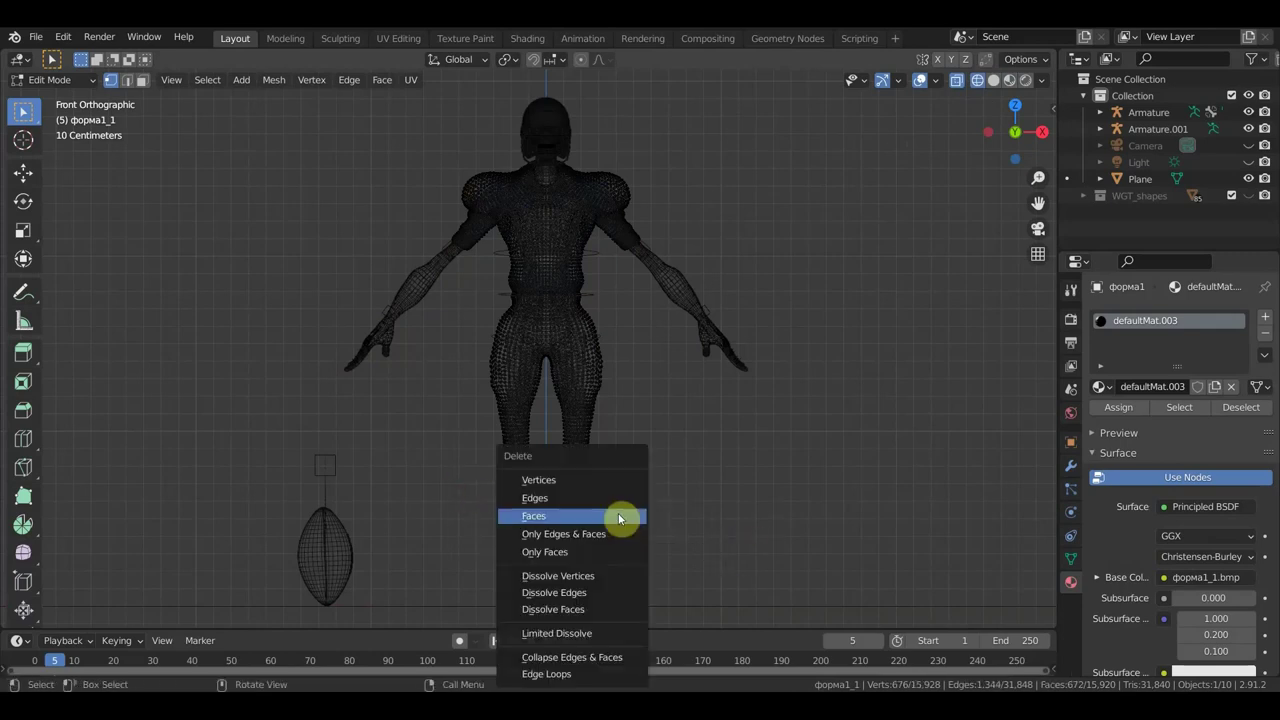
click(587, 481)
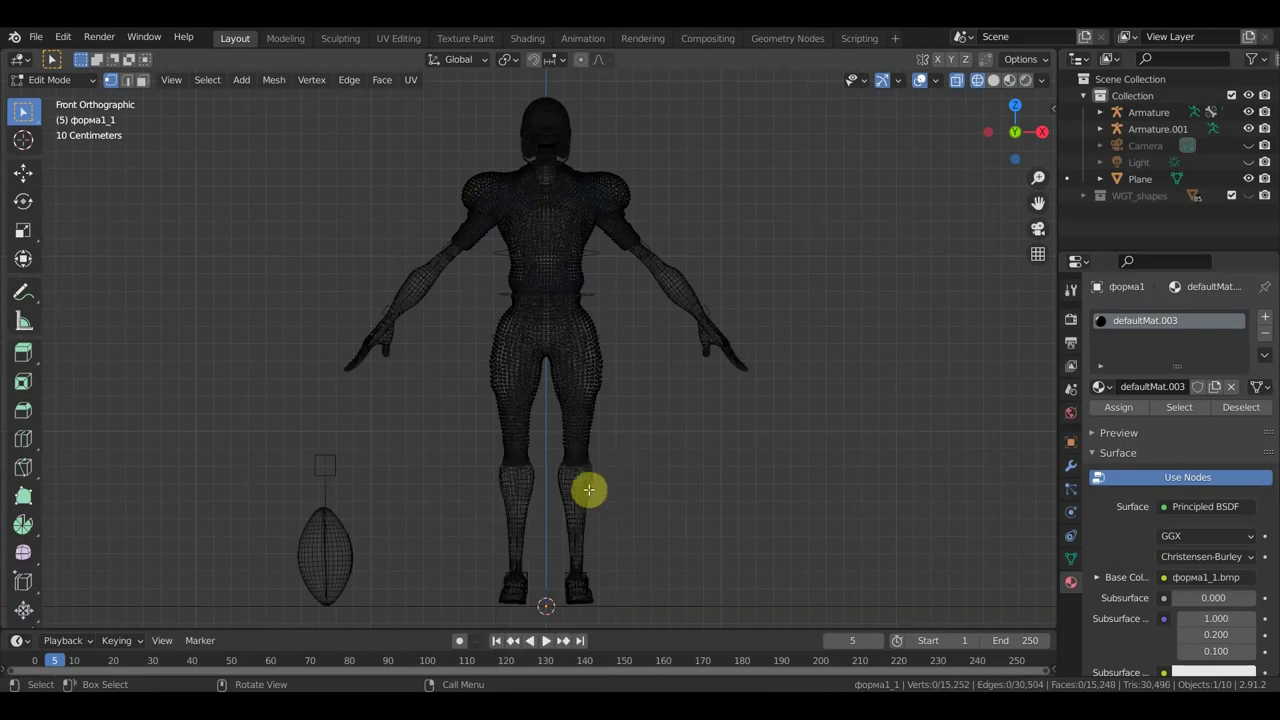
- Return to Object Mode and switch the viewport back to textured Material Preview
click(80, 80)
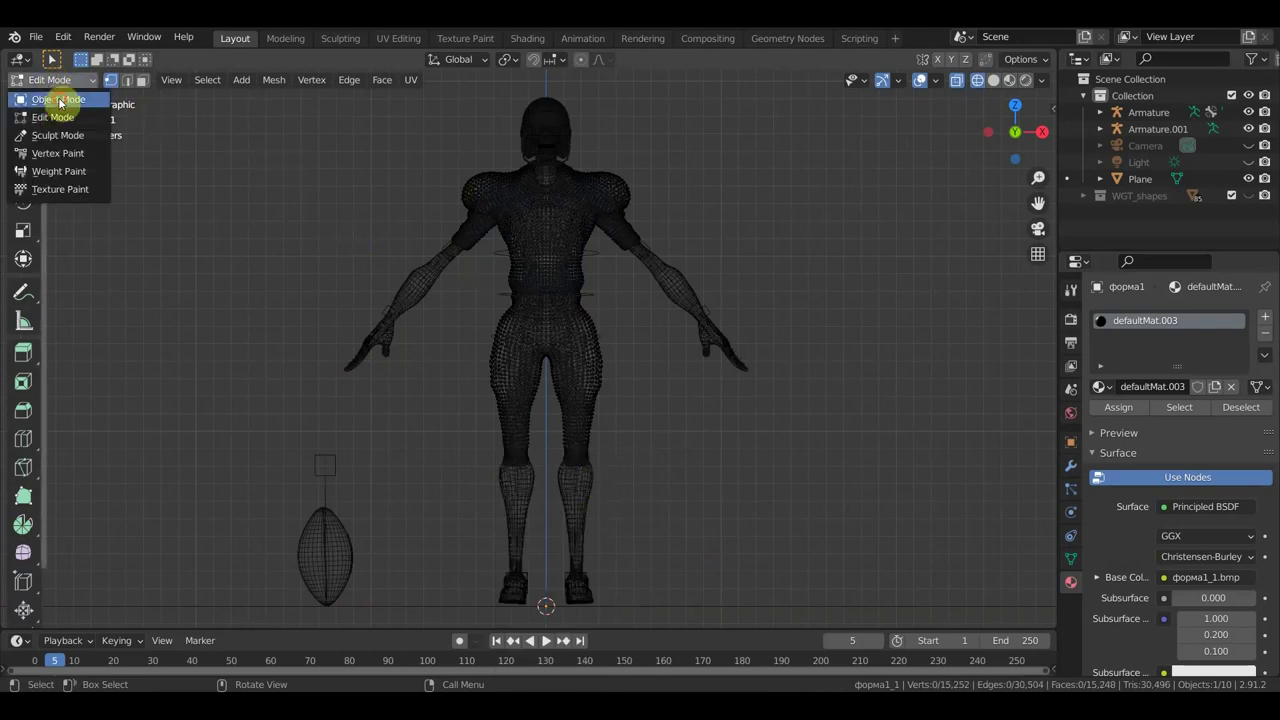
click(68, 104)
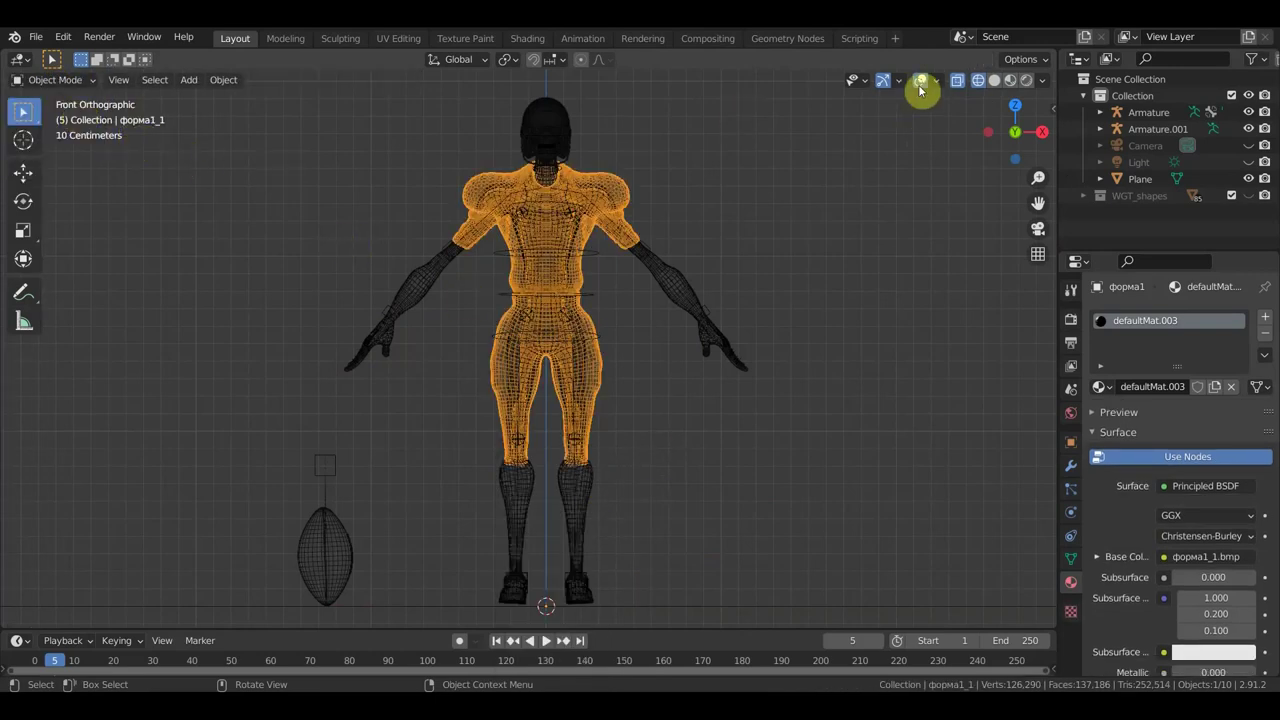
click(999, 82)
click(1010, 81)
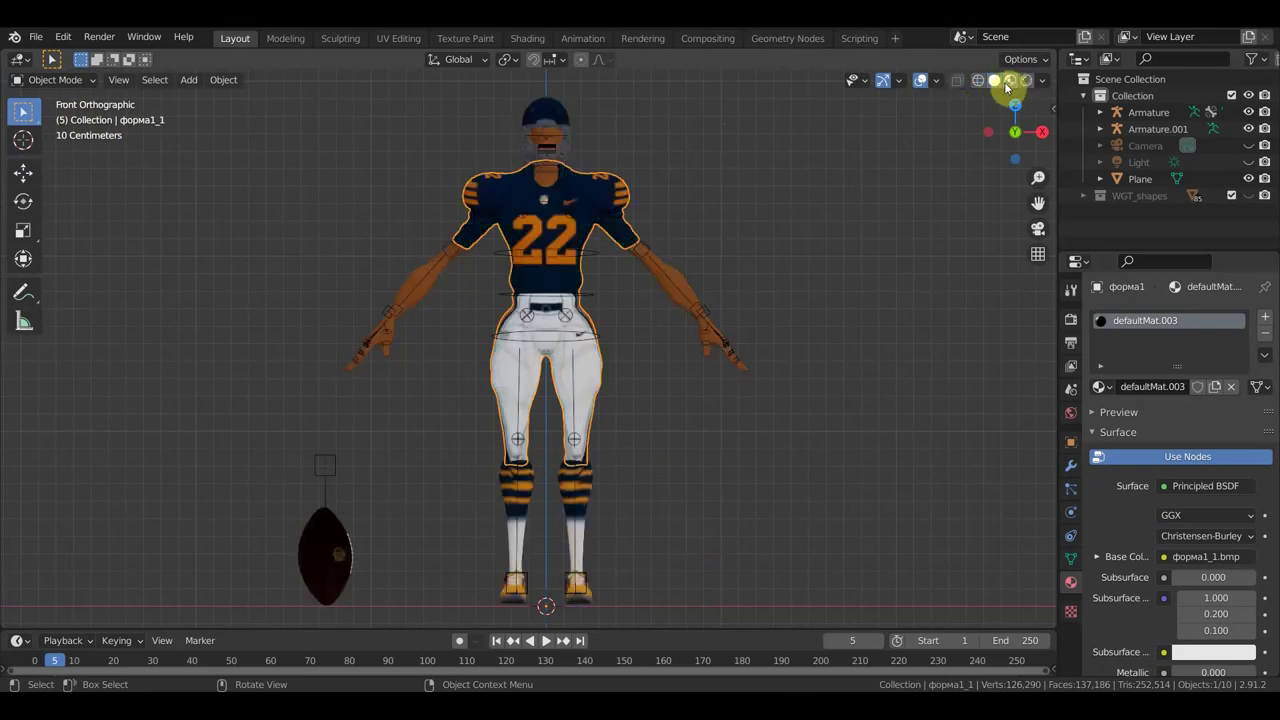
click(35, 36)
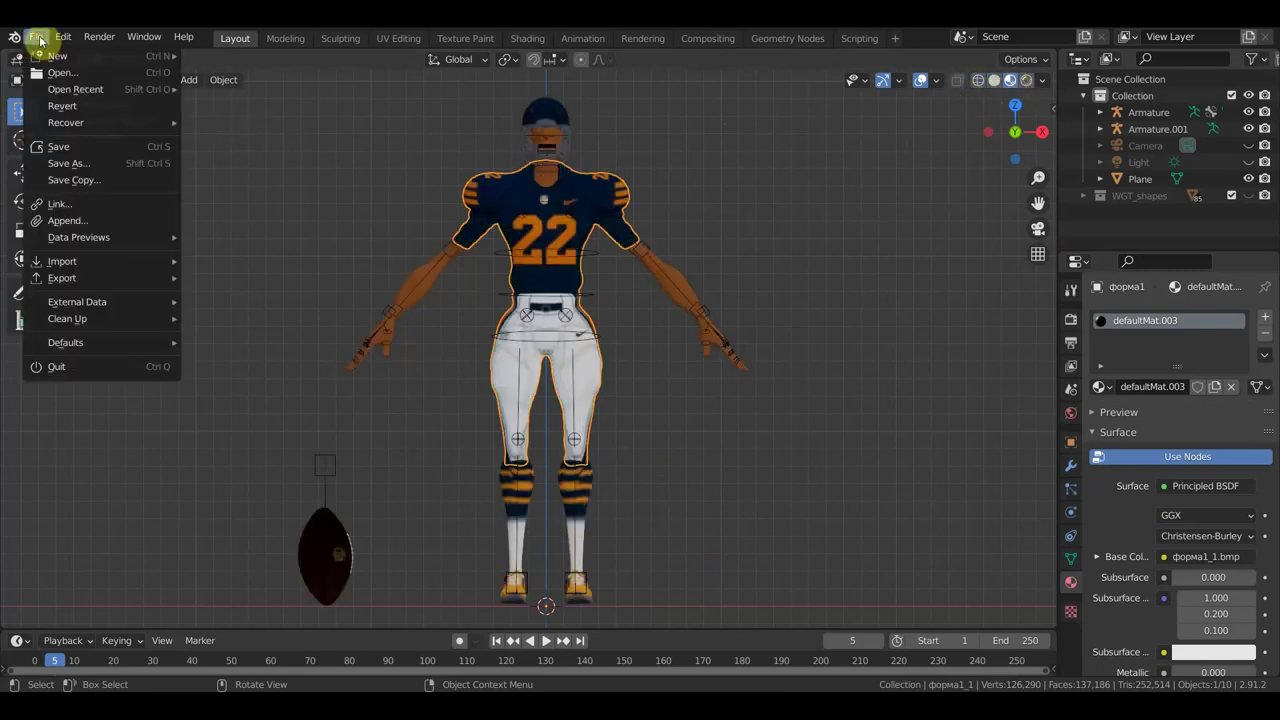
- Save футболист ригг мой.blend and select the Armature rig over the player
click(70, 146)
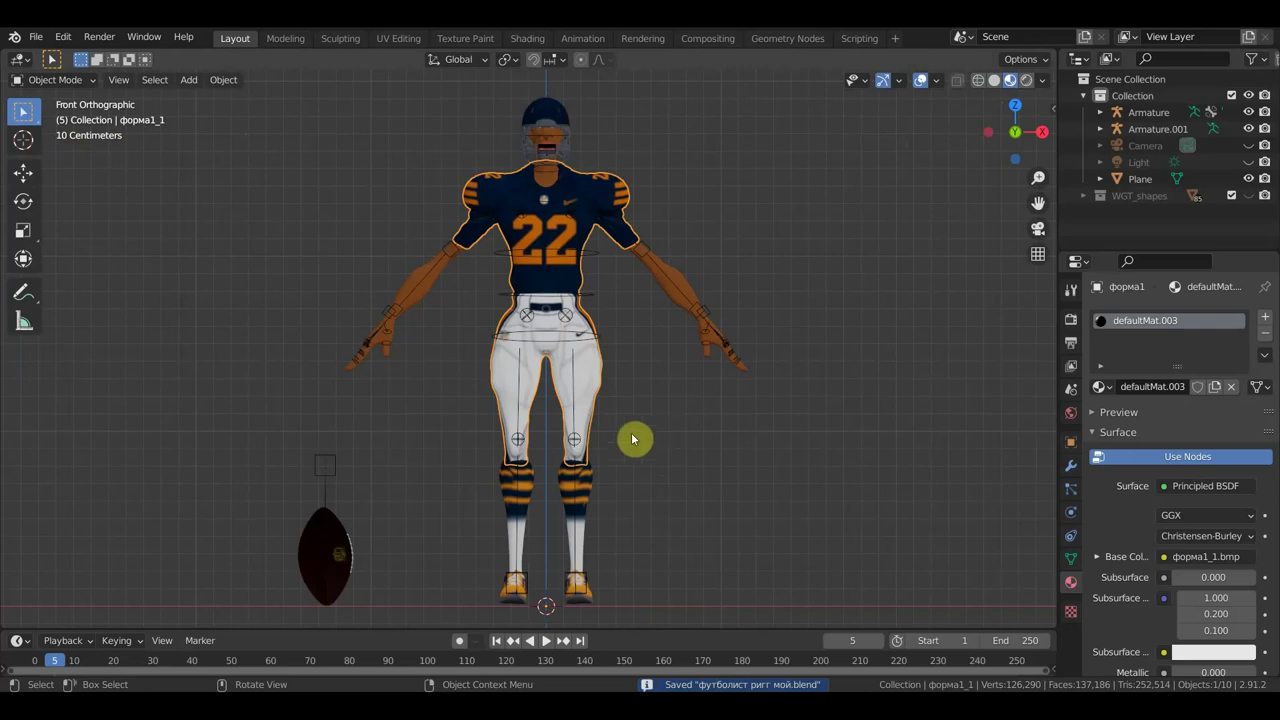
click(327, 472)
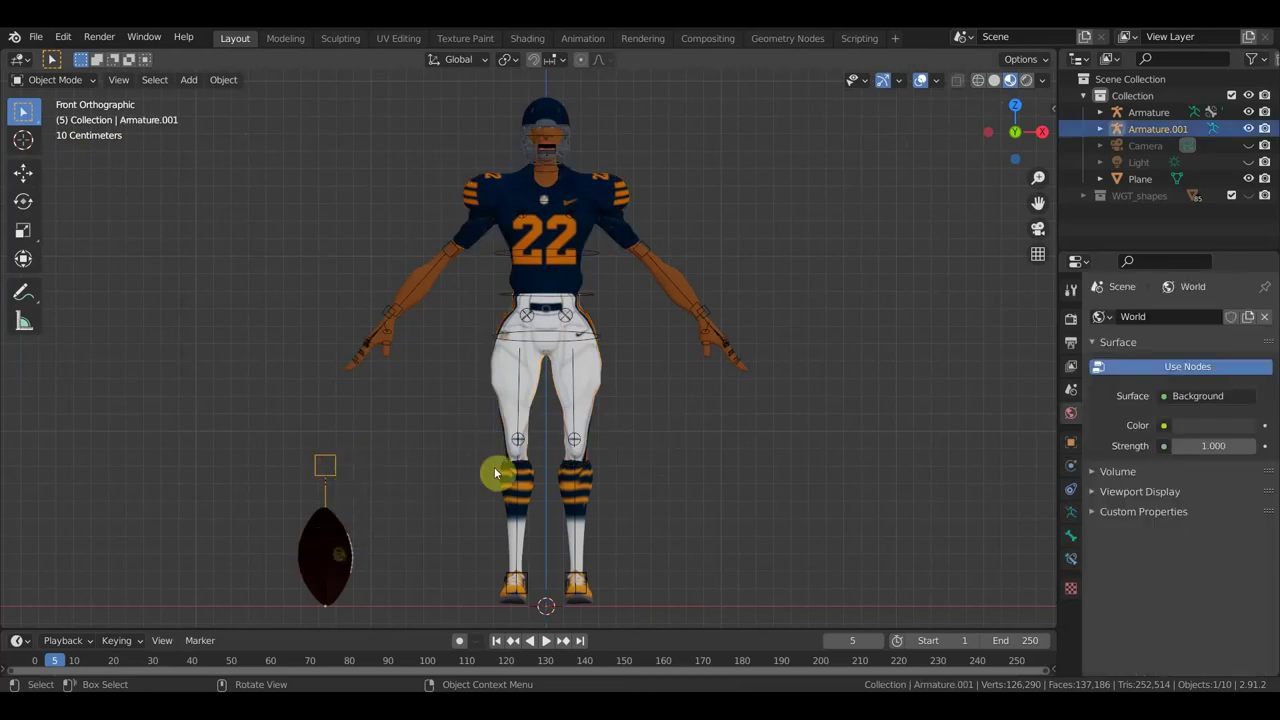
scroll(660, 362, up, 1)
scroll(598, 258, up, 1)
scroll(598, 258, down, 1)
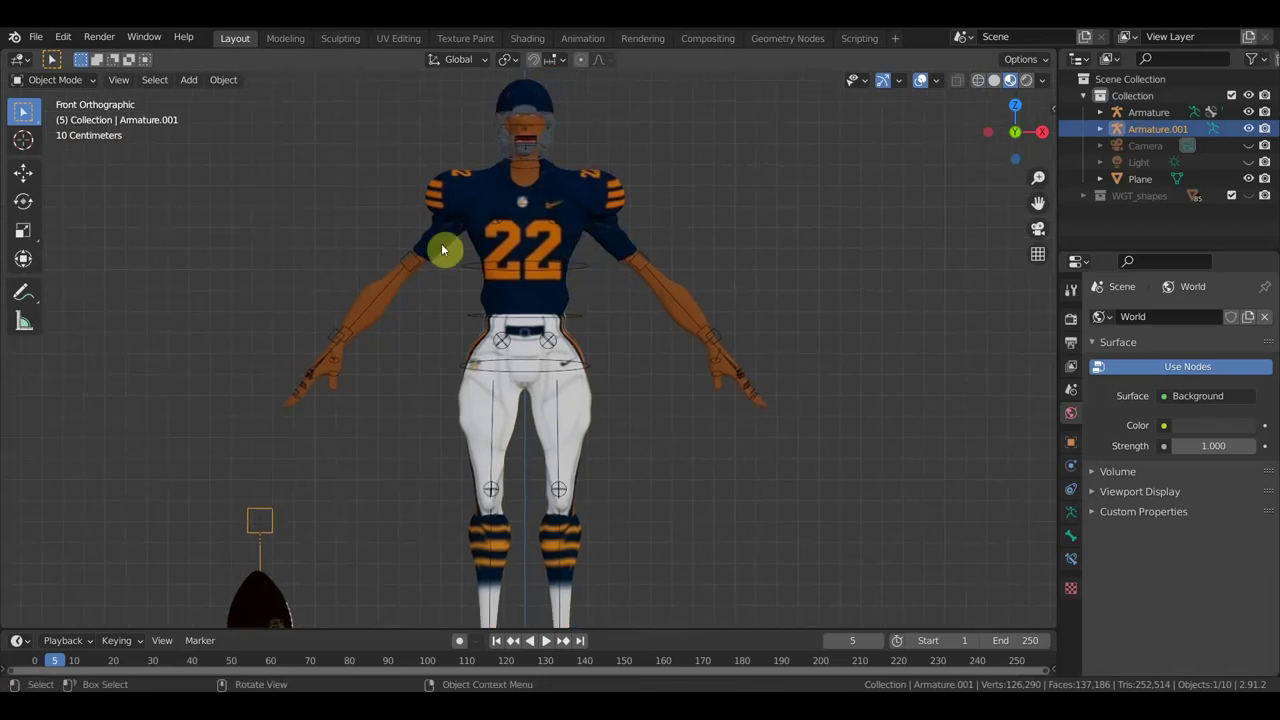
scroll(441, 243, down, 1)
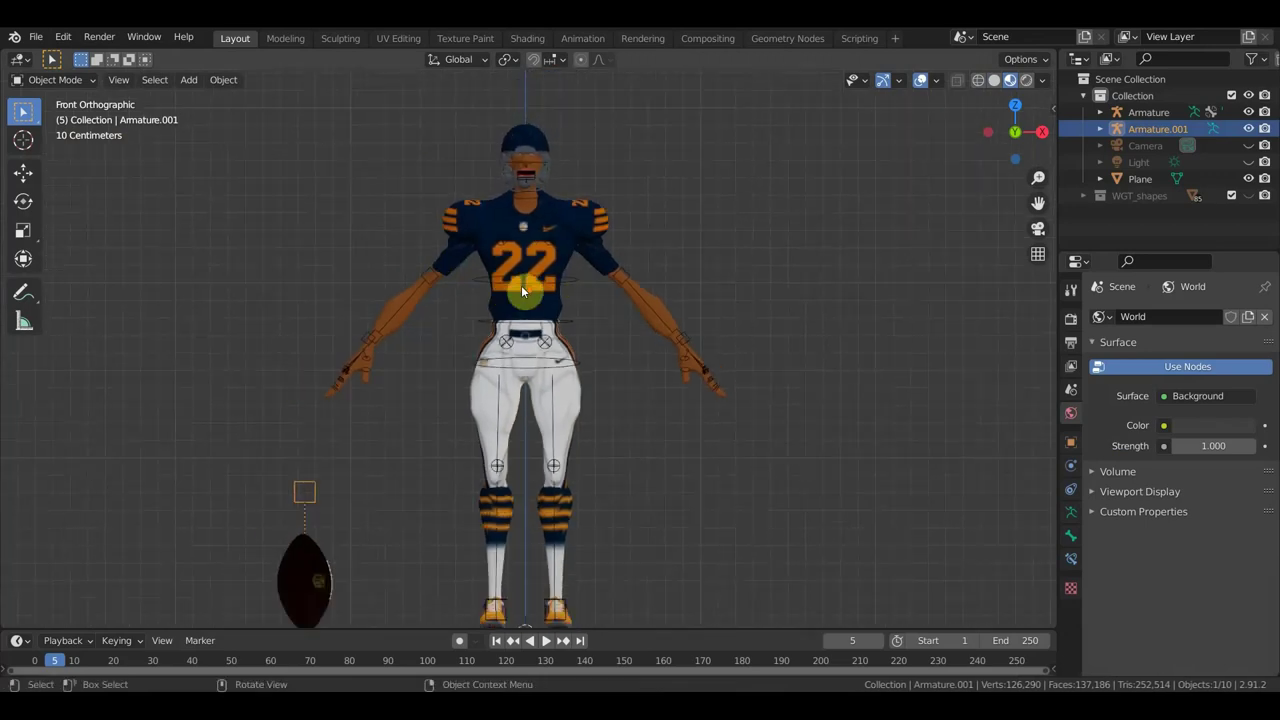
click(692, 340)
- In Pose Mode, test-move and undo a hand bone, then lower the pelvis bone
click(52, 82)
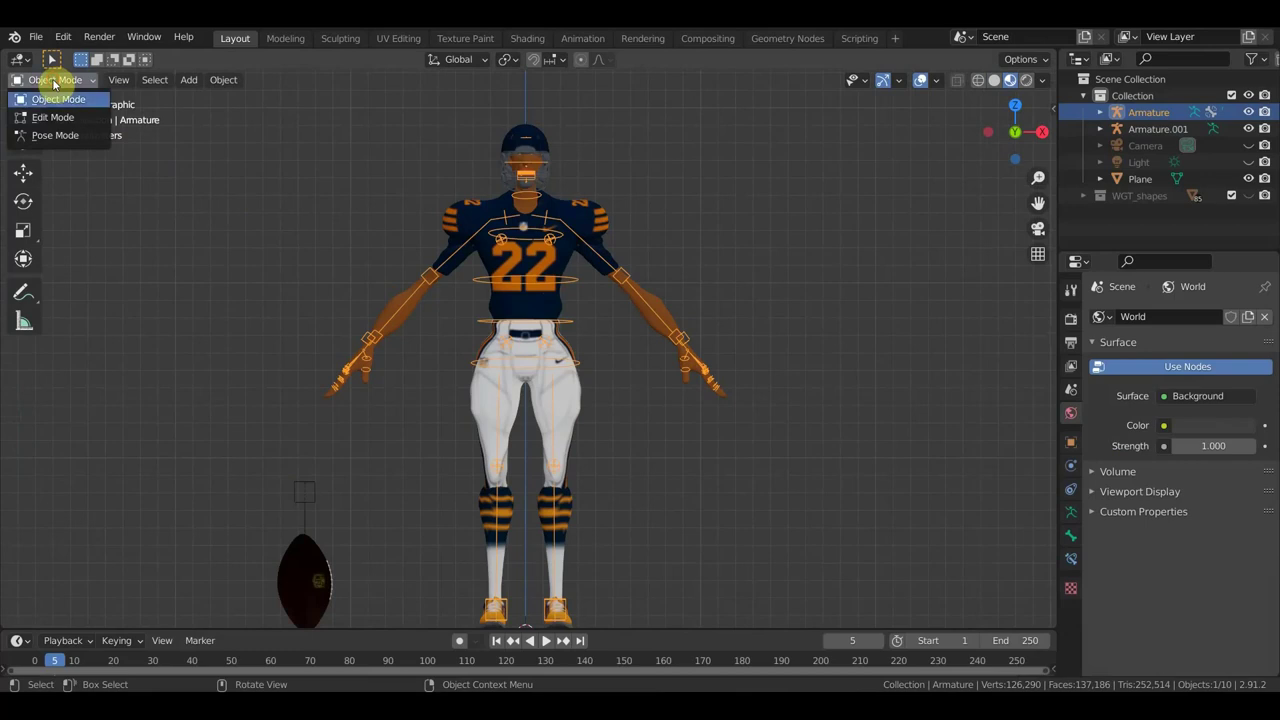
click(107, 135)
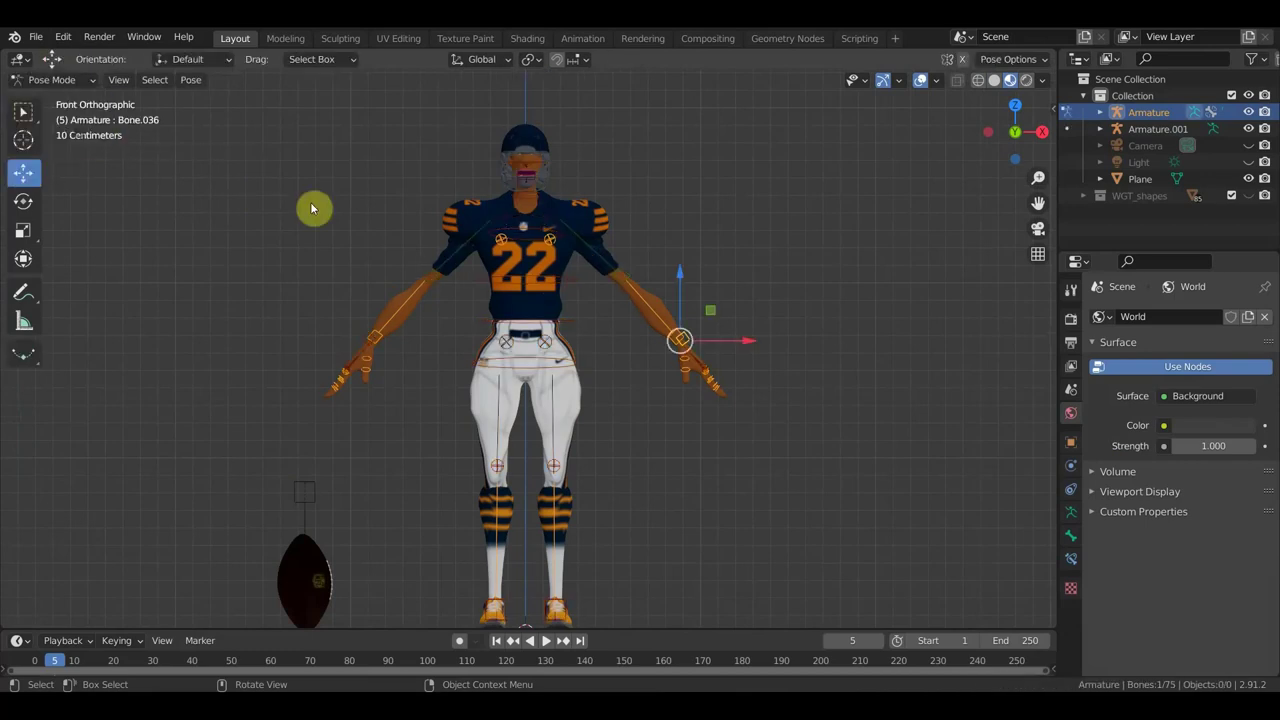
click(680, 340)
key(g)
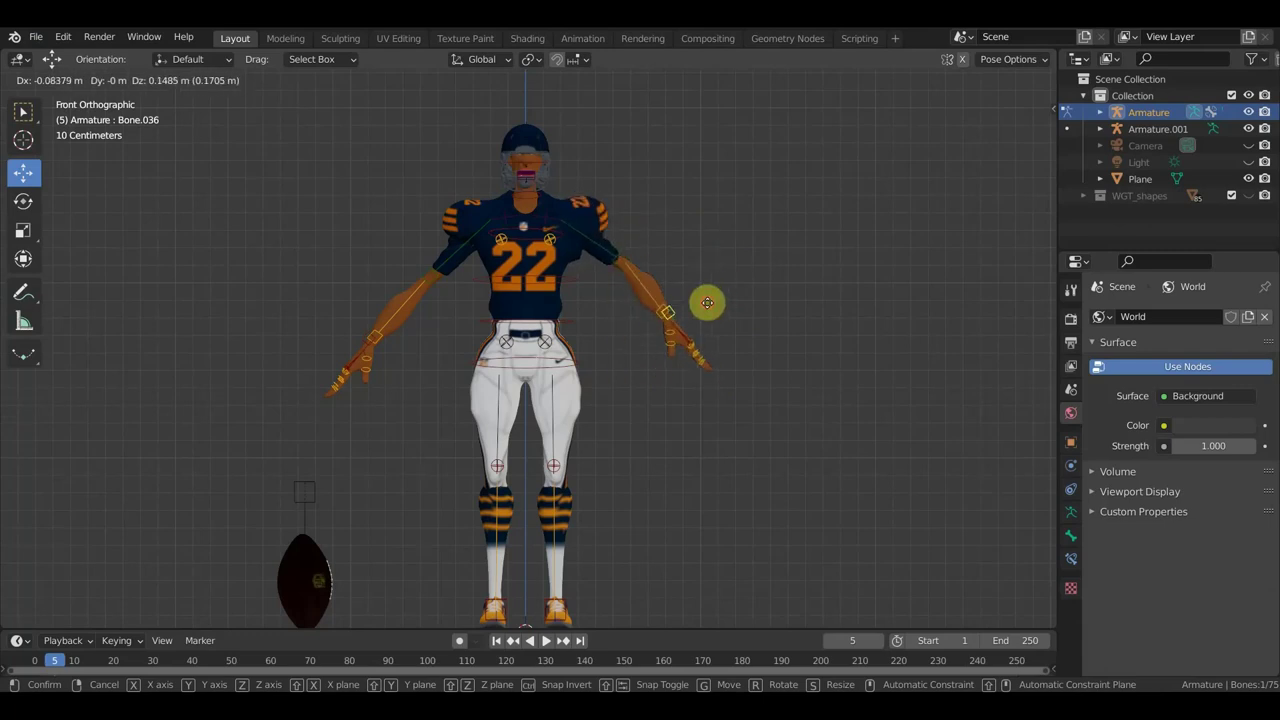
click(706, 301)
key(ctrl+z)
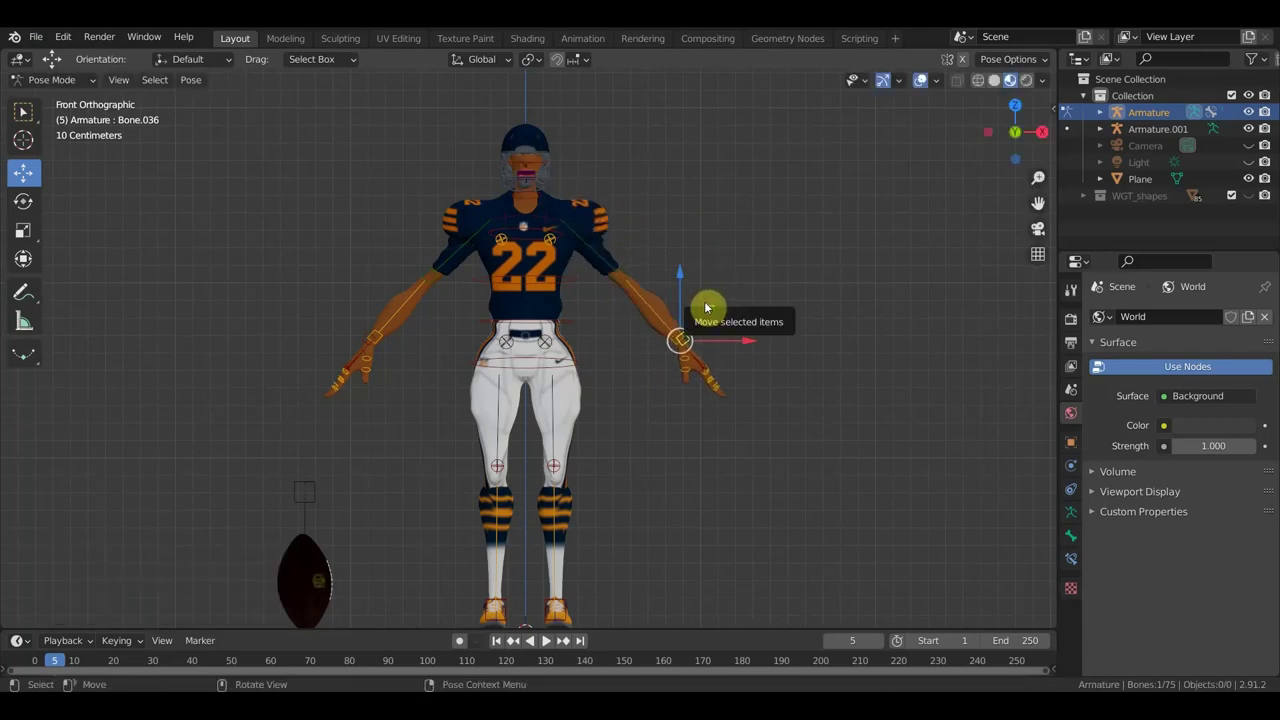
click(524, 370)
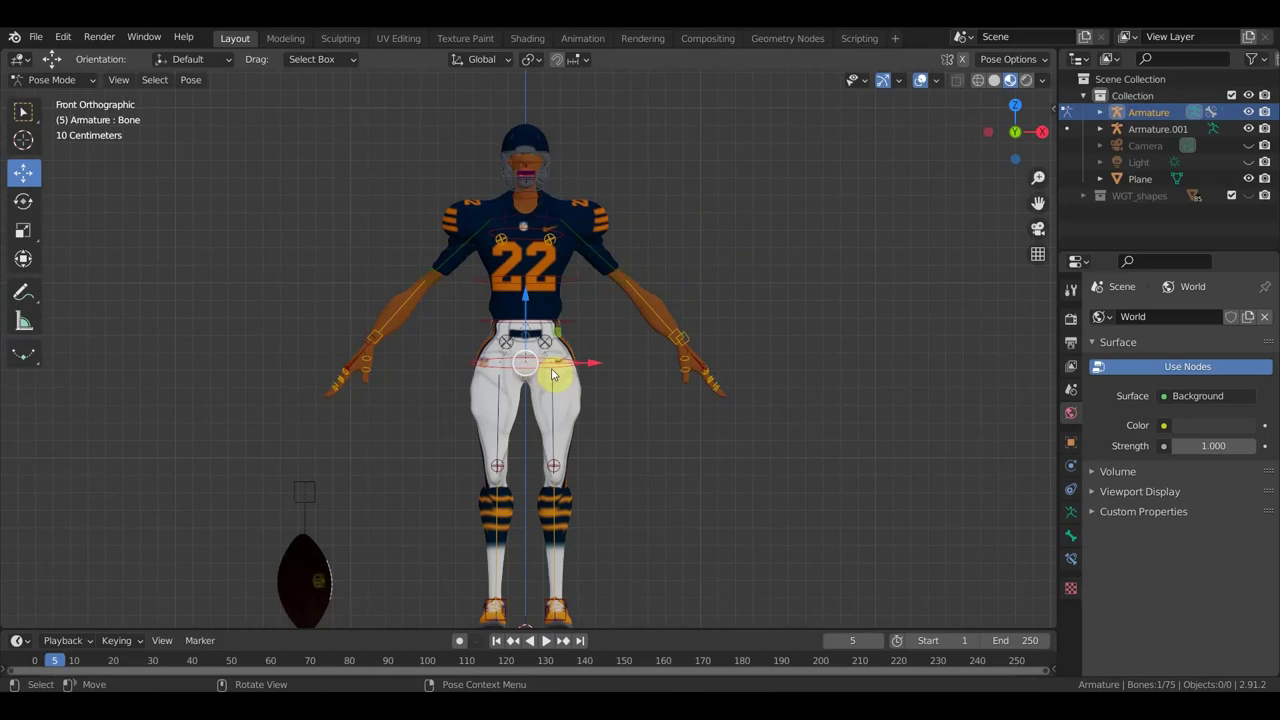
key(g)
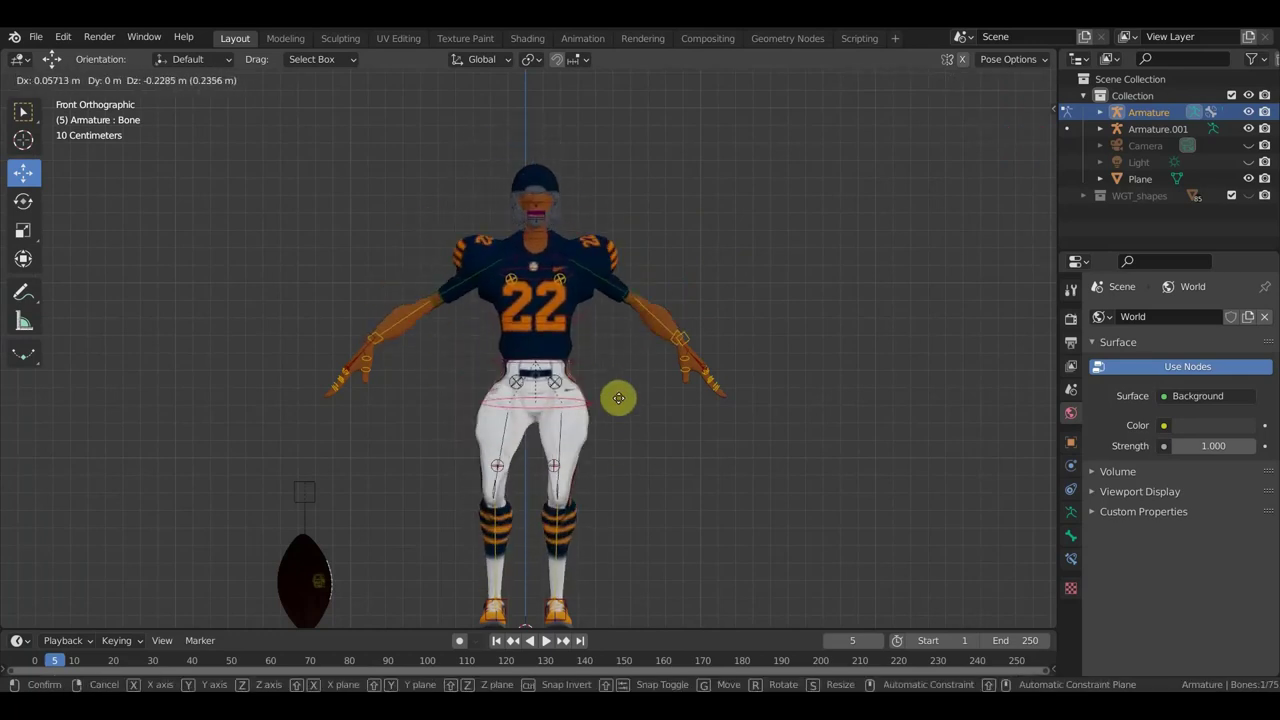
click(615, 381)
- Slide helmet bone Bone.074 back -0.5599 m onto the head, then clear the selection
click(524, 140)
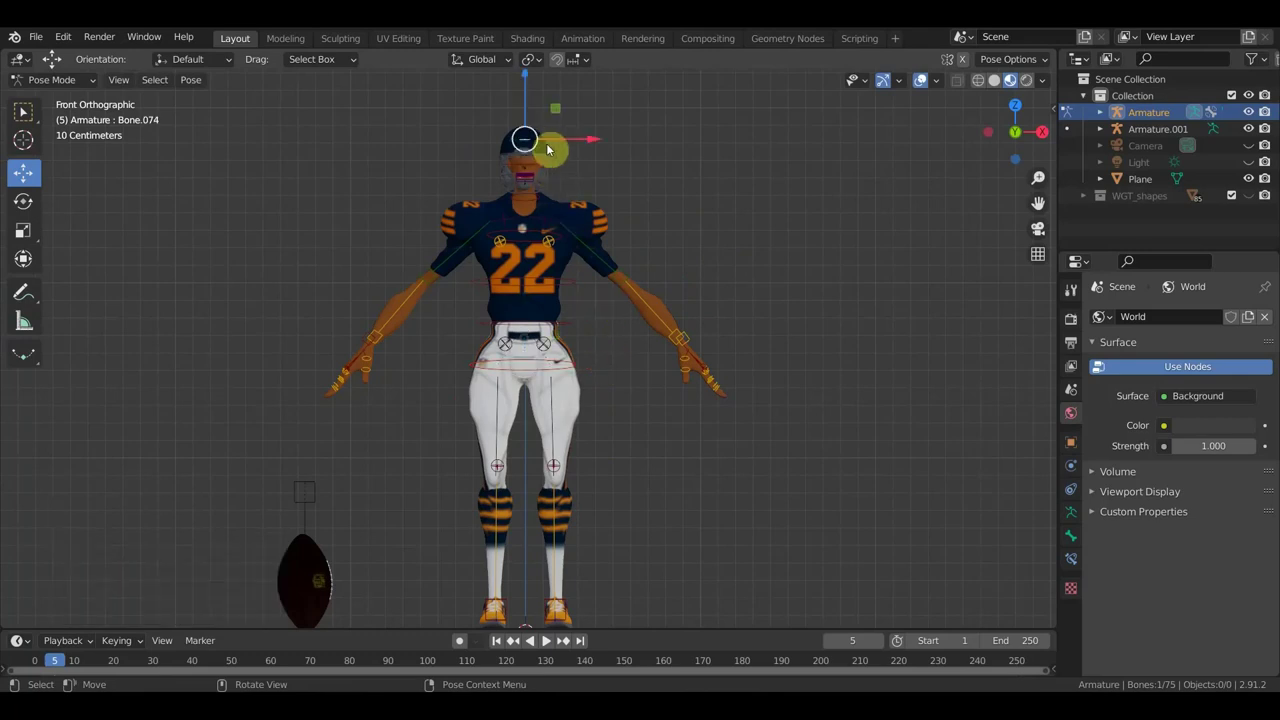
drag(592, 139, 690, 150)
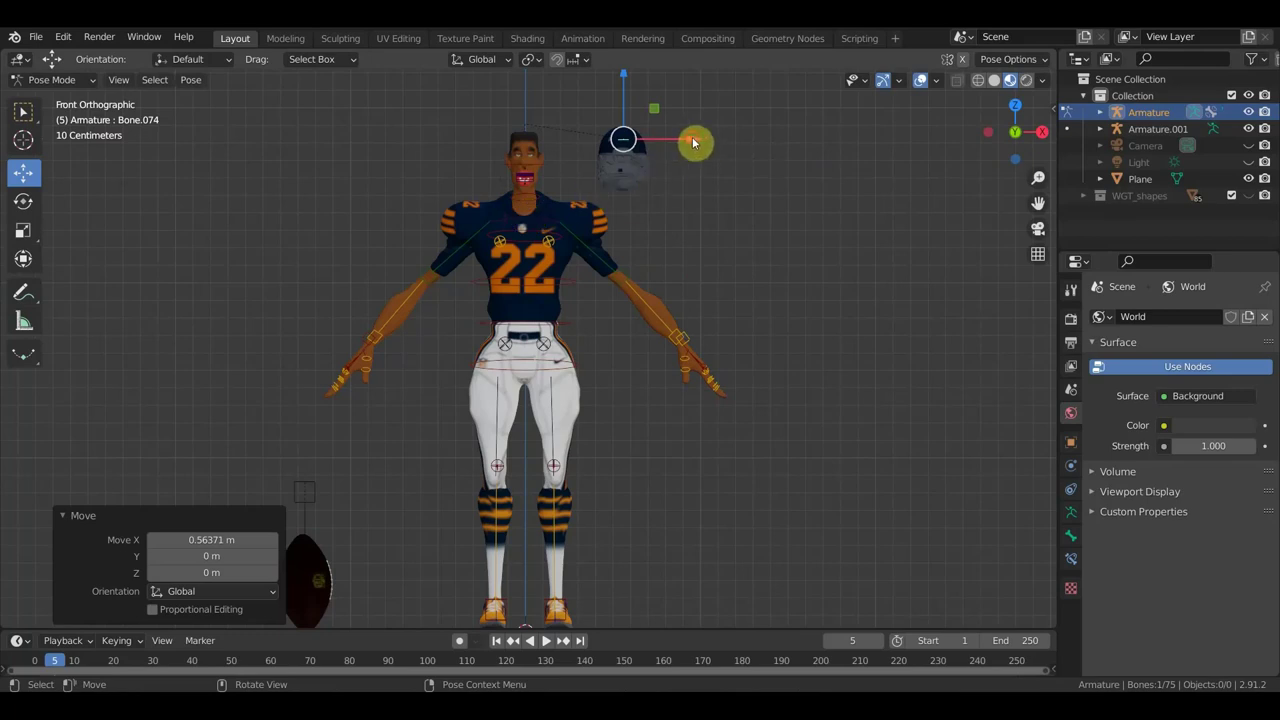
drag(693, 143, 592, 143)
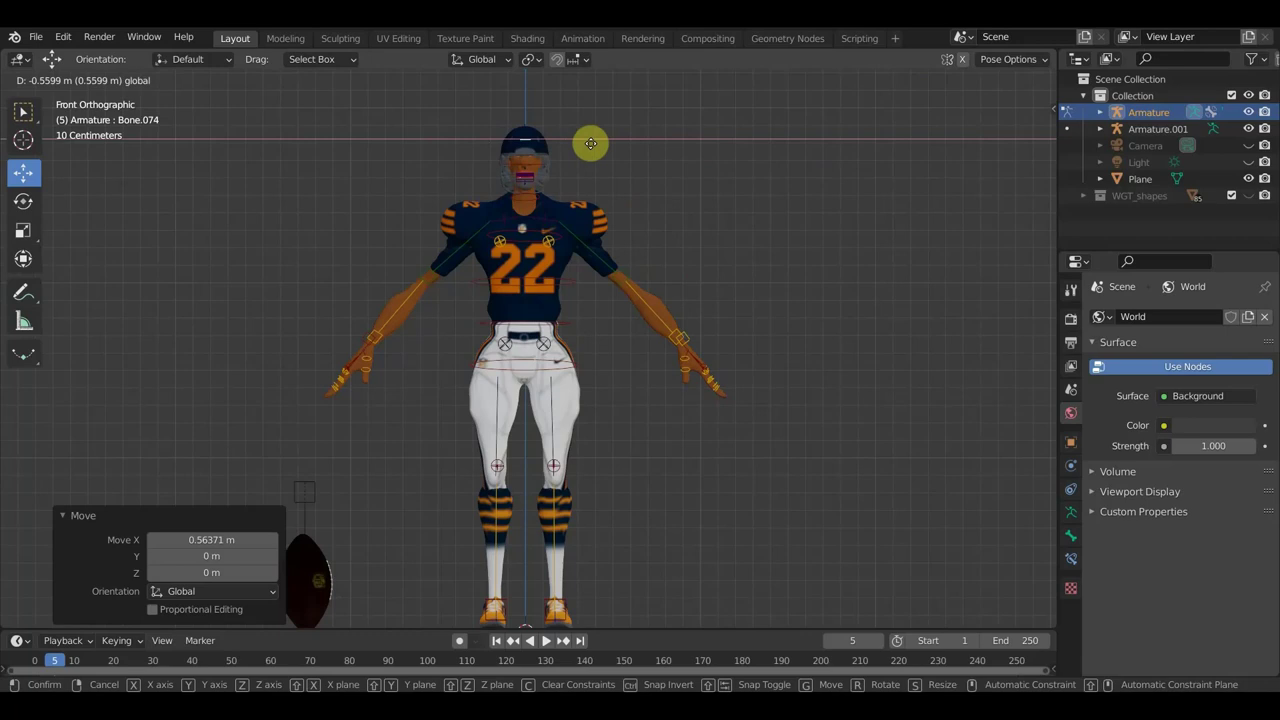
drag(591, 143, 591, 143)
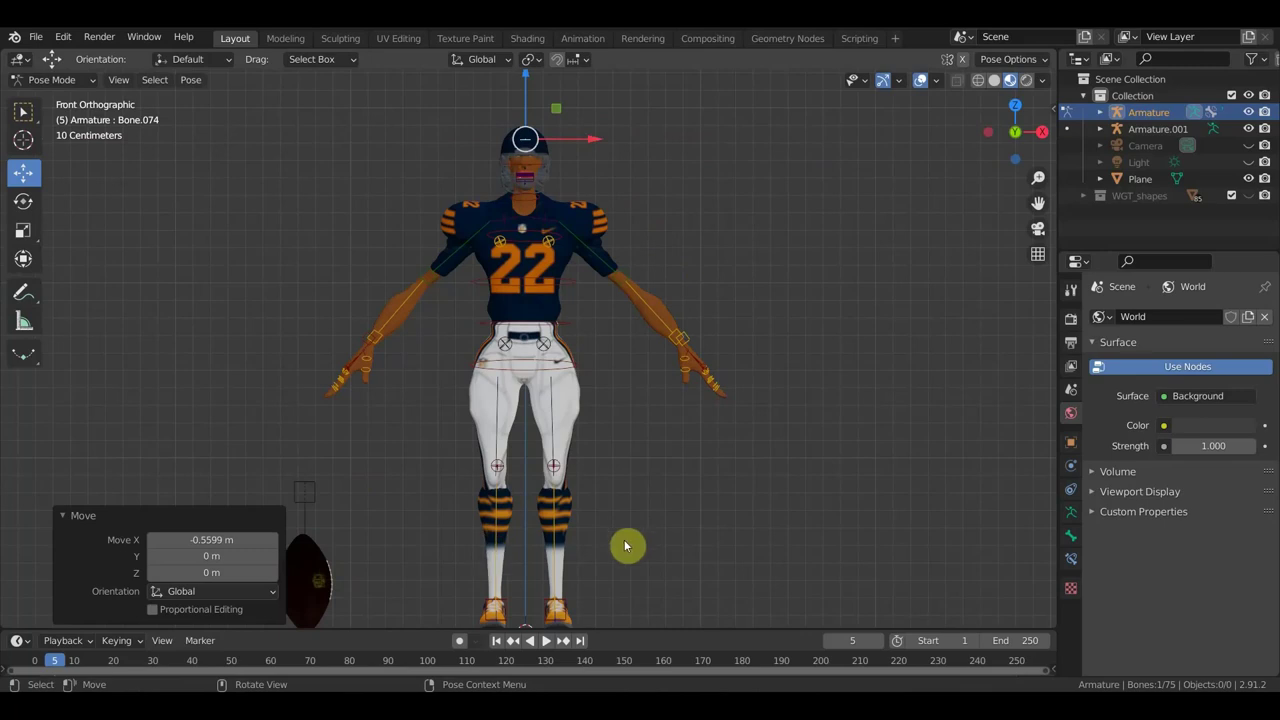
shift+middle_drag(629, 543, 693, 457)
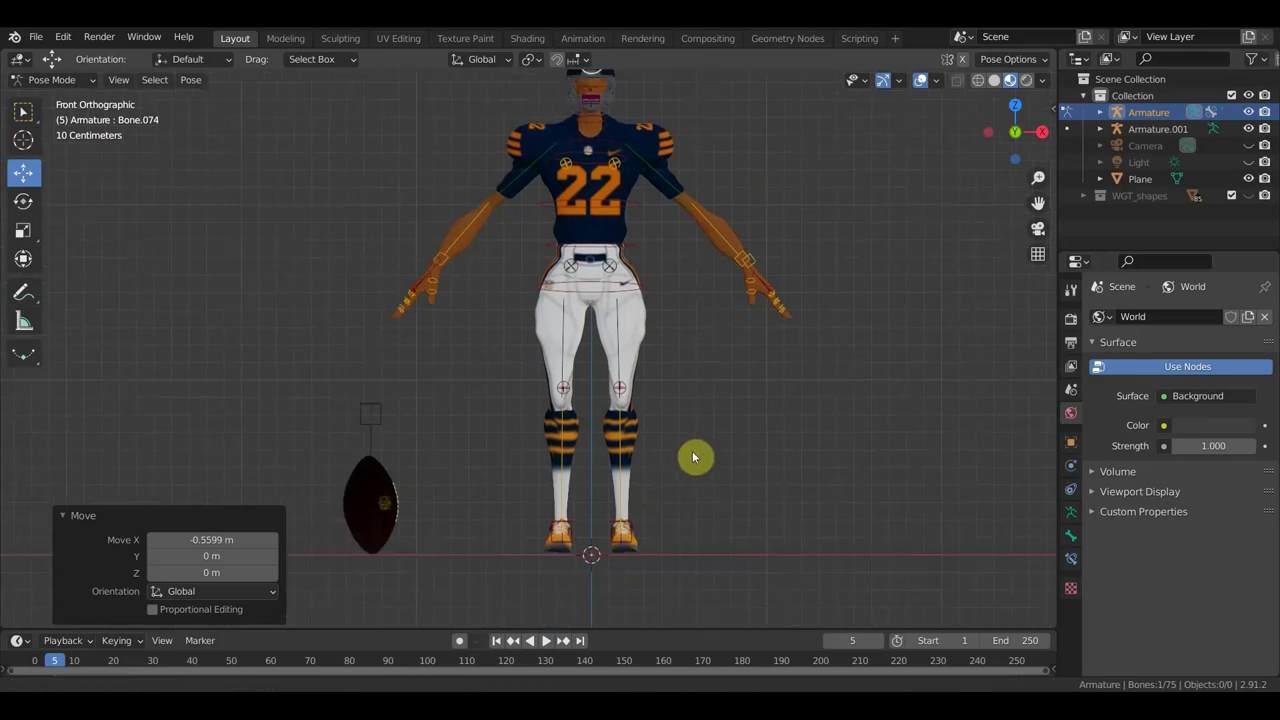
click(378, 433)
scroll(688, 451, down, 1)
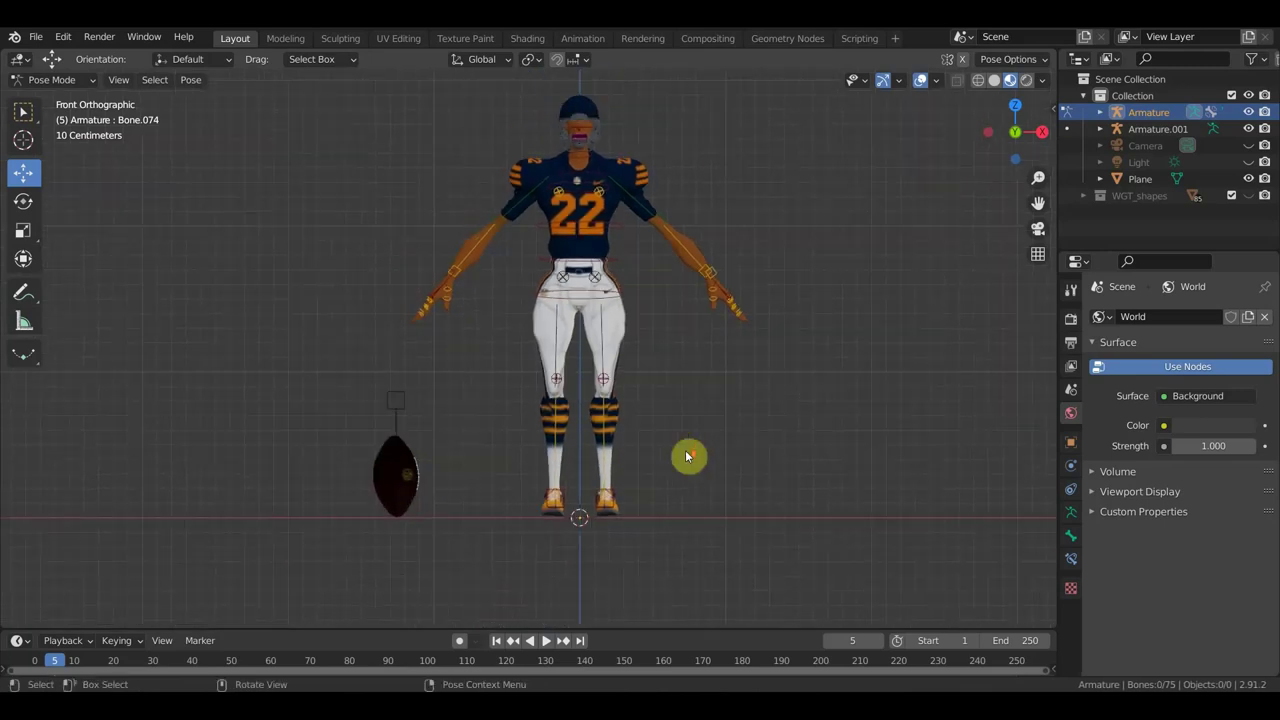
- Zoom and orbit to view the rigged player on the football field from several angles
scroll(680, 426, down, 1)
scroll(640, 487, up, 2)
scroll(640, 486, down, 1)
scroll(640, 486, up, 1)
shift+middle_drag(645, 474, 648, 457)
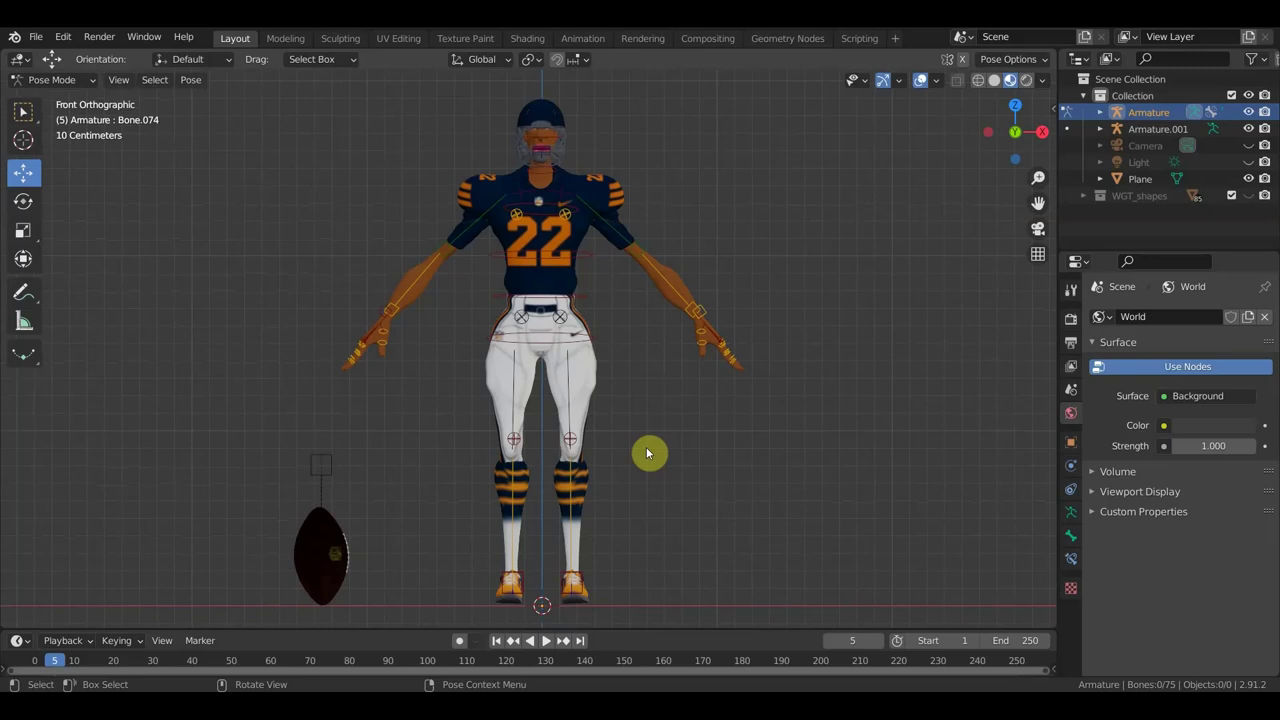
mouse_move(640, 440)
middle_down()
mouse_move(751, 463)
mouse_move(738, 463)
mouse_move(720, 459)
mouse_move(954, 463)
middle_up()
scroll(720, 457, down, 2)
scroll(778, 268, down, 2)
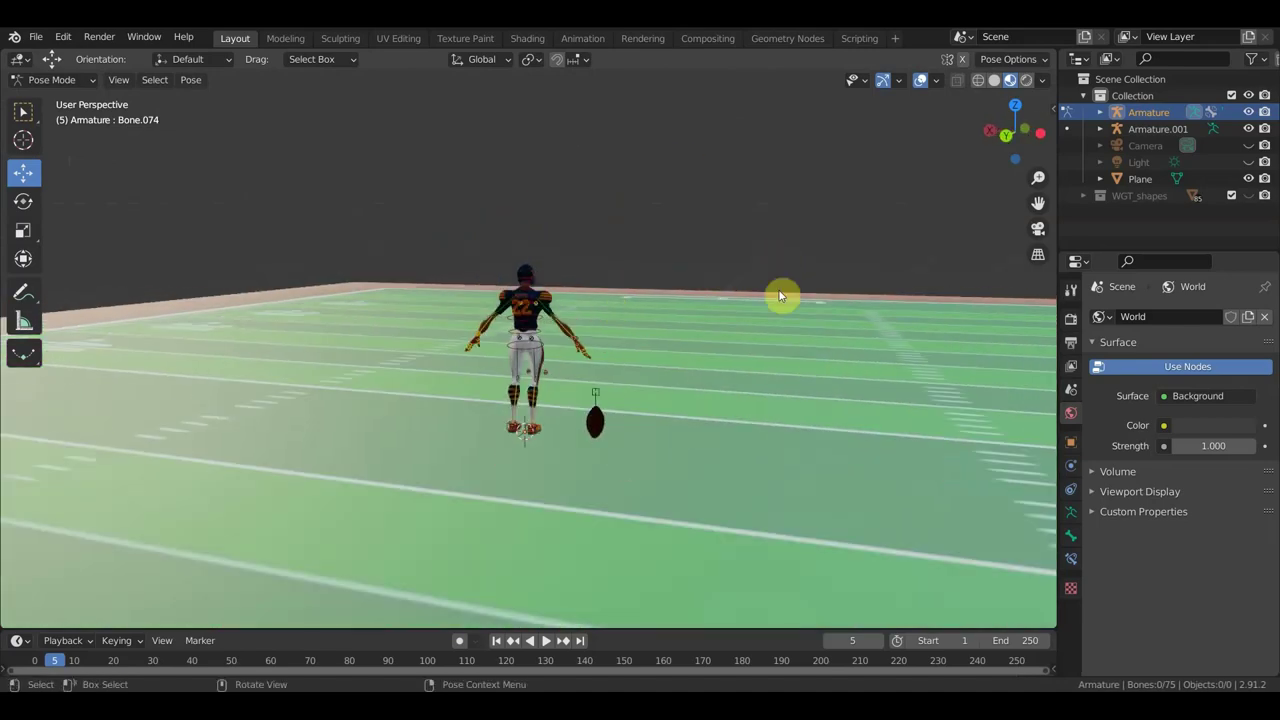
scroll(733, 323, up, 3)
mouse_move(733, 323)
middle_down()
mouse_move(543, 366)
mouse_move(354, 363)
middle_up()
scroll(352, 358, up, 1)
- Switch to front orthographic view, frame the player, and open the File menu
key(KP_5)
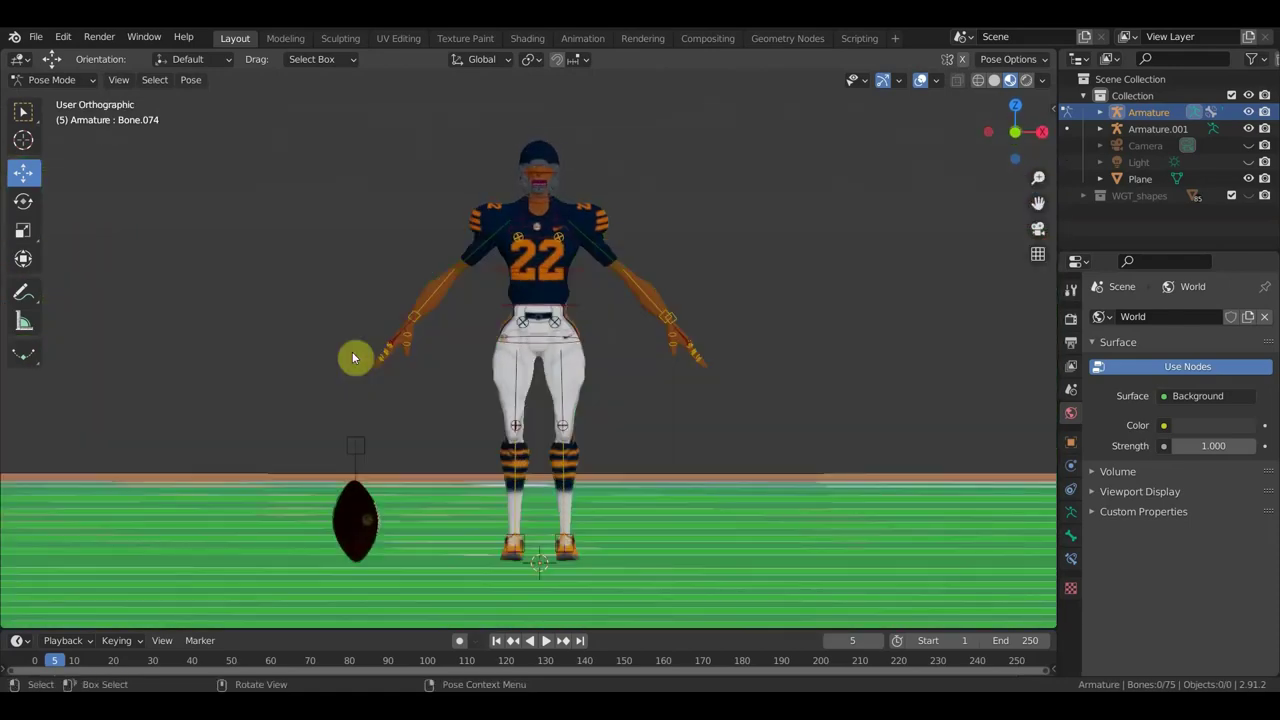
key(KP_1)
scroll(515, 361, down, 2)
scroll(592, 358, up, 1)
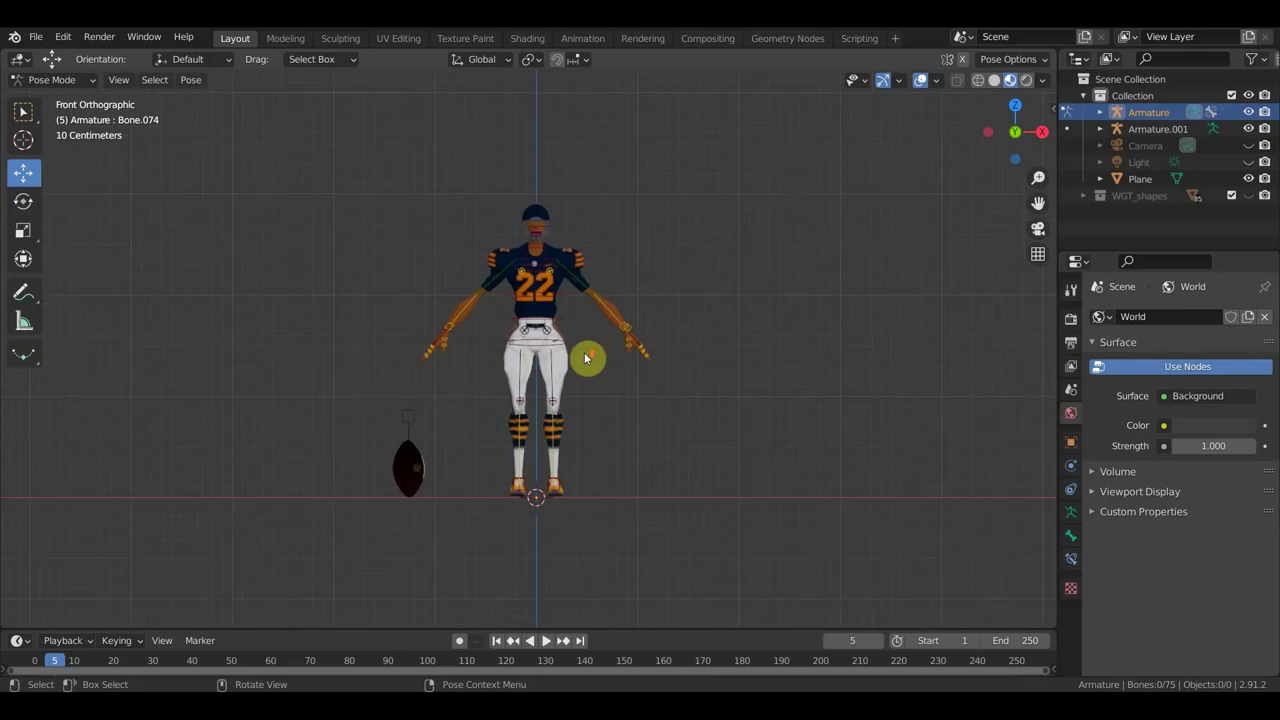
scroll(622, 365, up, 1)
shift+middle_drag(628, 375, 619, 391)
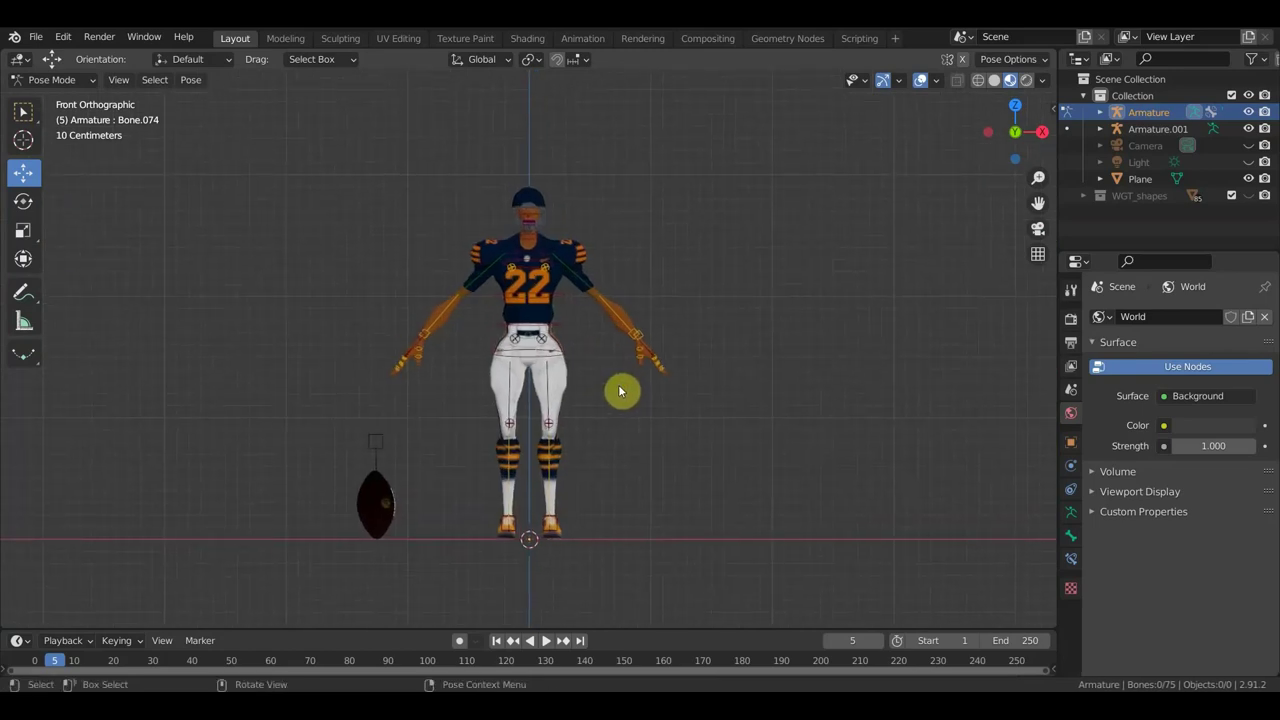
scroll(636, 384, up, 1)
shift+middle_drag(640, 383, 655, 381)
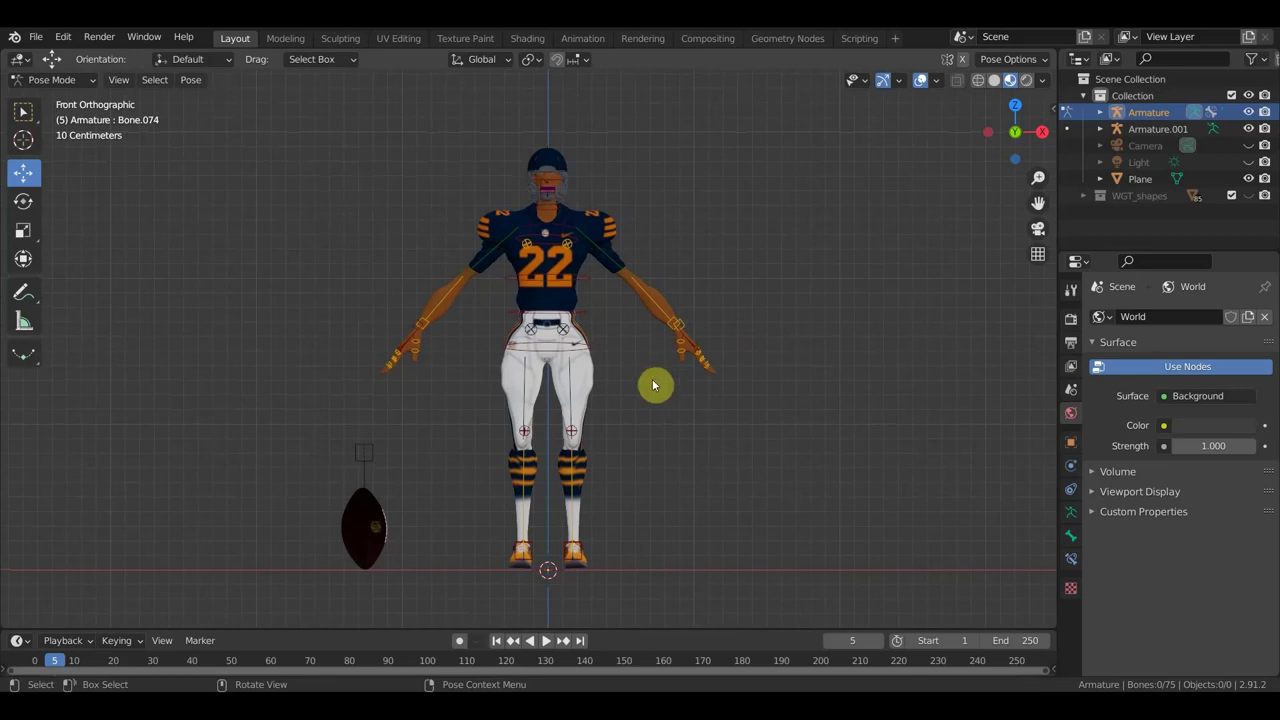
click(35, 38)
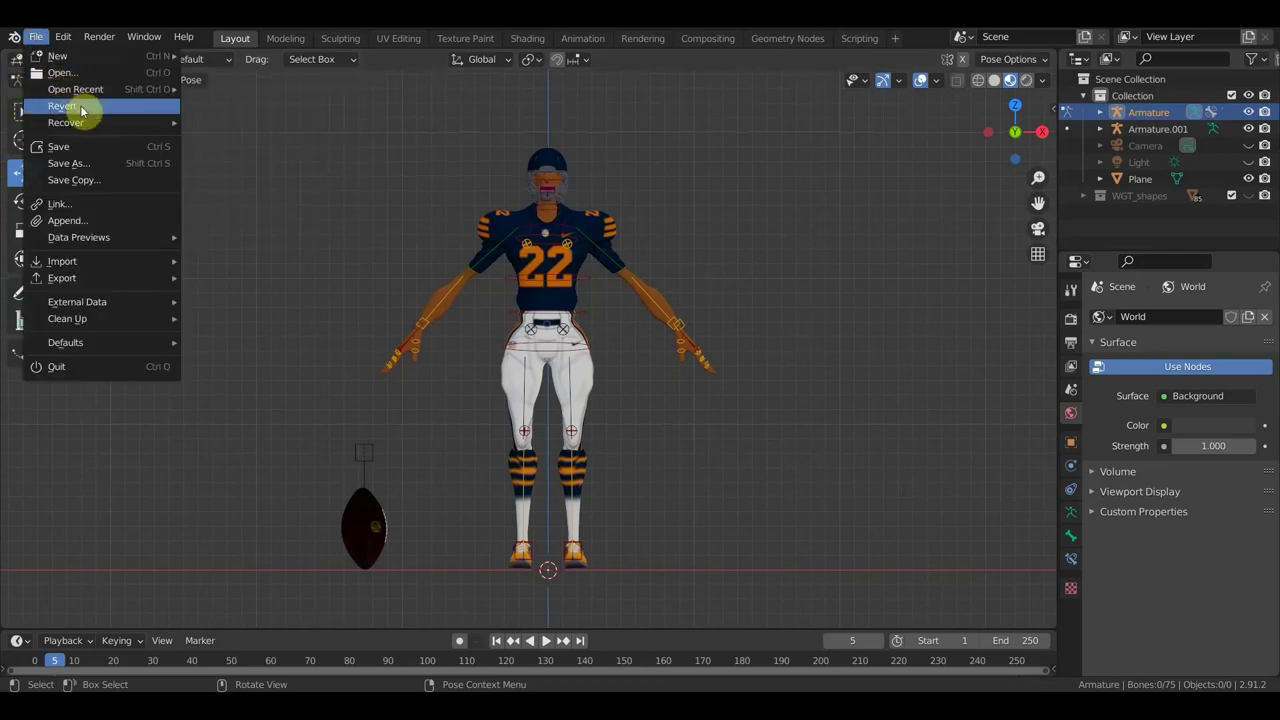
mouse_move(75, 89)
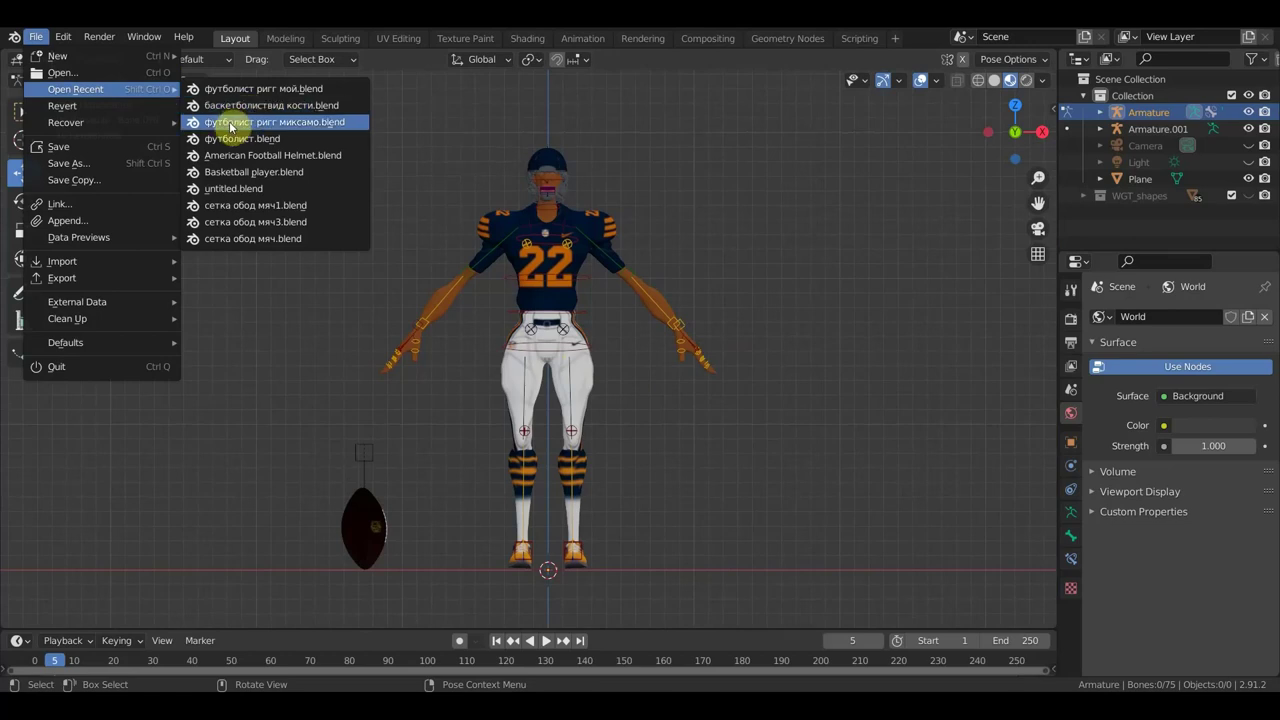
- Load the other football-player rig without saving and put it in Pose Mode, front view
click(230, 122)
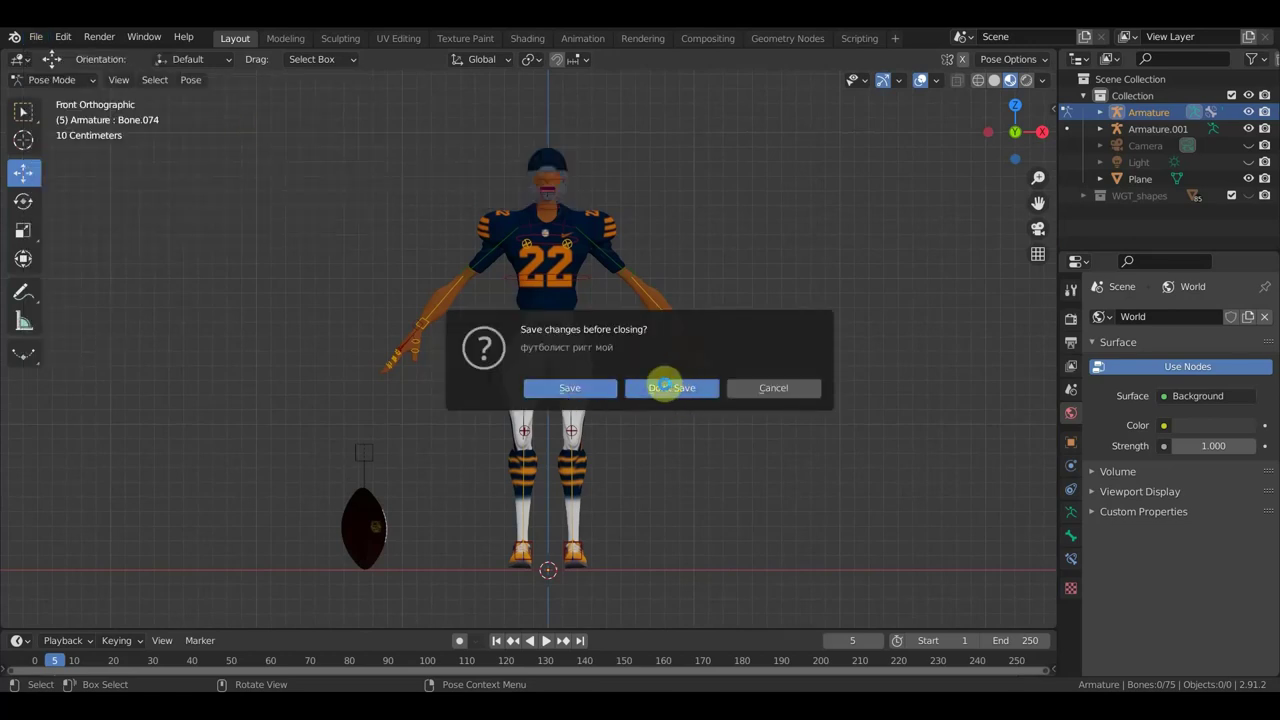
click(660, 389)
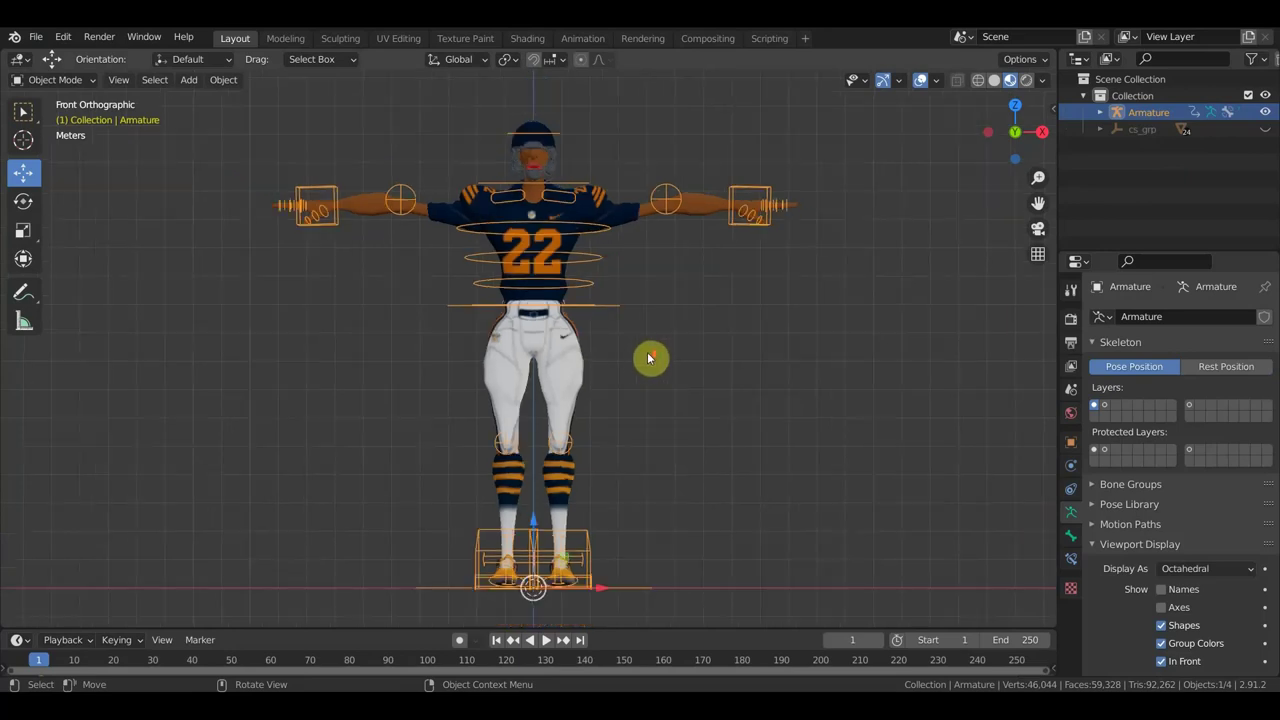
mouse_move(649, 360)
middle_down()
mouse_move(503, 377)
mouse_move(690, 373)
mouse_move(496, 428)
mouse_move(300, 403)
mouse_move(630, 380)
middle_up()
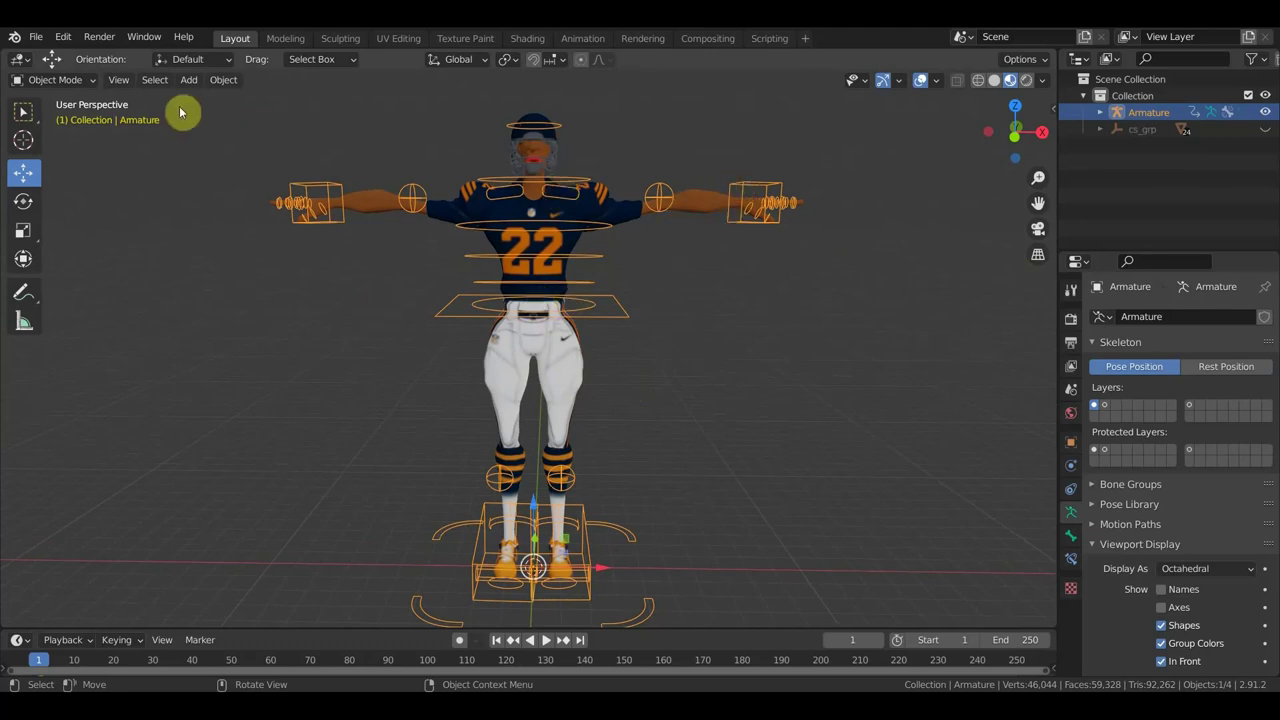
click(76, 87)
click(64, 136)
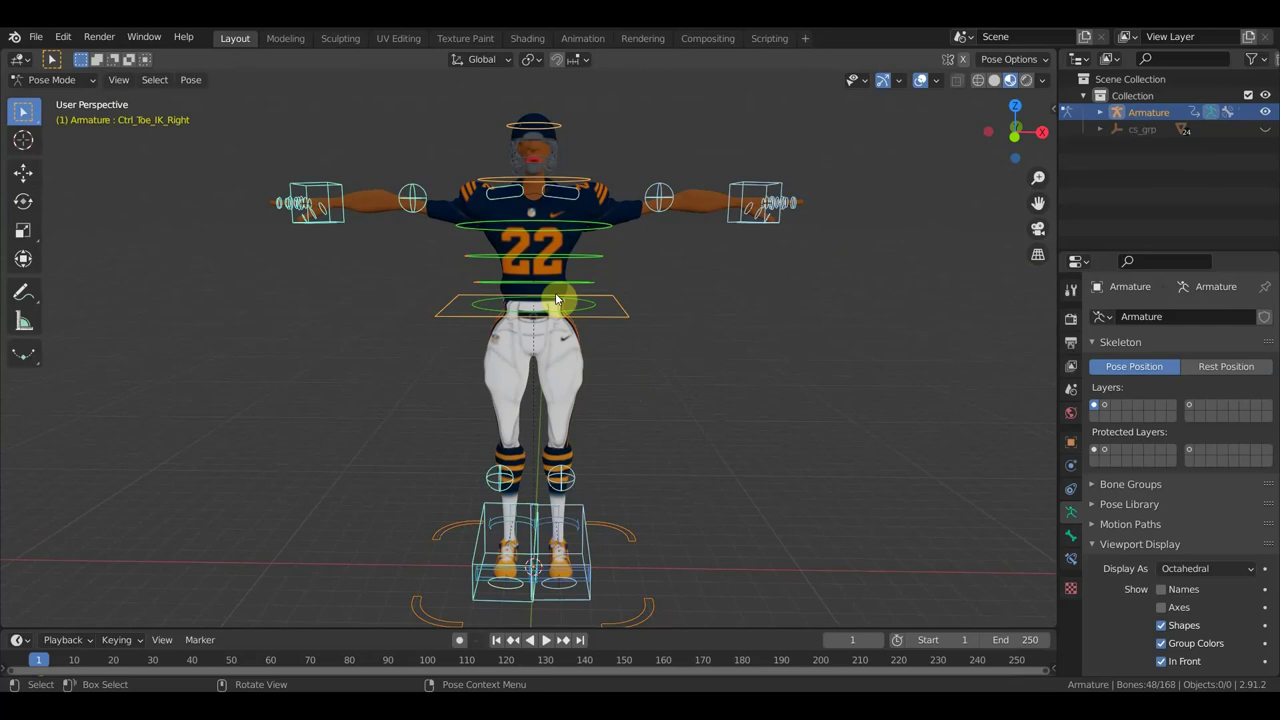
key(KP_1)
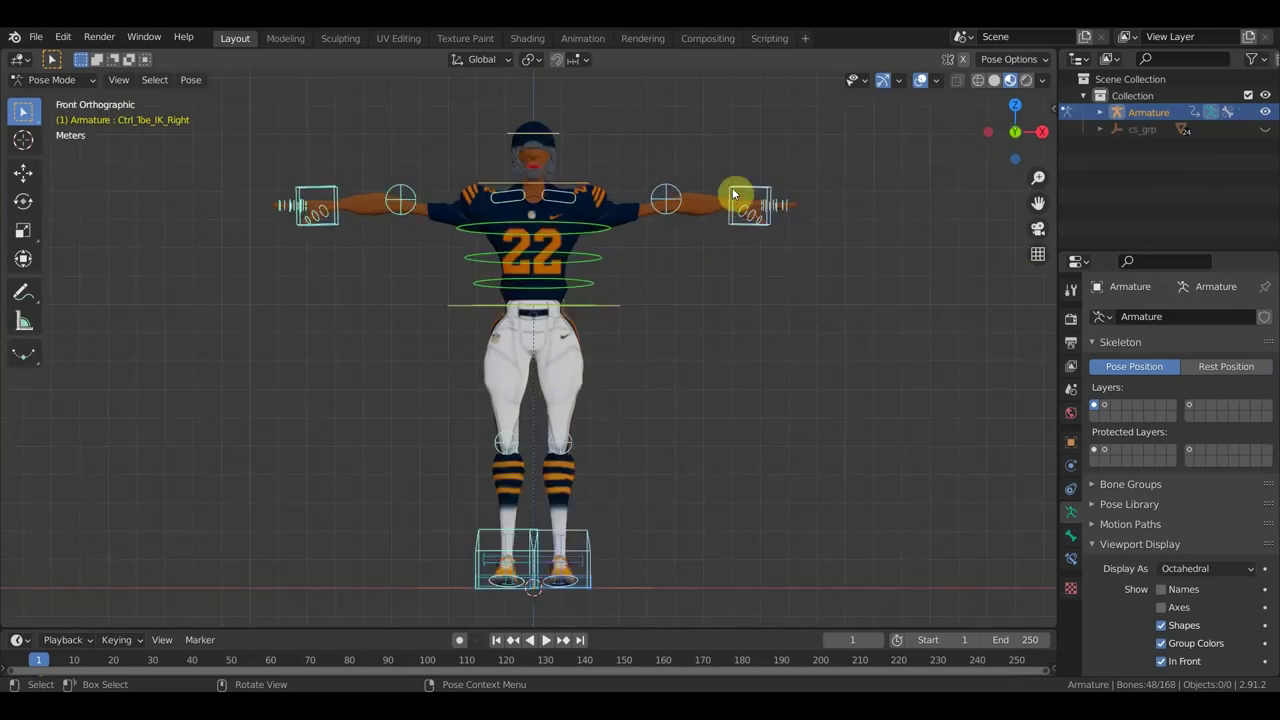
- Select the Ctrl_Hips control and move it down so the player's legs bend
click(573, 318)
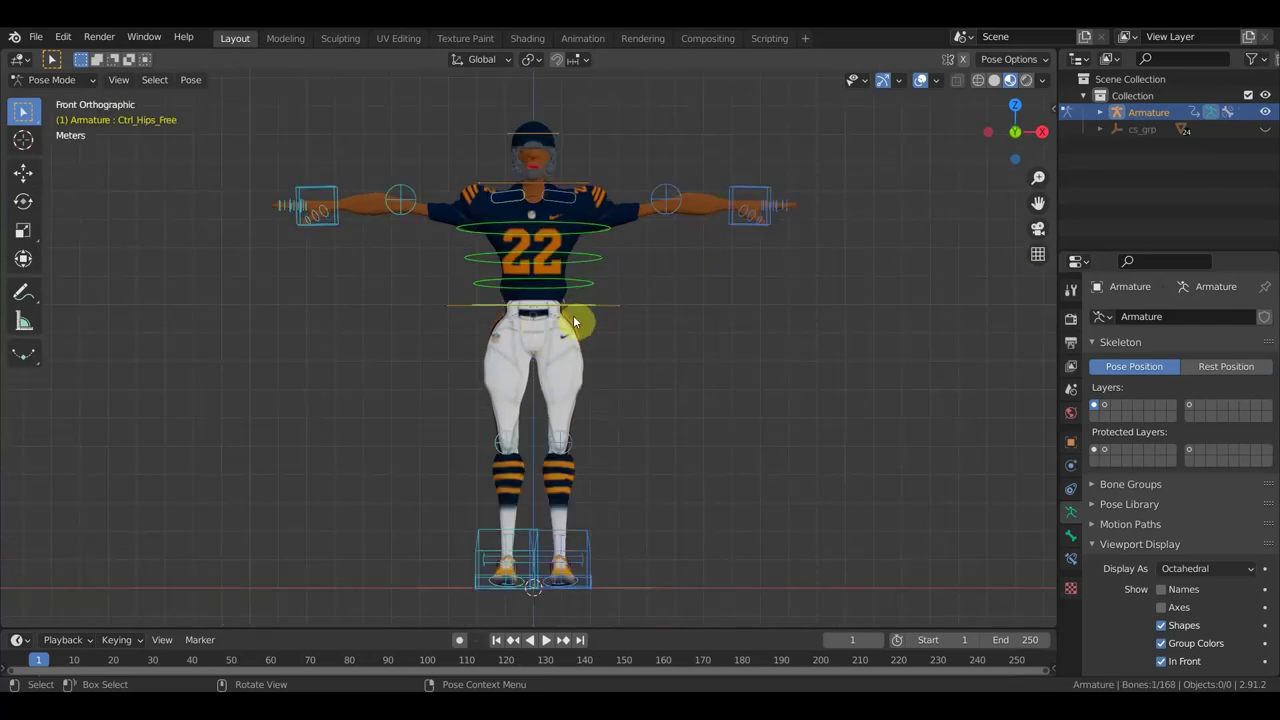
click(594, 308)
mouse_move(608, 314)
middle_down()
mouse_move(603, 381)
mouse_move(601, 350)
middle_up()
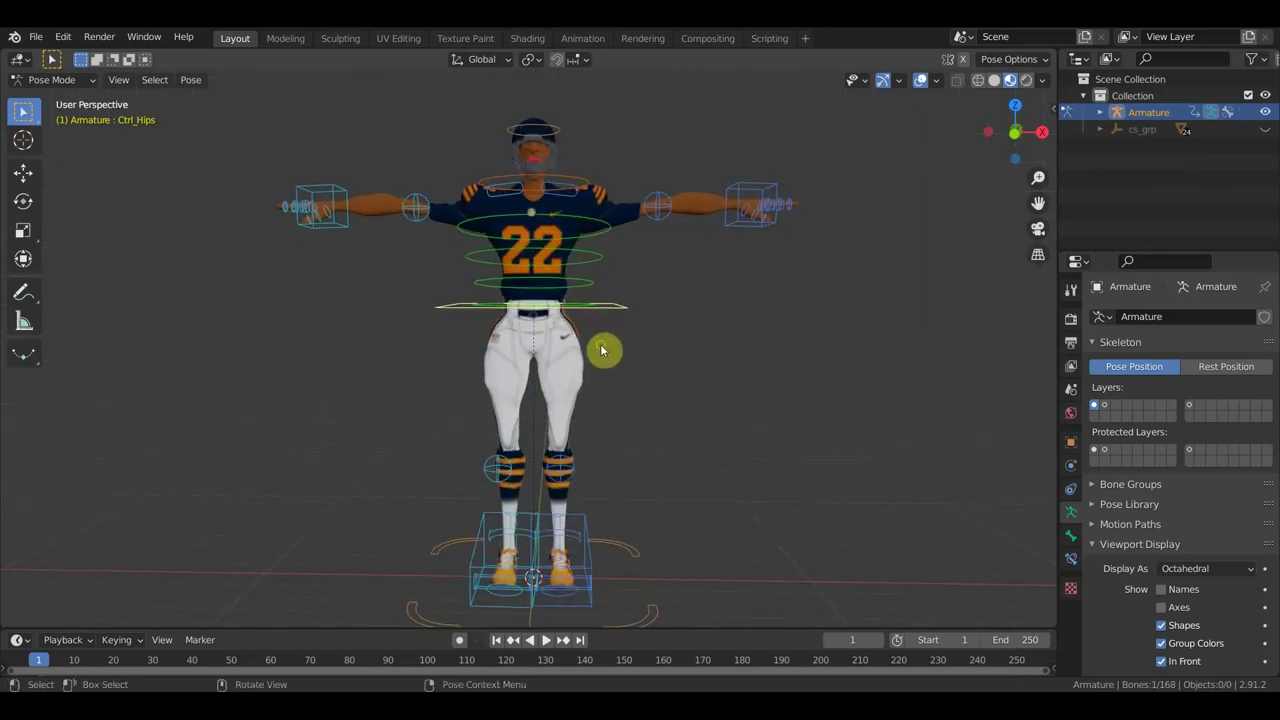
key(g)
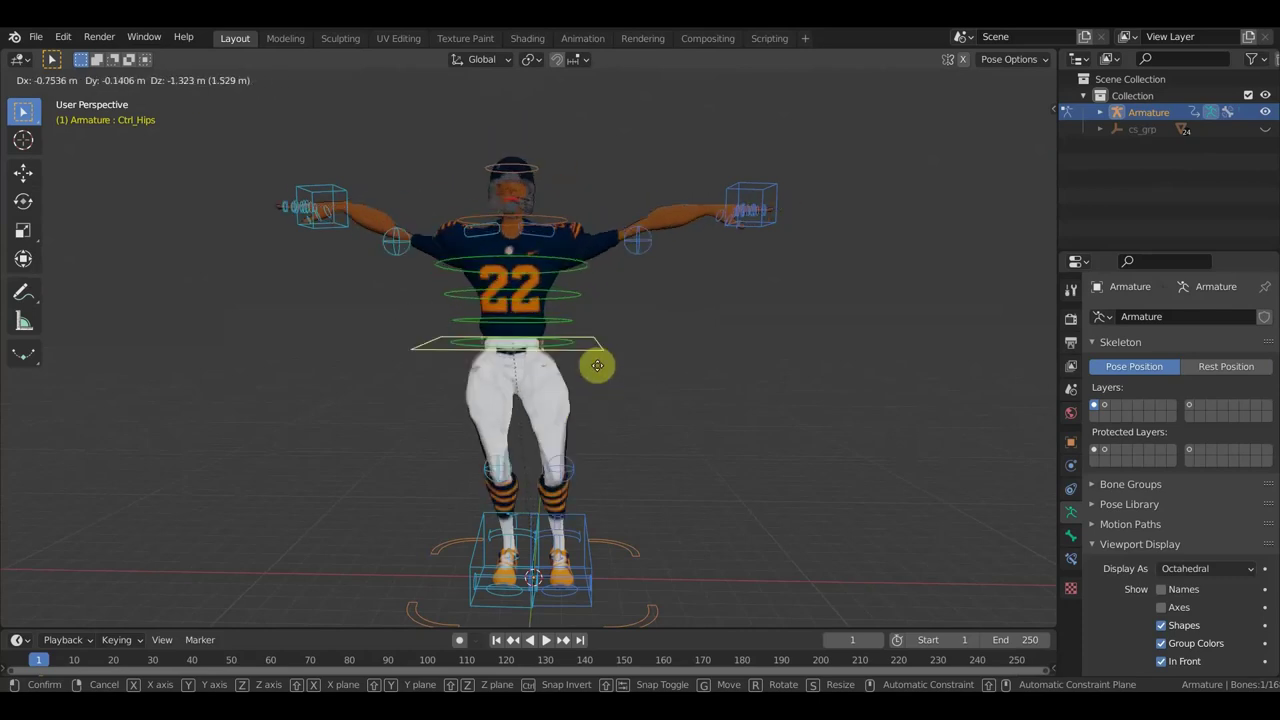
click(583, 367)
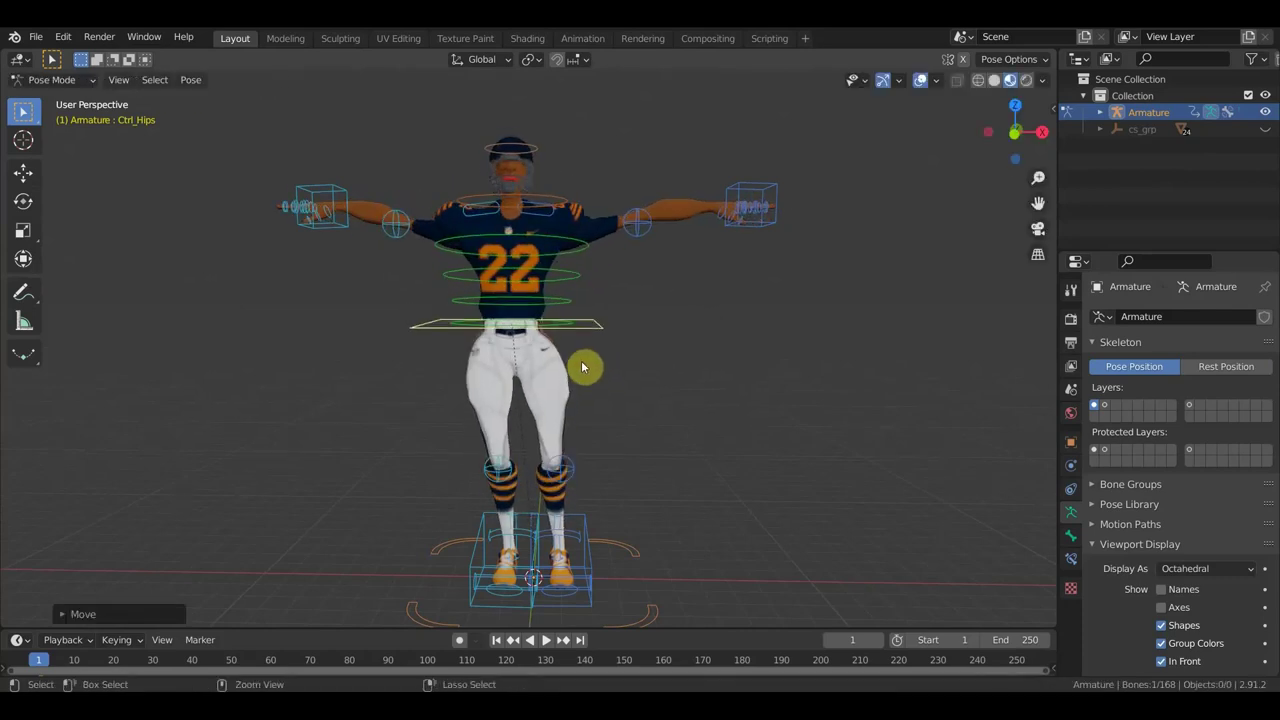
scroll(583, 365, up, 4)
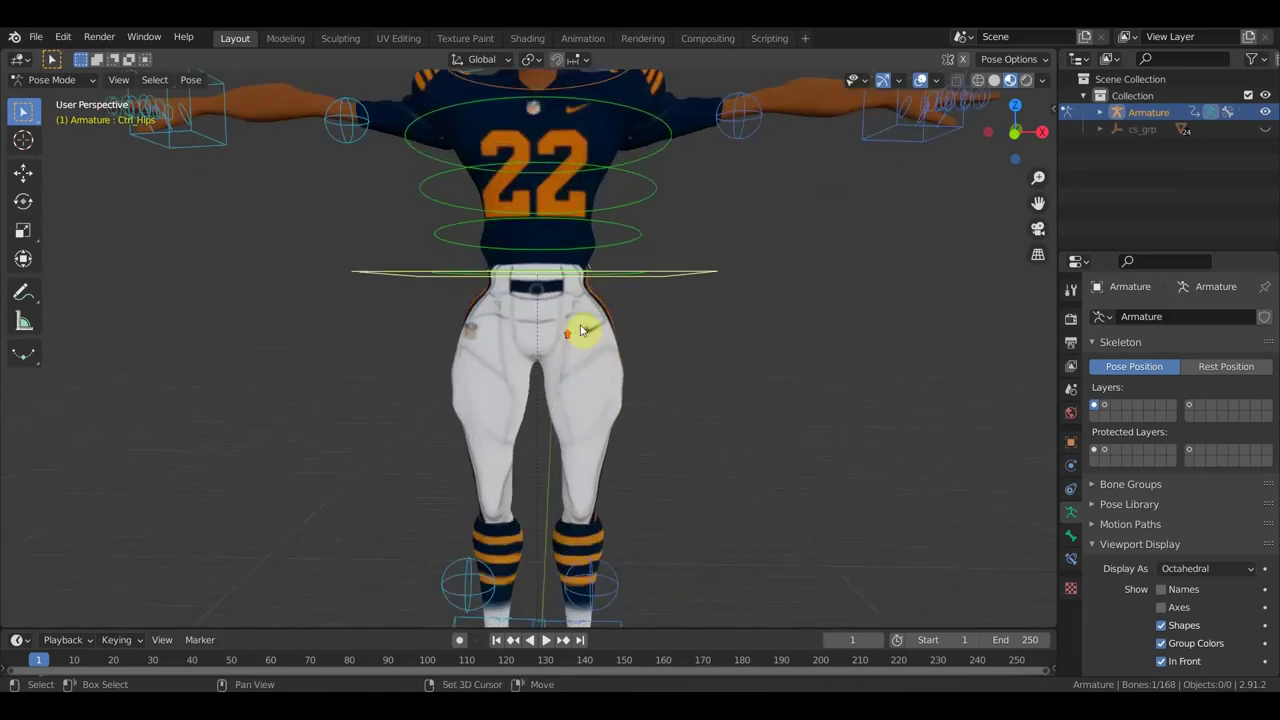
scroll(637, 431, down, 2)
shift+scroll(637, 431, up, 3)
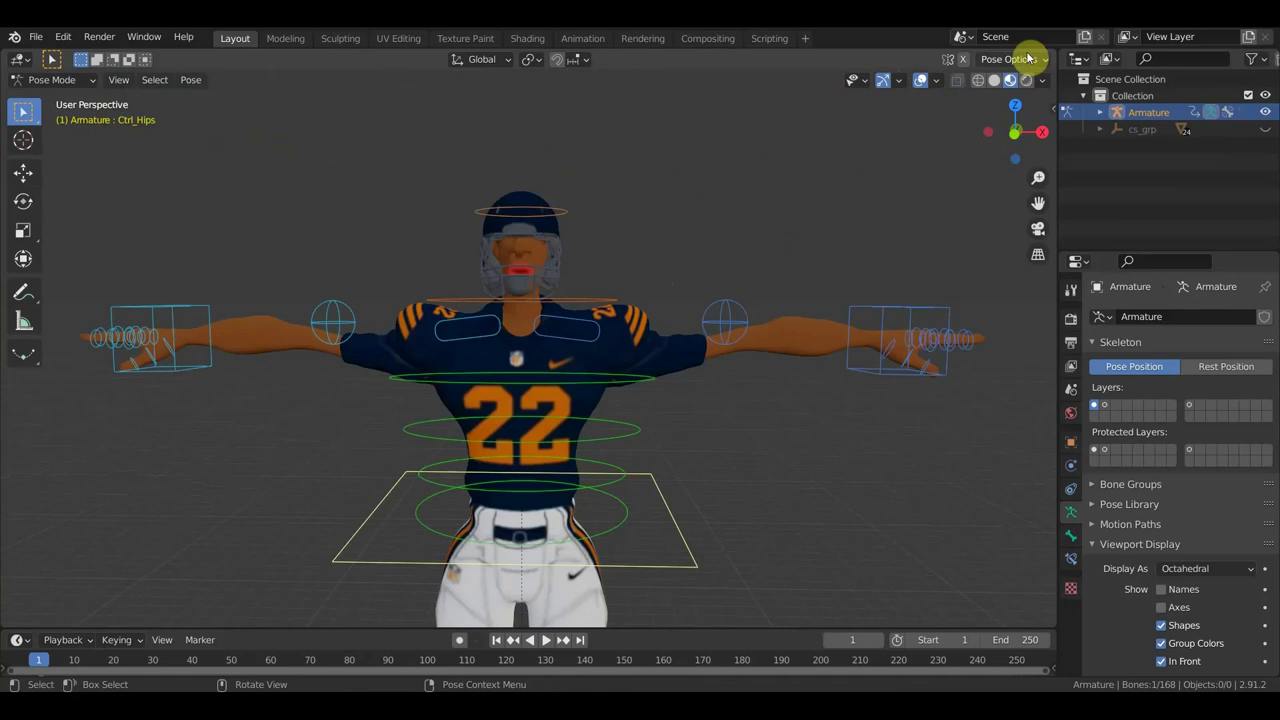
click(68, 82)
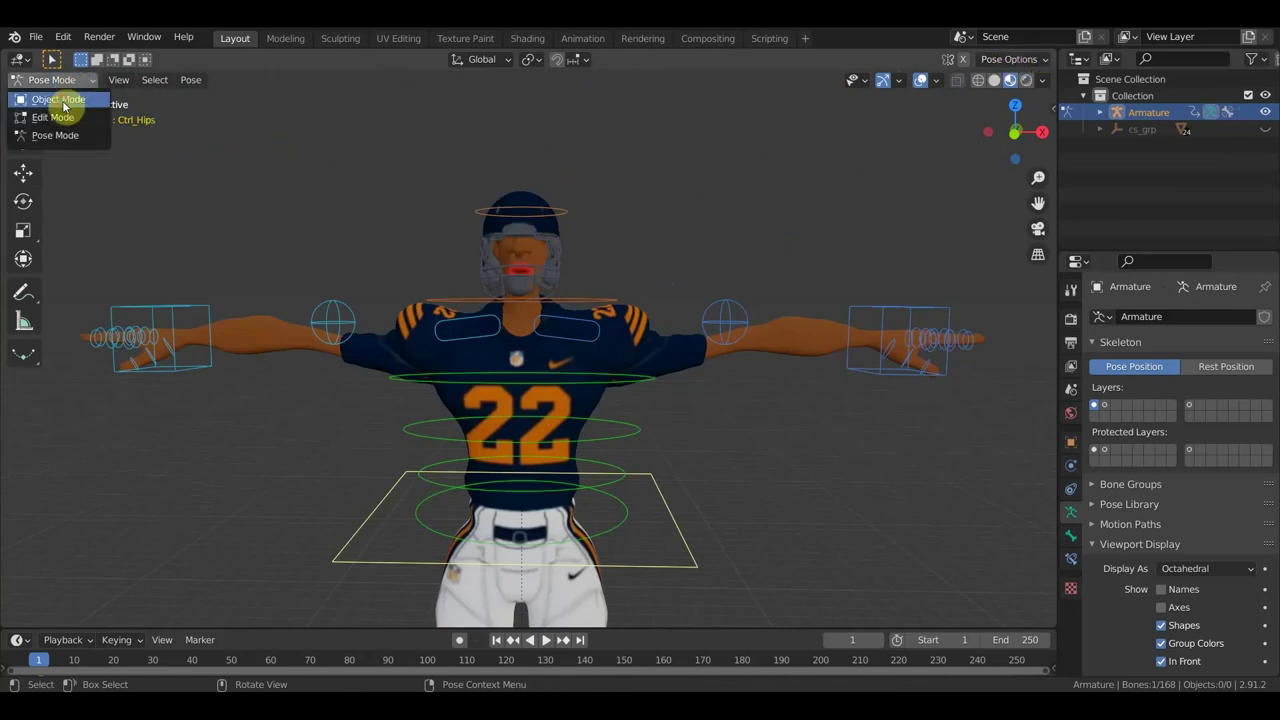
click(58, 99)
click(515, 205)
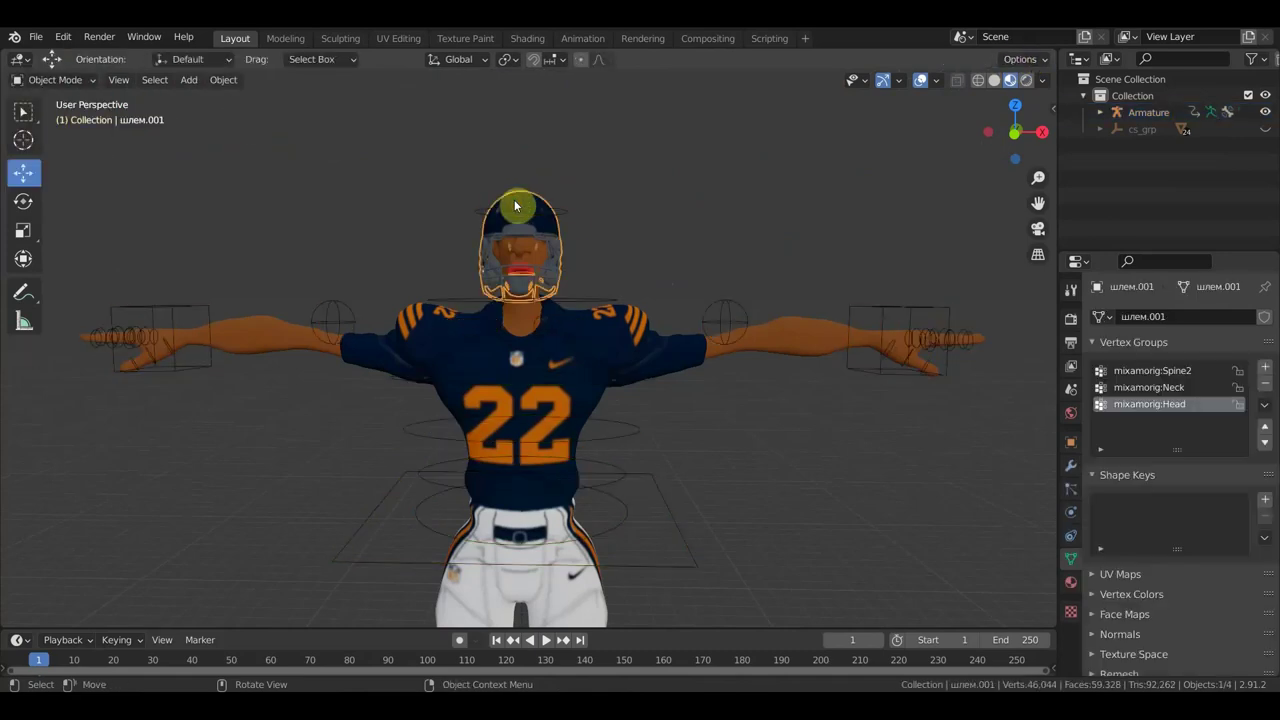
click(977, 81)
scroll(709, 223, up, 3)
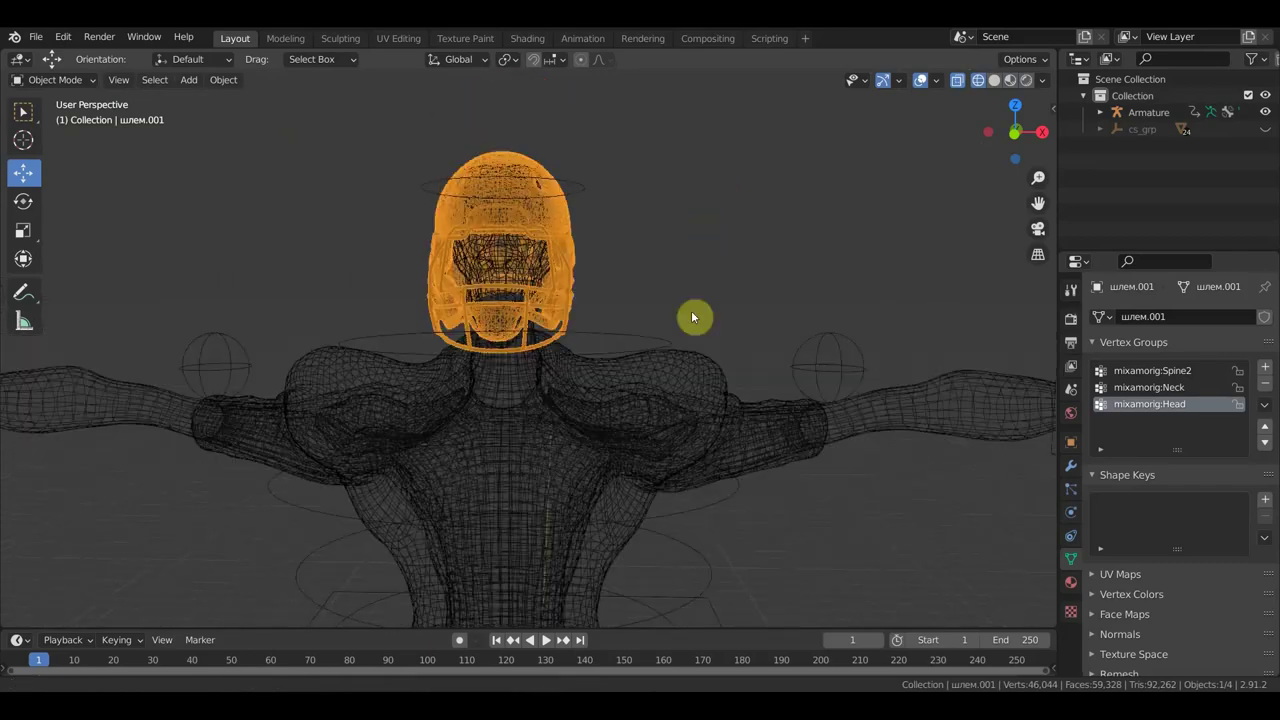
middle_drag(691, 310, 823, 318)
scroll(810, 317, up, 3)
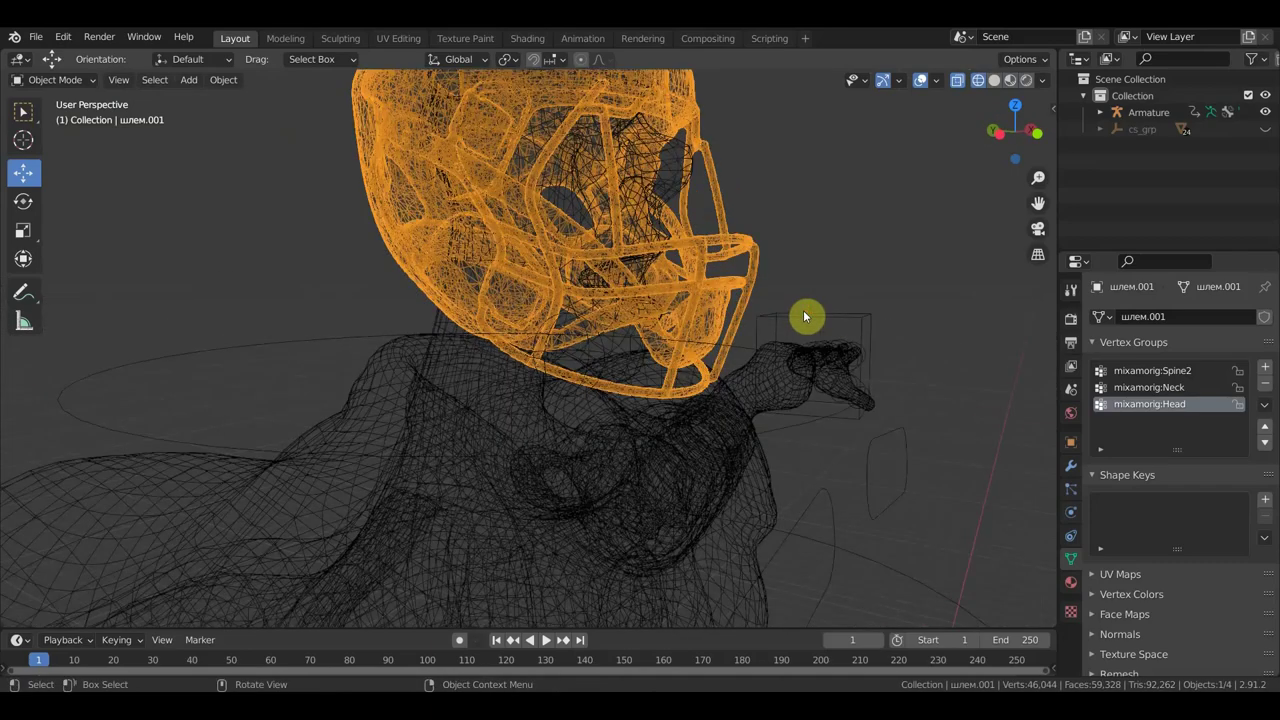
scroll(808, 320, down, 3)
scroll(810, 350, down, 3)
scroll(800, 330, down, 2)
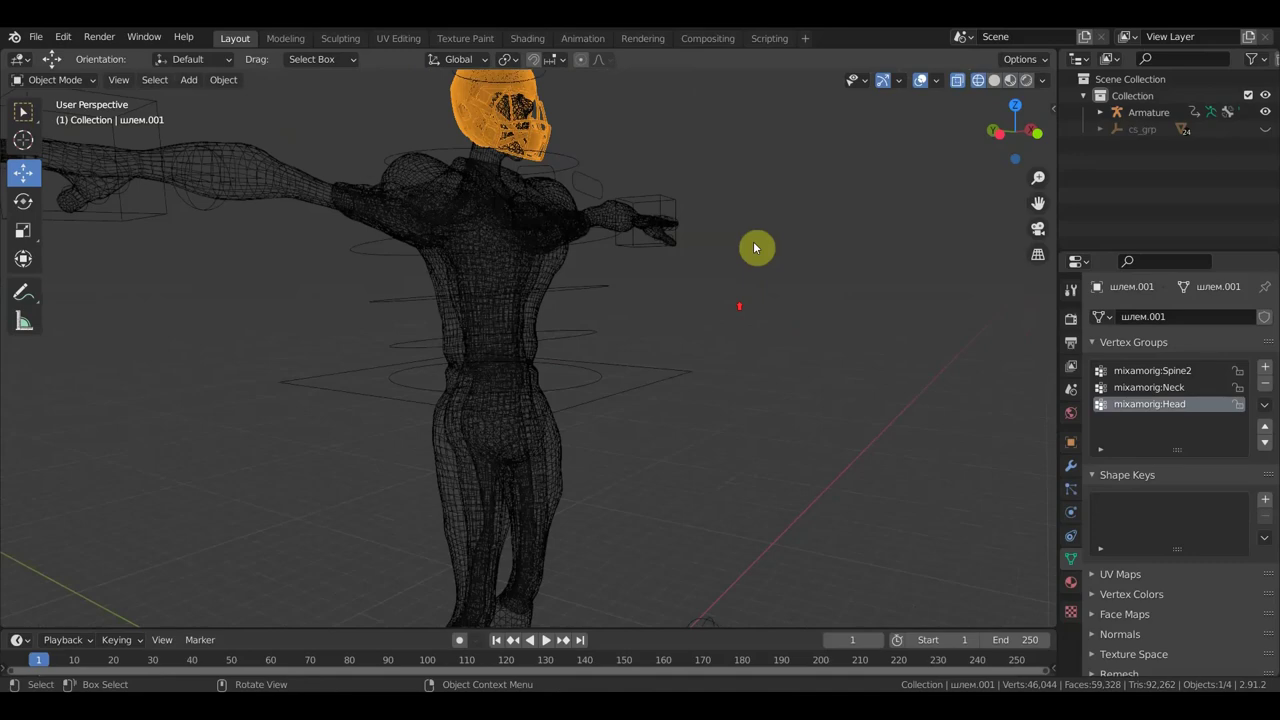
scroll(709, 317, up, 3)
middle_drag(709, 317, 574, 337)
scroll(603, 335, down, 3)
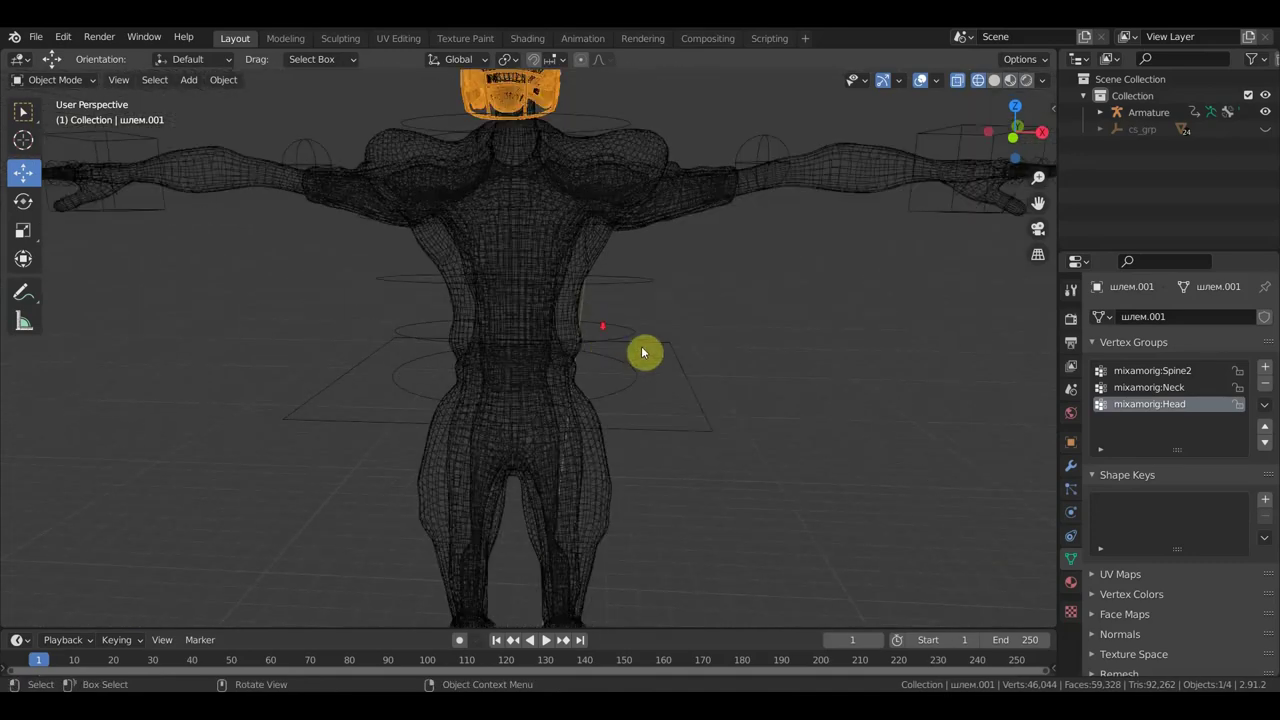
scroll(603, 335, down, 3)
mouse_move(646, 354)
middle_down()
mouse_move(674, 280)
mouse_move(680, 318)
mouse_move(680, 268)
middle_up()
key(KP_1)
scroll(670, 295, up, 4)
scroll(663, 300, up, 2)
shift+middle_drag(636, 237, 634, 420)
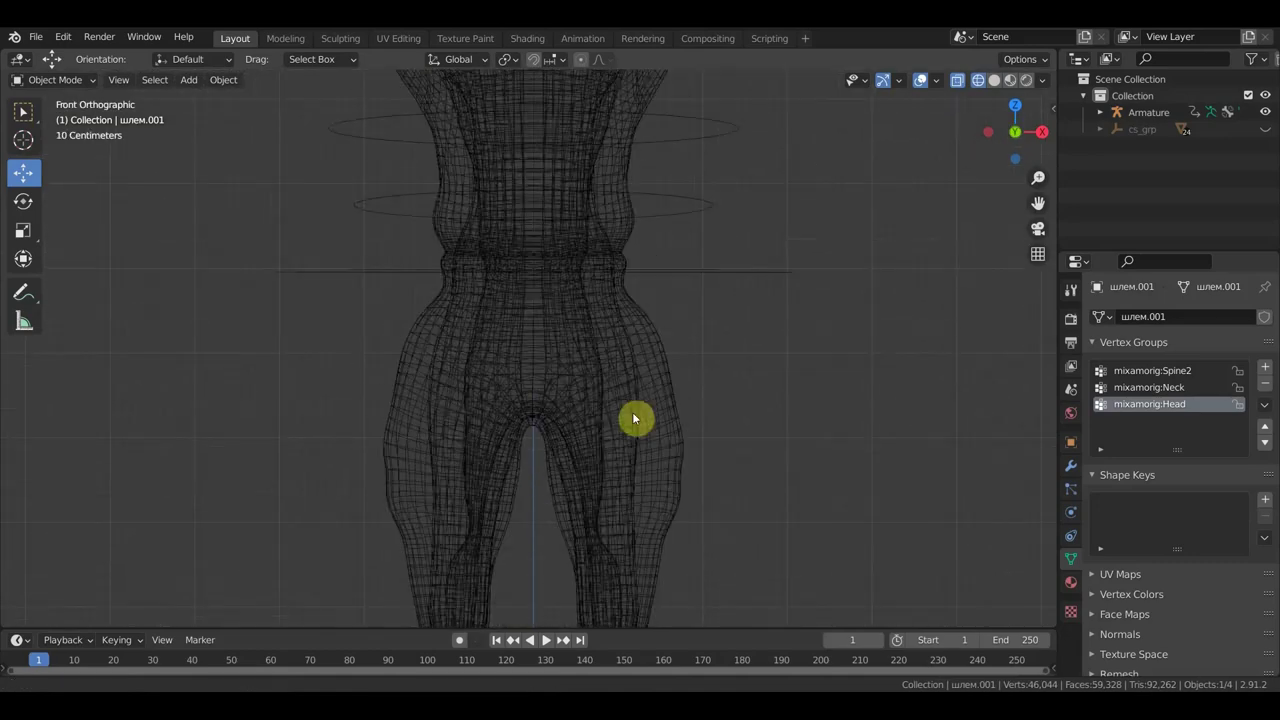
shift+middle_drag(674, 274, 663, 451)
mouse_move(654, 323)
shift+middle_down()
mouse_move(580, 397)
mouse_move(605, 458)
shift+middle_up()
scroll(603, 440, down, 2)
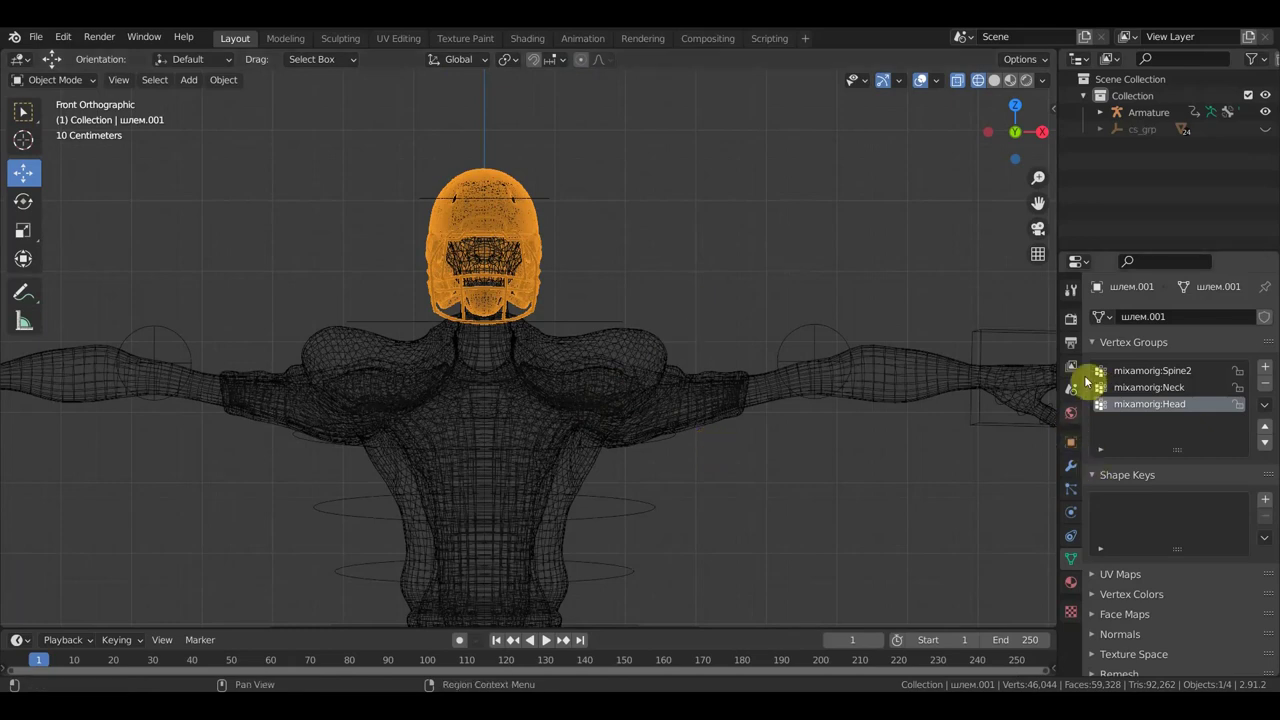
click(1071, 465)
- Add a Data Transfer modifier to the helmet with Vertex Data enabled and pick a source
click(1170, 317)
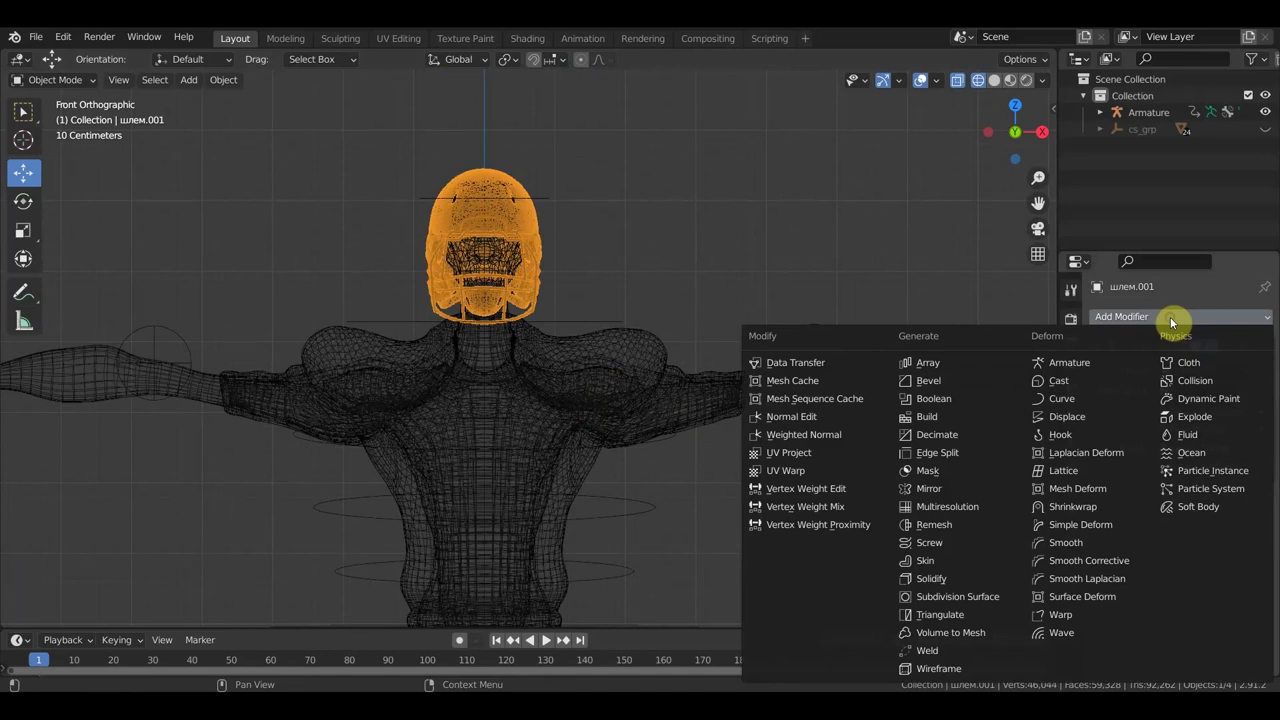
click(818, 363)
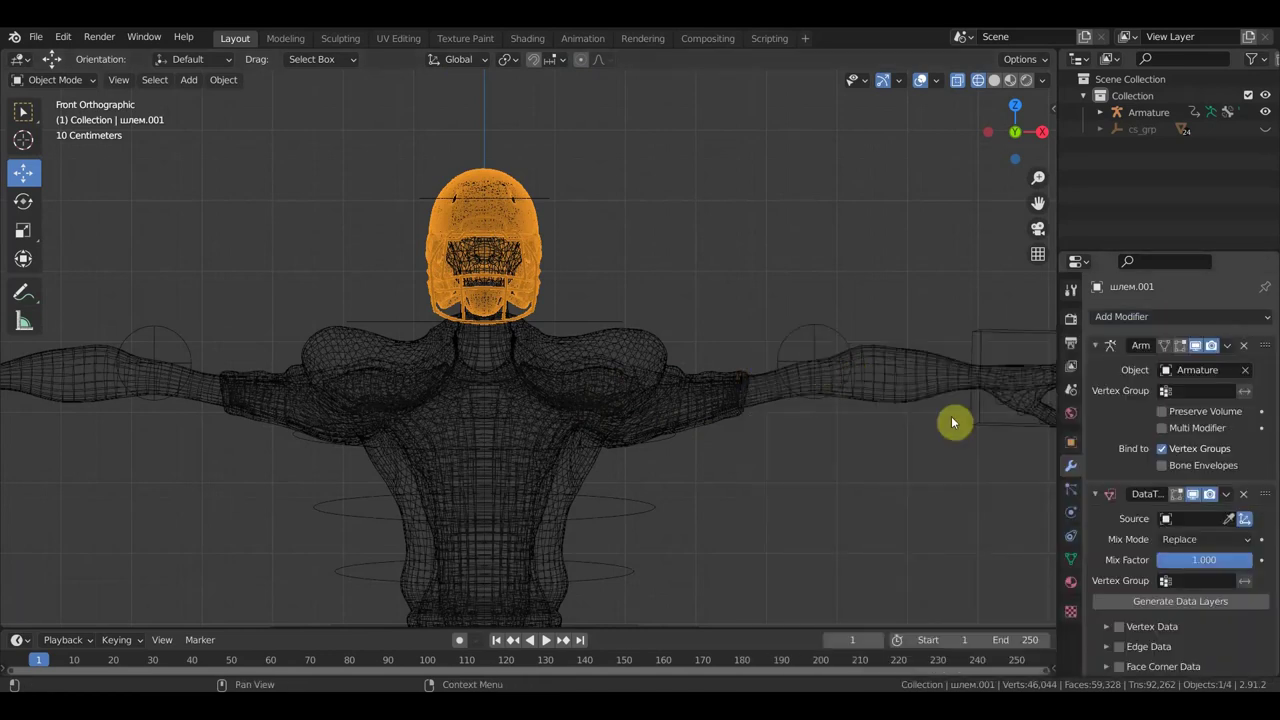
click(1108, 628)
click(1226, 494)
click(1182, 512)
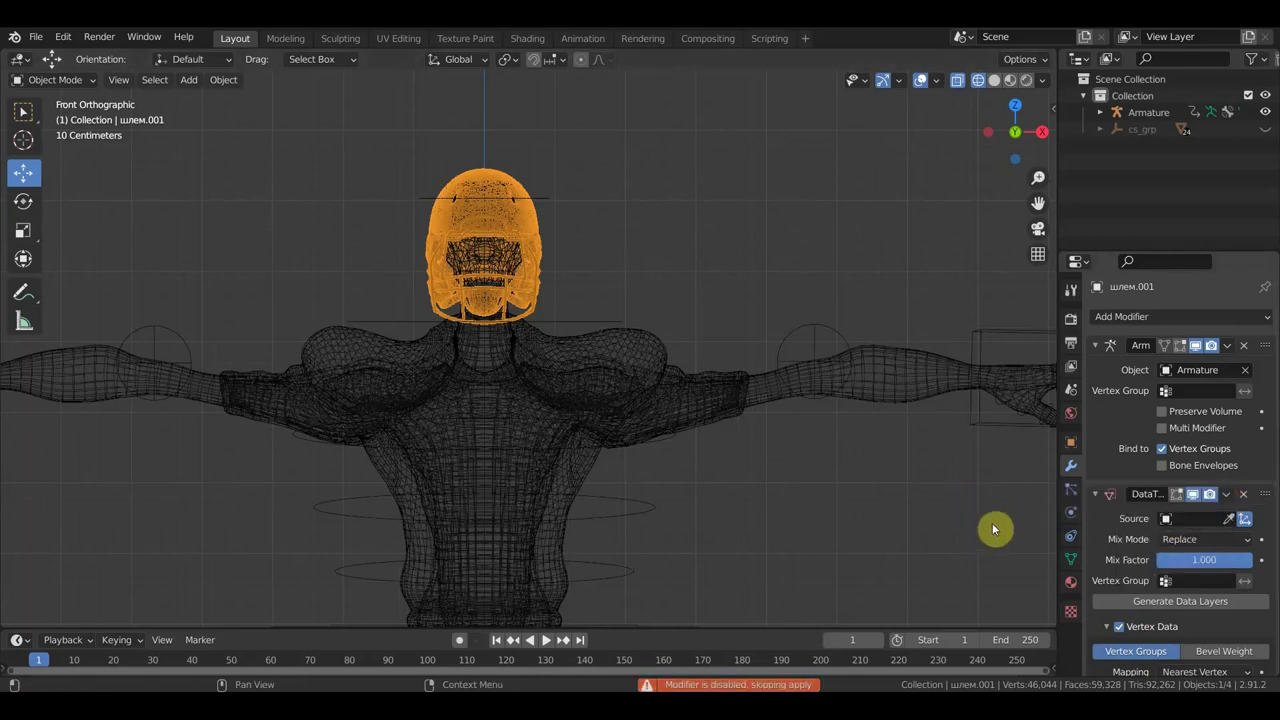
click(1203, 518)
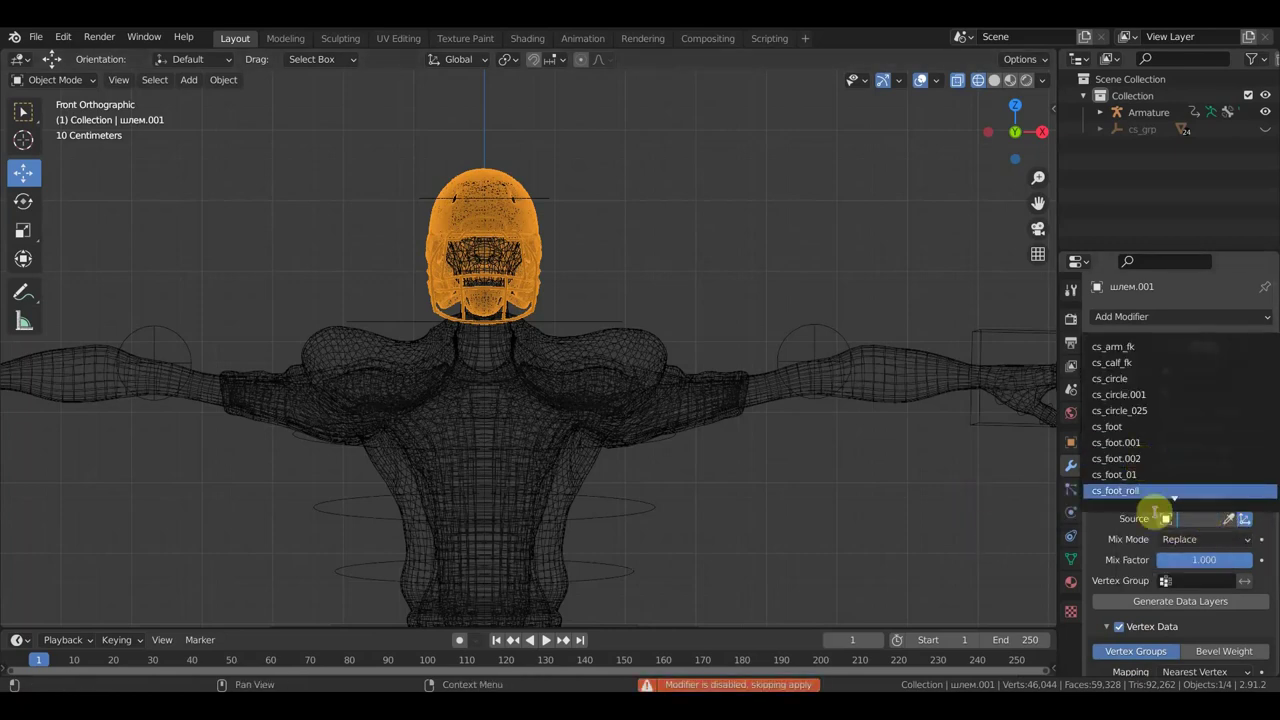
click(1229, 519)
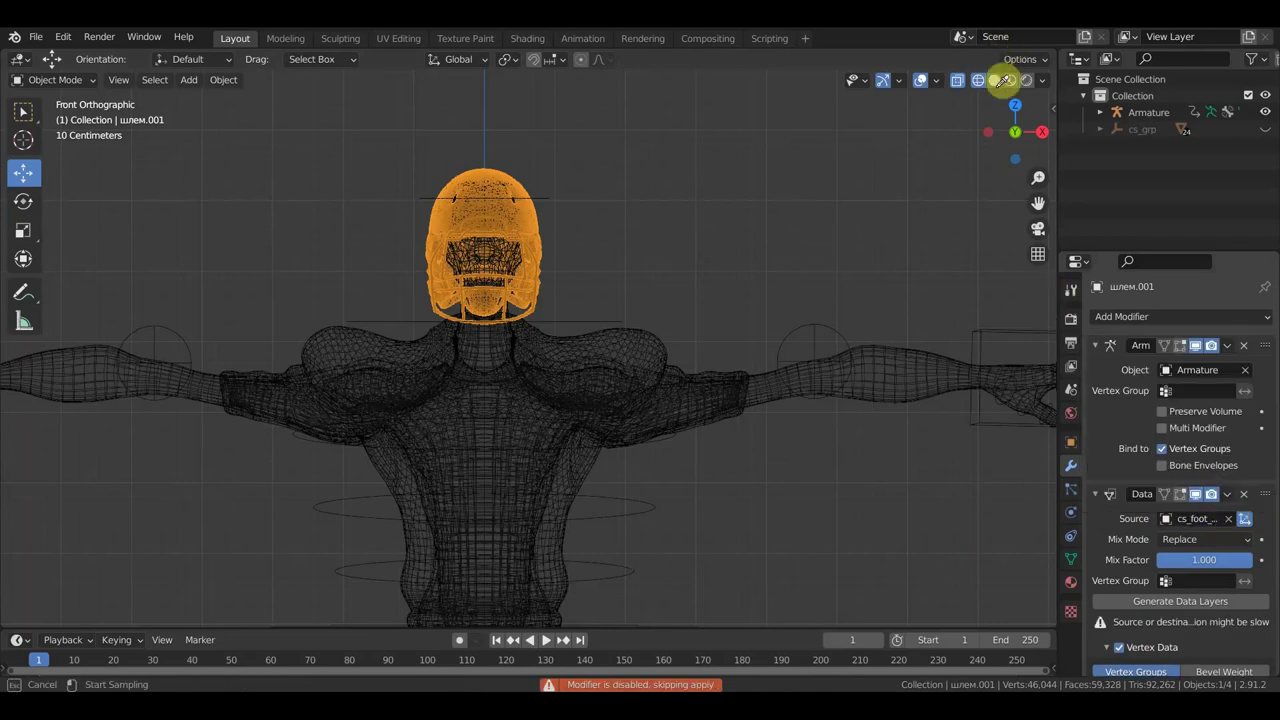
- Clear the wrong source, switch to Solid shading, set тело.001 as source, and apply the modifier
click(951, 140)
click(993, 82)
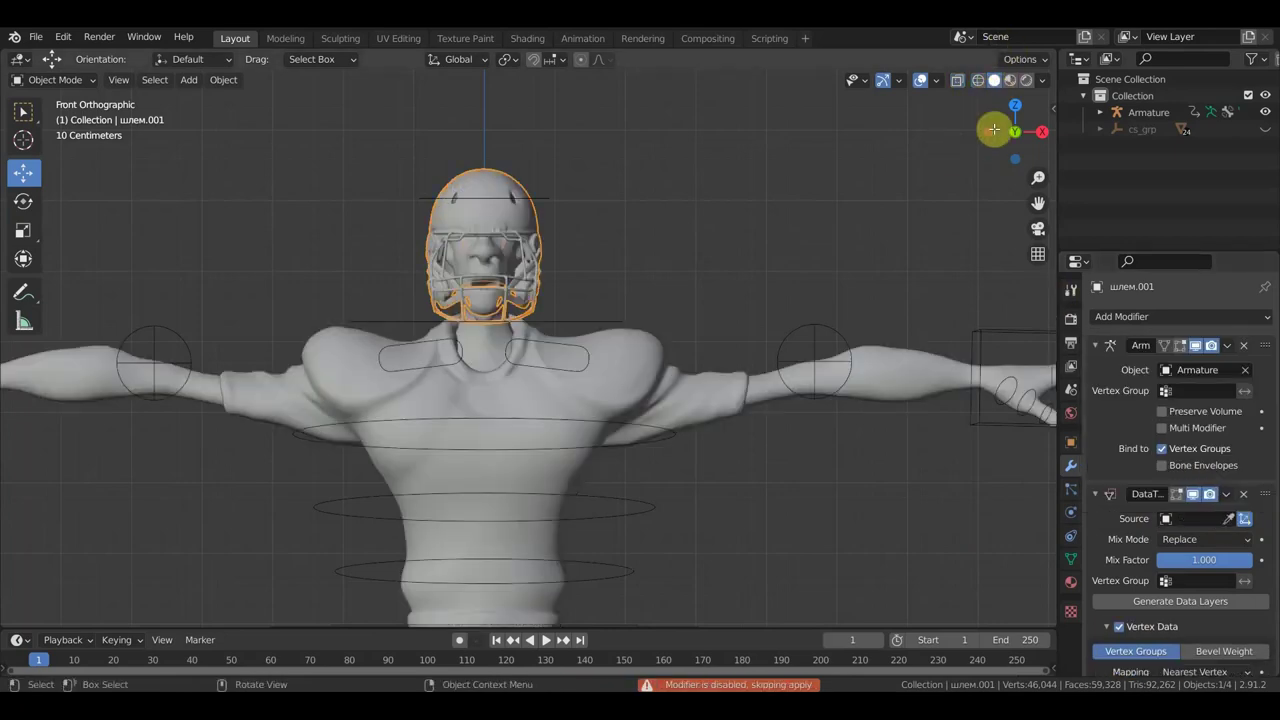
click(1229, 519)
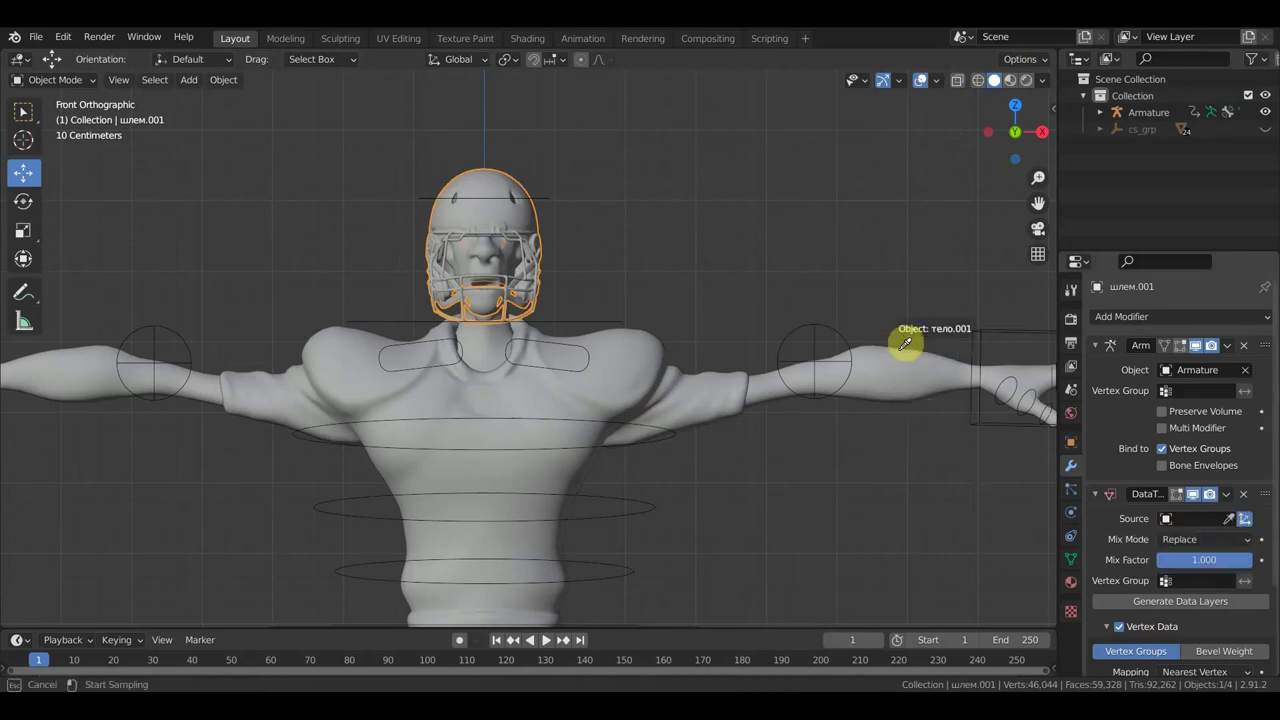
click(910, 360)
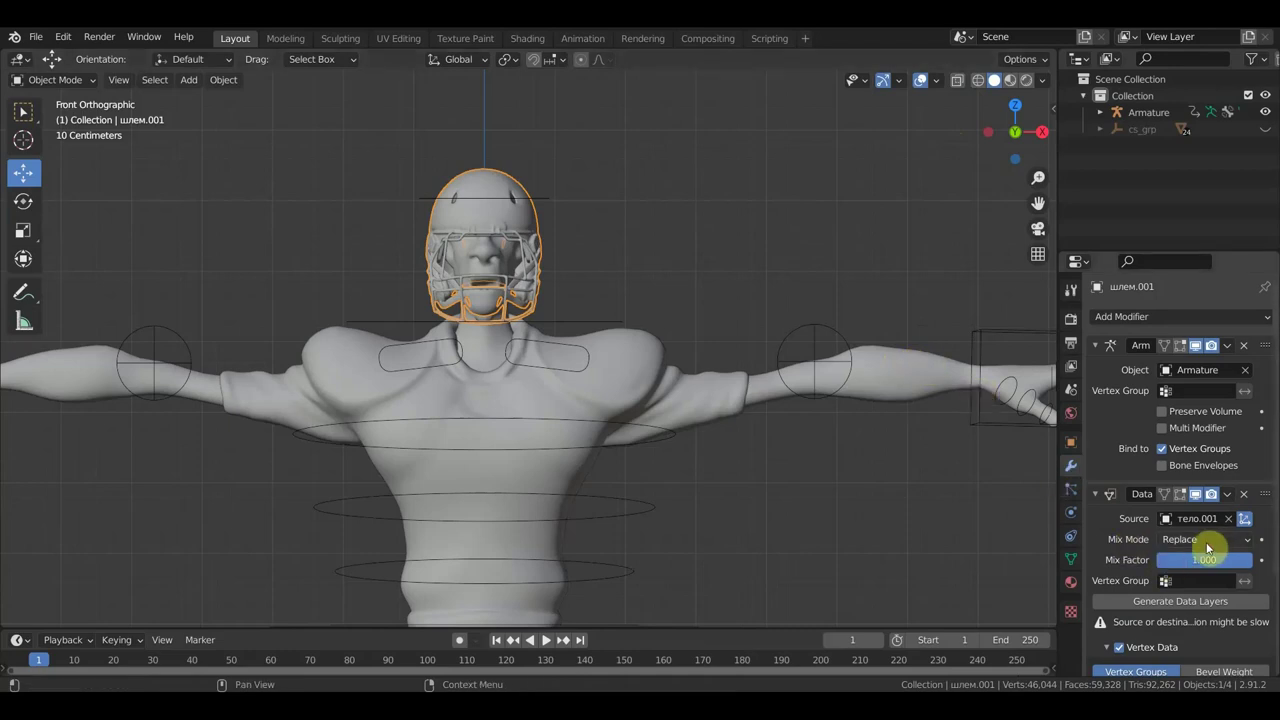
scroll(1195, 560, down, 4)
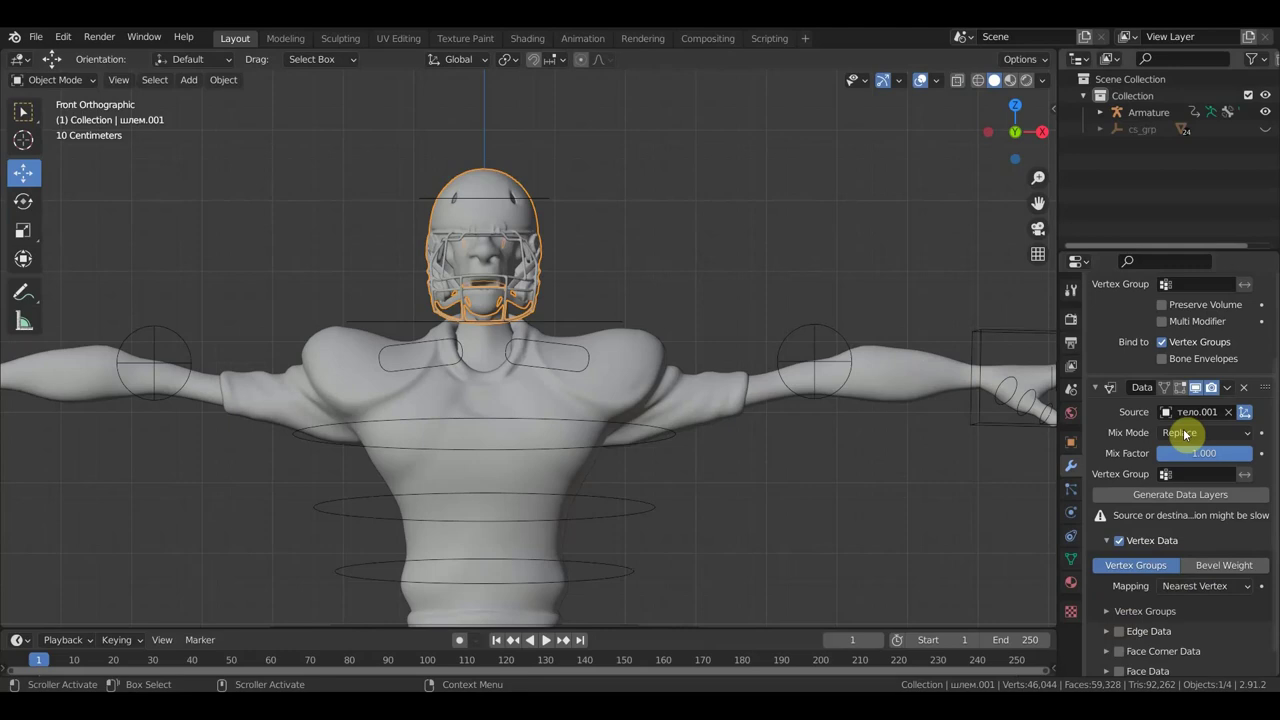
click(1227, 389)
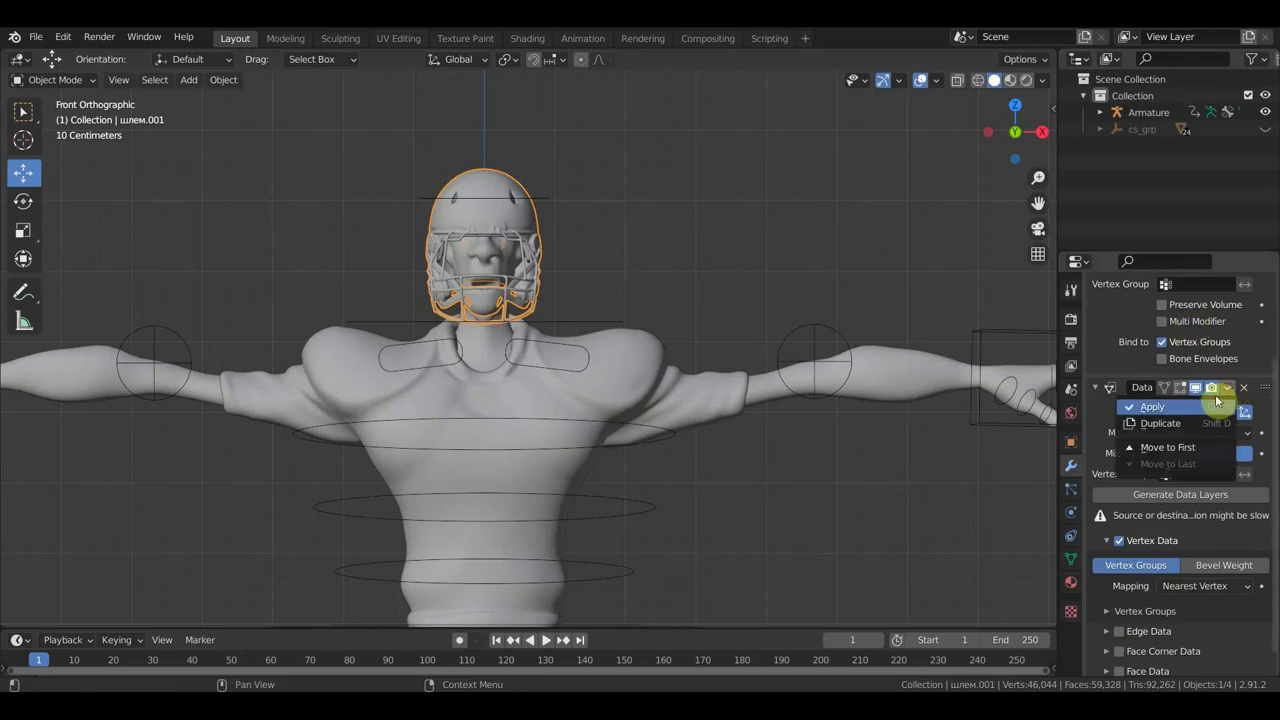
click(1152, 407)
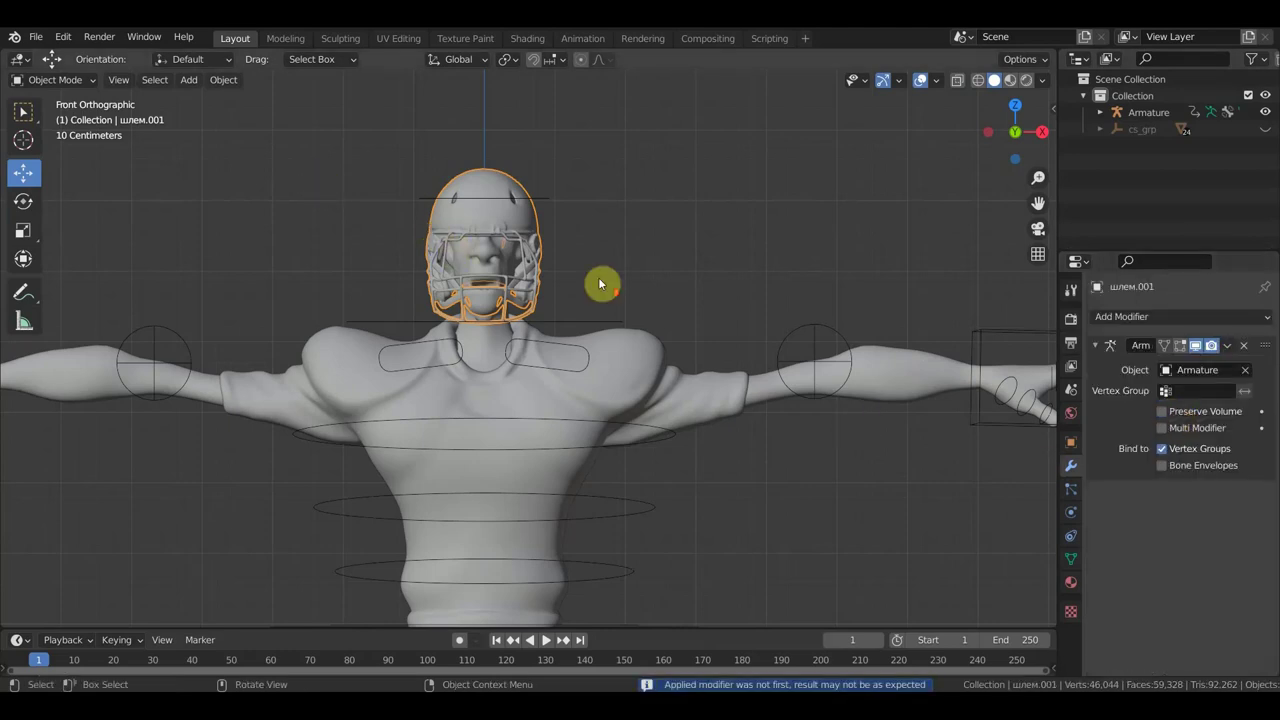
- Select the Armature and switch it into Pose Mode
scroll(600, 285, down, 3)
scroll(579, 335, down, 2)
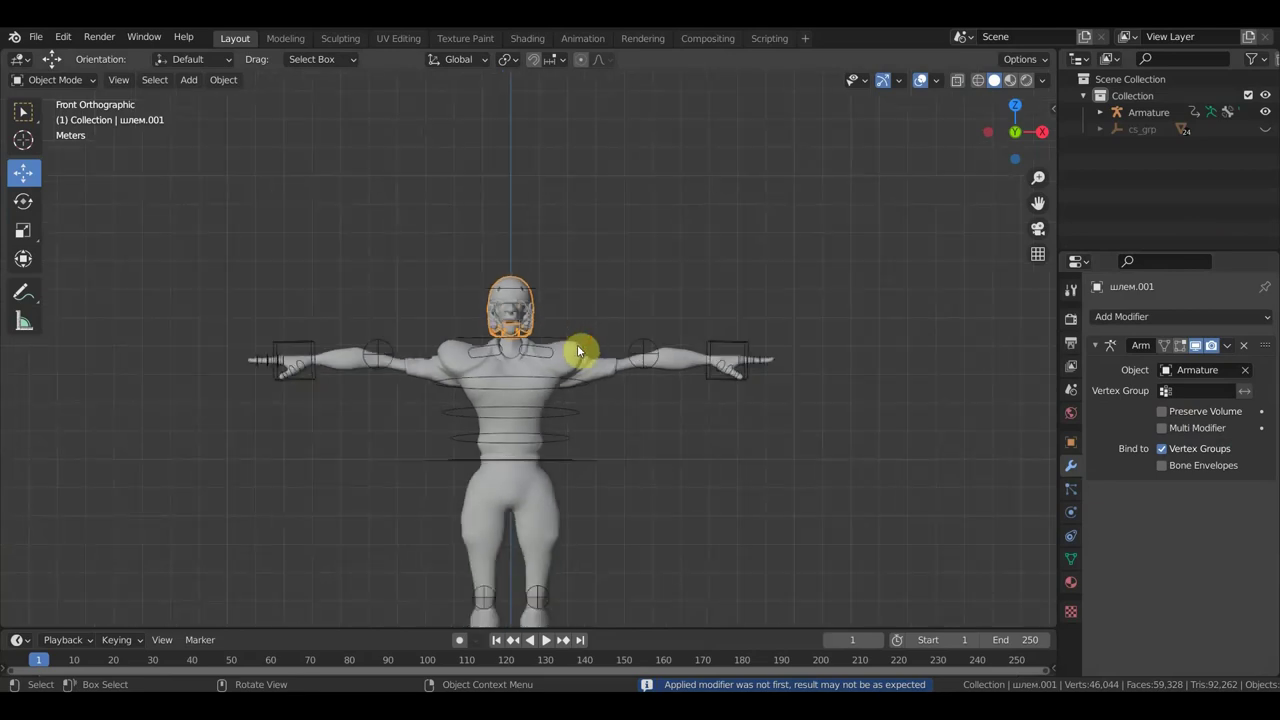
scroll(586, 370, down, 1)
scroll(604, 344, down, 1)
scroll(604, 344, up, 2)
scroll(614, 291, up, 1)
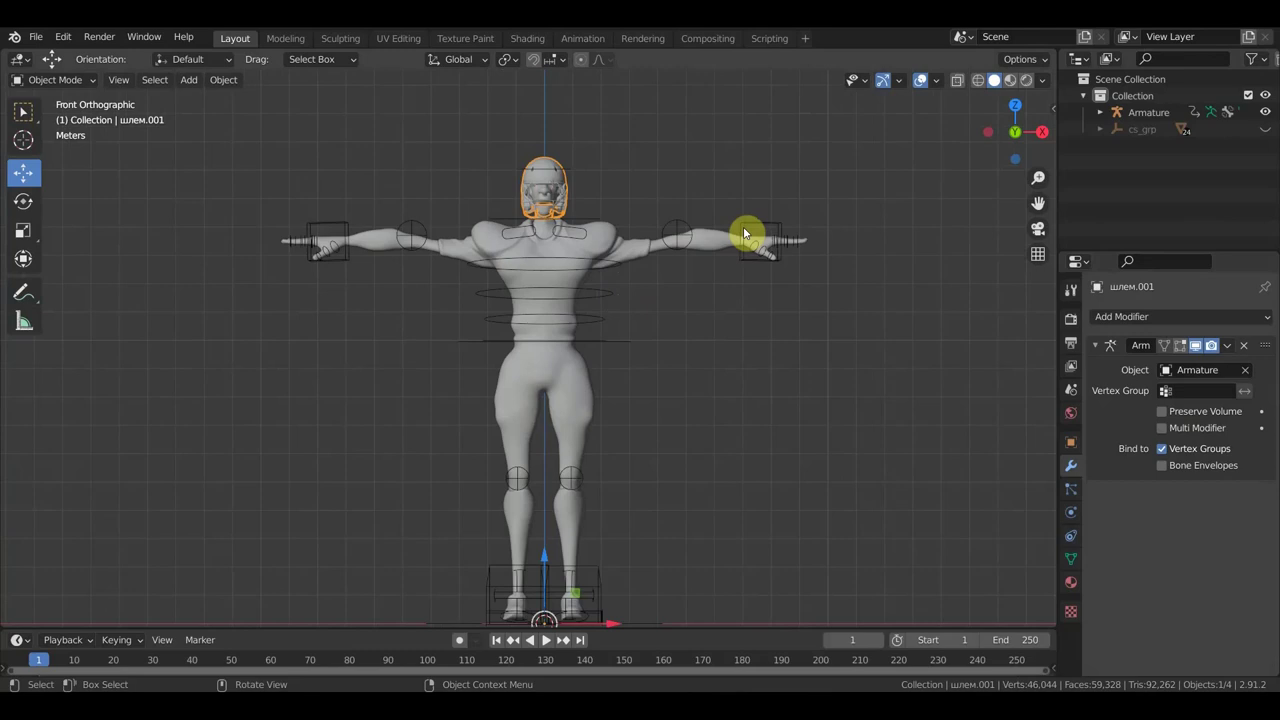
click(745, 231)
click(57, 79)
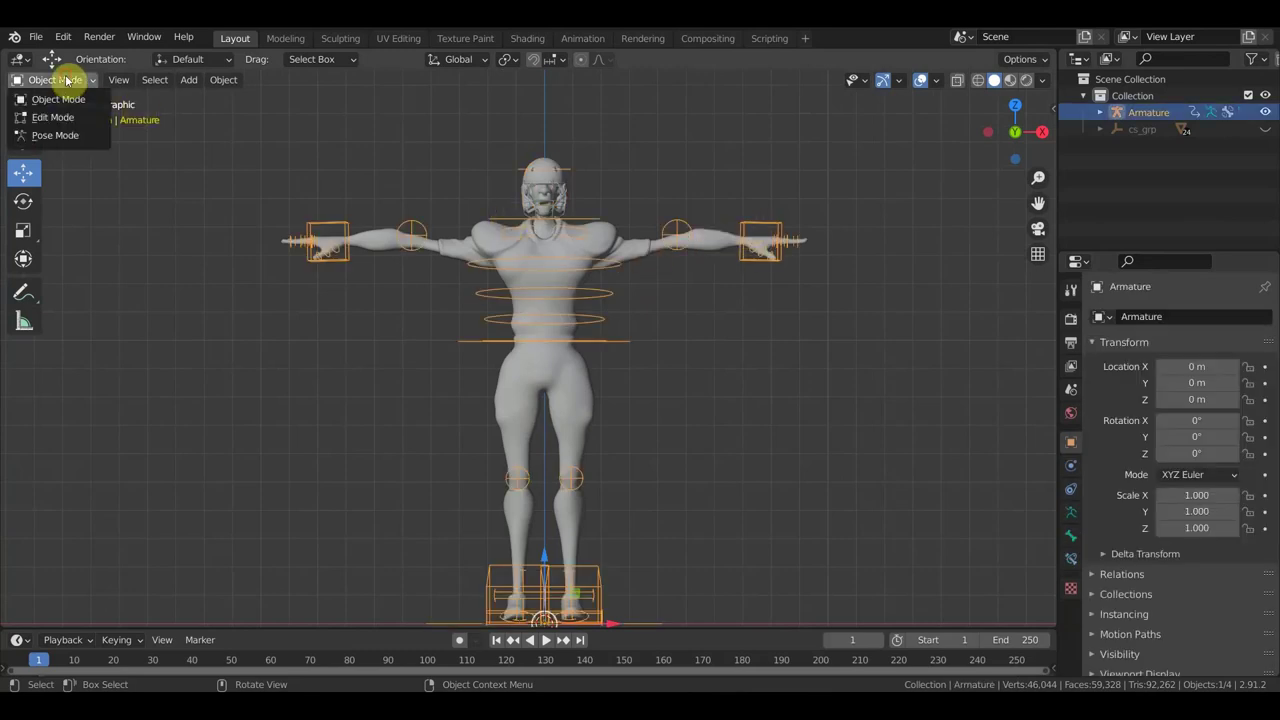
click(62, 136)
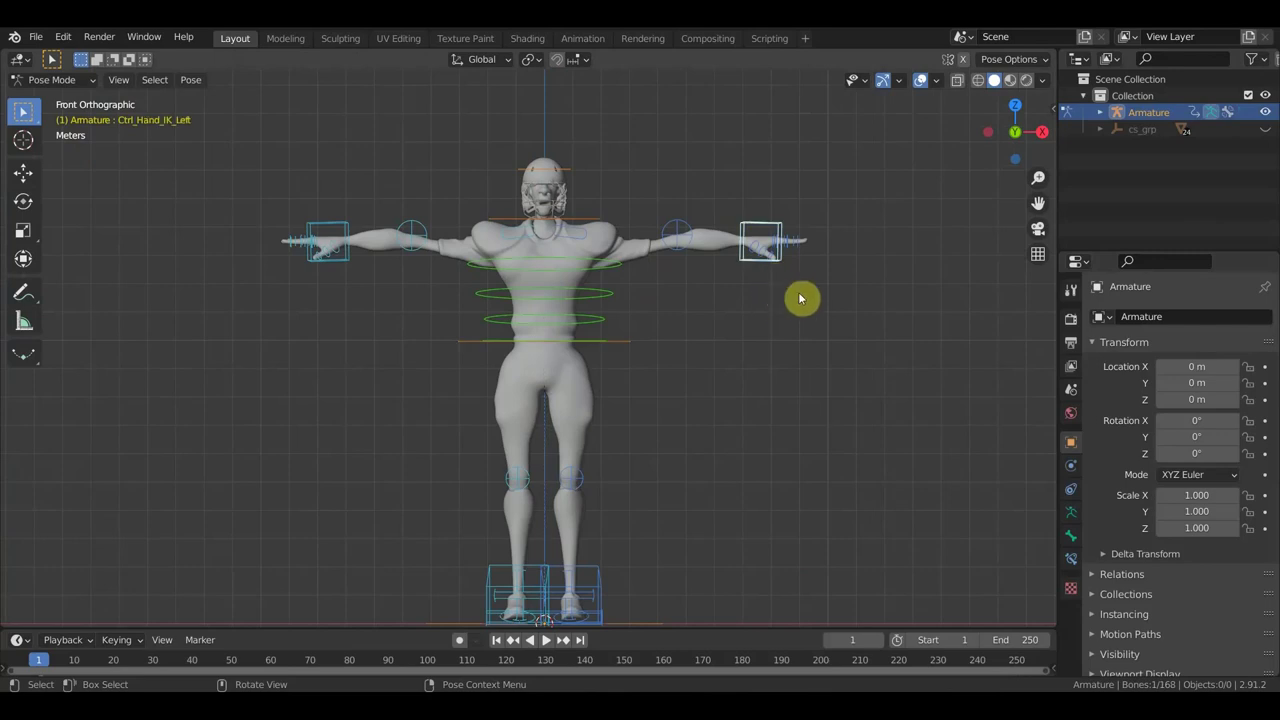
- Move Ctrl_Hand_IK_Left, then rotate Ctrl_Neck to test the deformation and undo the rotation
key(g)
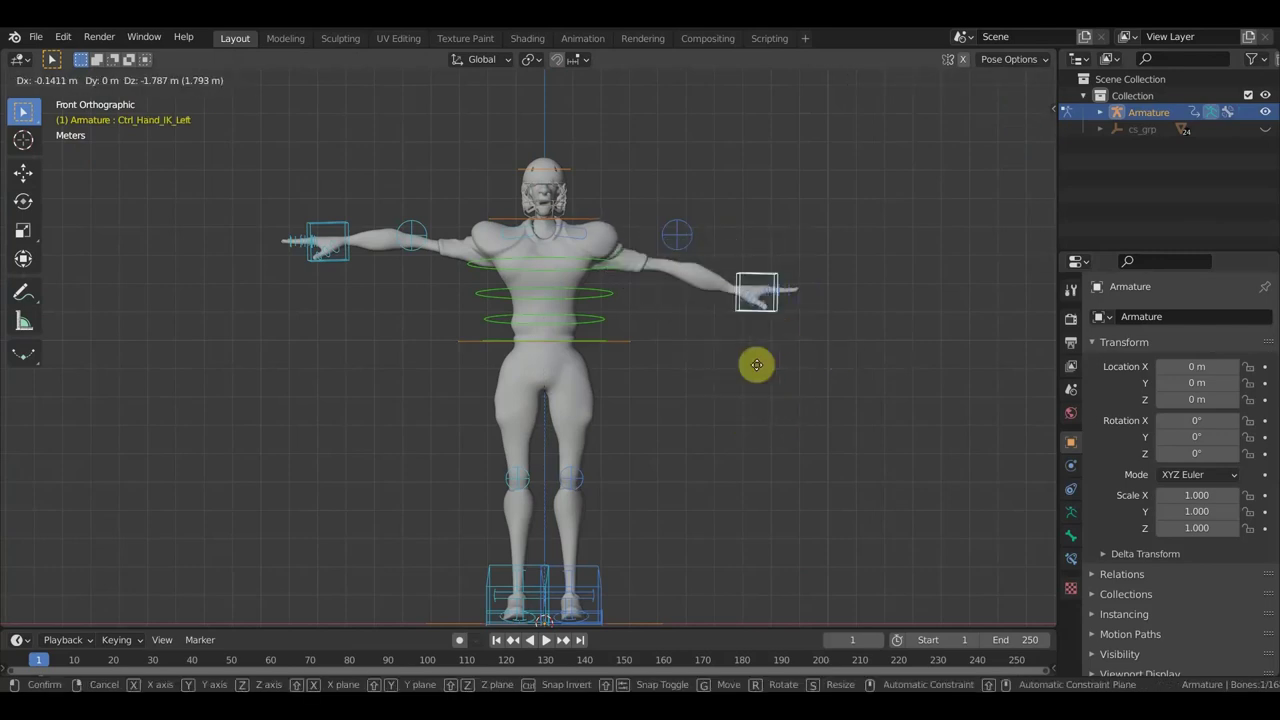
click(797, 289)
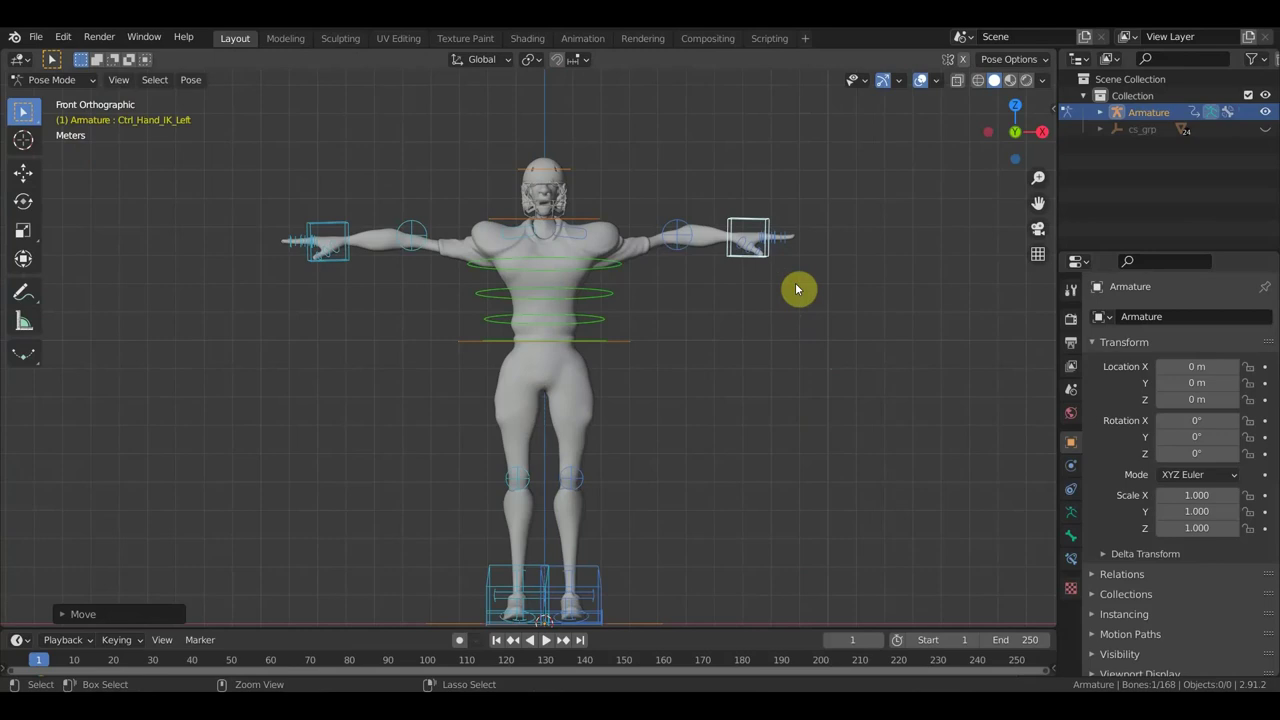
scroll(742, 220, up, 3)
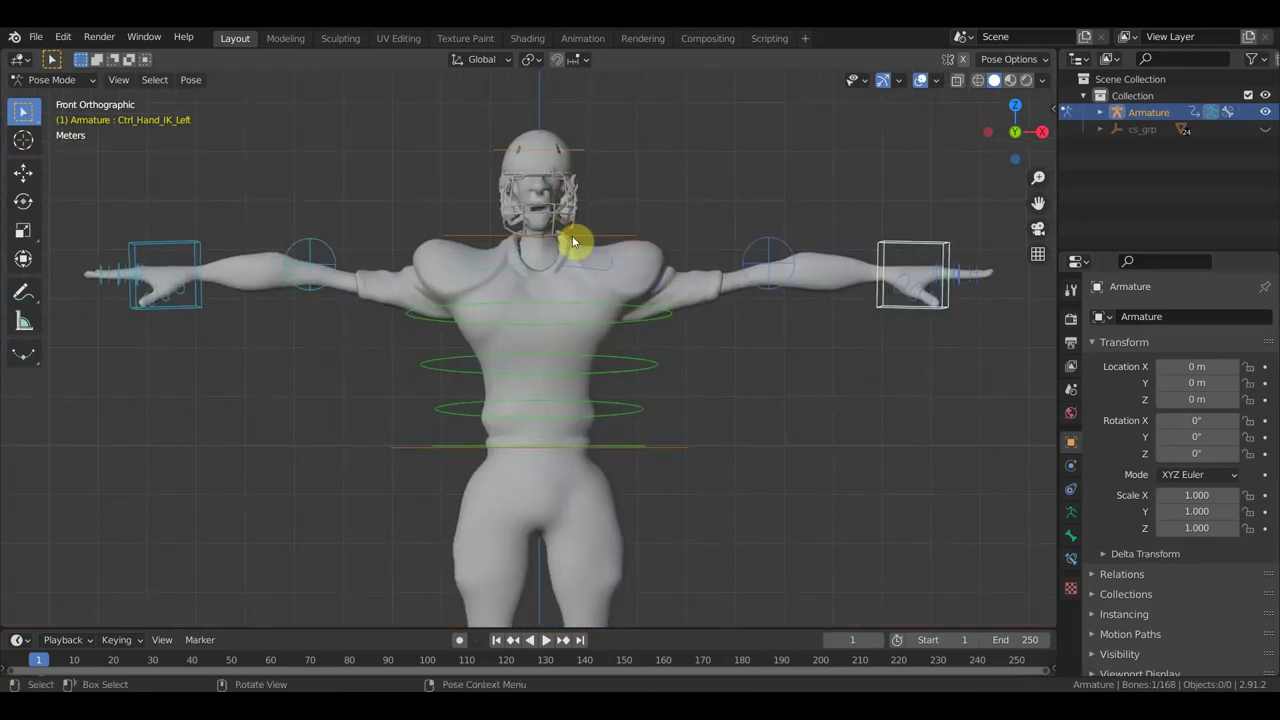
click(590, 242)
key(r)
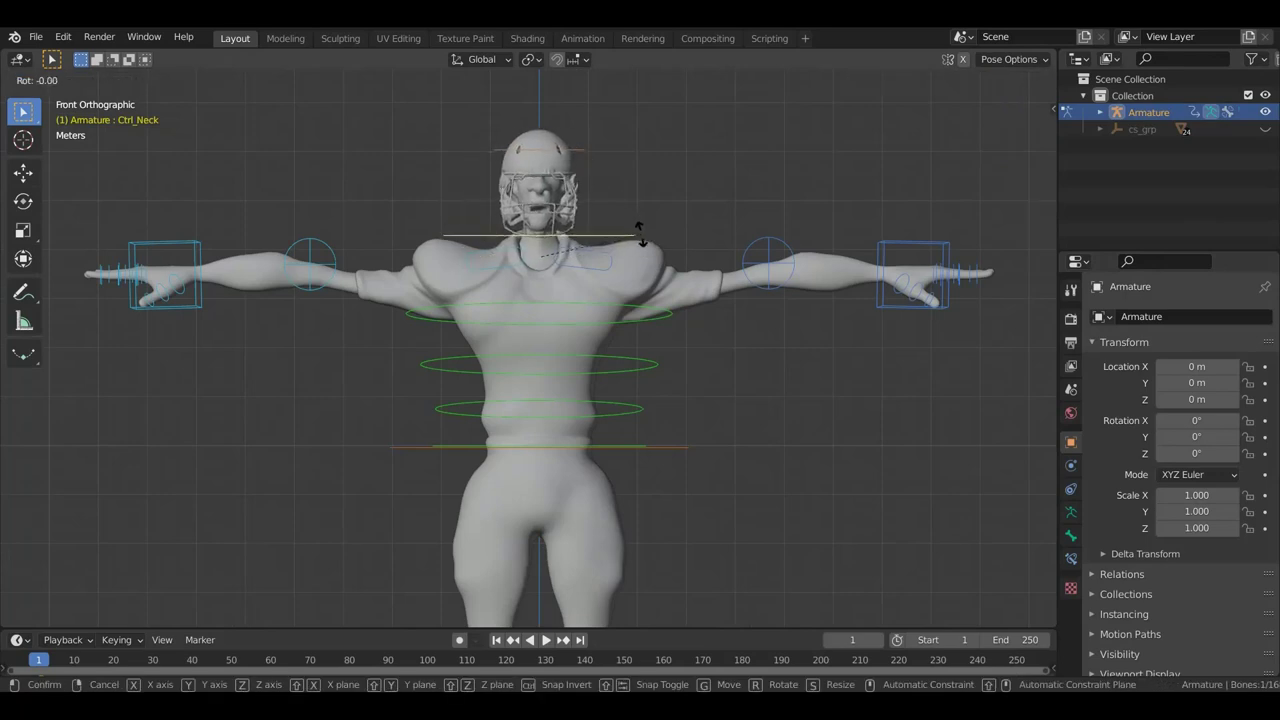
click(641, 231)
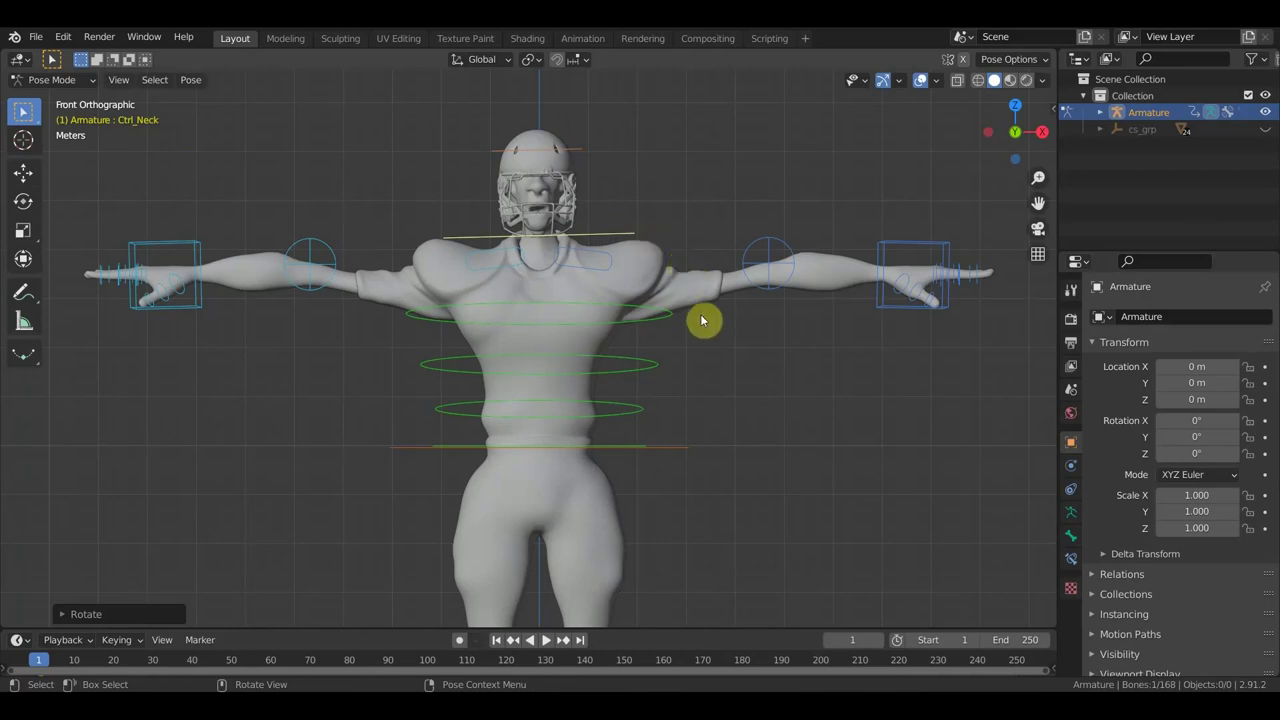
key(ctrl+z)
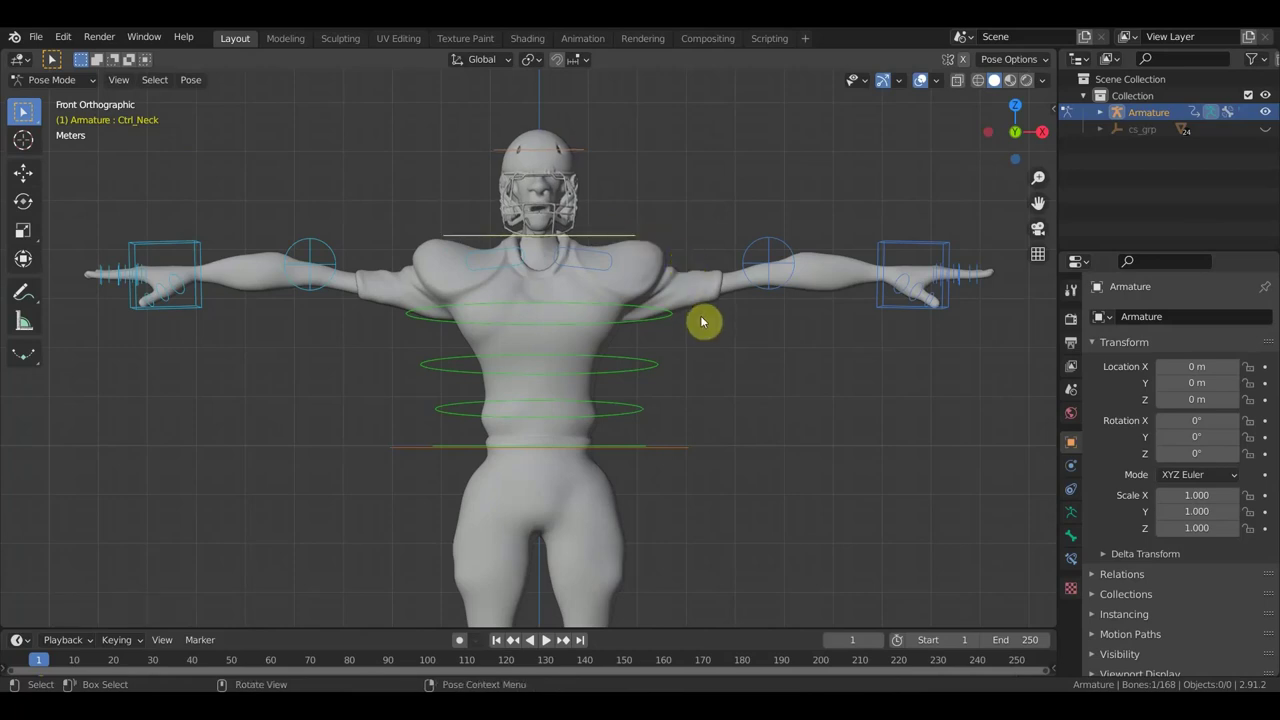
- Frame the whole body and return the armature to Object Mode
scroll(701, 321, down, 2)
shift+middle_drag(709, 357, 725, 284)
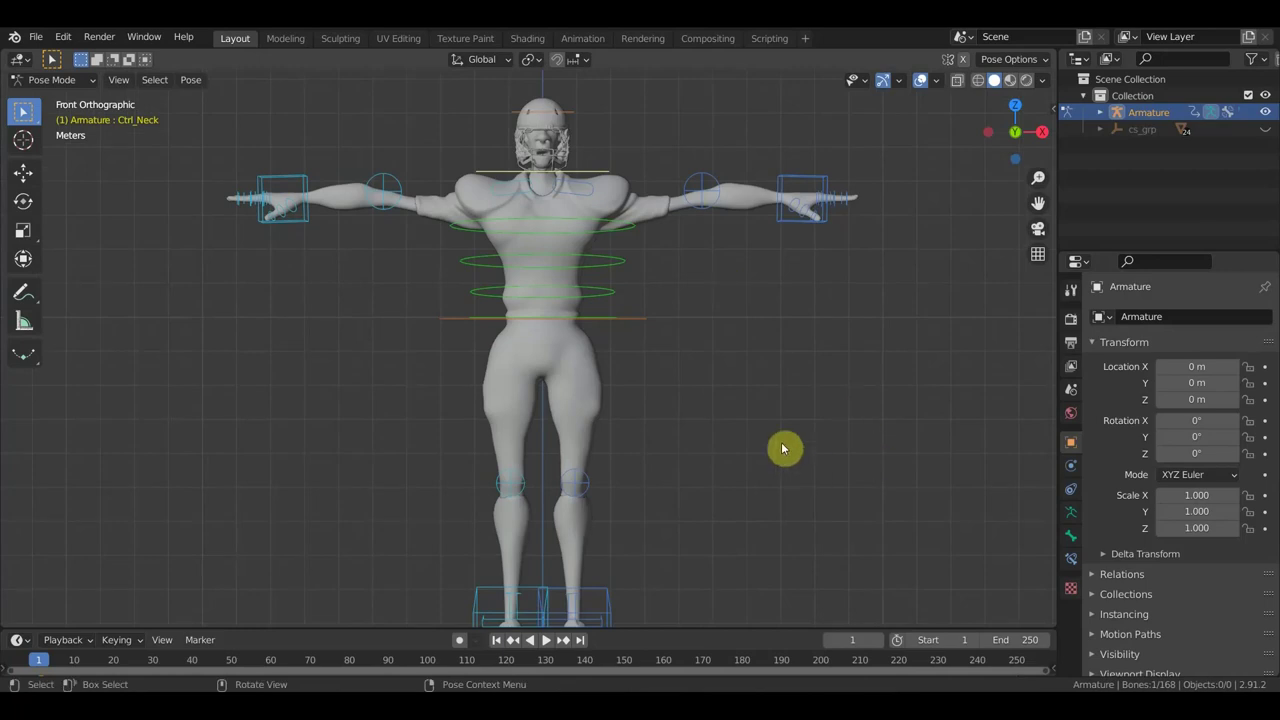
scroll(783, 449, down, 1)
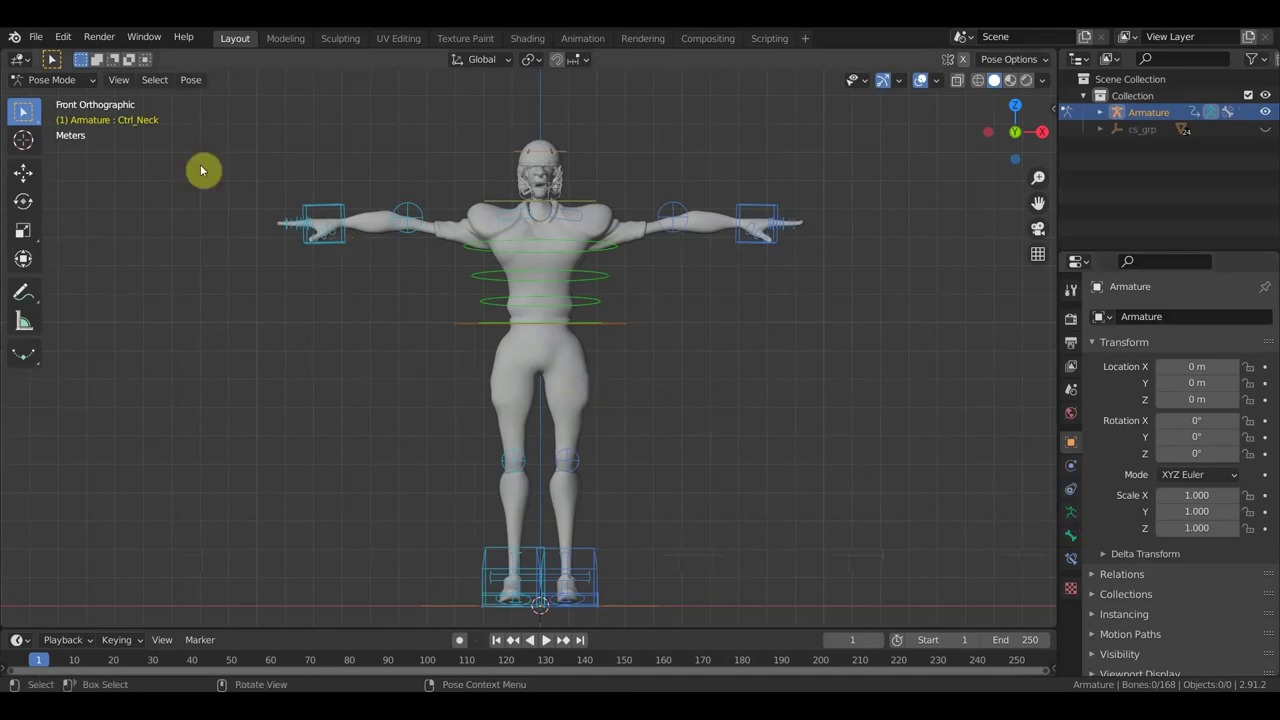
click(68, 89)
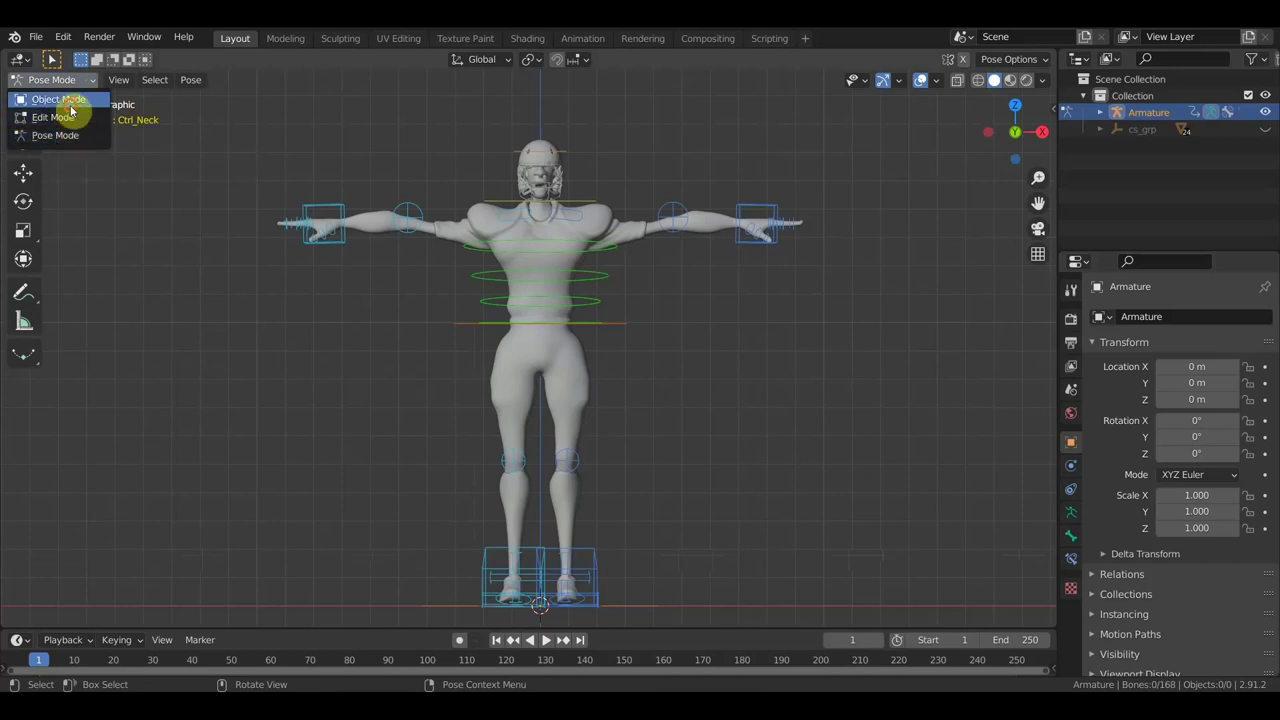
click(60, 99)
- Check the uniform, helmet шлем.001 and body тело.001 meshes, then save as футболист ригг миксамо.blend
click(580, 237)
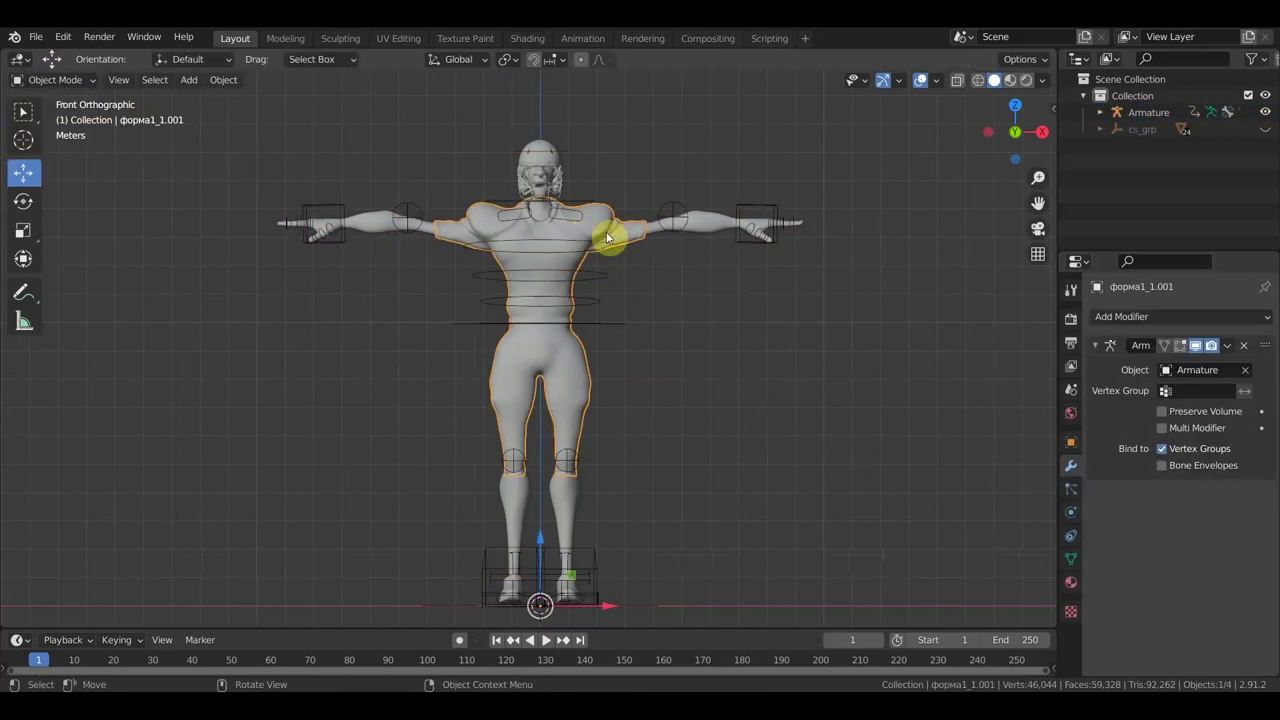
click(530, 160)
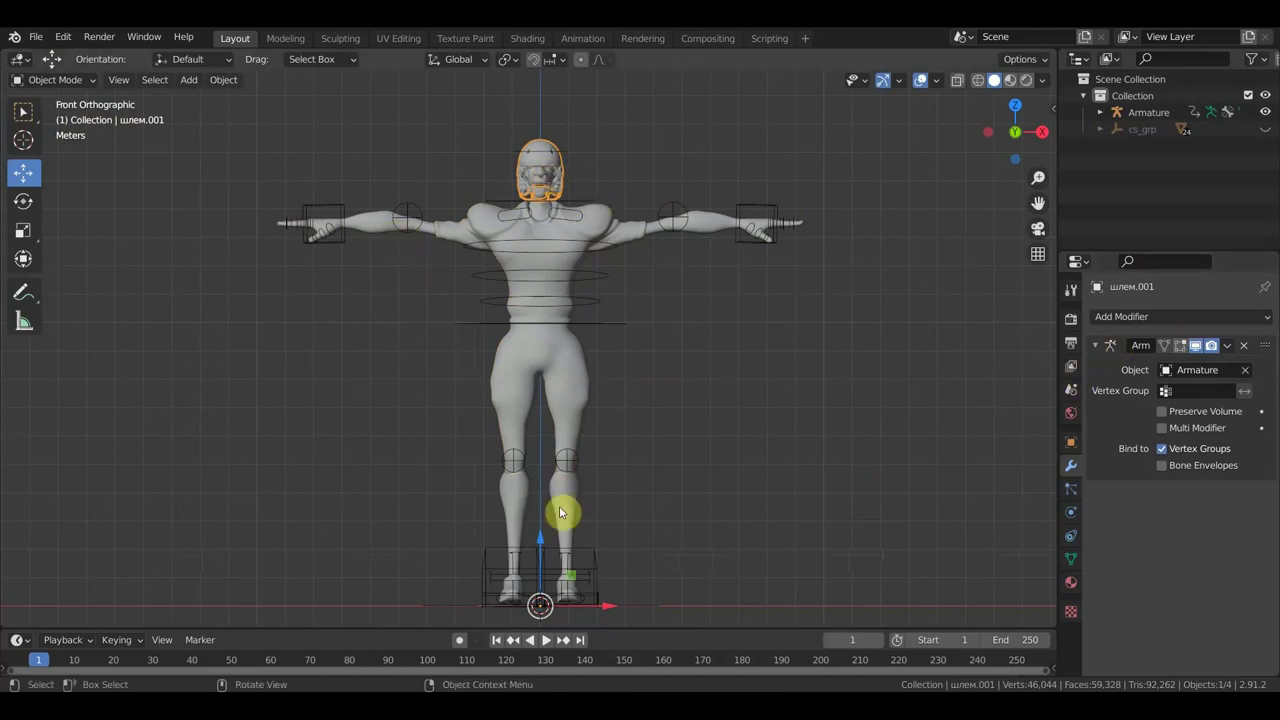
click(566, 548)
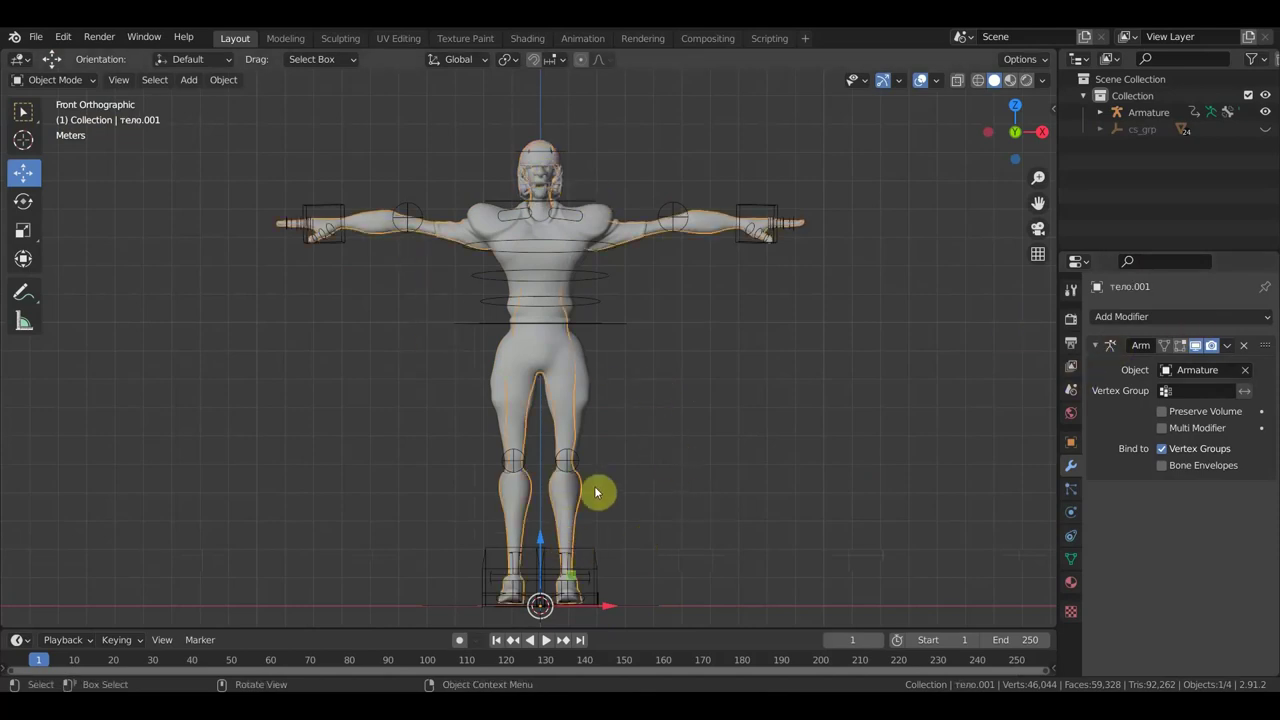
click(579, 270)
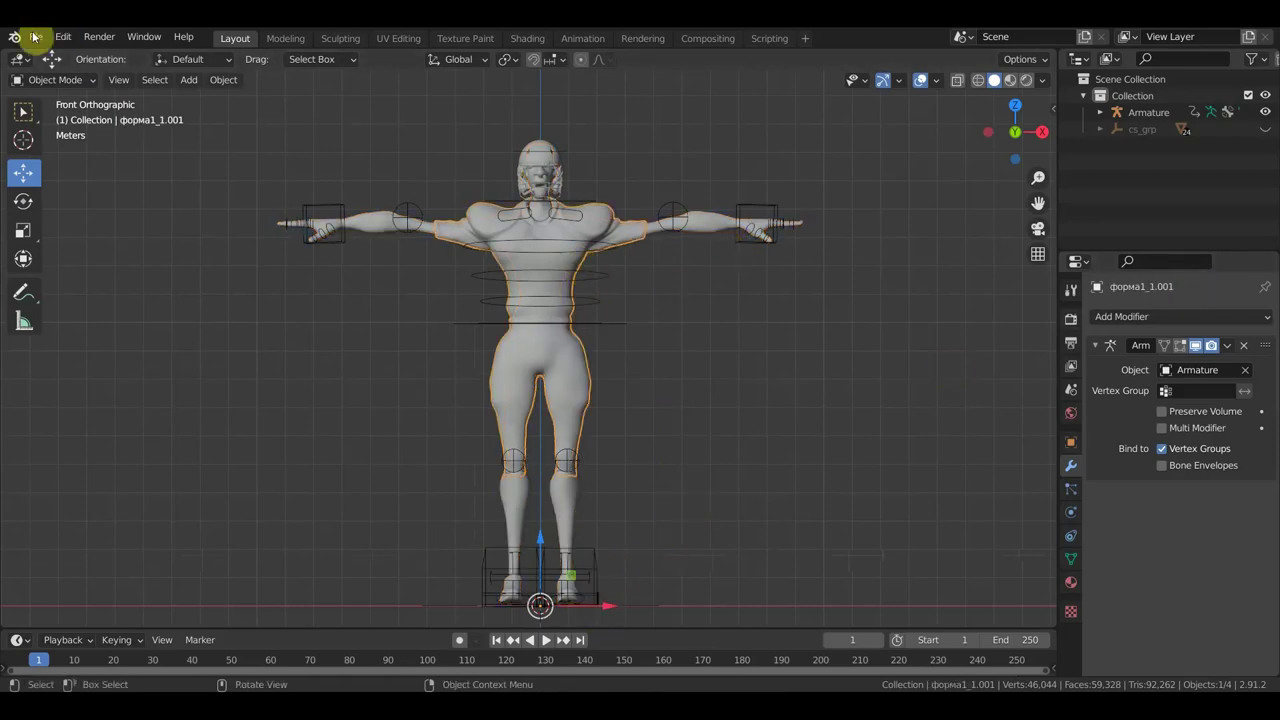
click(38, 38)
mouse_move(58, 56)
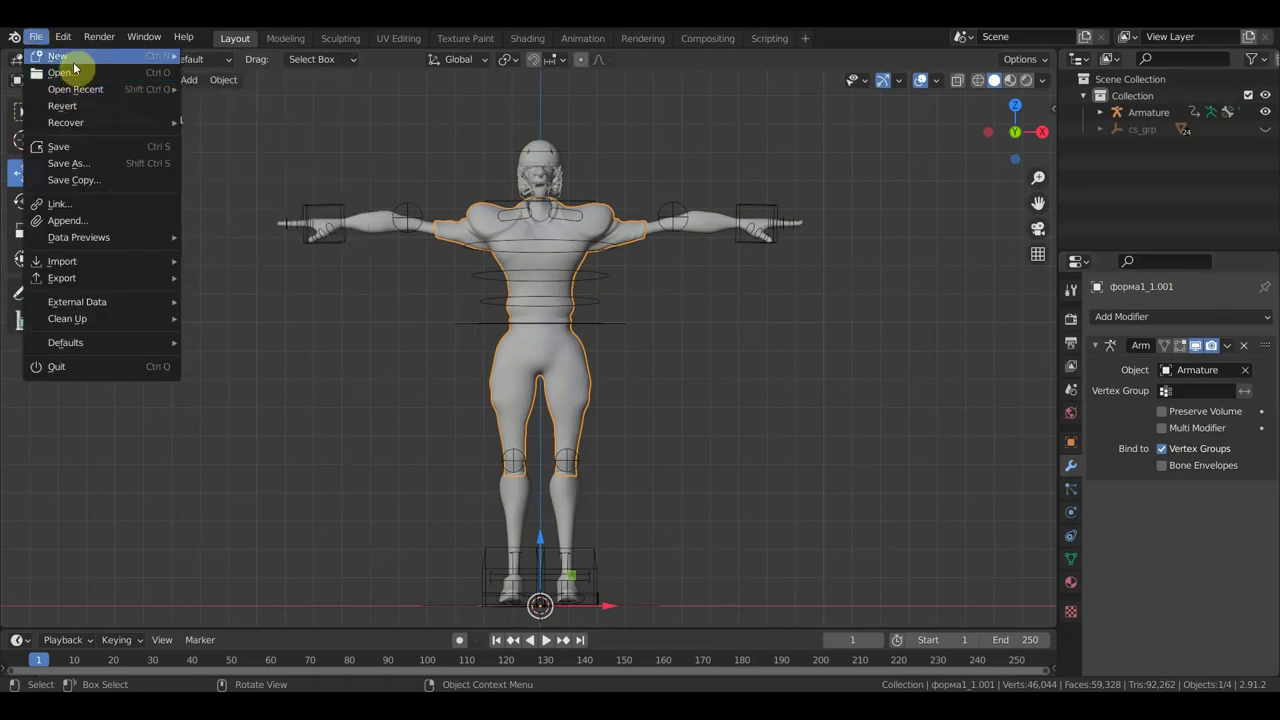
click(92, 150)
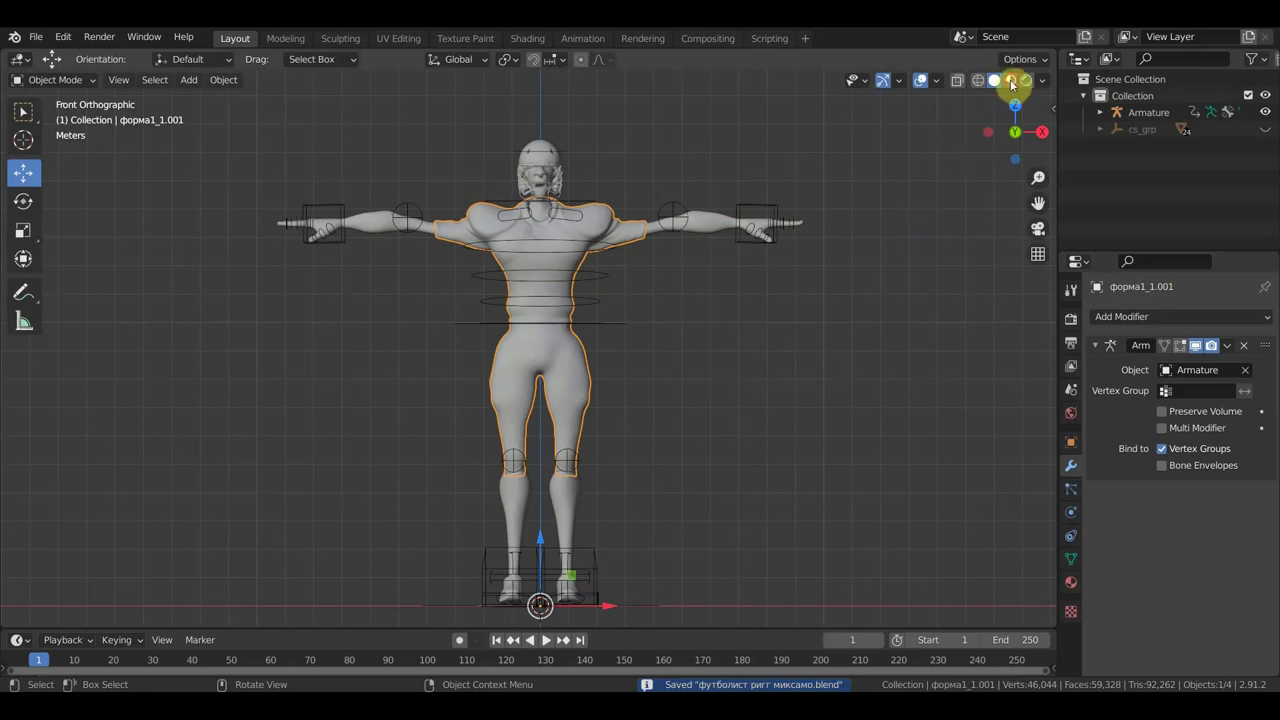
- Switch to Material Preview, select the armature, orbit the textured player and snap to front view
click(1011, 81)
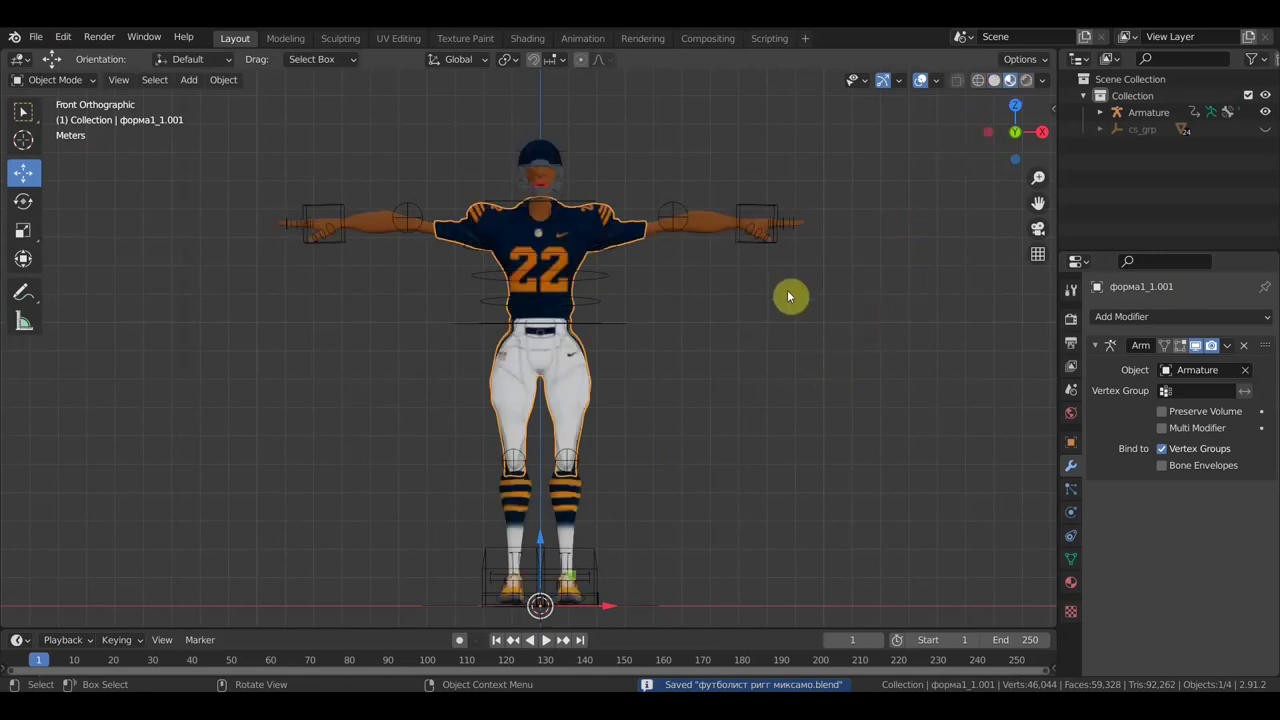
click(758, 212)
scroll(762, 370, down, 1)
scroll(765, 352, down, 1)
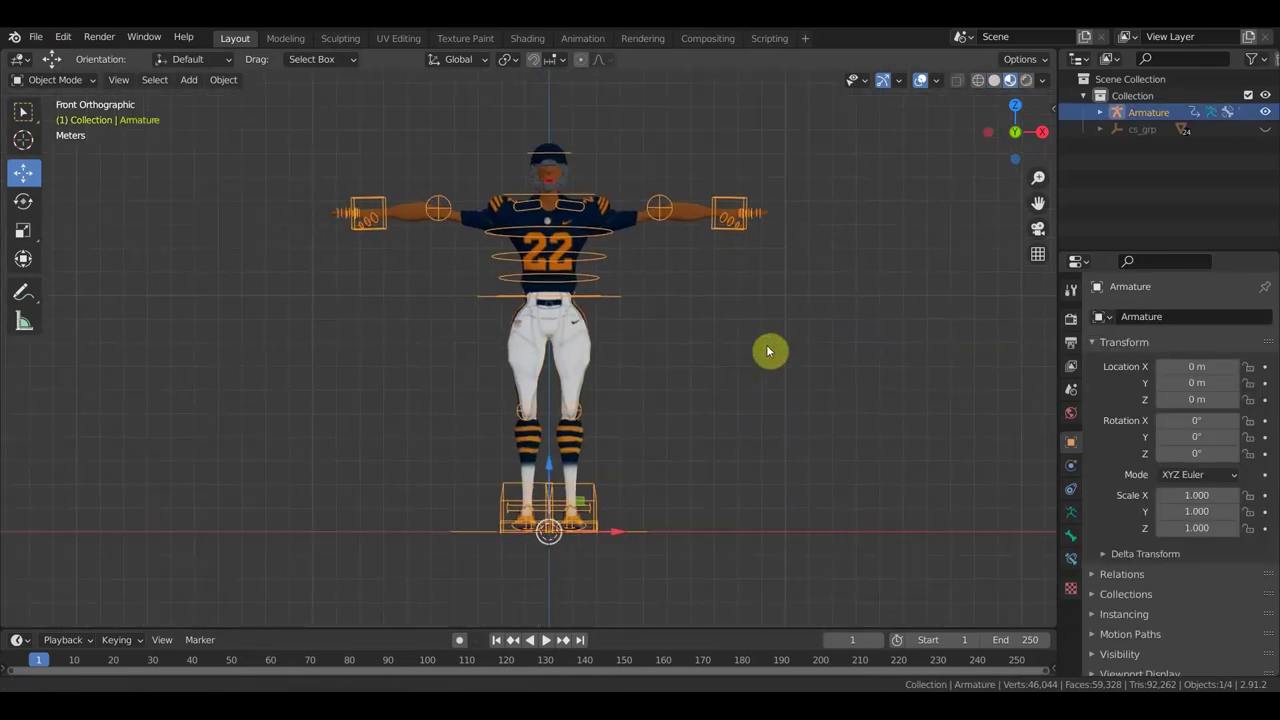
scroll(765, 356, up, 1)
mouse_move(741, 381)
middle_down()
mouse_move(666, 428)
mouse_move(466, 431)
mouse_move(631, 406)
middle_up()
mouse_move(777, 547)
middle_down()
mouse_move(814, 443)
mouse_move(457, 443)
mouse_move(639, 437)
mouse_move(618, 431)
middle_up()
key(KP_1)
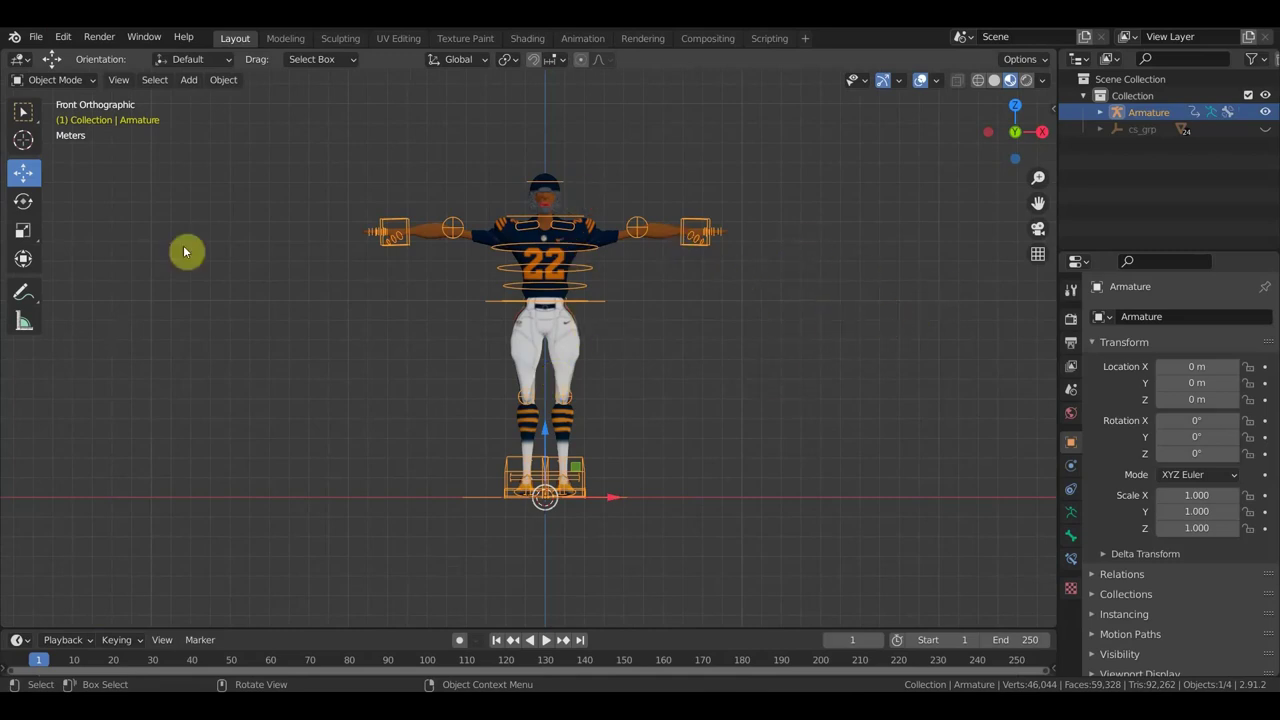
- Orbit and zoom around the character to view him from behind
mouse_move(674, 451)
middle_down()
mouse_move(528, 484)
mouse_move(383, 466)
mouse_move(662, 469)
mouse_move(651, 471)
middle_up()
scroll(658, 464, up, 2)
scroll(658, 464, up, 1)
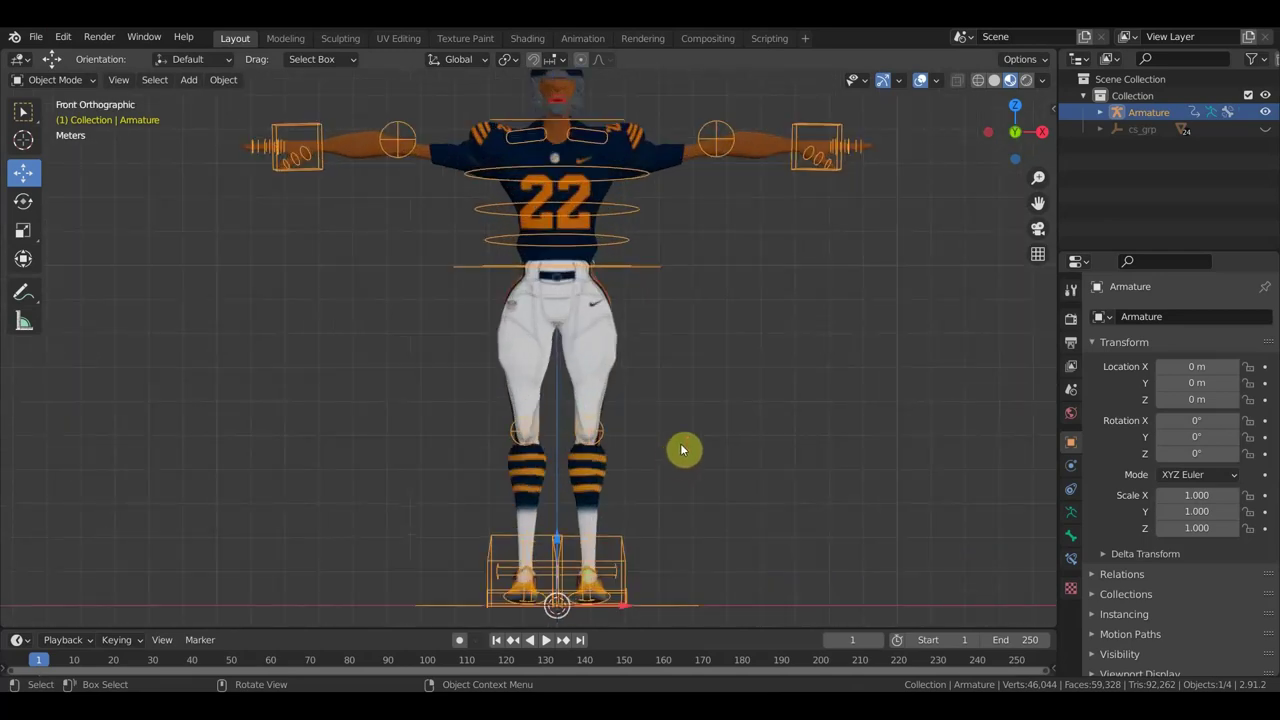
scroll(673, 482, down, 1)
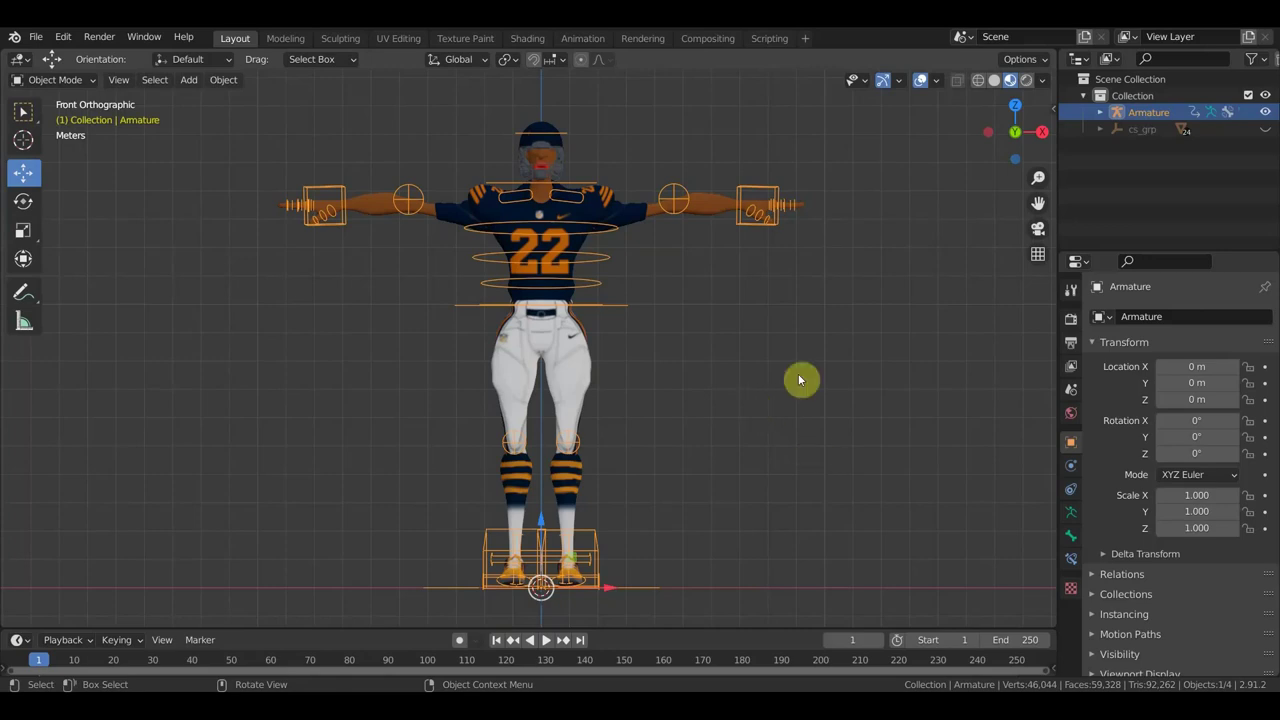
mouse_move(735, 449)
middle_down()
mouse_move(694, 480)
mouse_move(457, 451)
mouse_move(414, 491)
mouse_move(551, 457)
mouse_move(534, 451)
mouse_move(726, 464)
middle_up()
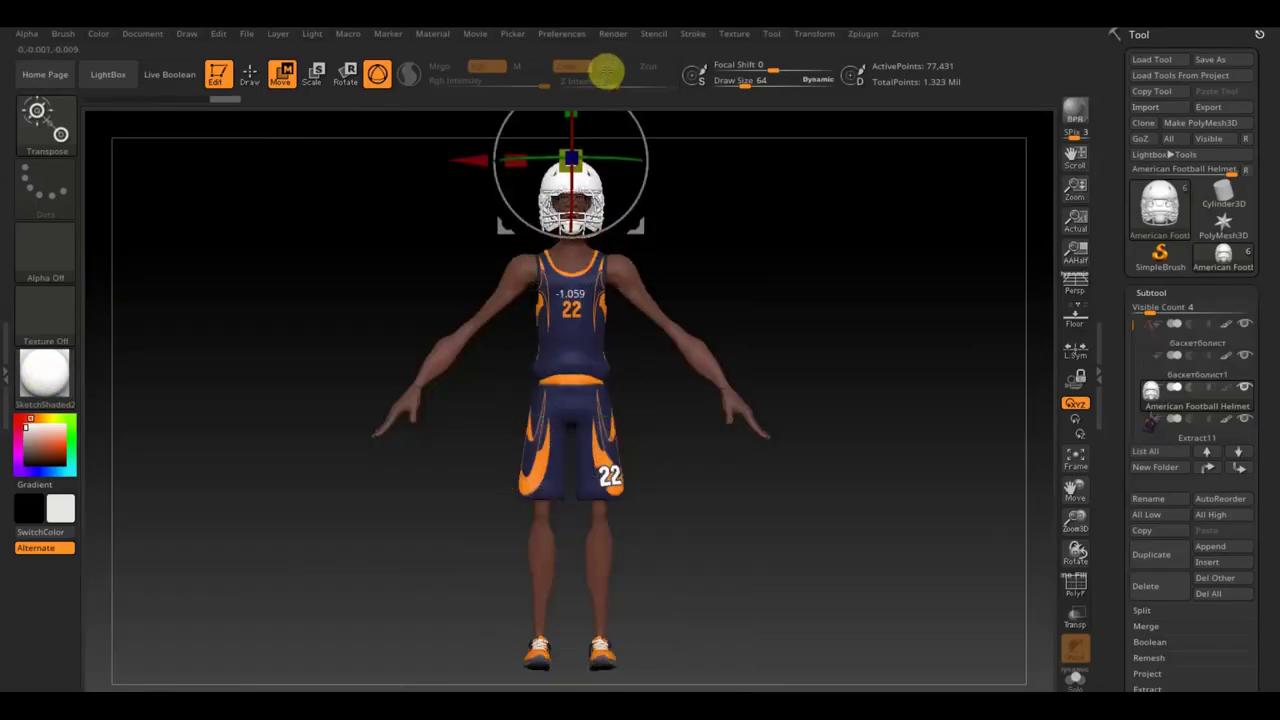
- Mask a tank-top shape on the torso and extract it as a new accepted subtool
mouse_move(777, 286)
mouse_down()
mouse_move(754, 271)
mouse_move(703, 343)
mouse_move(734, 314)
mouse_up()
click(1158, 438)
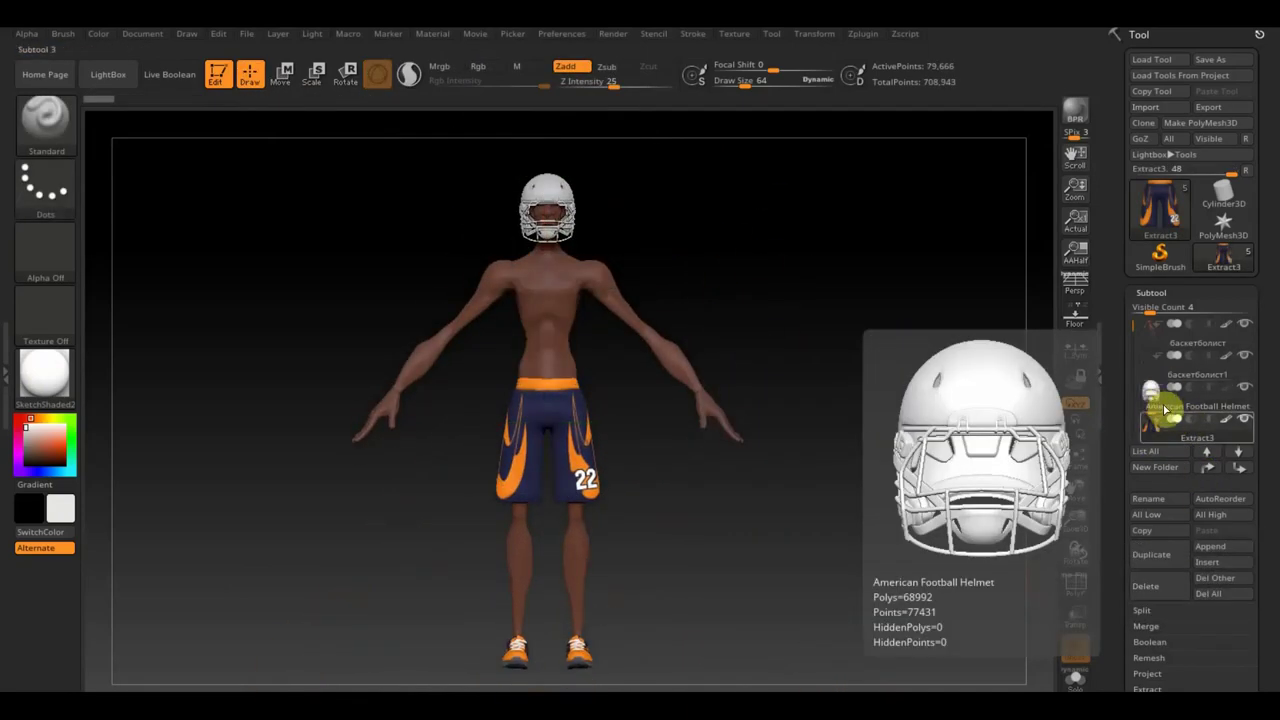
mouse_move(869, 331)
mouse_down()
mouse_move(734, 114)
mouse_move(823, 431)
mouse_move(551, 461)
mouse_up()
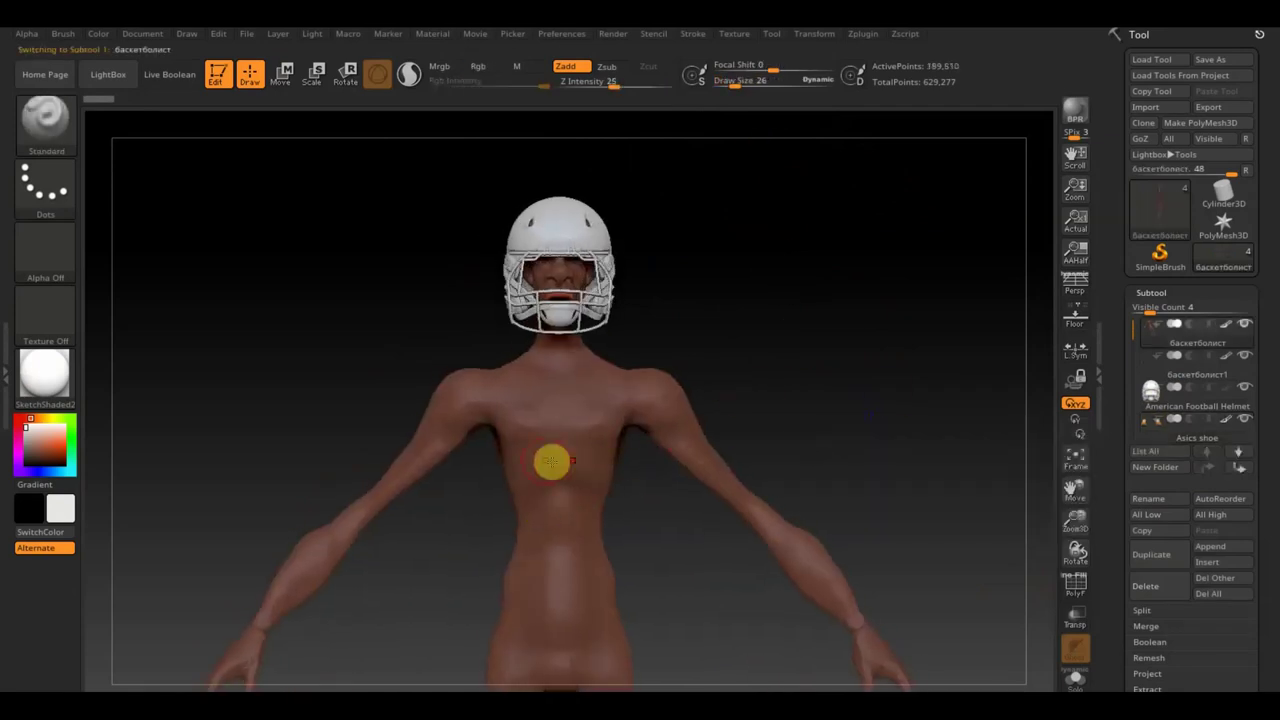
mouse_move(503, 371)
ctrl+mouse_down()
mouse_move(520, 426)
mouse_move(463, 509)
mouse_move(512, 510)
mouse_move(620, 466)
mouse_move(471, 429)
mouse_move(743, 409)
mouse_move(423, 553)
mouse_move(620, 420)
ctrl+mouse_up()
click(1147, 689)
click(1146, 499)
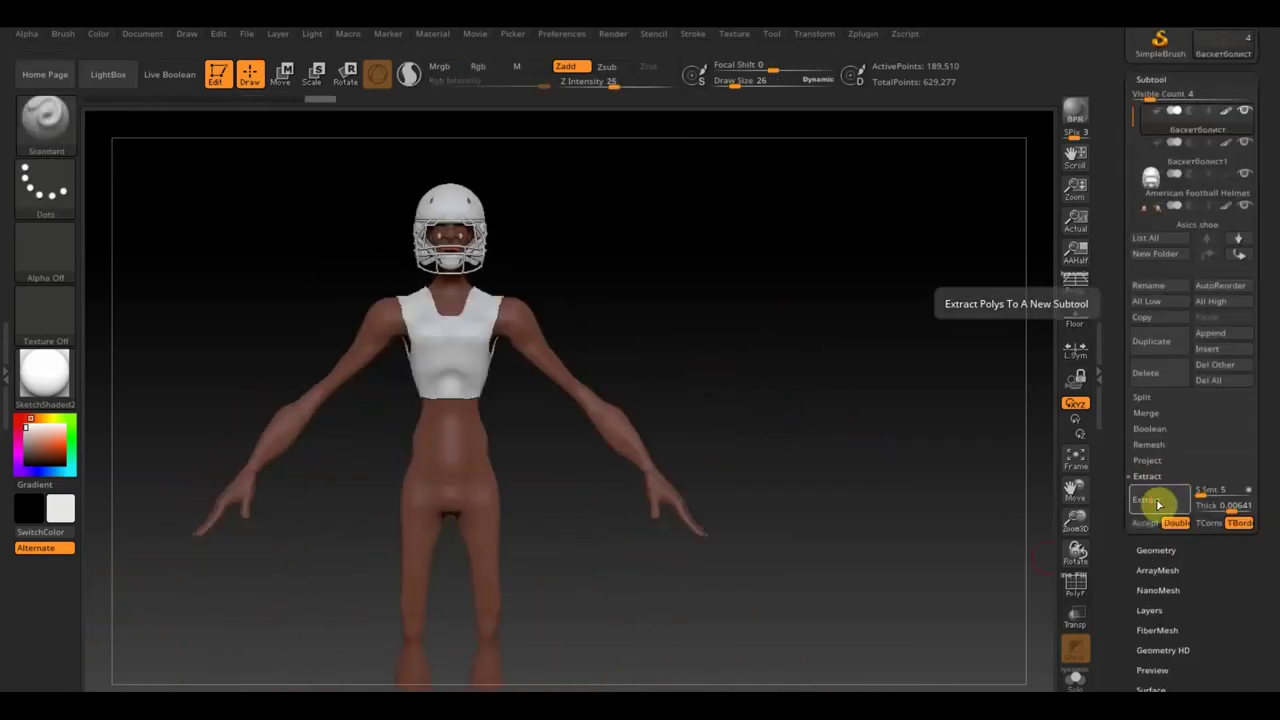
- Apply the MatCap Red Wax material, return to the body subtool and extract another masked shell
click(44, 372)
click(137, 306)
mouse_move(543, 377)
mouse_down()
mouse_move(554, 343)
mouse_move(1110, 234)
mouse_up()
click(1155, 112)
mouse_move(650, 200)
mouse_down()
mouse_move(487, 344)
mouse_move(700, 340)
mouse_up()
click(1143, 522)
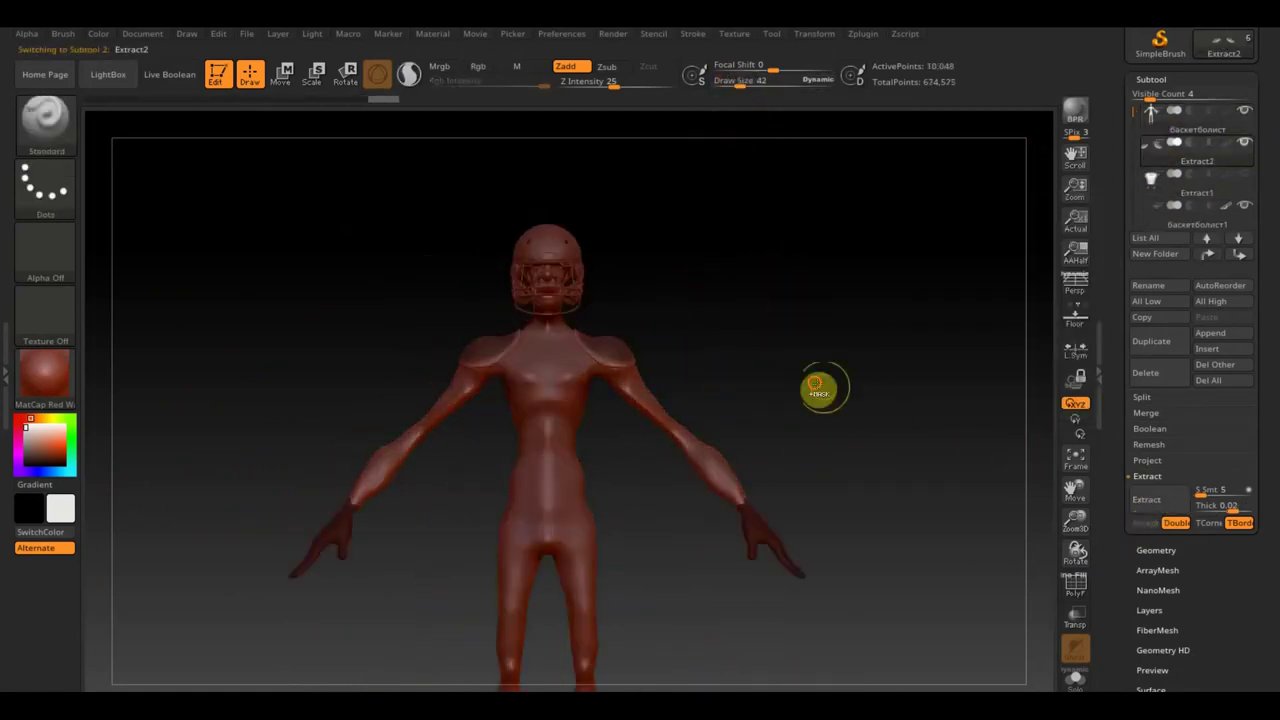
- Mask shoulder patches on the body, extract them, then mask a patch on the back
key(n)
click(559, 441)
ctrl+drag(540, 370, 549, 349)
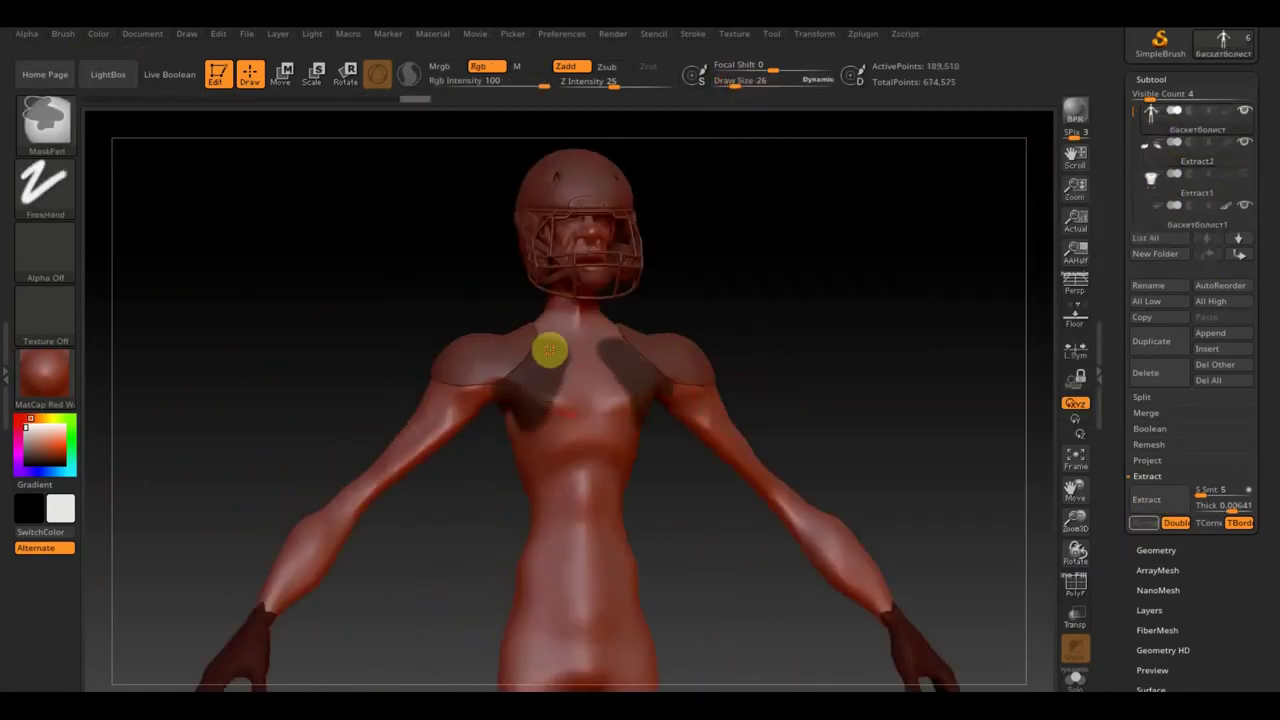
click(1146, 522)
drag(1000, 380, 894, 377)
mouse_move(497, 357)
ctrl+mouse_down()
mouse_move(472, 428)
mouse_move(677, 346)
mouse_move(806, 351)
mouse_move(727, 403)
mouse_move(546, 346)
mouse_move(843, 334)
mouse_move(1000, 420)
ctrl+mouse_up()
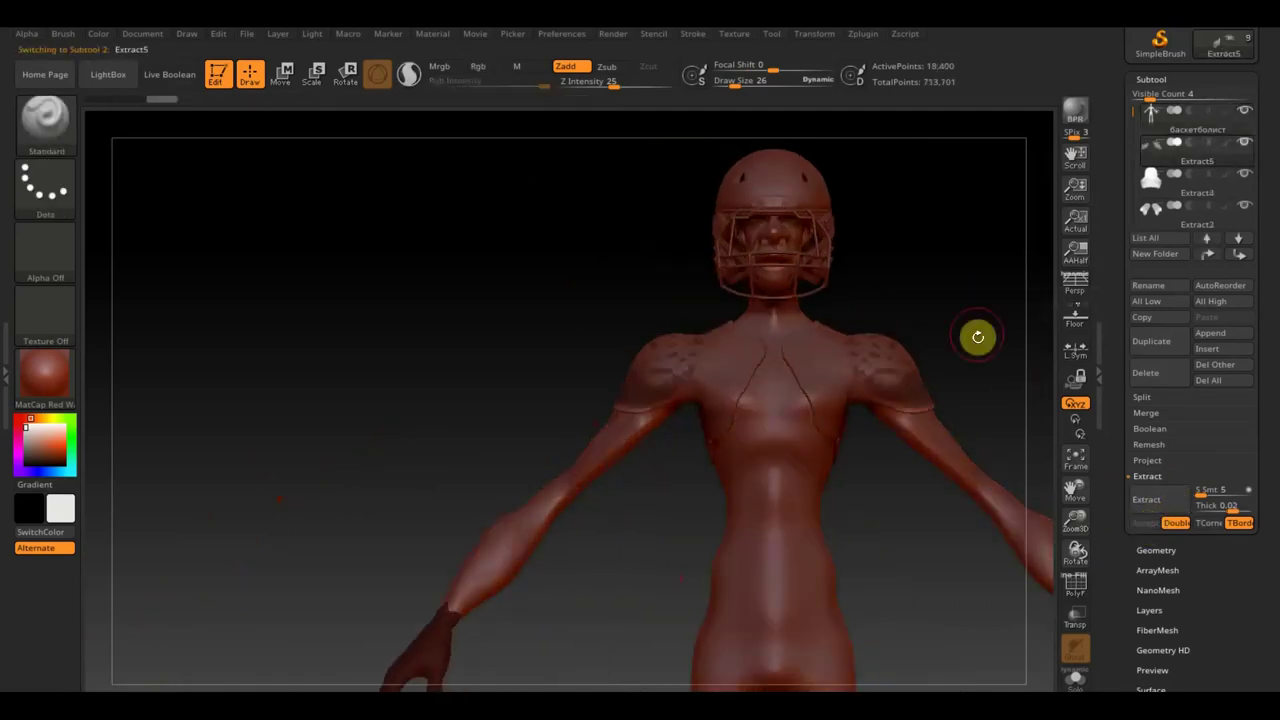
- Mask a vest shape on the isolated torso and extract it as a new subtool
key(n)
click(800, 366)
click(1183, 517)
key(n)
key(n)
click(657, 443)
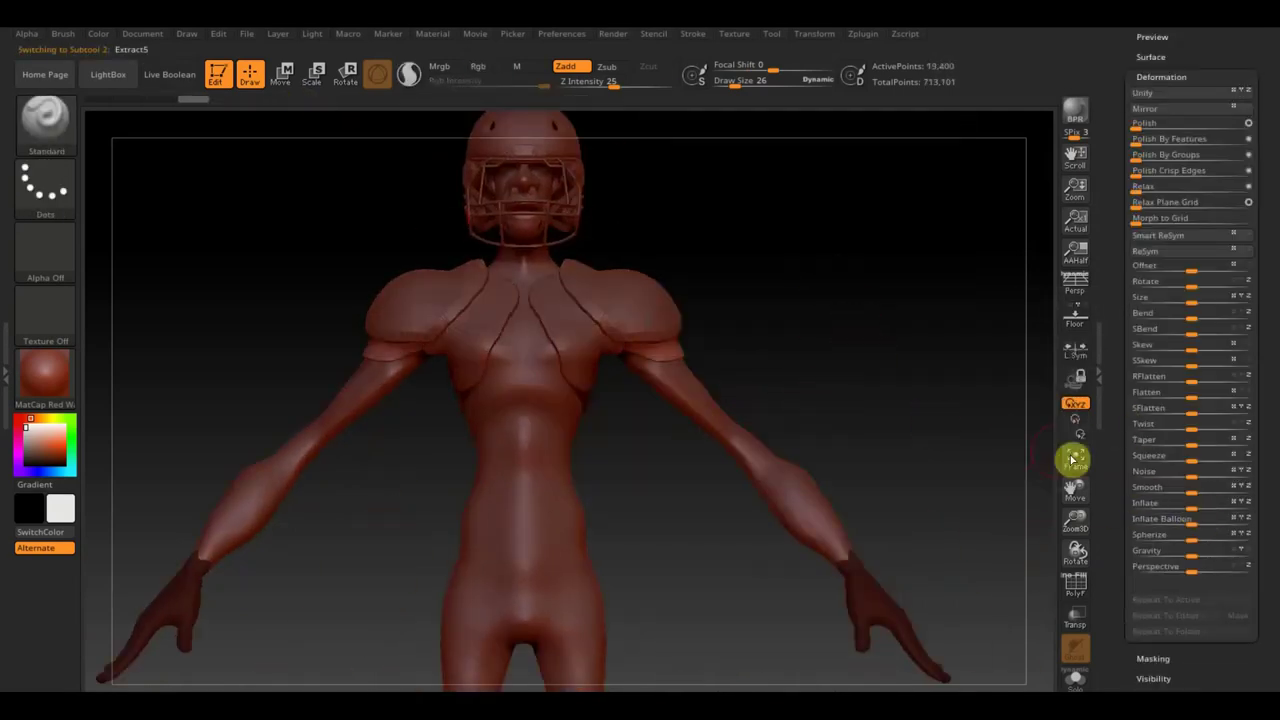
click(1251, 200)
mouse_move(580, 290)
ctrl+mouse_down()
mouse_move(477, 323)
mouse_move(545, 426)
mouse_move(386, 420)
mouse_move(449, 431)
mouse_move(631, 257)
mouse_move(344, 364)
mouse_move(600, 400)
ctrl+mouse_up()
click(1147, 581)
click(1237, 243)
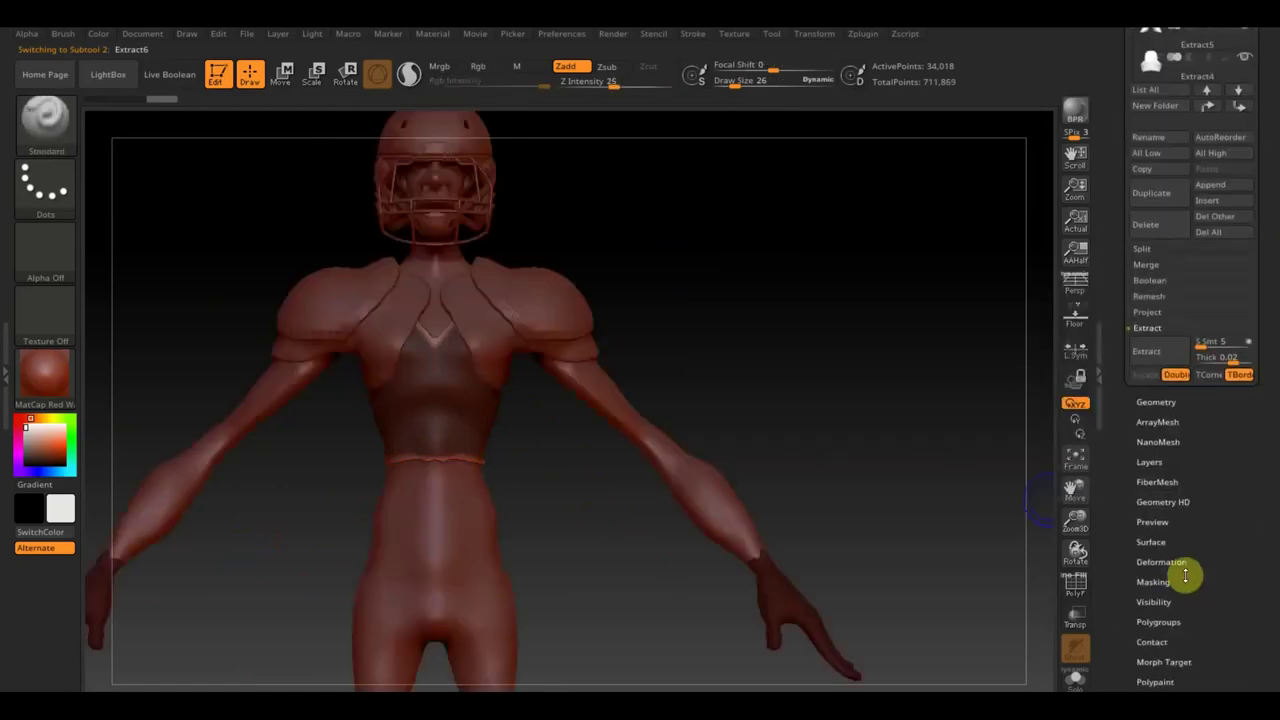
- Unhide all subtools and reshape the vest collar with the Move Topological brush
click(1161, 111)
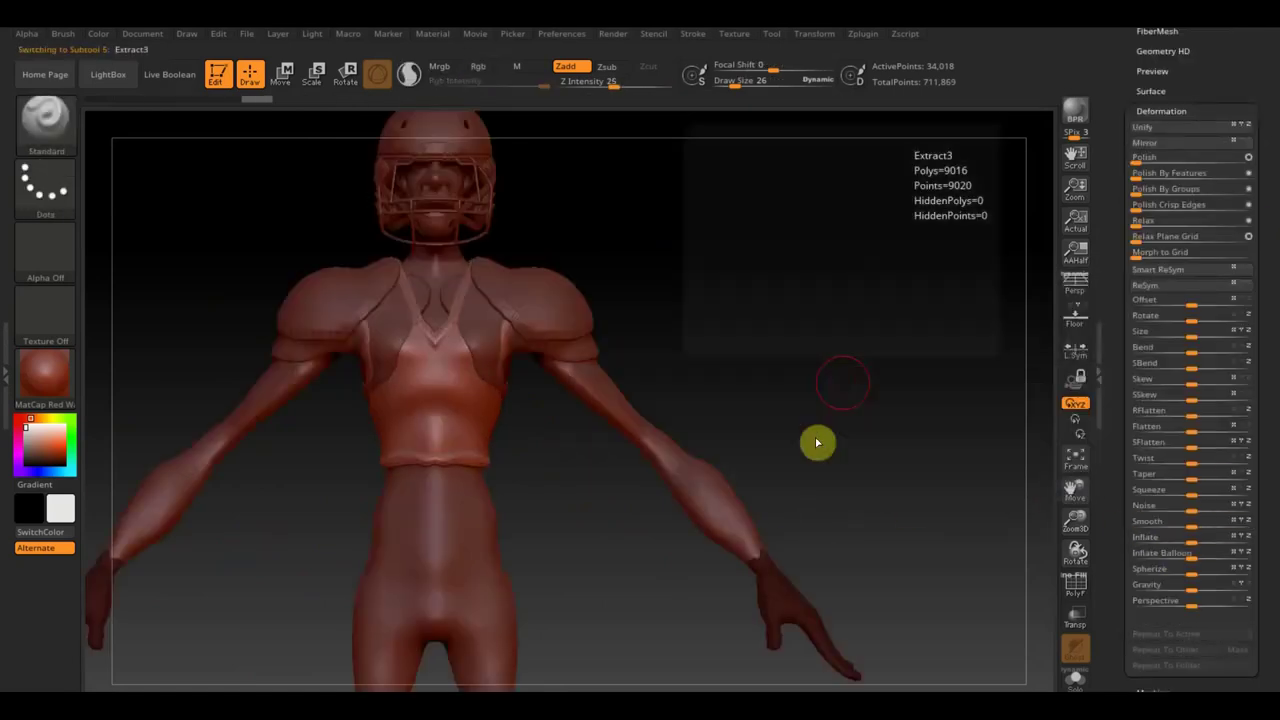
click(814, 434)
key(b)
key(m)
key(t)
drag(437, 286, 414, 286)
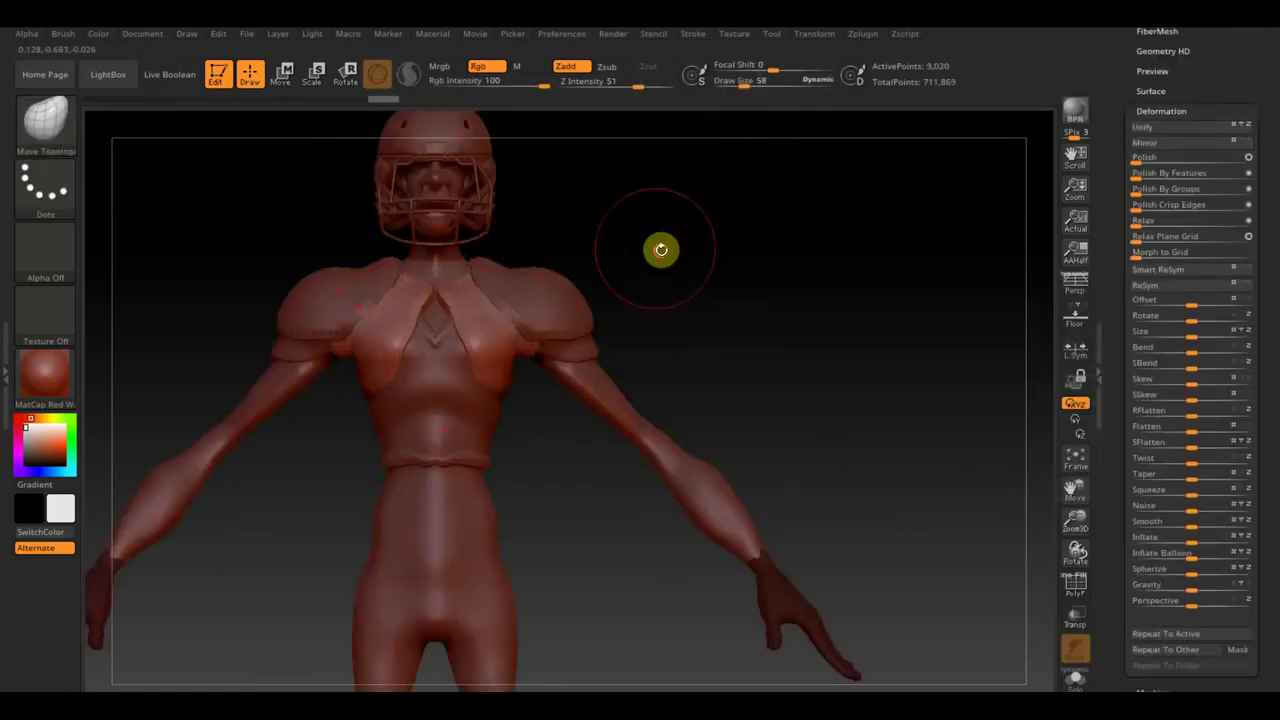
- Smooth the Extract2 pad and review the vest from rear and front views
click(612, 292)
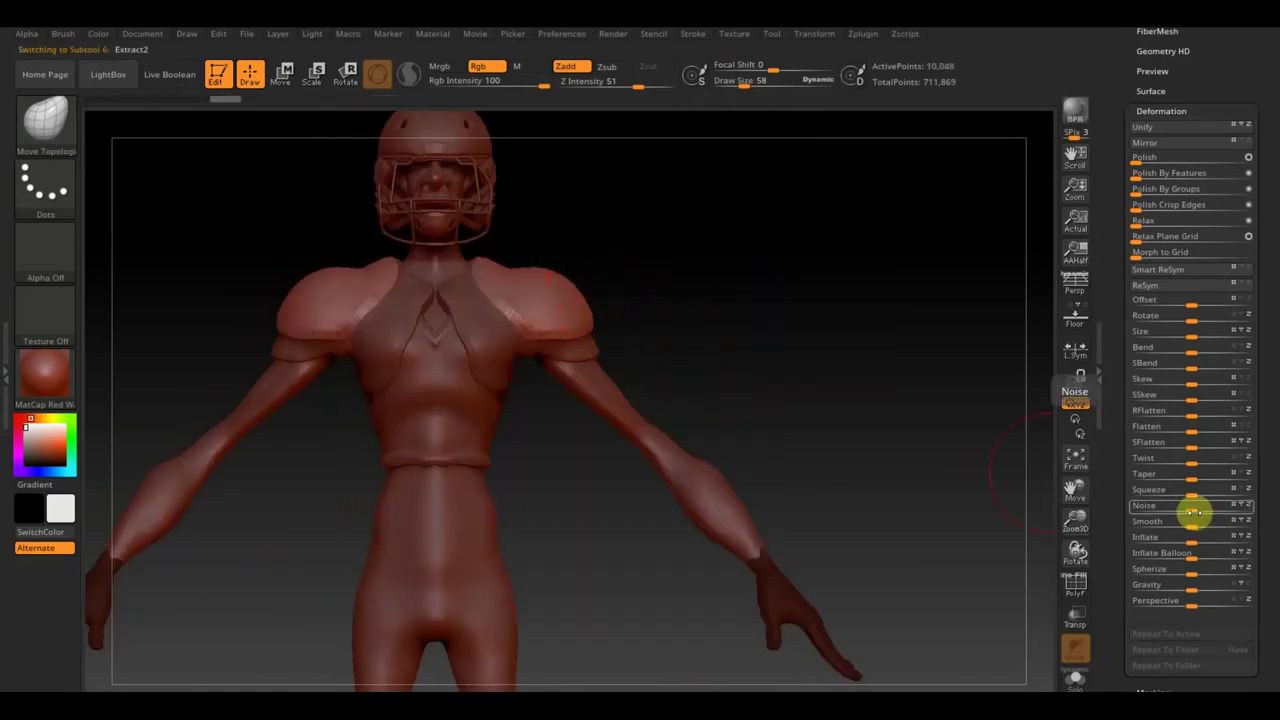
scroll(1180, 500, up, 10)
key(shift)
alt+click(414, 380)
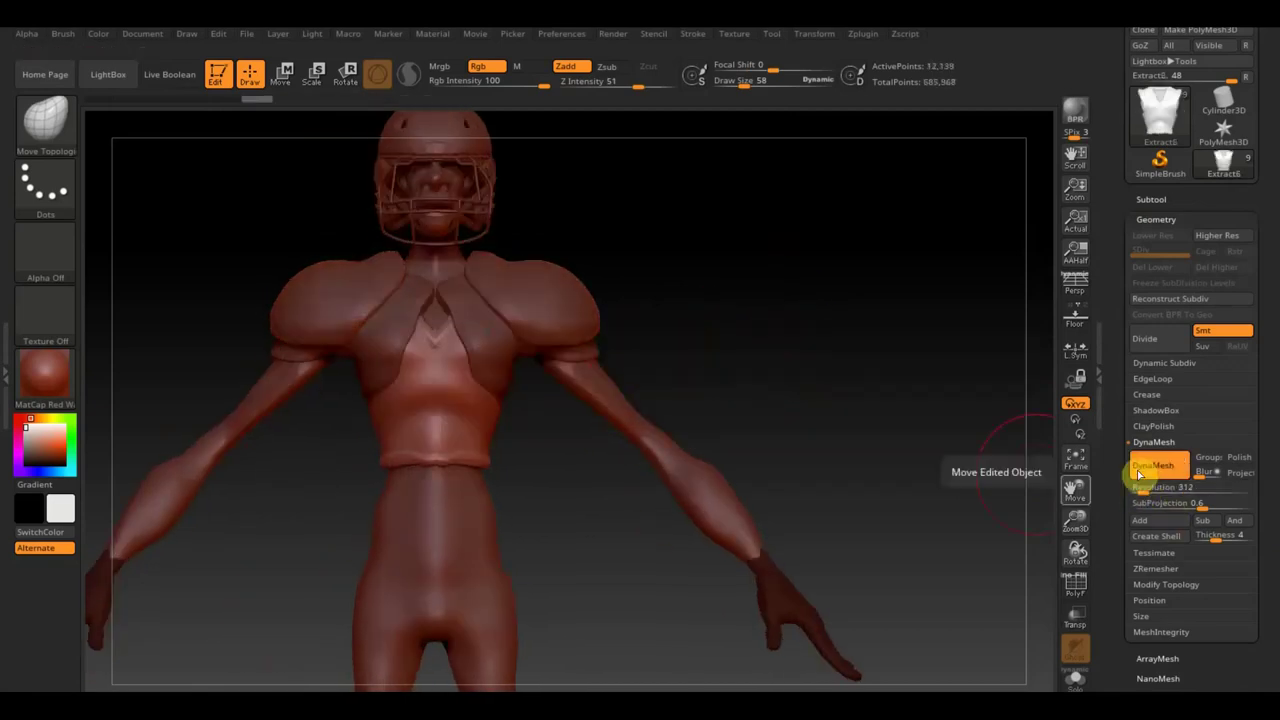
mouse_move(650, 450)
mouse_down()
mouse_move(311, 445)
mouse_move(592, 389)
mouse_up()
key(f)
- Mask the thighs and crotch on the body and extract them as a hip-and-thigh subtool
alt+click(669, 446)
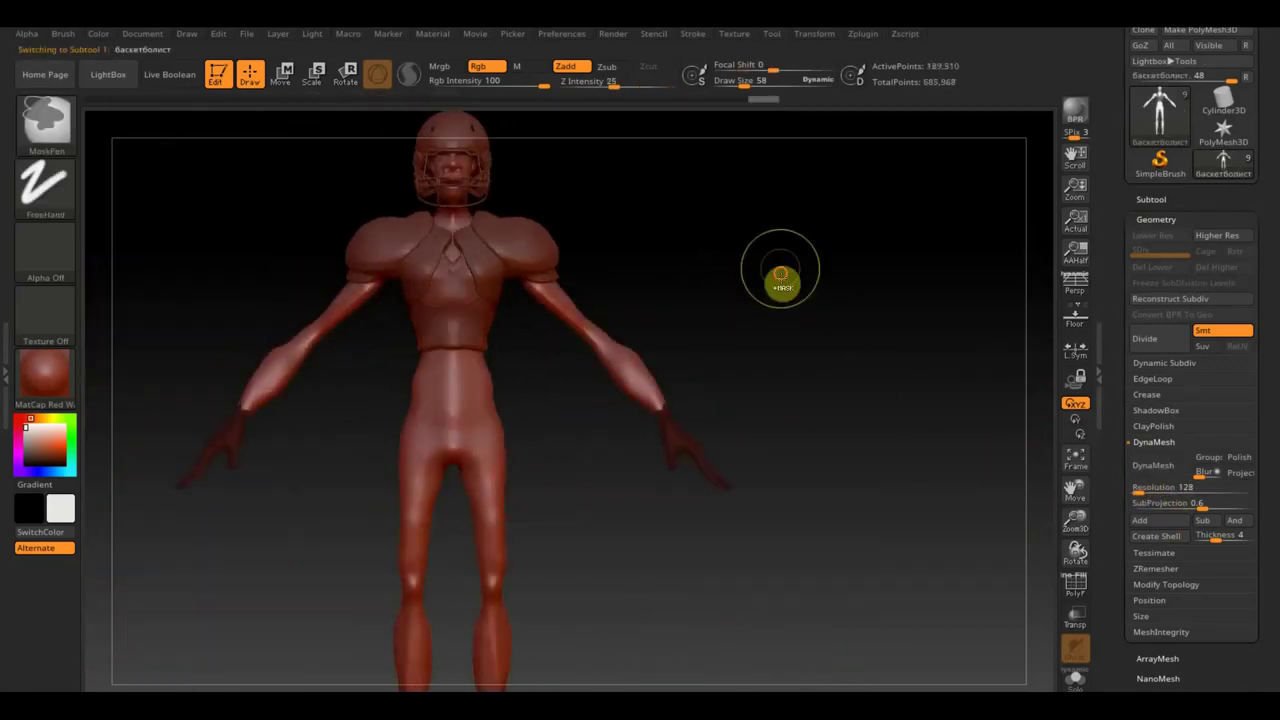
ctrl+drag(486, 400, 451, 489)
mouse_move(600, 470)
mouse_down()
mouse_move(449, 463)
mouse_move(459, 490)
mouse_up()
drag(600, 470, 429, 471)
shift+drag(600, 560, 634, 569)
ctrl+drag(470, 415, 468, 442)
click(1146, 643)
- Inflate the hip piece, remesh it with DynaMesh and smooth its shape
scroll(1177, 509, down, 5)
click(1158, 366)
drag(1191, 412, 1197, 414)
scroll(1194, 414, up, 10)
click(1156, 240)
click(1152, 485)
drag(437, 417, 617, 543)
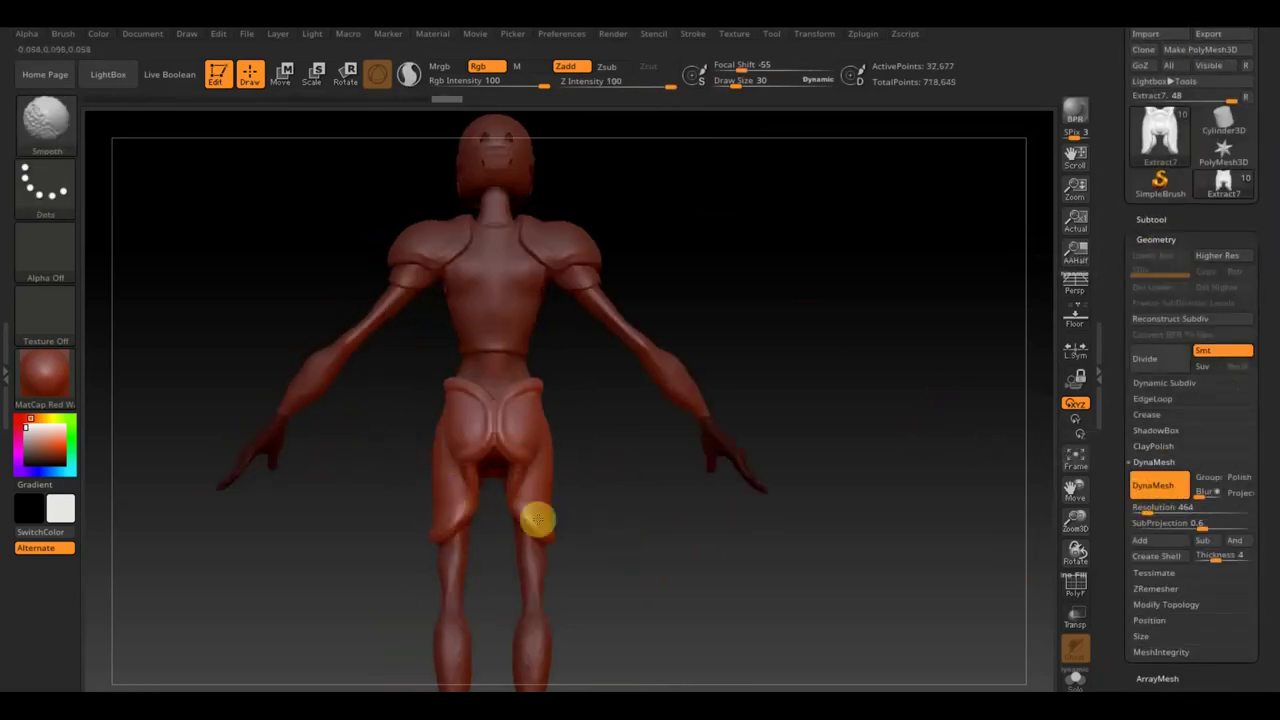
drag(443, 506, 598, 407)
drag(737, 86, 760, 86)
mouse_move(508, 409)
mouse_down()
mouse_move(523, 496)
mouse_move(539, 454)
mouse_up()
- Mask part of the hip piece, inflate the unmasked area, then clear the mask
drag(826, 337, 706, 314)
mouse_move(640, 420)
ctrl+mouse_down()
mouse_move(645, 446)
mouse_move(849, 554)
ctrl+mouse_up()
click(1206, 611)
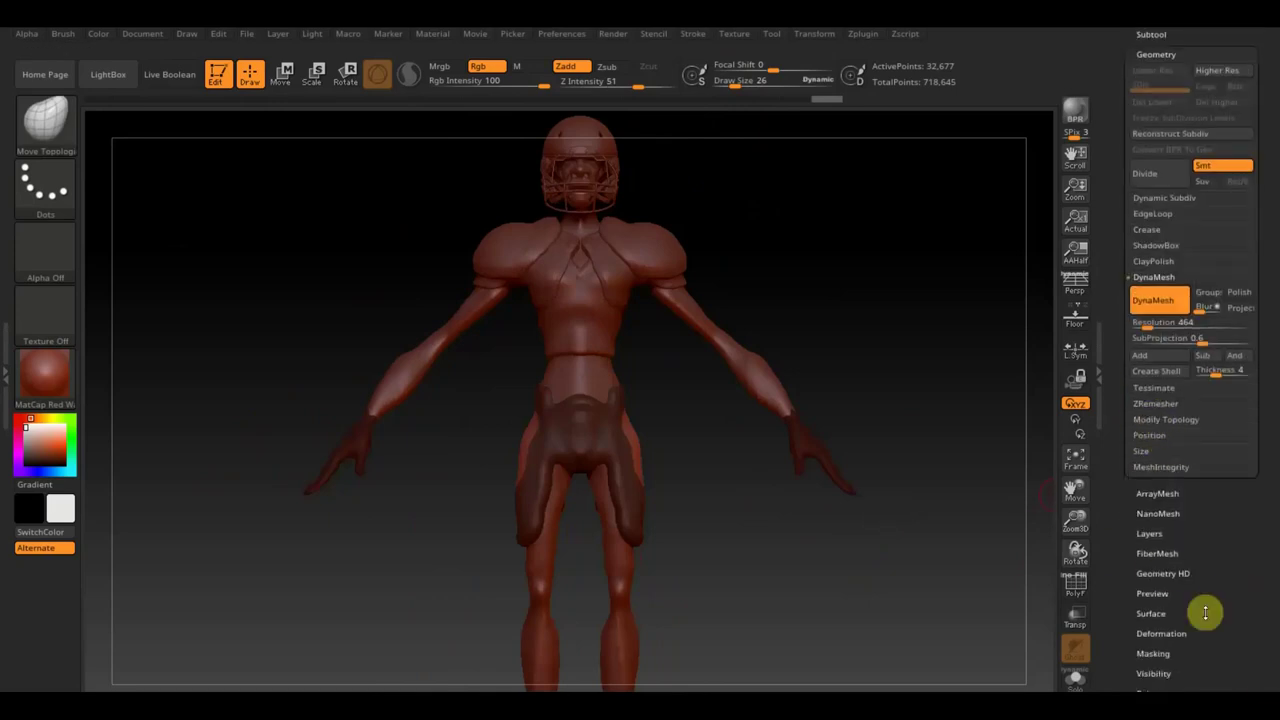
drag(1190, 601, 1200, 602)
ctrl+click(734, 540)
alt+drag(734, 540, 722, 526)
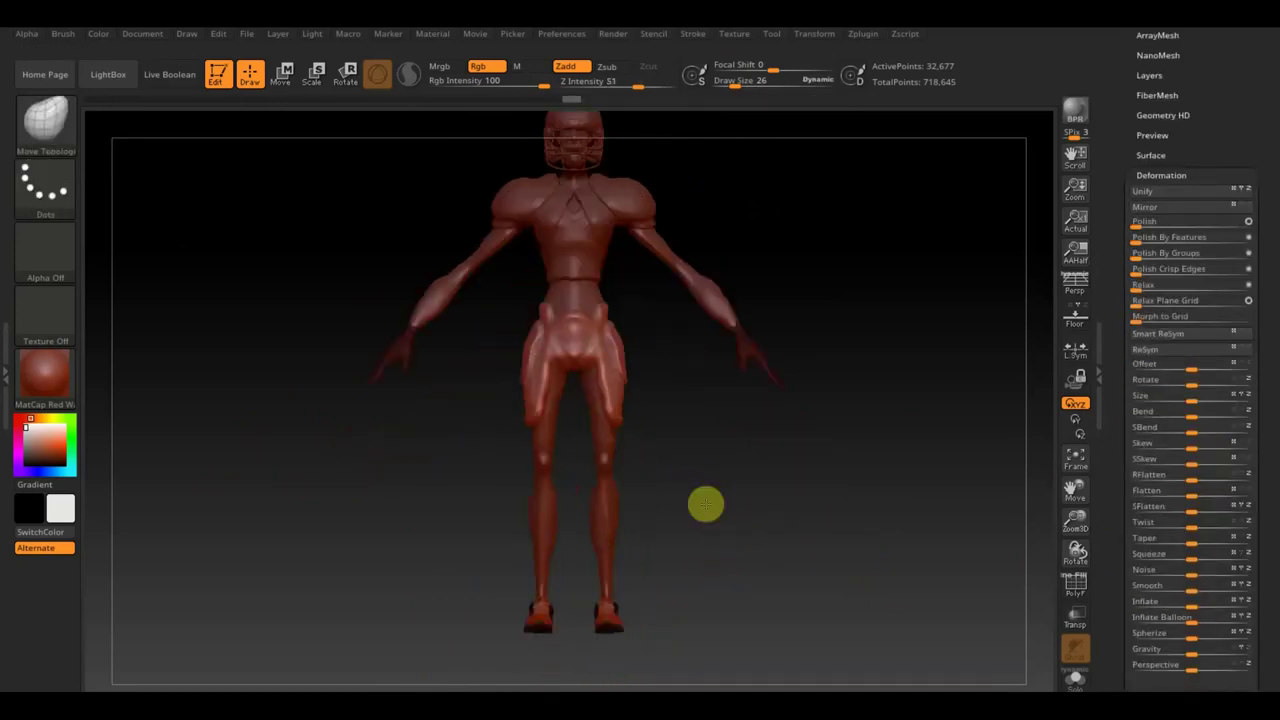
- Inspect the pad subtools from all sides and save the ZBrush project under a new name
key(n)
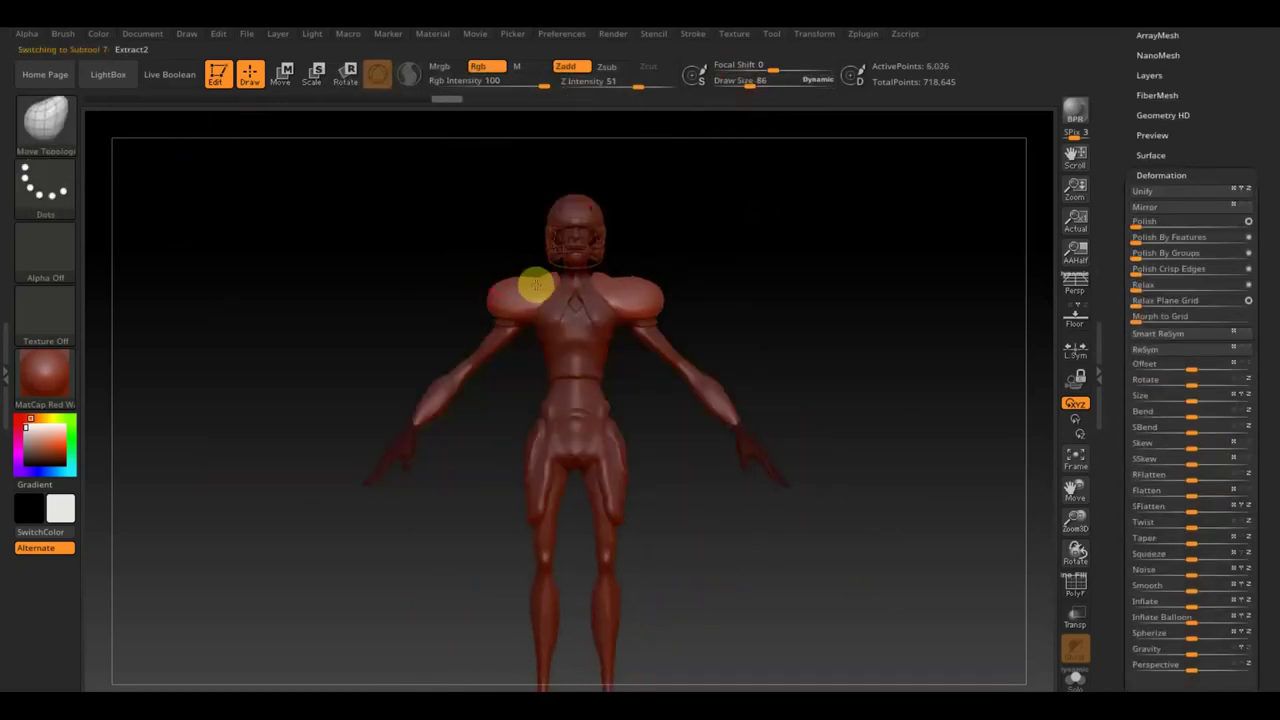
mouse_move(522, 309)
mouse_down()
mouse_move(660, 251)
mouse_move(480, 286)
mouse_move(799, 399)
mouse_up()
click(1160, 212)
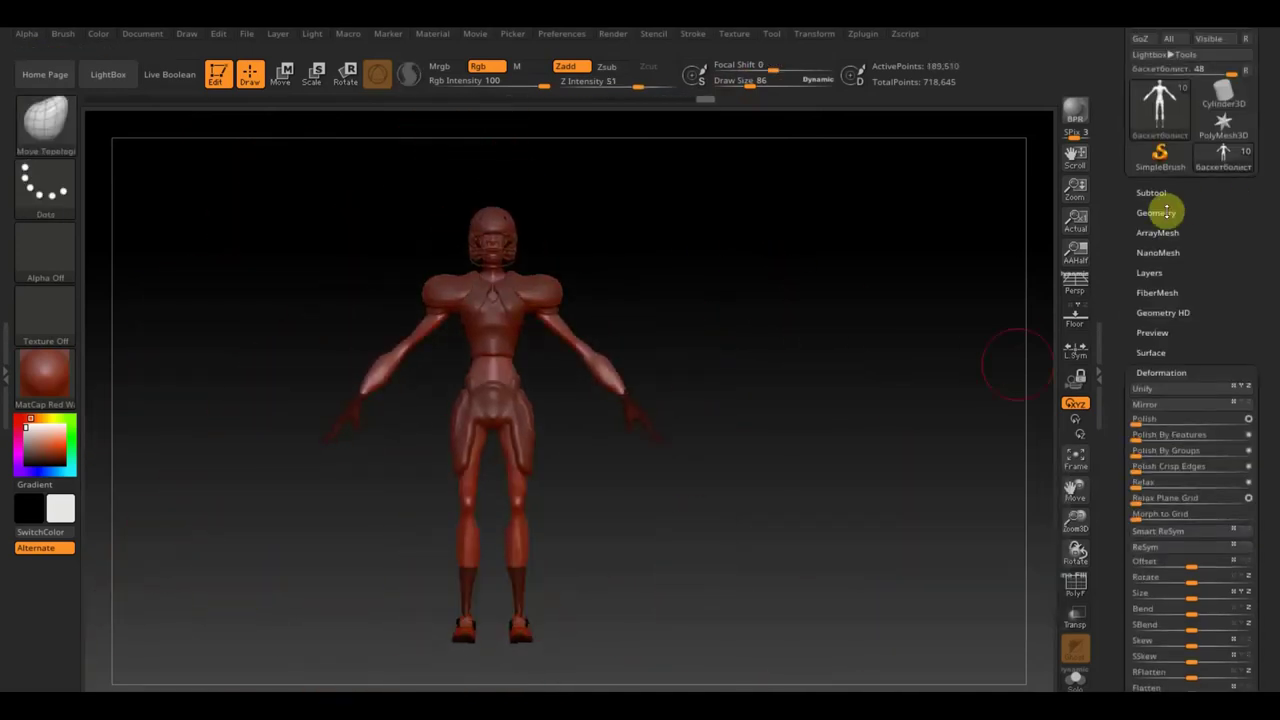
click(1150, 598)
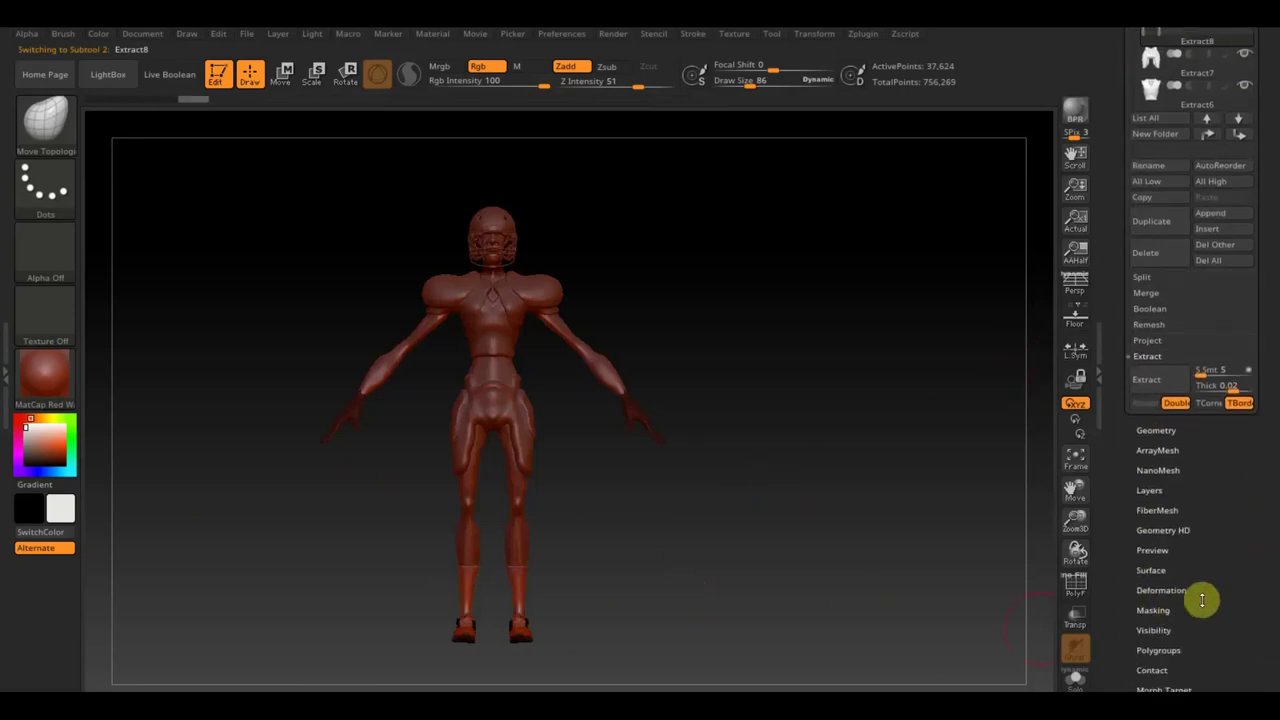
click(1174, 594)
drag(797, 414, 322, 228)
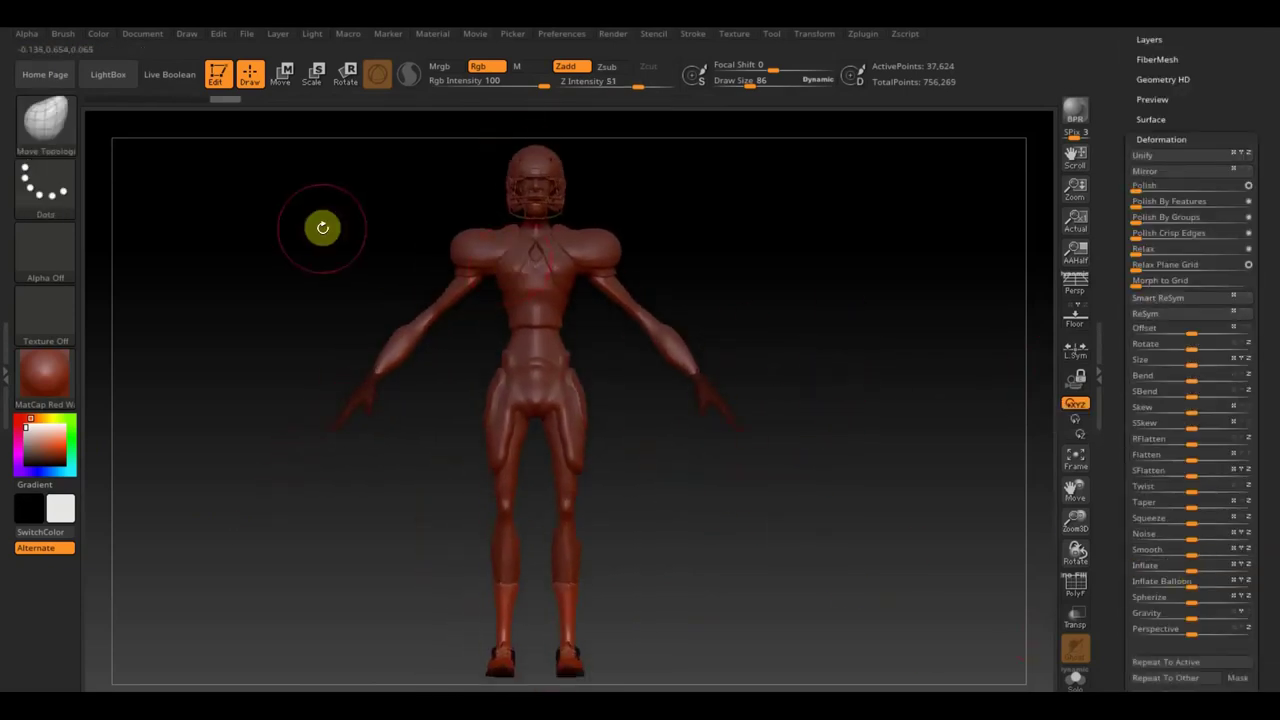
click(246, 33)
- Save the ZBrush project under a name in the project folder
click(340, 59)
double_click(205, 140)
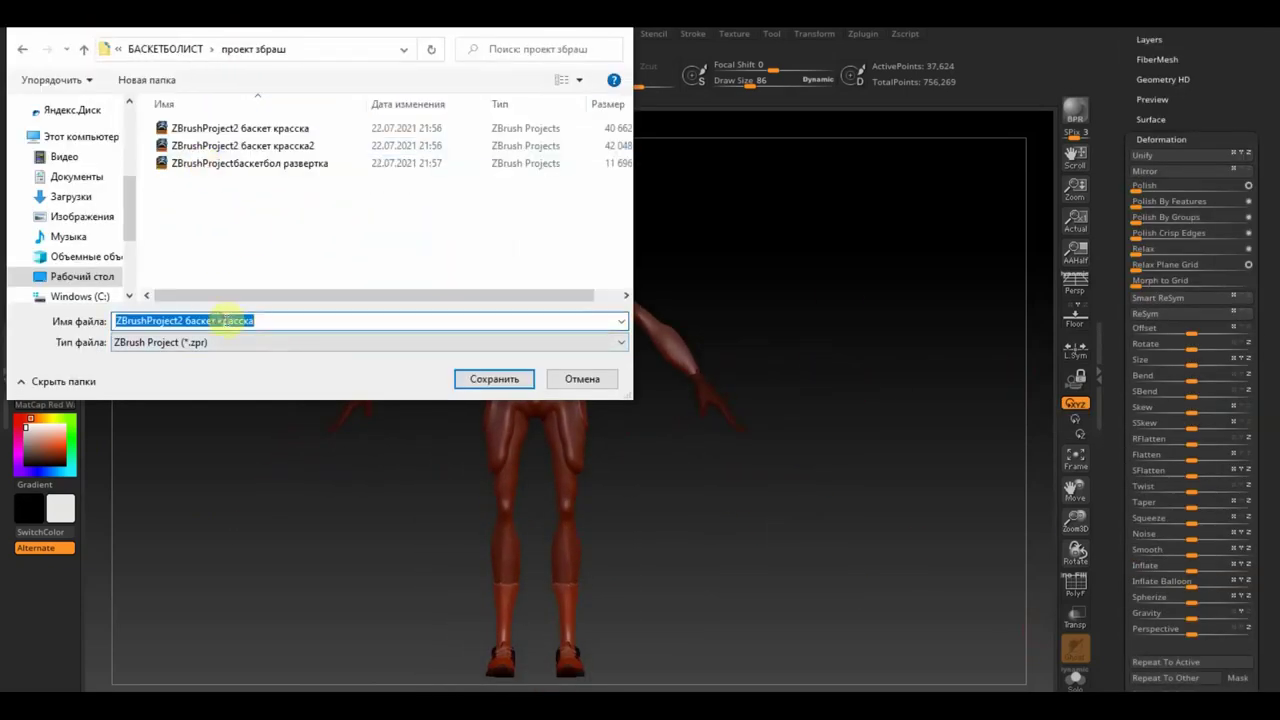
key(Return)
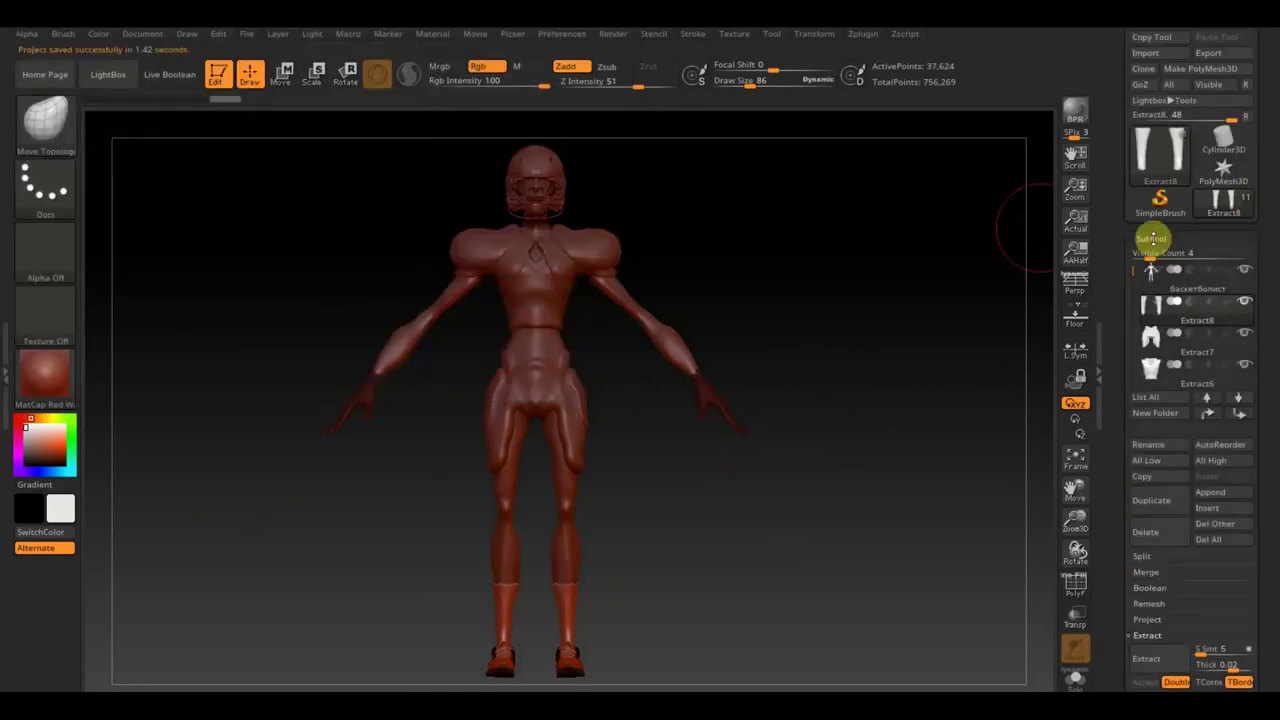
- Mask the chest, shoulders and body, then extract the masked area as a new subtool
click(1170, 295)
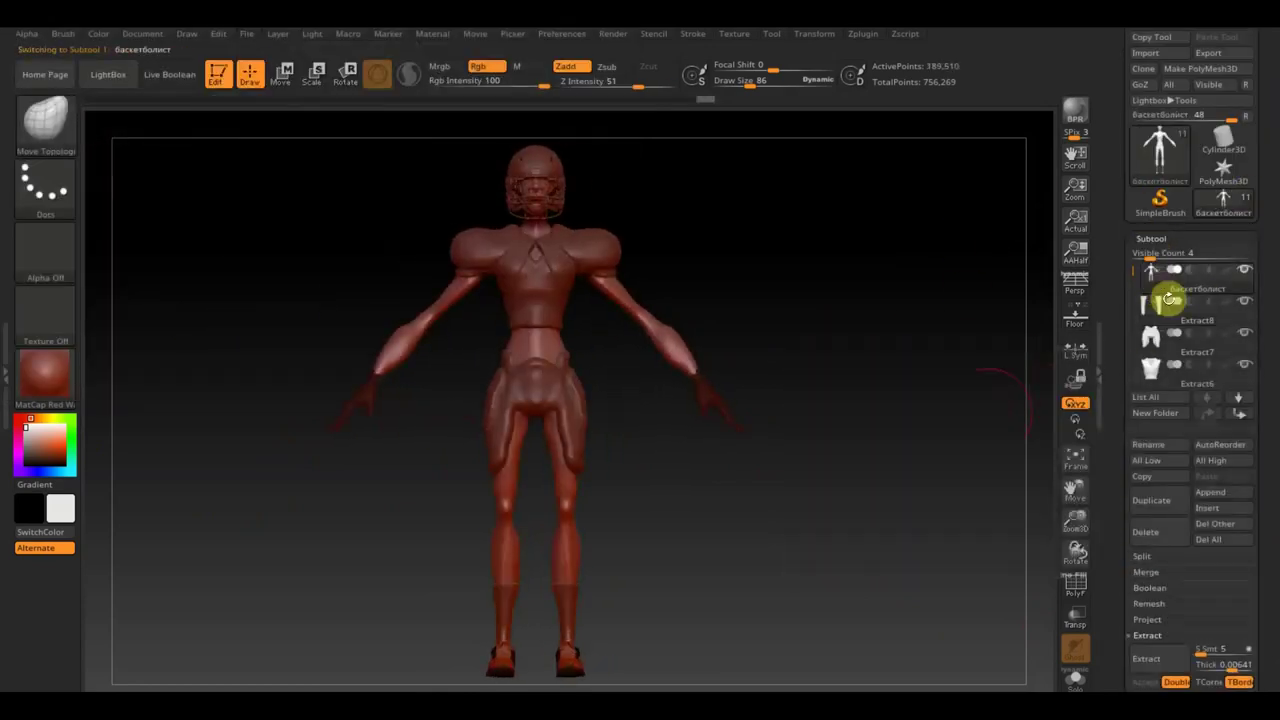
click(1152, 576)
mouse_move(1176, 367)
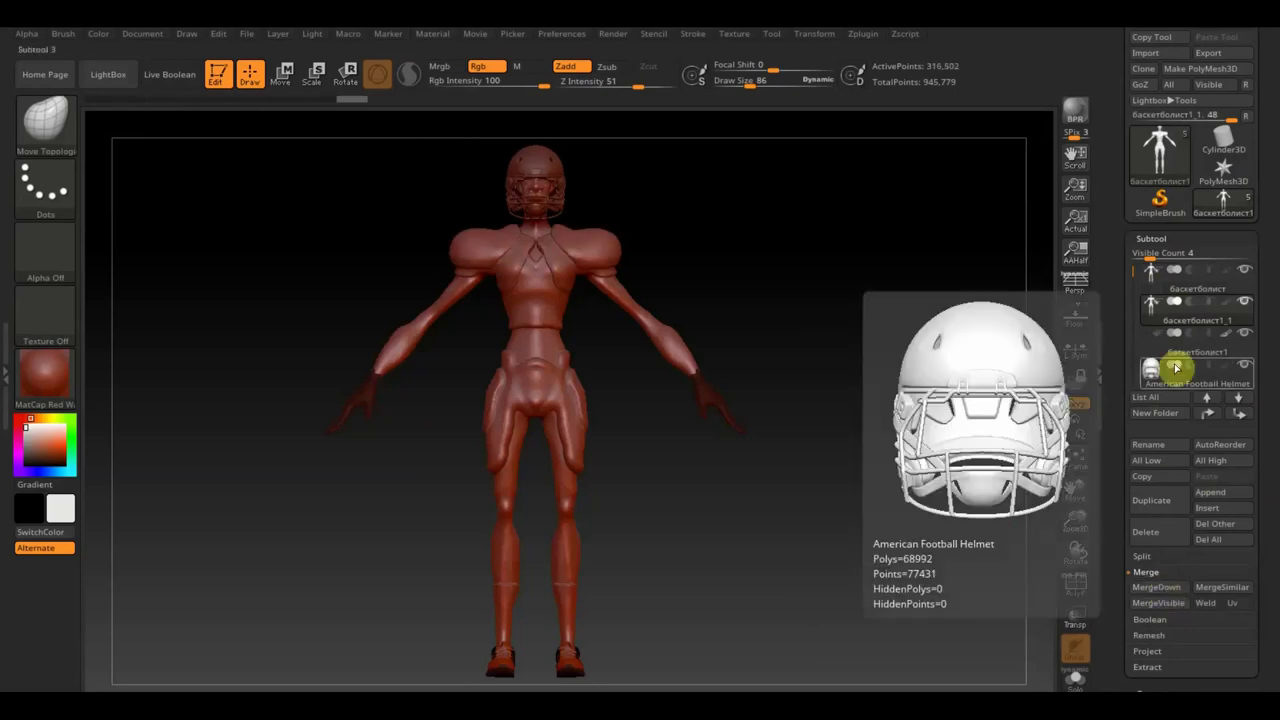
key(ctrl)
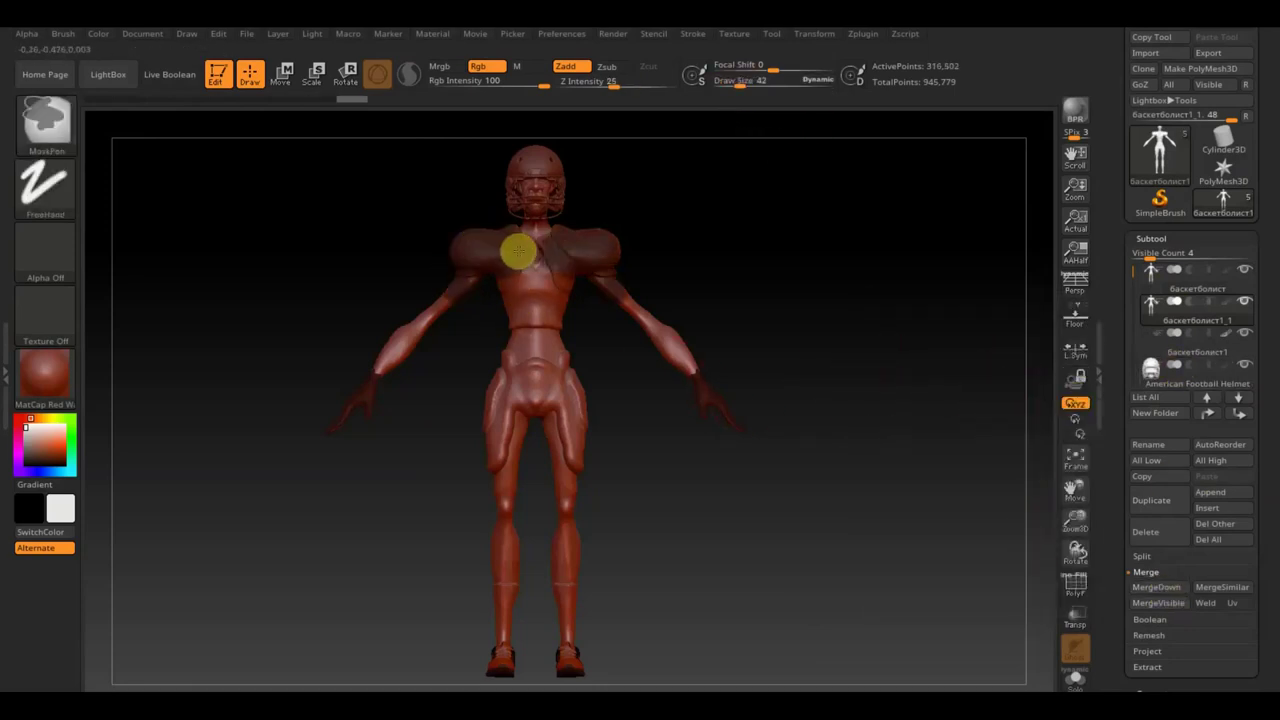
mouse_move(507, 313)
mouse_down()
mouse_move(405, 325)
mouse_move(689, 251)
mouse_move(640, 534)
mouse_move(400, 314)
mouse_up()
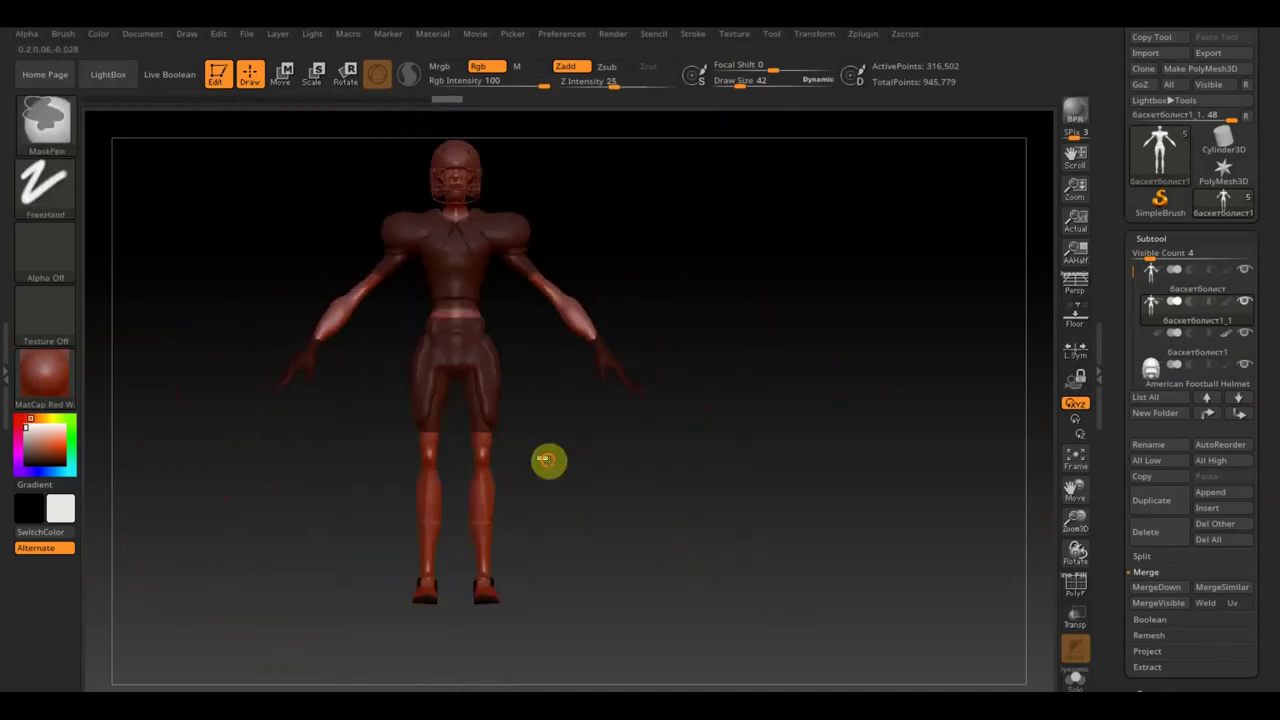
mouse_move(474, 500)
mouse_down()
mouse_move(594, 483)
mouse_move(536, 455)
mouse_move(720, 471)
mouse_up()
click(1147, 667)
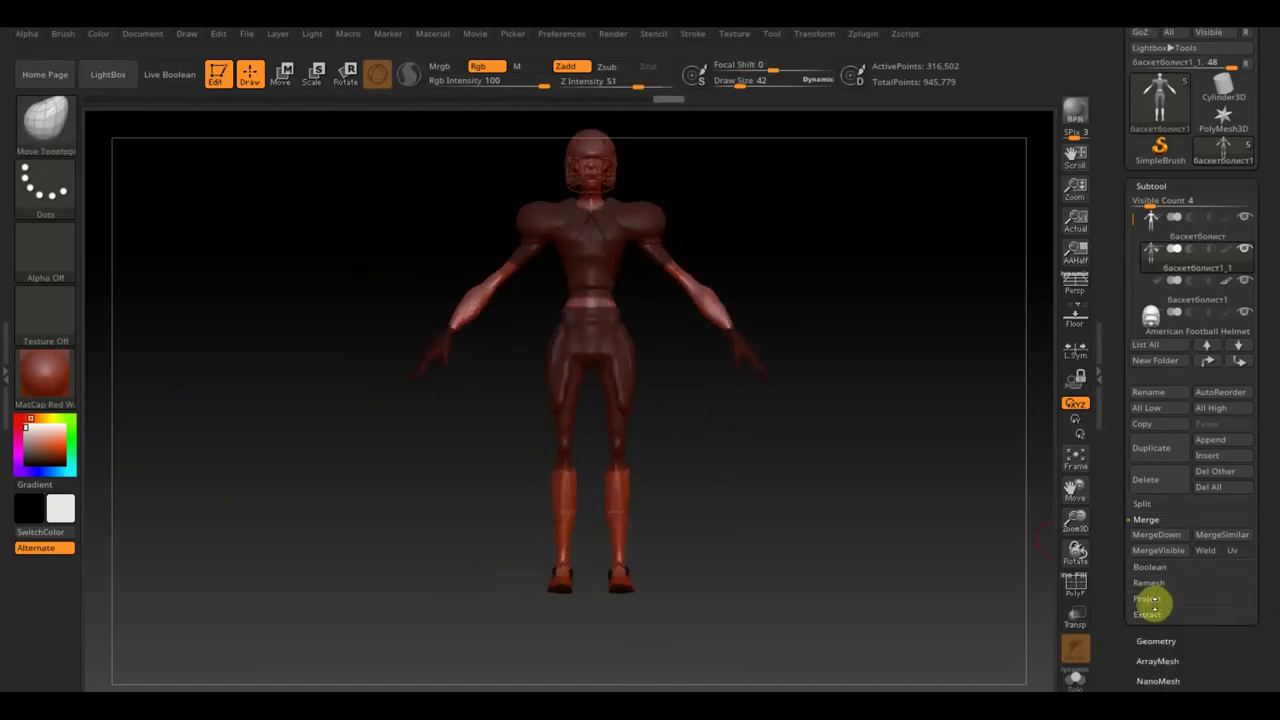
click(1146, 629)
- Check the extracted shell and export it as an OBJ to the desktop
mouse_move(718, 445)
mouse_down()
mouse_move(743, 451)
mouse_move(741, 420)
mouse_up()
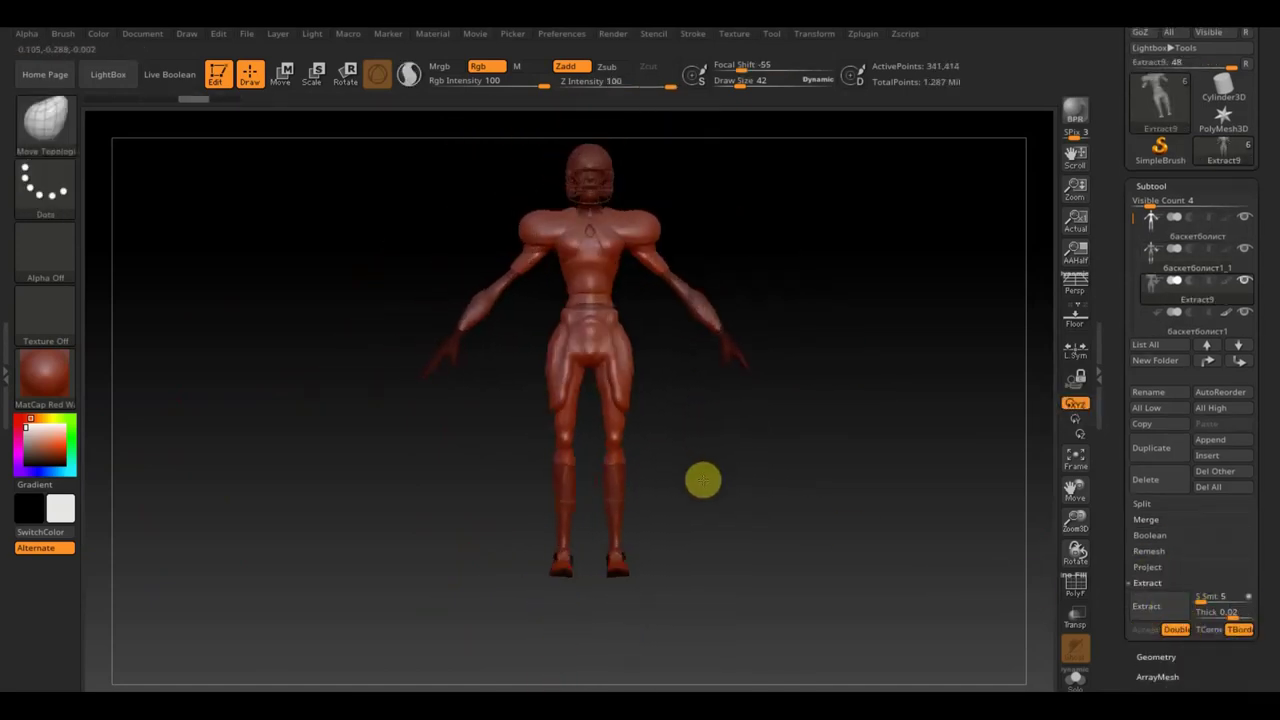
drag(703, 480, 749, 489)
click(60, 249)
click(515, 385)
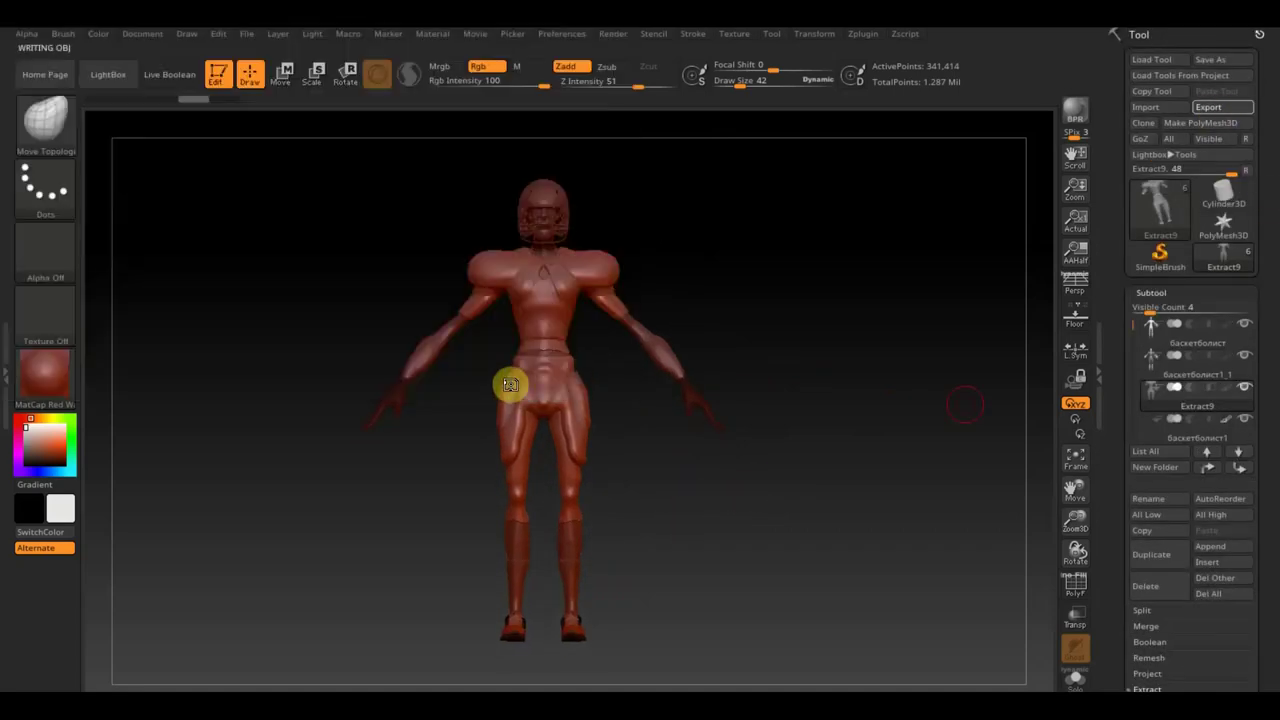
- Reopen the earlier player project and import the форма OBJ into the Extract6 subtool
click(246, 33)
click(291, 63)
double_click(206, 143)
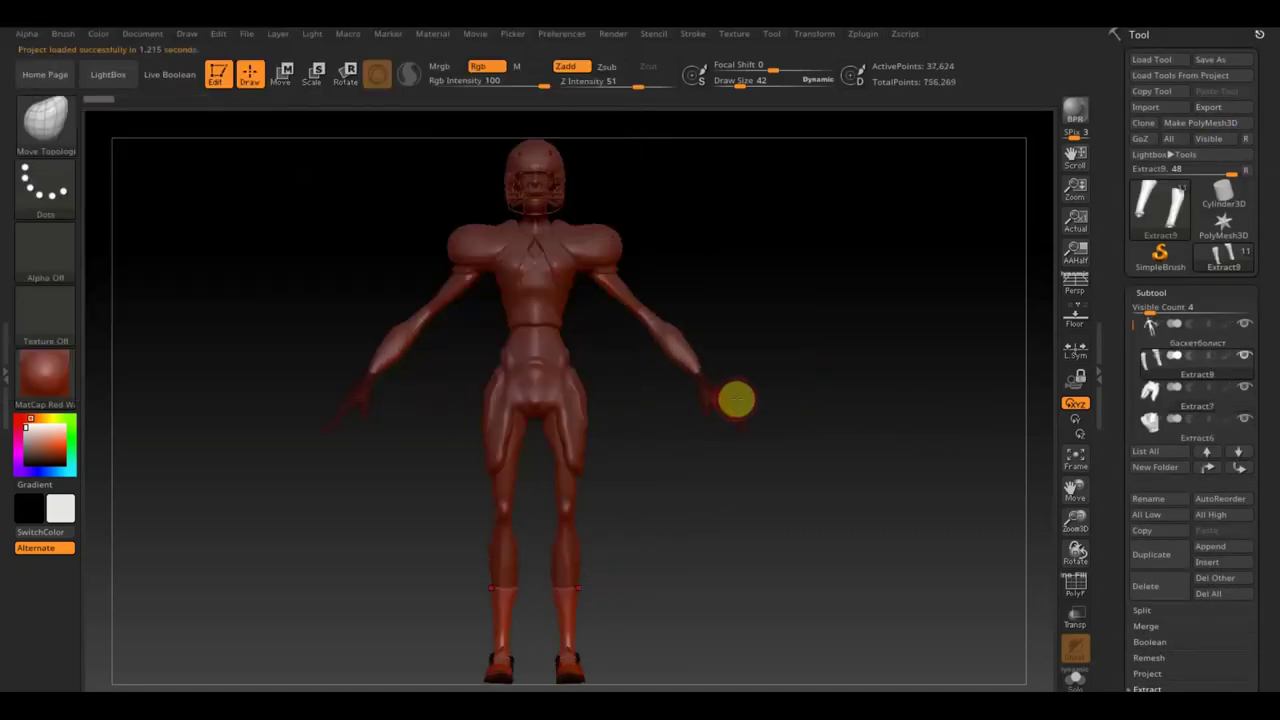
click(1155, 347)
click(1150, 420)
click(1145, 107)
click(63, 251)
double_click(571, 195)
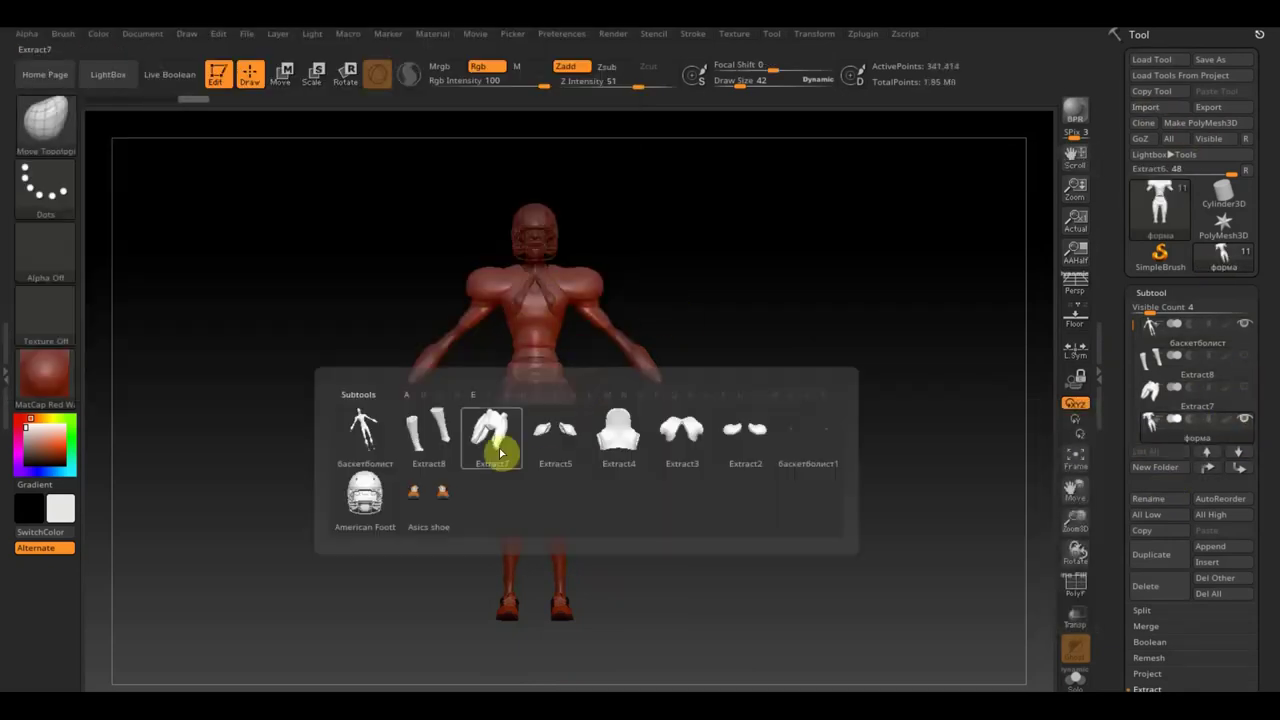
- Select the new форма subtool, zoom in on the torso and lower the intensity
click(494, 446)
click(1240, 458)
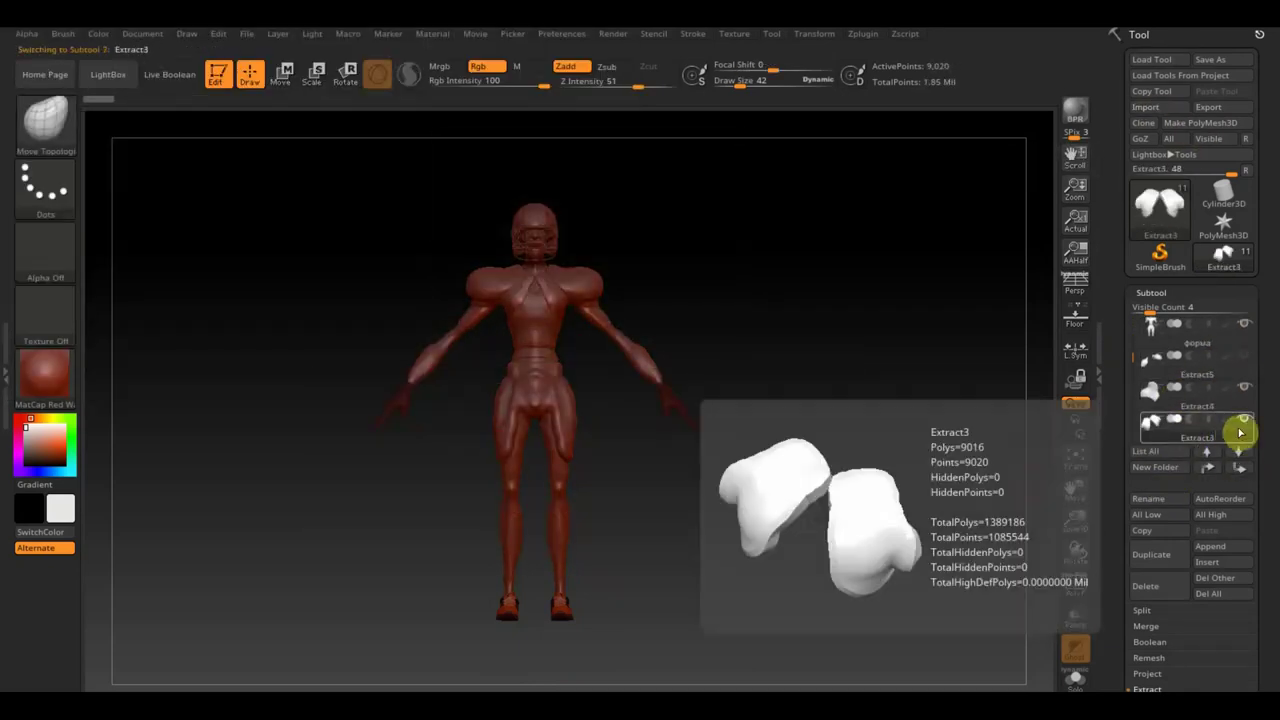
click(806, 449)
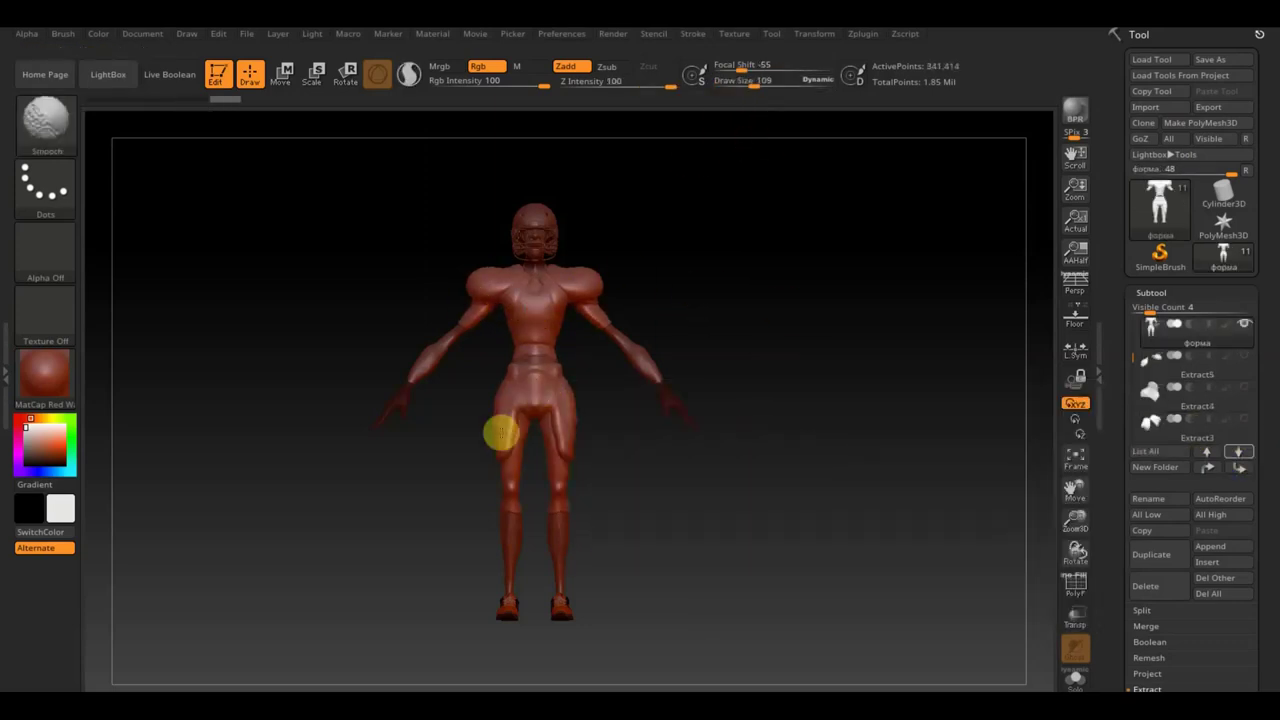
mouse_move(497, 400)
mouse_down()
mouse_move(808, 343)
mouse_move(83, 163)
mouse_up()
click(75, 38)
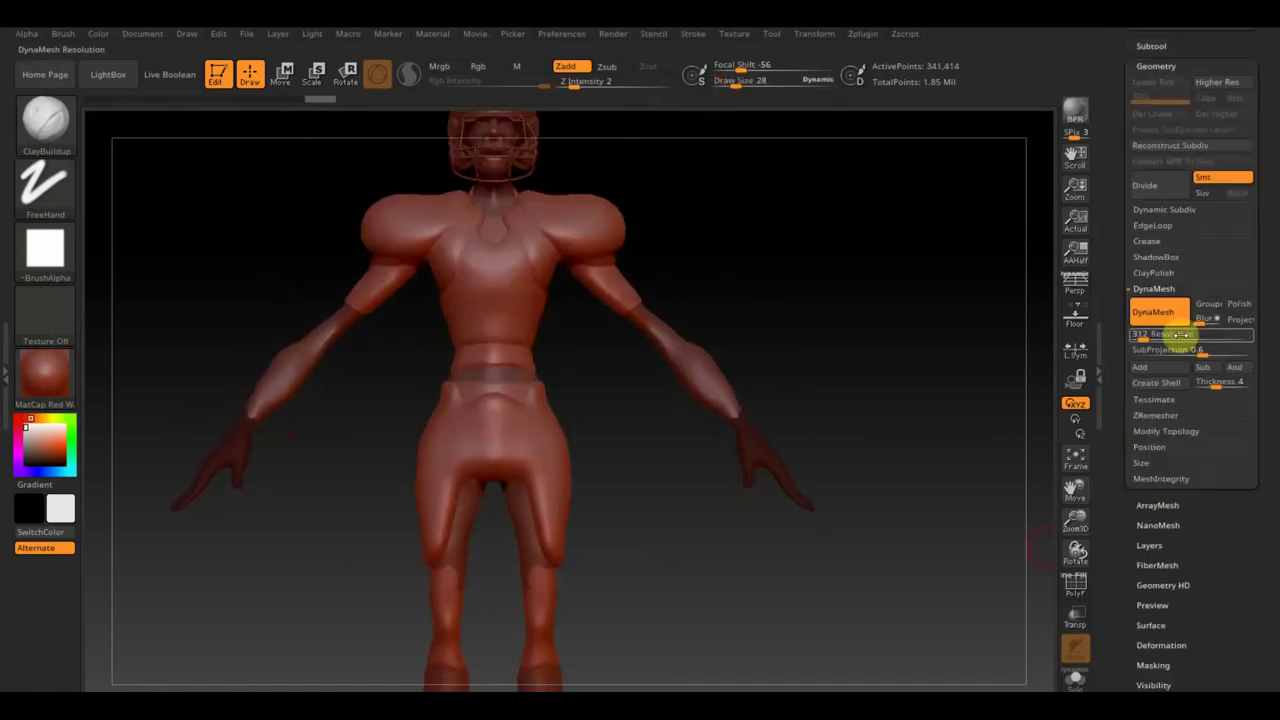
- DynaMesh the форма uniform at resolution 496 and inspect it from all sides
click(1158, 318)
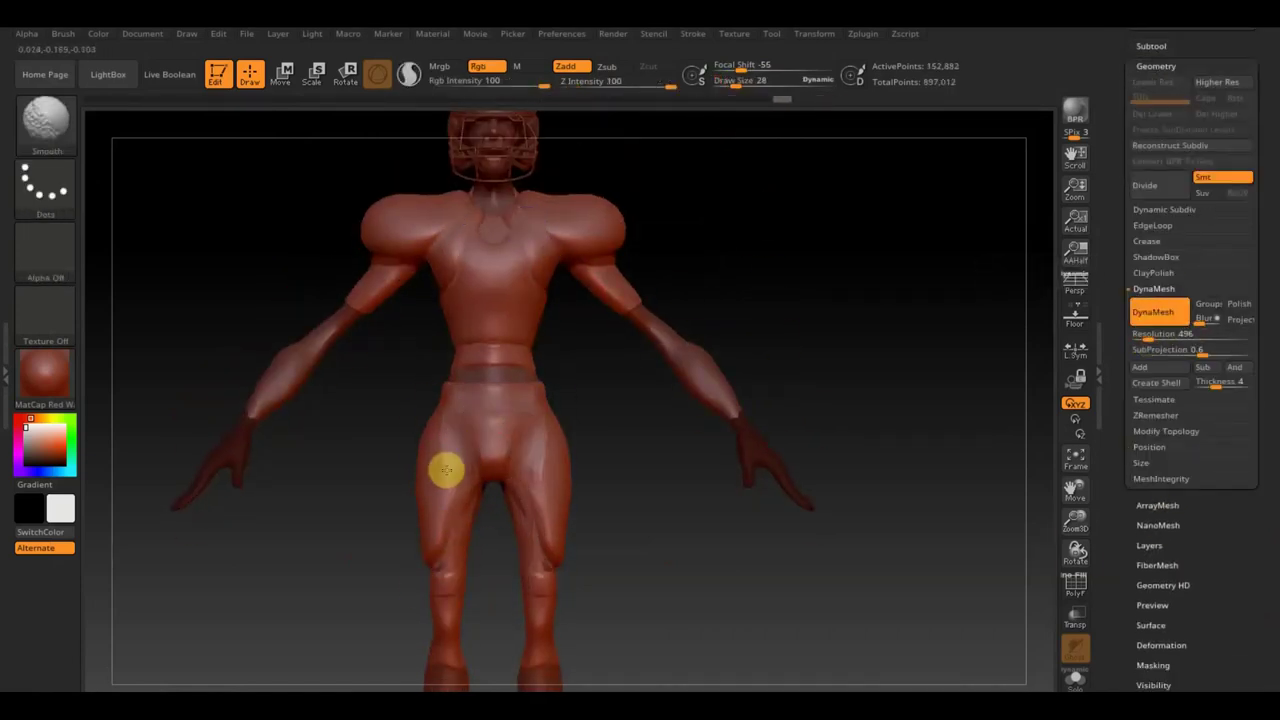
alt+drag(443, 466, 589, 443)
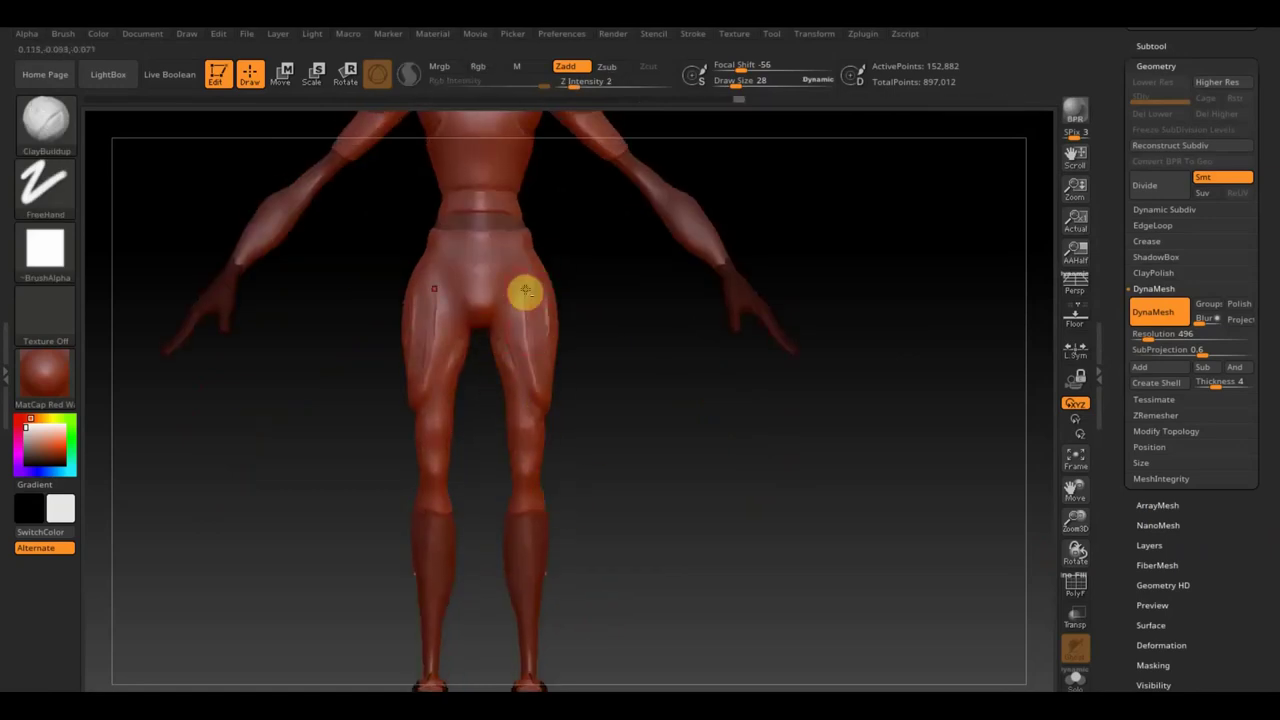
right_drag(540, 497, 533, 358)
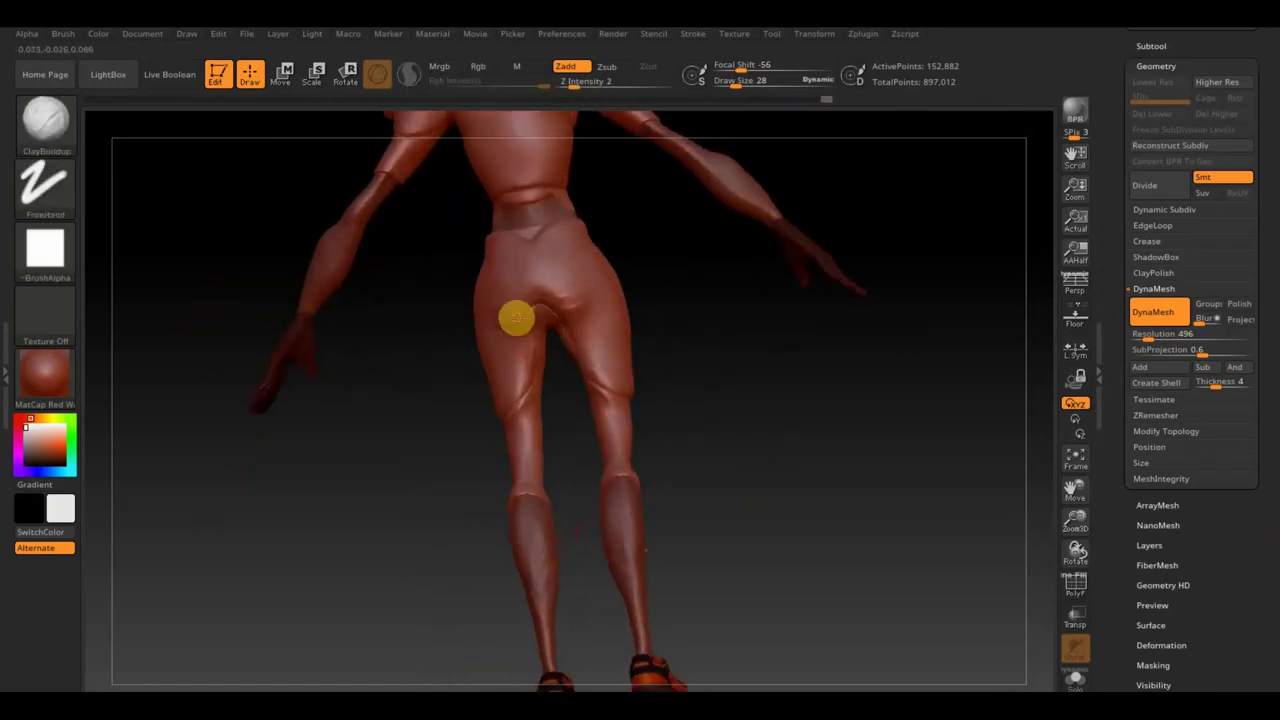
mouse_move(577, 281)
right_down()
mouse_move(579, 239)
mouse_move(546, 214)
mouse_move(486, 383)
mouse_move(371, 457)
mouse_move(580, 486)
mouse_move(716, 601)
right_up()
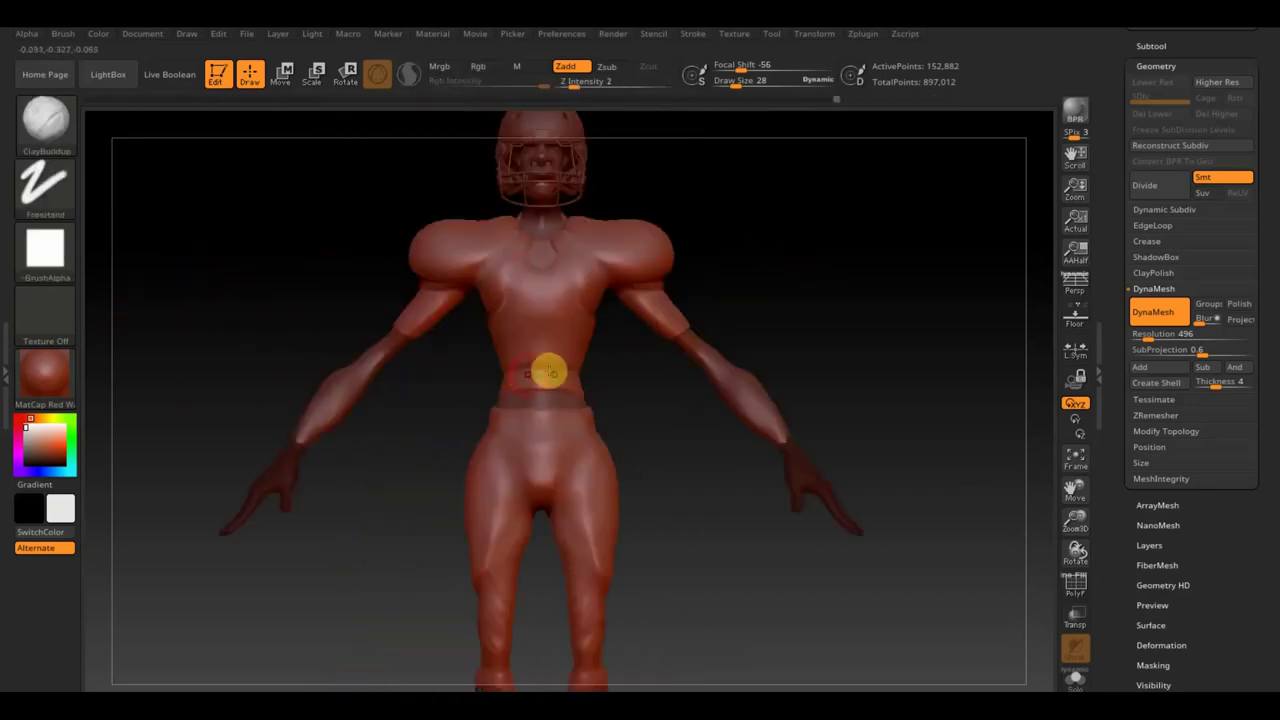
key(b)
key(m)
key(t)
mouse_move(570, 393)
right_down()
mouse_move(463, 429)
mouse_move(737, 83)
right_up()
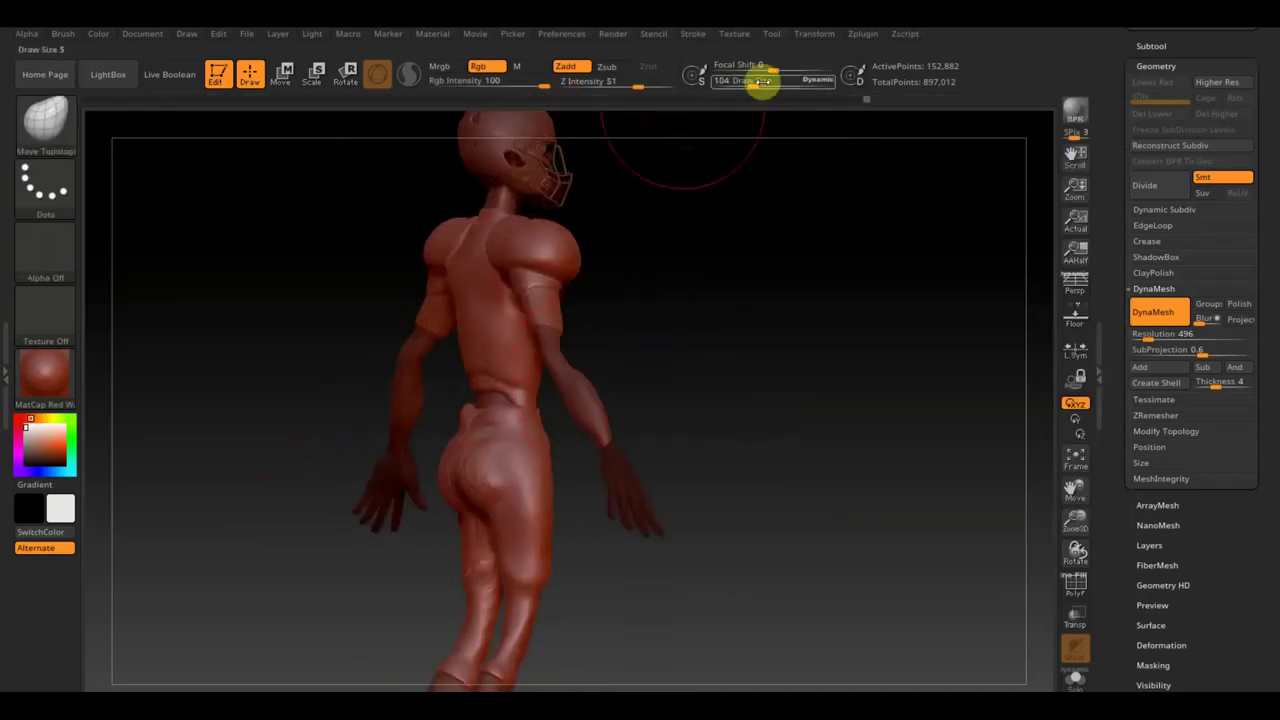
right_drag(518, 398, 509, 308)
mouse_move(760, 222)
right_down()
mouse_move(517, 303)
mouse_move(409, 246)
mouse_move(360, 277)
mouse_move(396, 293)
right_up()
mouse_move(417, 416)
shift+right_down()
mouse_move(583, 246)
mouse_move(651, 354)
mouse_move(361, 349)
shift+right_up()
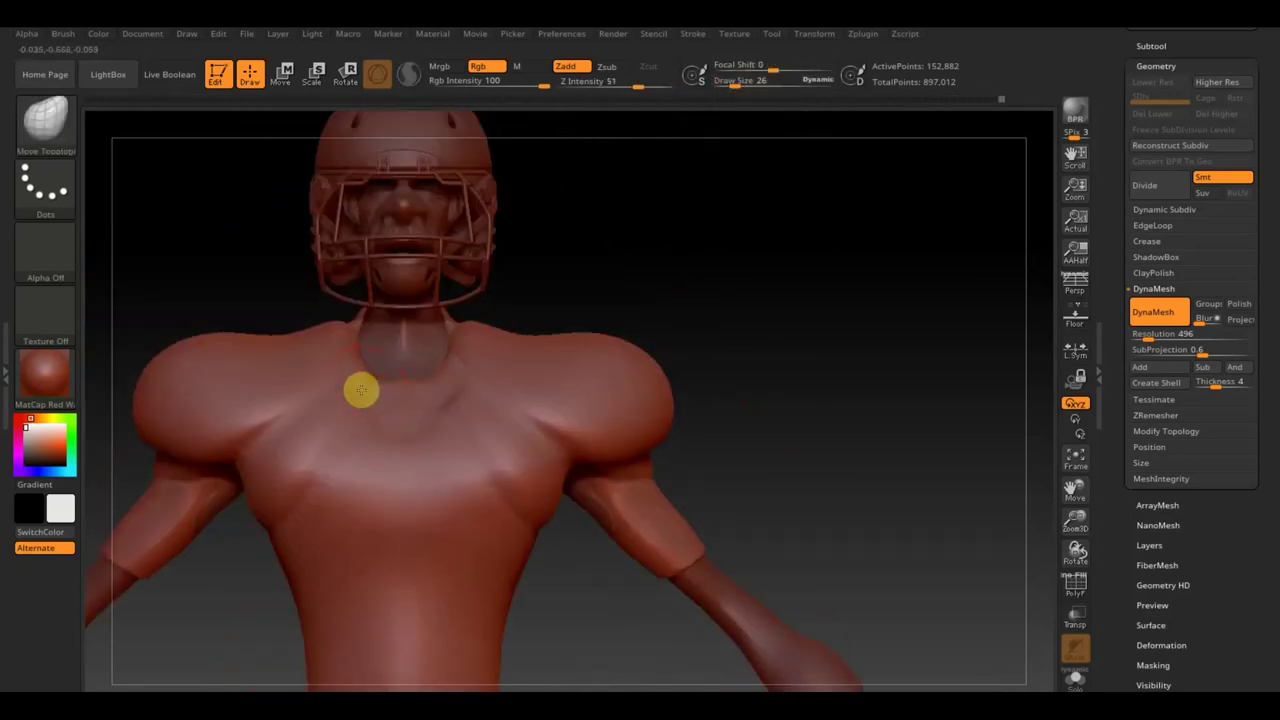
right_drag(843, 430, 530, 547)
- Save the project with the remeshed uniform
right_drag(451, 580, 689, 646)
click(246, 33)
click(343, 50)
click(491, 374)
- Zoom on the torso and hips and show the Standard brush's auto masking options
alt+right_drag(642, 313, 680, 404)
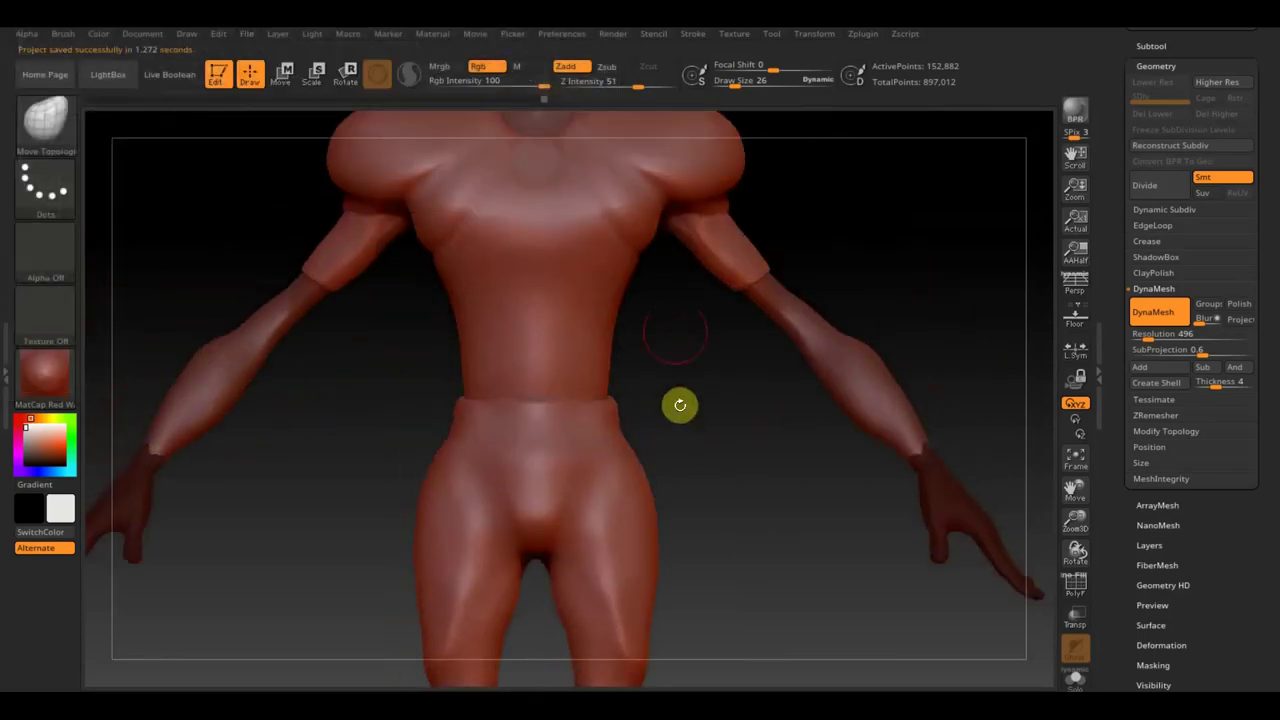
key(b)
click(508, 143)
click(45, 185)
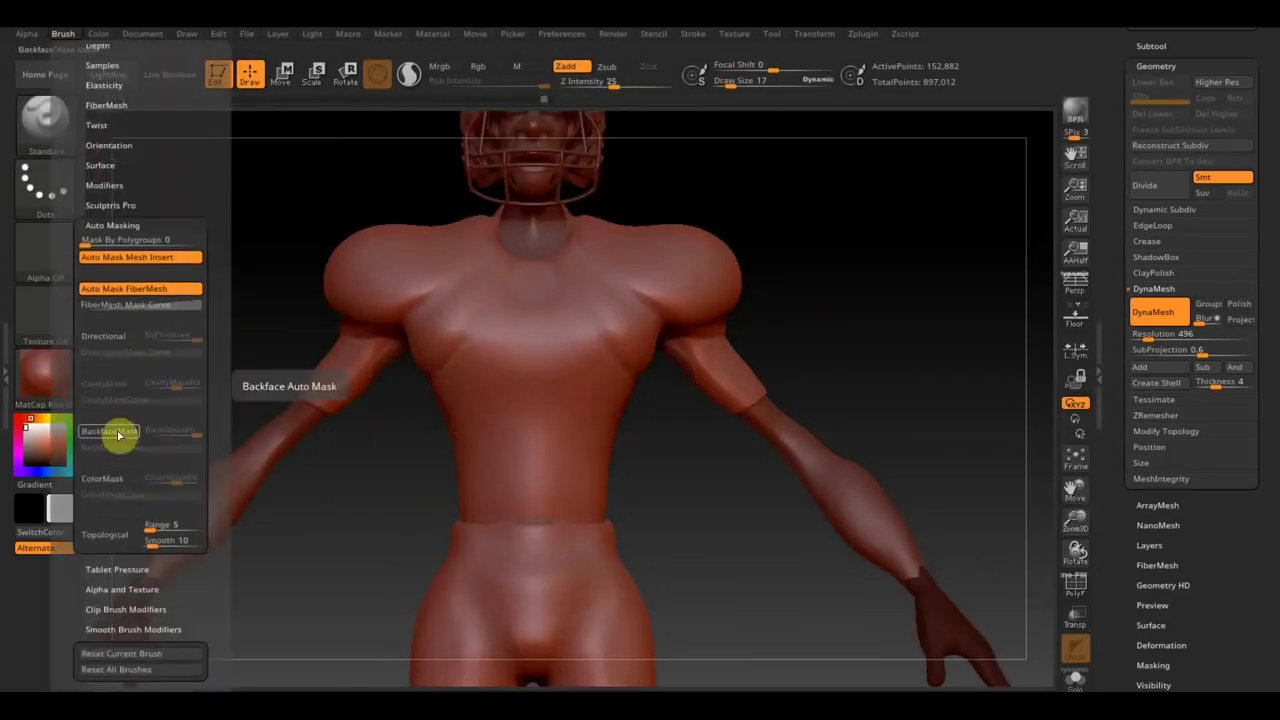
- Turn on backface masking and smooth the jersey's shoulder seam with ClayBuildup
click(120, 434)
alt+right_drag(740, 472, 742, 672)
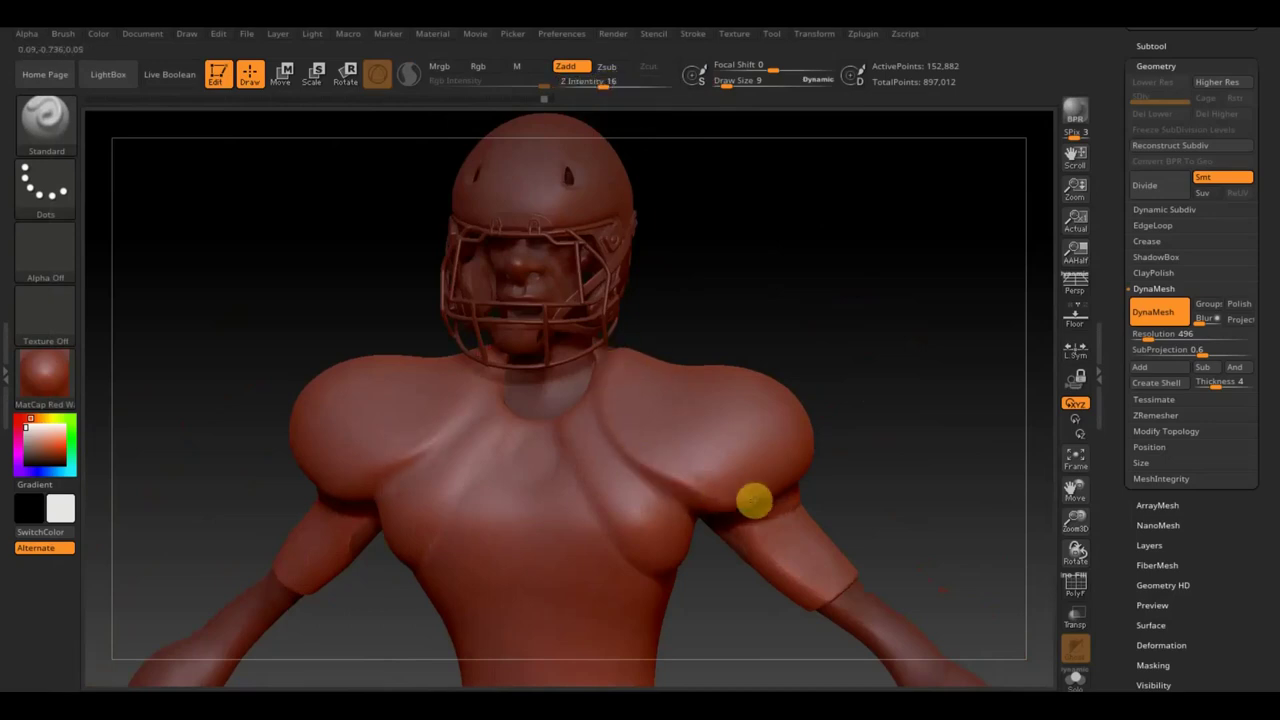
right_drag(618, 432, 510, 340)
mouse_move(506, 390)
right_down()
mouse_move(766, 340)
mouse_move(480, 331)
mouse_move(583, 357)
mouse_move(524, 414)
right_up()
key(b)
key(c)
key(b)
right_drag(454, 451, 669, 383)
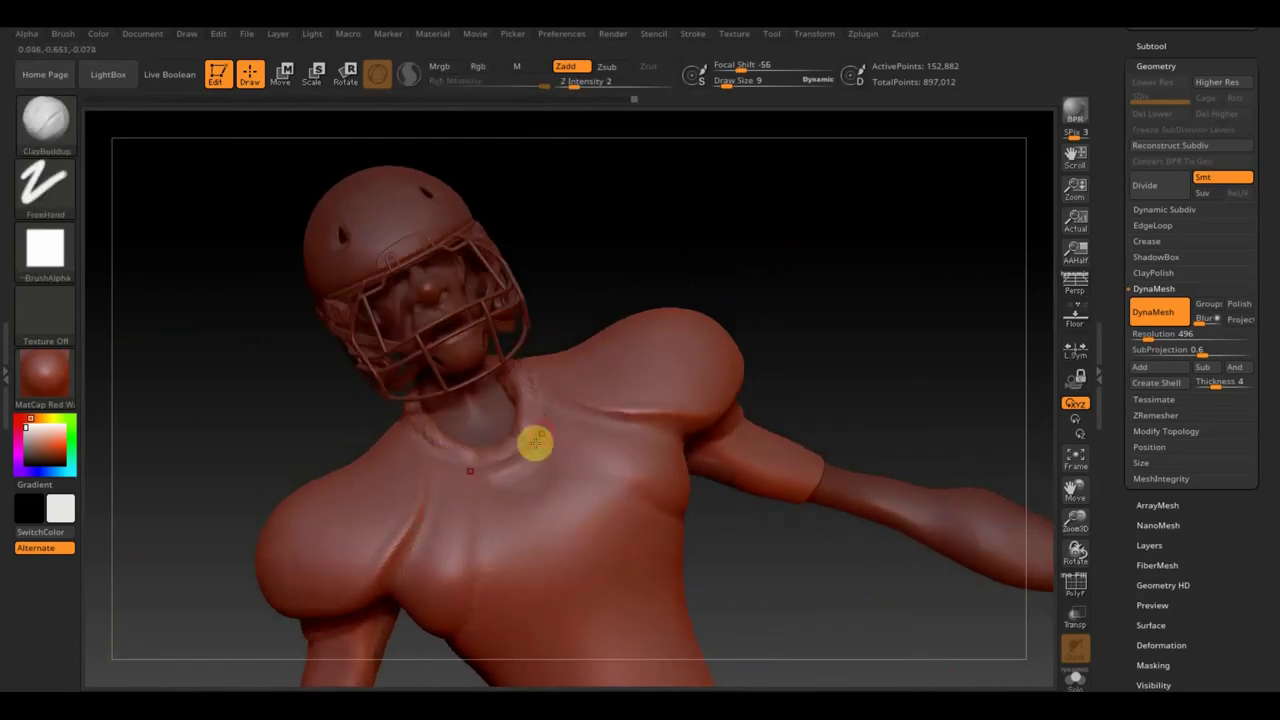
mouse_move(563, 445)
right_down()
mouse_move(729, 543)
mouse_move(323, 443)
mouse_move(354, 489)
mouse_move(608, 400)
mouse_move(352, 508)
right_up()
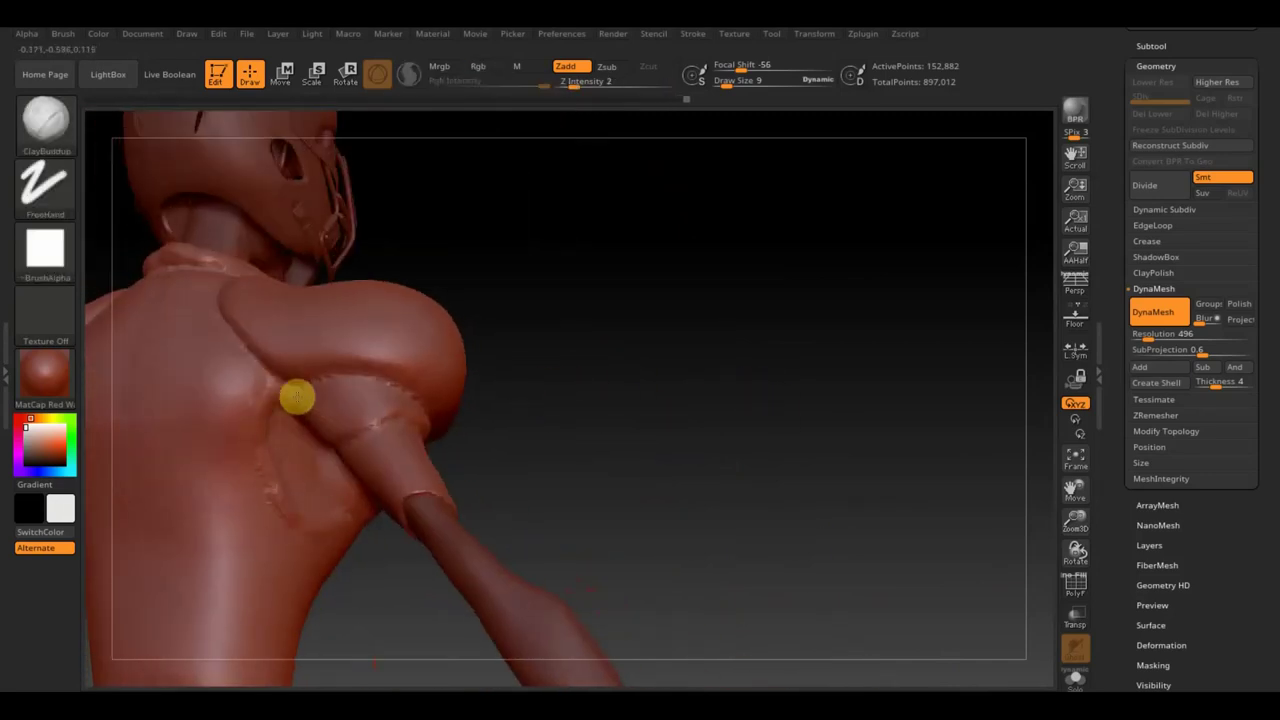
mouse_move(265, 368)
right_down()
mouse_move(431, 546)
mouse_move(551, 440)
mouse_move(453, 509)
mouse_move(568, 429)
mouse_move(471, 611)
mouse_move(631, 540)
mouse_move(718, 398)
mouse_move(558, 157)
right_up()
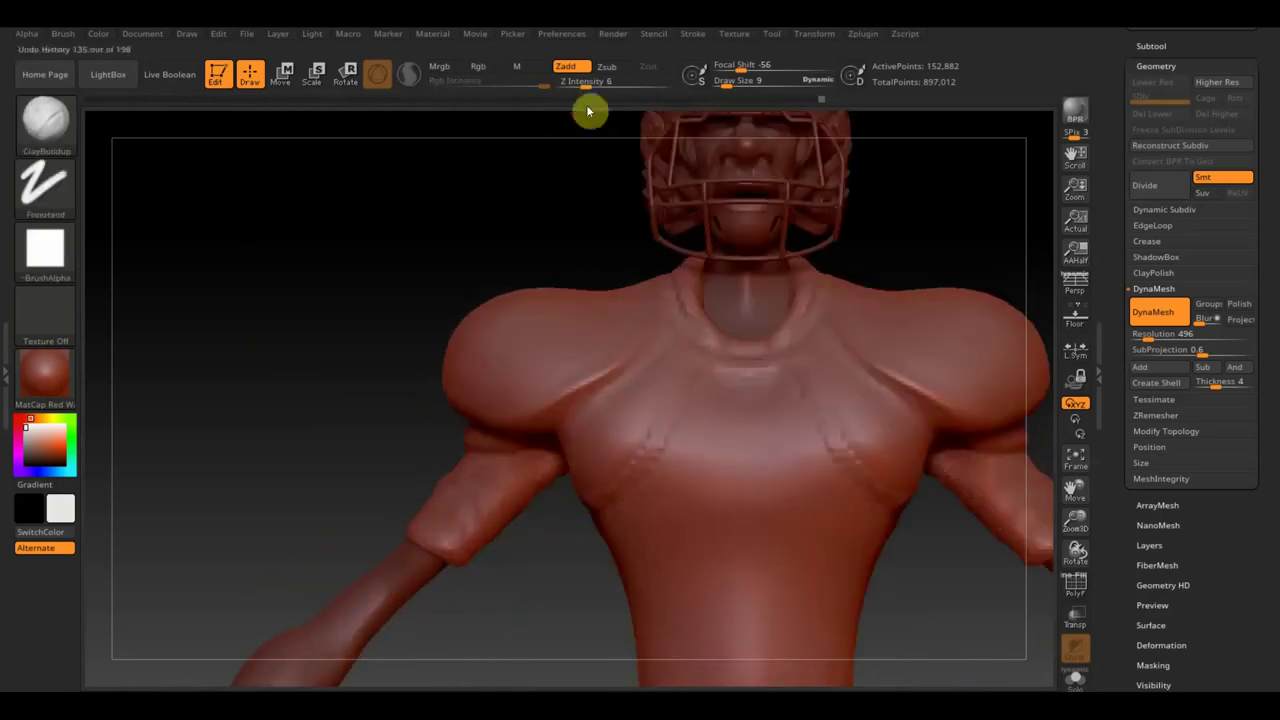
- Set brush size 21 and smooth the folds on the jersey's back
alt+right_drag(660, 414, 724, 333)
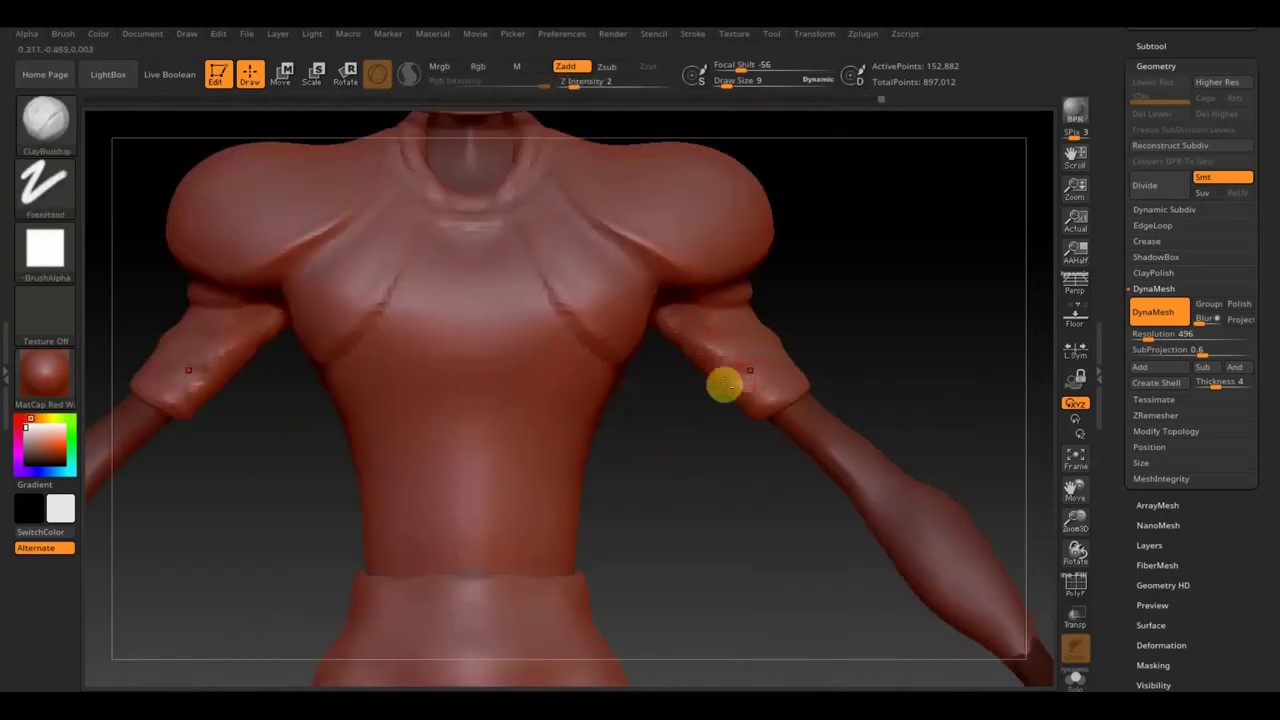
right_drag(720, 395, 769, 557)
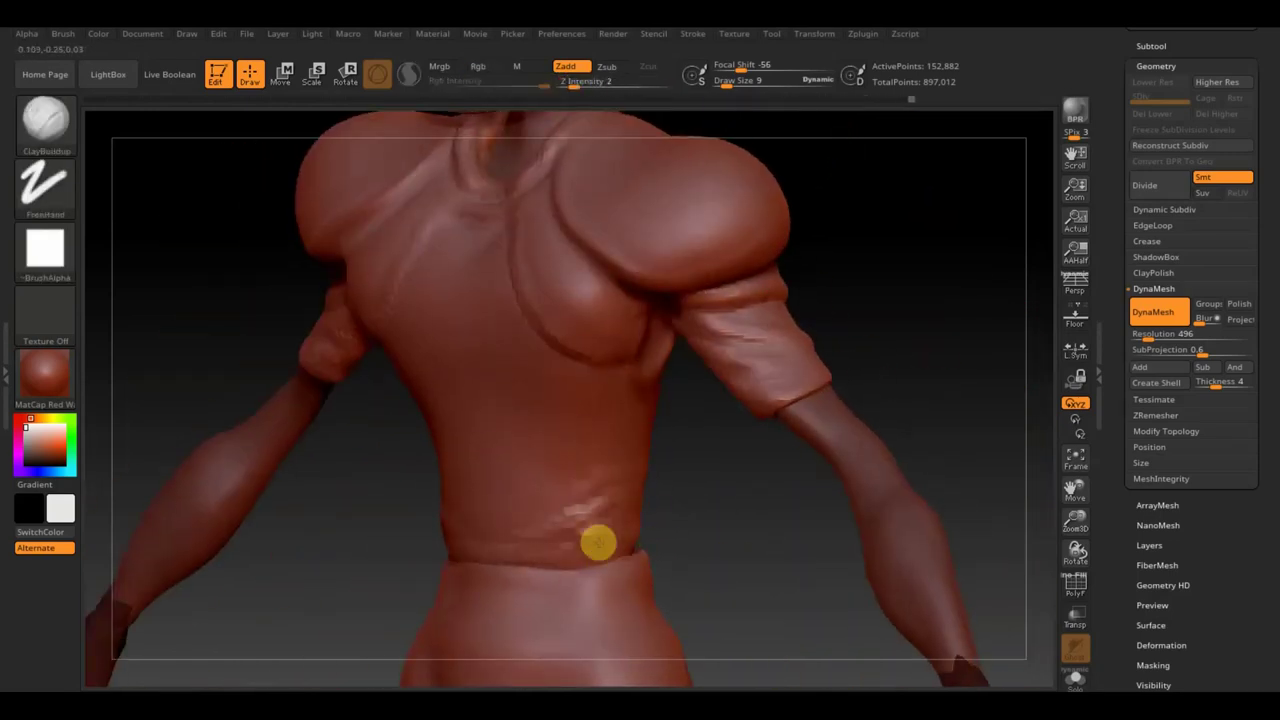
right_drag(577, 541, 700, 400)
drag(723, 80, 737, 80)
right_drag(700, 400, 772, 513)
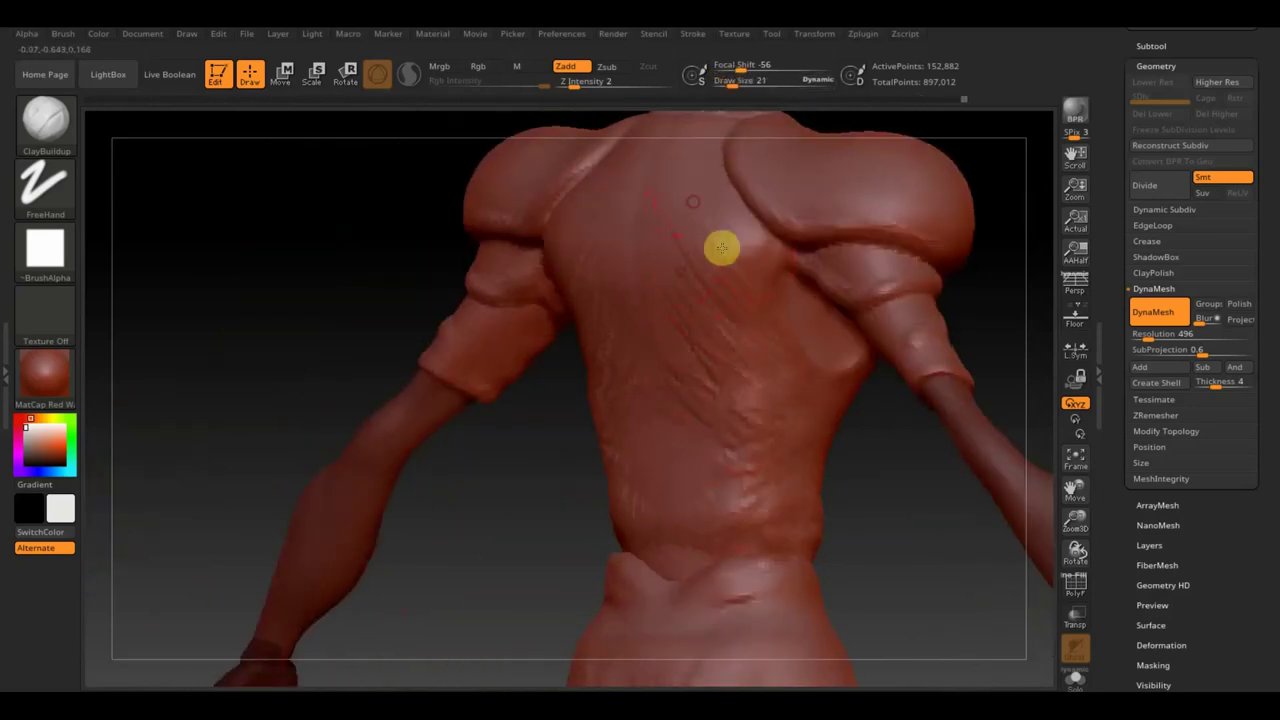
key(shift)
mouse_move(769, 586)
right_down()
mouse_move(697, 514)
mouse_move(903, 500)
mouse_move(330, 150)
right_up()
- Reshape the legs around the knees with the Move Topological brush
key(b)
click(330, 150)
mouse_move(648, 581)
right_down()
mouse_move(566, 463)
mouse_move(900, 477)
mouse_move(811, 360)
mouse_move(617, 545)
mouse_move(709, 566)
mouse_move(923, 453)
right_up()
right_drag(652, 588, 643, 489)
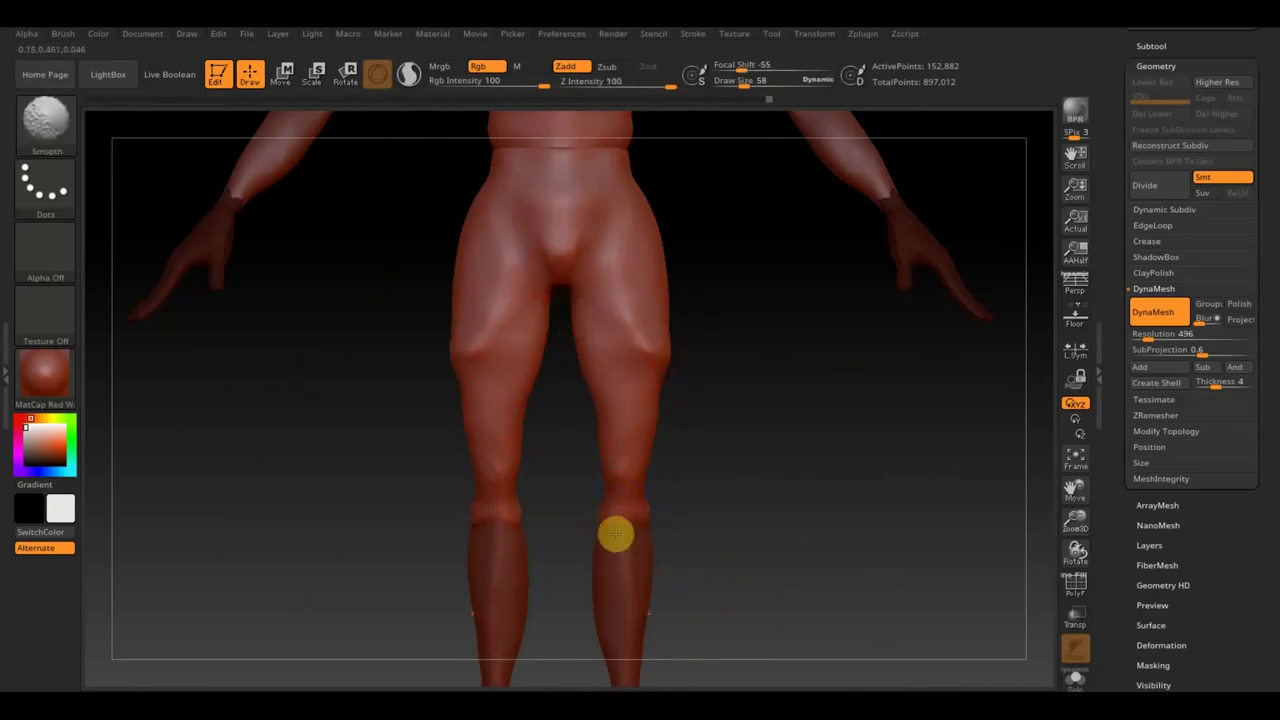
alt+right_drag(832, 577, 854, 457)
key(b)
key(c)
key(b)
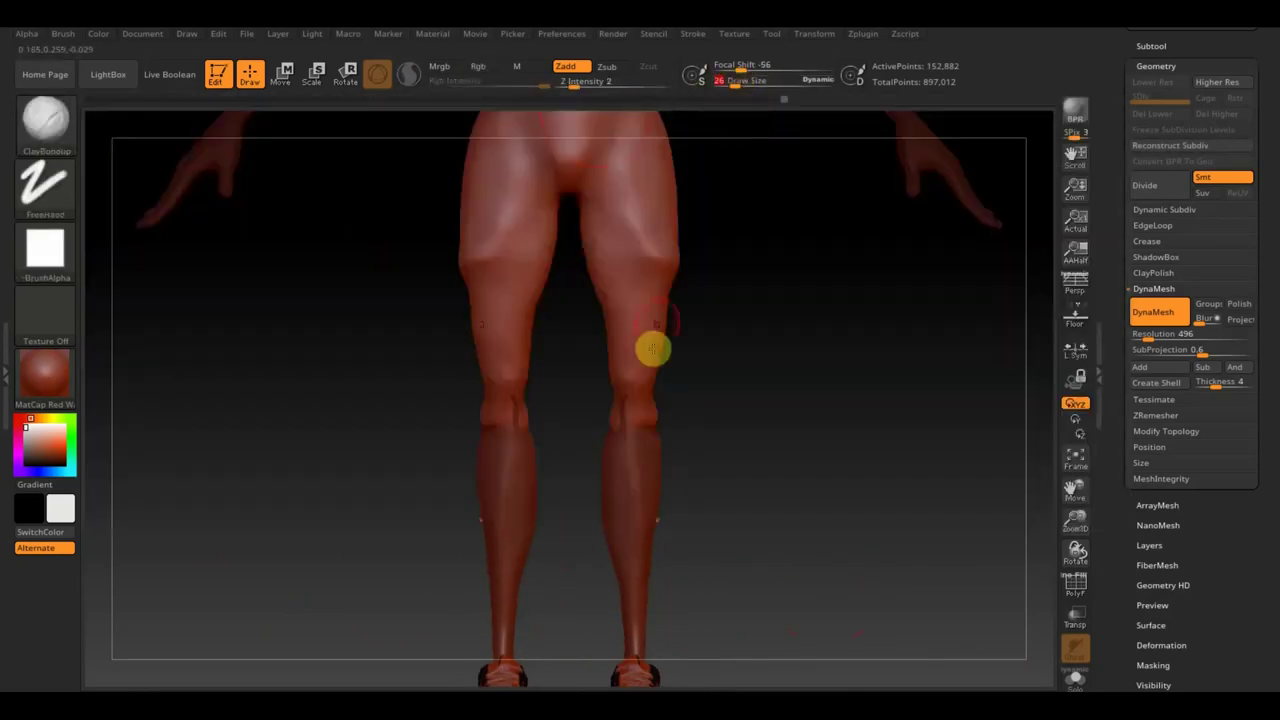
mouse_move(627, 387)
right_down()
mouse_move(726, 380)
mouse_move(946, 503)
mouse_move(883, 311)
right_up()
- Select the helmet subtool and activate the Move gizmo on it
key(n)
click(588, 481)
key(w)
mouse_move(557, 131)
right_down()
mouse_move(834, 386)
mouse_move(867, 475)
mouse_move(567, 227)
right_up()
key(f)
mouse_move(618, 283)
right_down()
mouse_move(777, 346)
mouse_move(723, 449)
right_up()
- Delete a leftover extracted subtool from the SubTool list
key(f)
click(1150, 46)
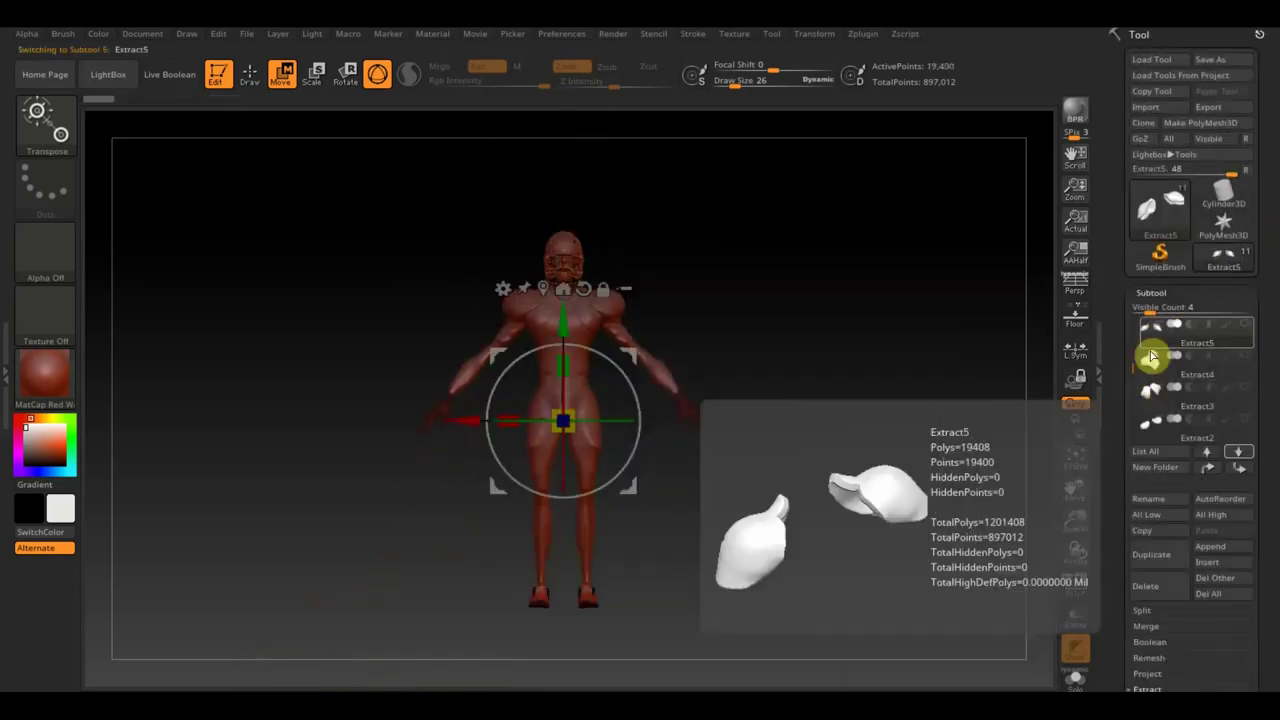
click(1150, 422)
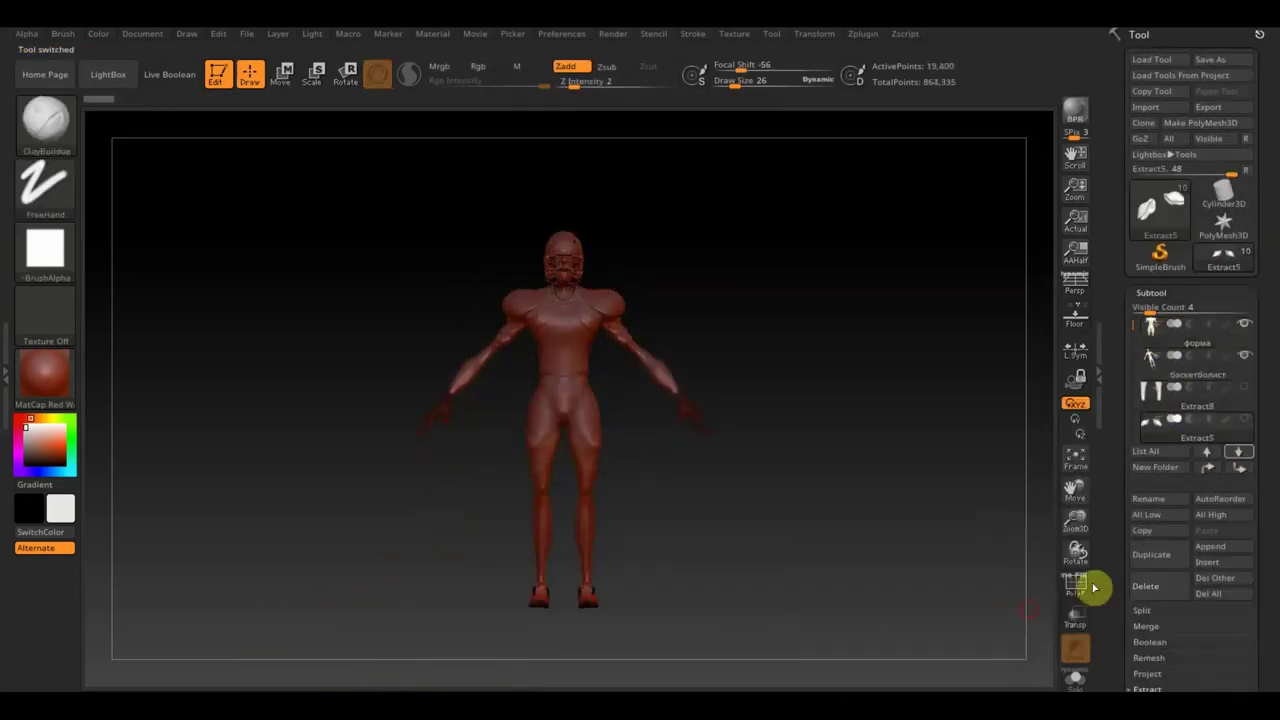
click(1140, 588)
click(1125, 624)
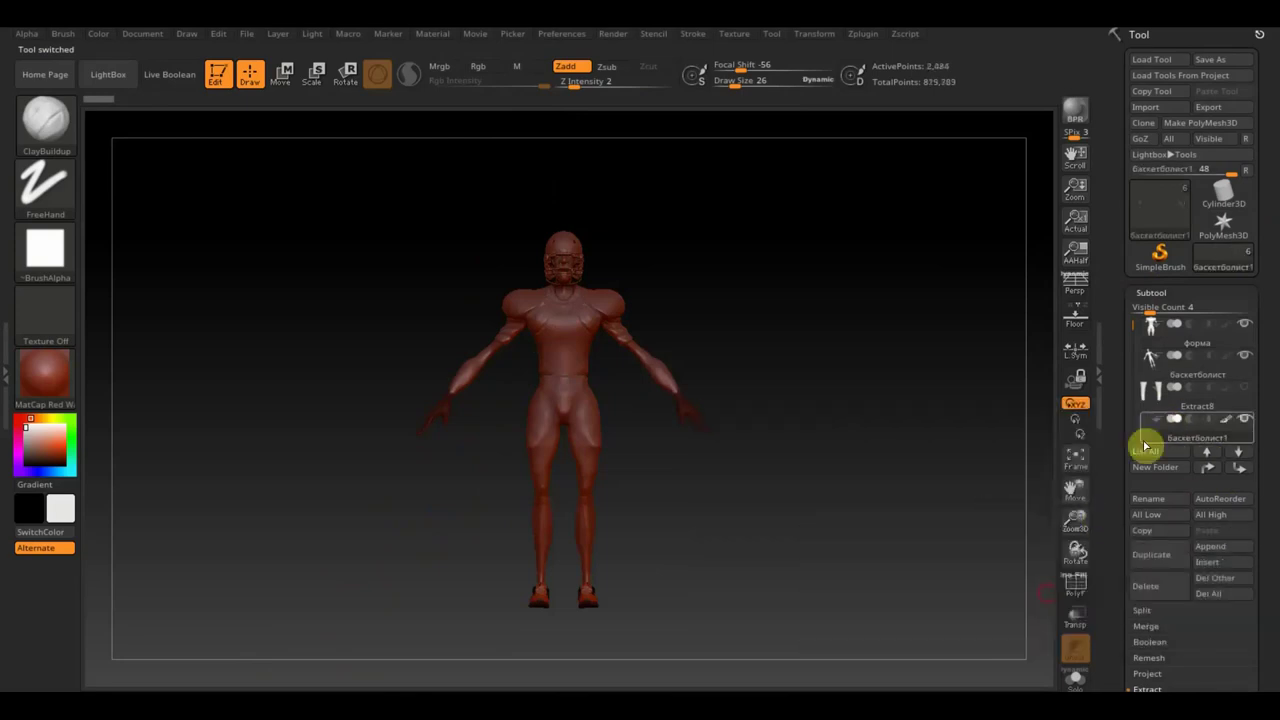
- Select the Extract8 leg piece and work on the legs and shoes
click(1155, 440)
drag(1040, 520, 894, 514)
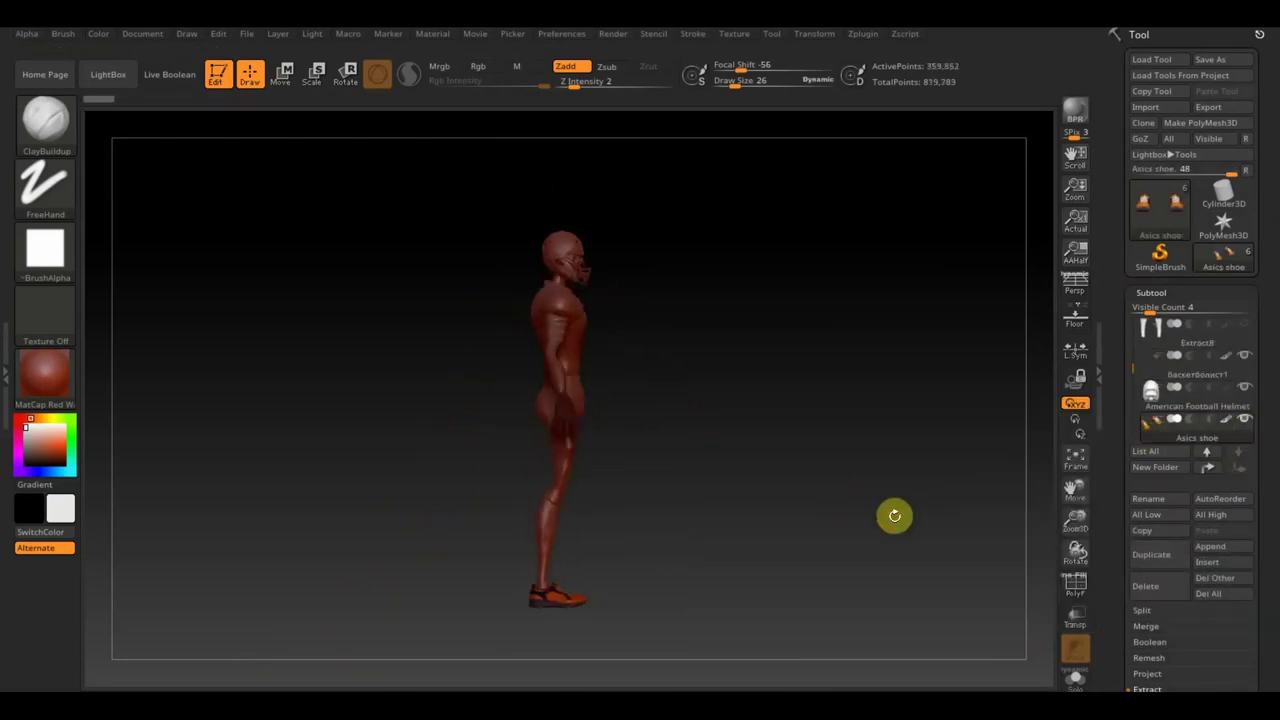
alt+click(606, 428)
drag(526, 494, 539, 476)
mouse_move(539, 476)
right_down()
mouse_move(543, 423)
mouse_move(511, 409)
mouse_move(534, 494)
mouse_move(572, 436)
mouse_move(557, 403)
mouse_move(691, 483)
mouse_move(270, 265)
right_up()
key(b)
key(Escape)
mouse_move(329, 143)
alt+right_down()
mouse_move(643, 337)
mouse_move(667, 284)
mouse_move(620, 329)
mouse_move(571, 271)
mouse_move(720, 277)
mouse_move(508, 369)
alt+right_up()
- Sculpt the legs on the баскетболист body, stepping back through the undo history
alt+click(734, 277)
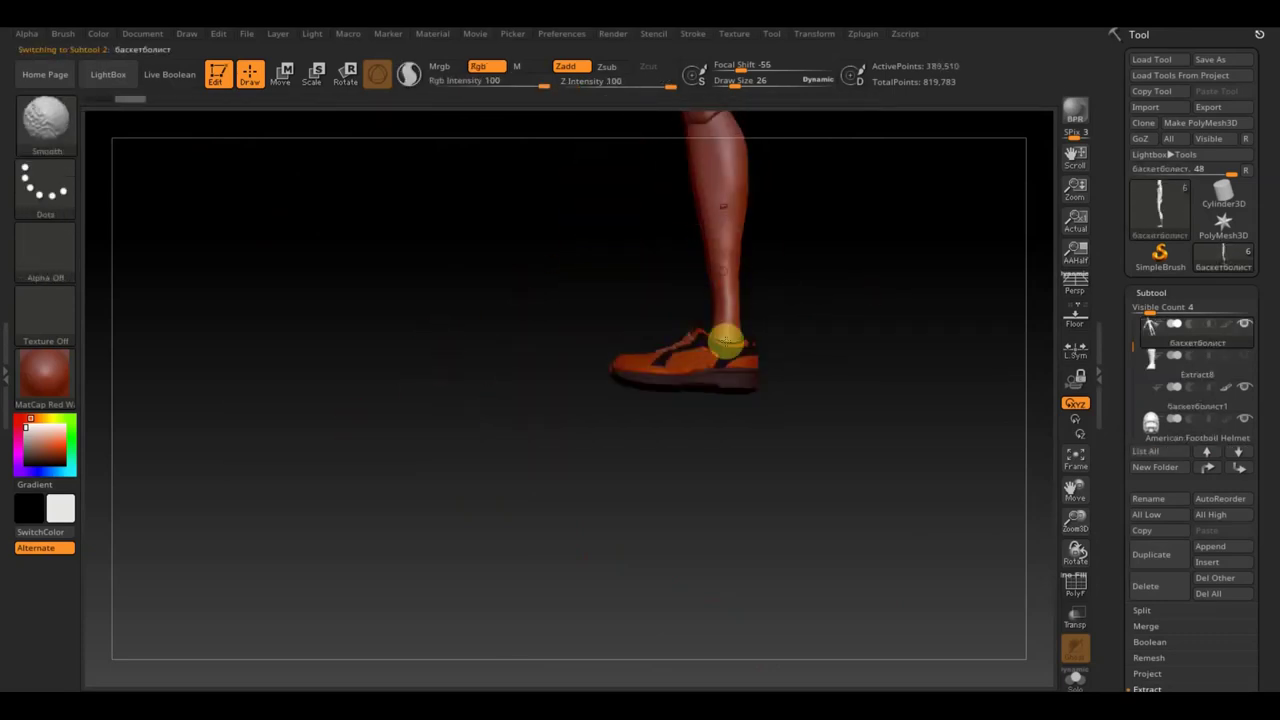
right_drag(734, 277, 706, 251)
key(f)
right_drag(734, 566, 789, 548)
key(b)
key(Escape)
mouse_move(329, 137)
right_down()
mouse_move(740, 506)
mouse_move(680, 274)
mouse_move(780, 360)
mouse_move(603, 300)
mouse_move(609, 314)
mouse_move(649, 286)
right_up()
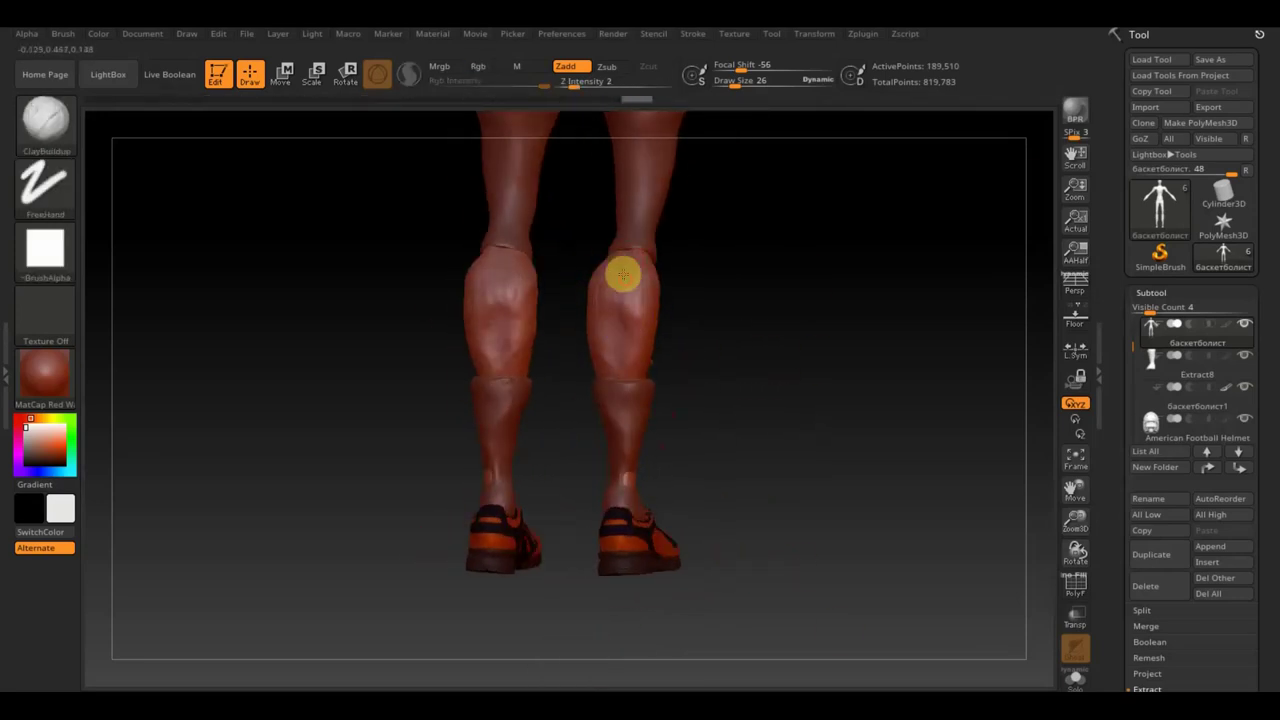
mouse_move(609, 368)
right_down()
mouse_move(634, 386)
mouse_move(678, 263)
right_up()
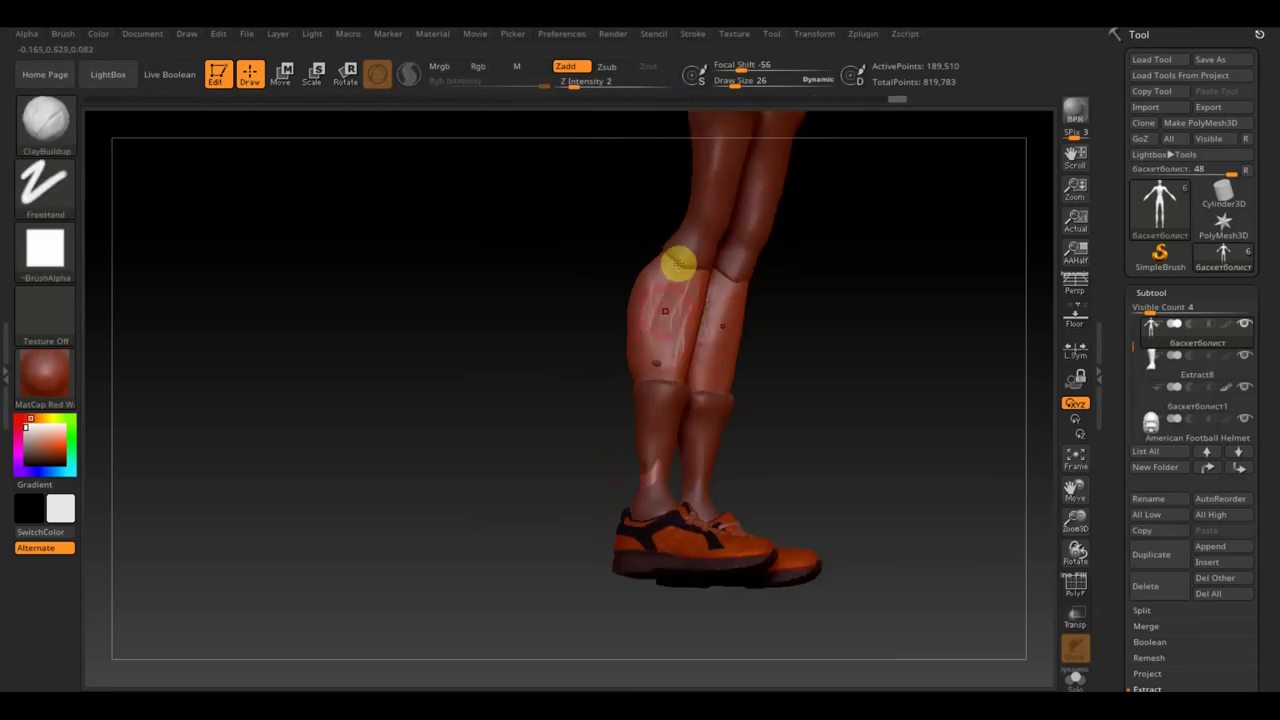
shift+right_drag(628, 355, 655, 289)
mouse_move(662, 369)
alt+right_down()
mouse_move(774, 477)
mouse_move(703, 449)
alt+right_up()
mouse_move(726, 100)
mouse_down()
mouse_move(217, 109)
mouse_move(826, 106)
mouse_up()
mouse_move(617, 474)
shift+right_down()
mouse_move(533, 427)
mouse_move(474, 443)
mouse_move(506, 383)
mouse_move(637, 466)
shift+right_up()
- Sculpt the форма uniform with the ClayBuildup and Move Topological brushes
key(F1)
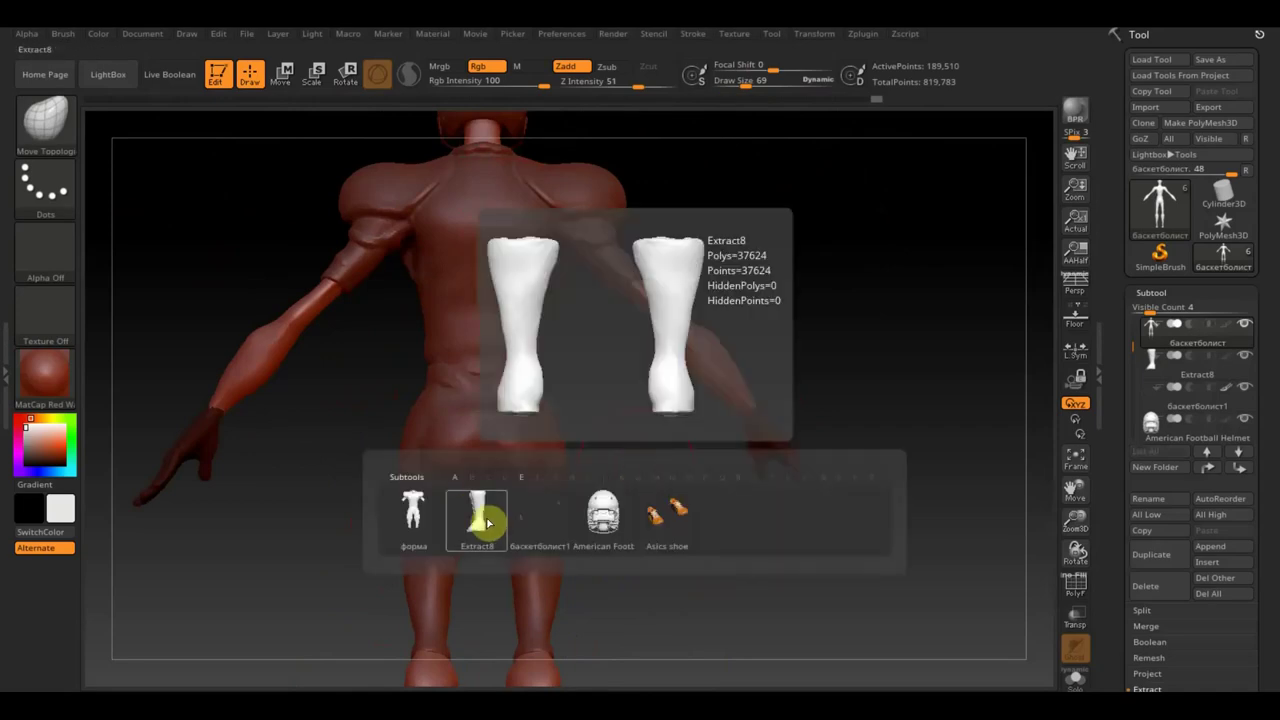
click(486, 517)
mouse_move(457, 380)
right_down()
mouse_move(436, 455)
mouse_move(391, 391)
mouse_move(342, 423)
right_up()
key(b)
click(200, 143)
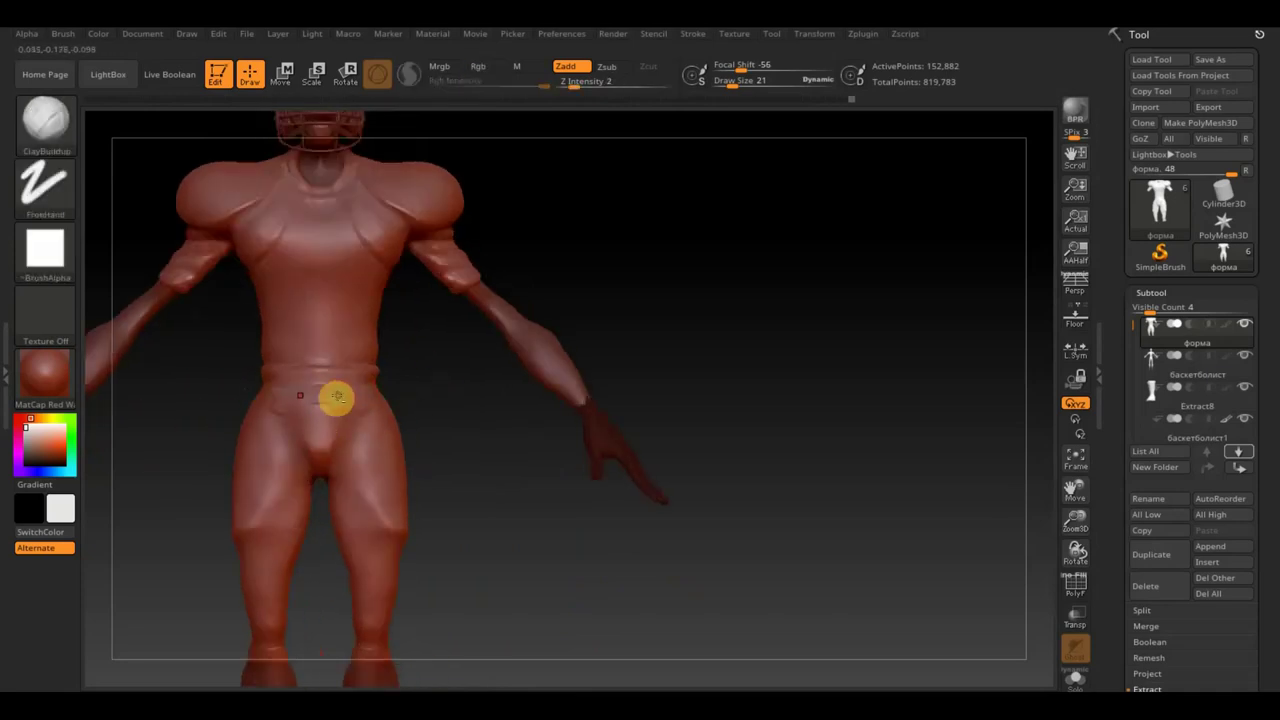
mouse_move(277, 491)
right_down()
mouse_move(259, 478)
mouse_move(229, 525)
mouse_move(210, 418)
right_up()
mouse_move(248, 498)
right_down()
mouse_move(466, 511)
mouse_move(182, 408)
right_up()
mouse_move(206, 494)
shift+right_down()
mouse_move(211, 557)
mouse_move(171, 557)
mouse_move(329, 617)
shift+right_up()
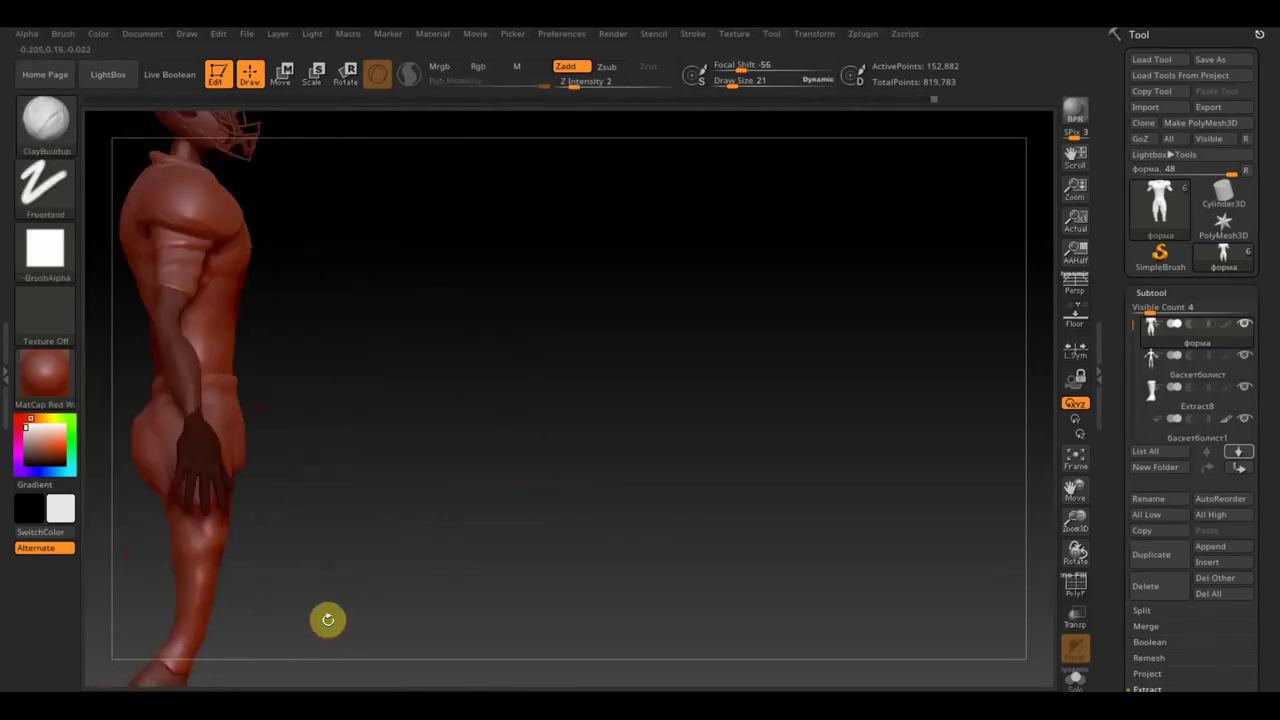
key(b)
key(m)
key(t)
mouse_move(222, 456)
right_down()
mouse_move(286, 297)
mouse_move(200, 337)
mouse_move(346, 434)
right_up()
- Build up the back of the uniform with ClayBuildup from several angles
key(b)
click(194, 140)
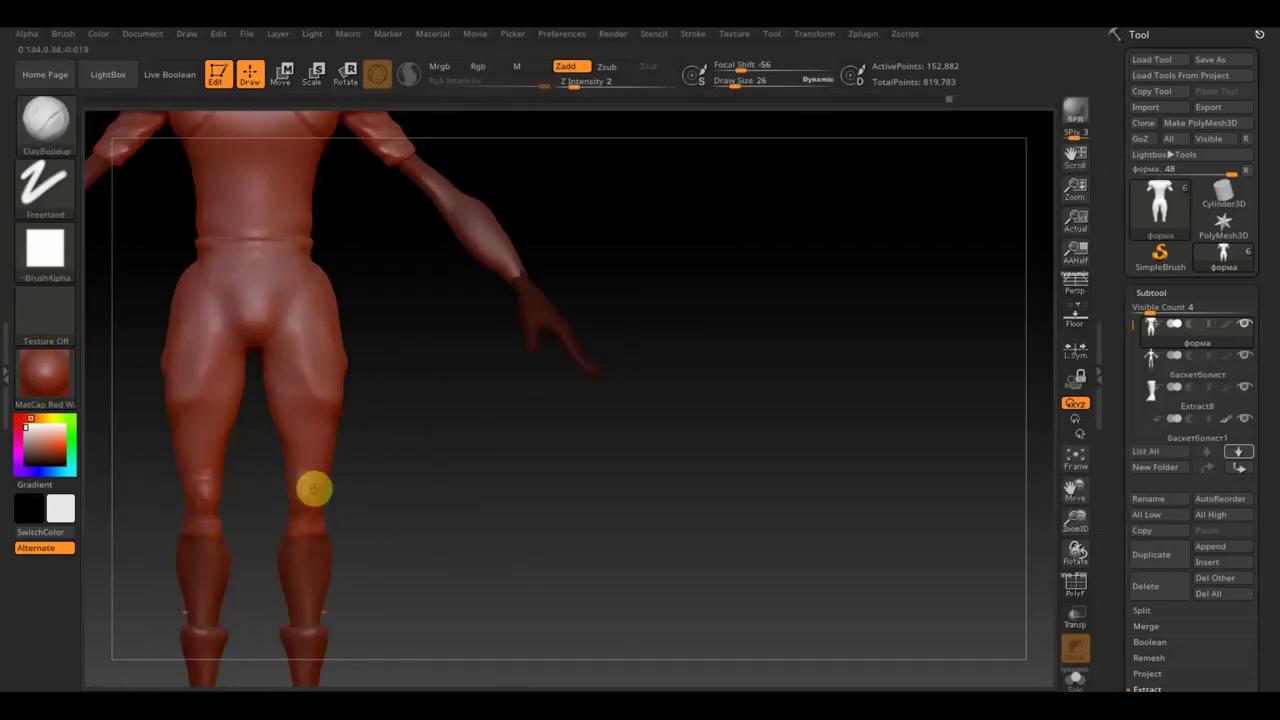
mouse_move(297, 495)
right_down()
mouse_move(389, 409)
mouse_move(297, 356)
right_up()
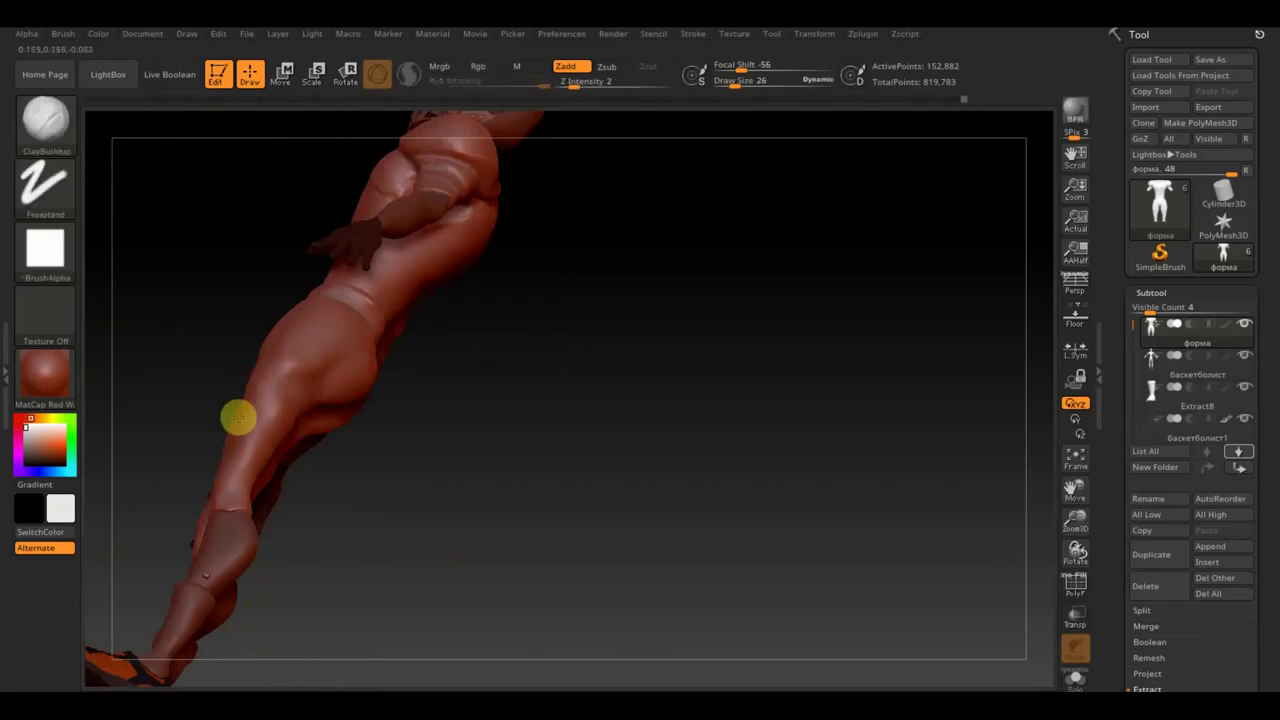
shift+right_drag(266, 423, 300, 411)
right_drag(349, 506, 254, 366)
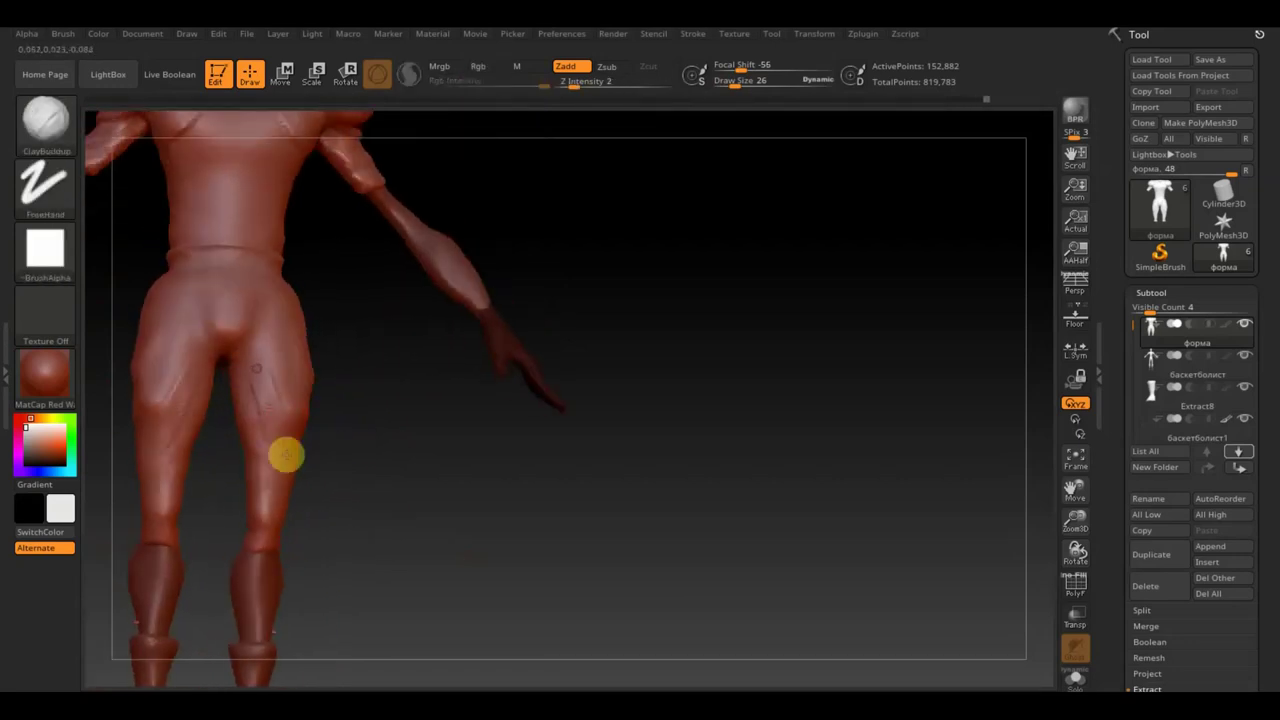
mouse_move(288, 405)
right_down()
mouse_move(374, 563)
mouse_move(483, 526)
right_up()
mouse_move(334, 517)
shift+right_down()
mouse_move(420, 358)
mouse_move(440, 283)
shift+right_up()
mouse_move(494, 249)
right_down()
mouse_move(397, 151)
mouse_move(646, 231)
mouse_move(380, 180)
right_up()
key(b)
click(480, 151)
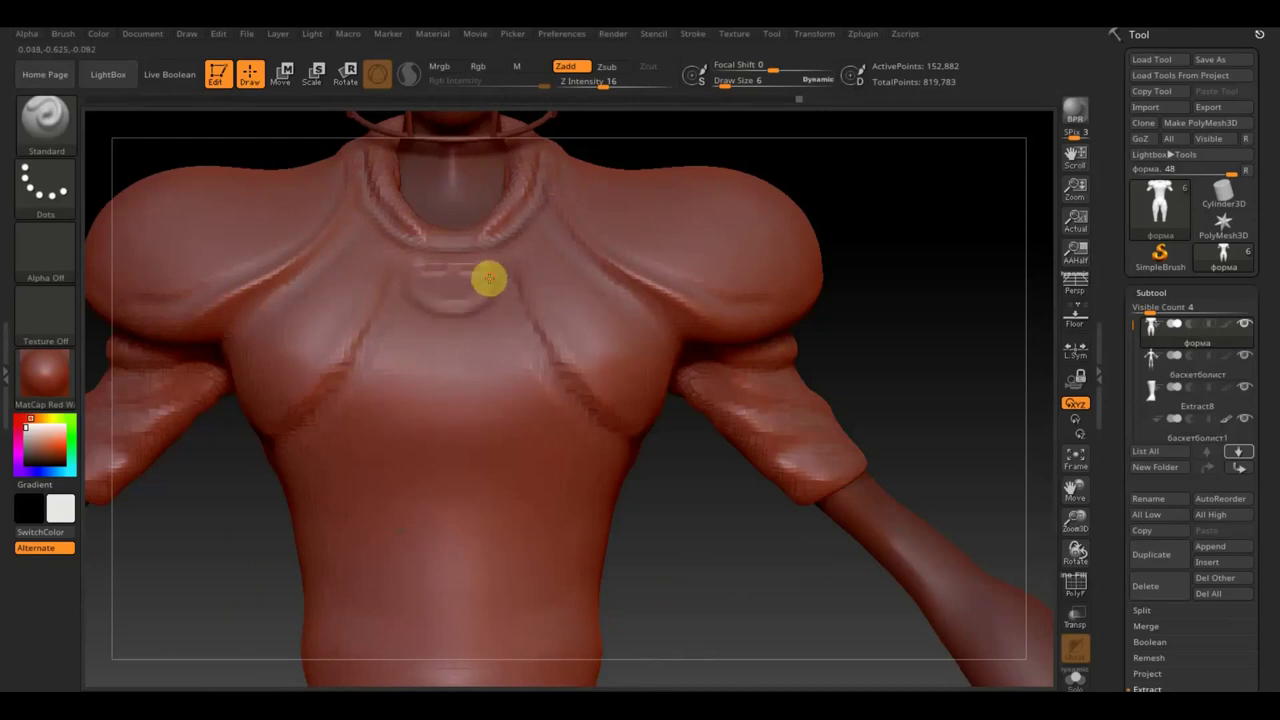
- Sculpt seams on the jersey's chest and back with the Standard brush, orbiting front to back
mouse_move(420, 243)
ctrl+right_down()
mouse_move(786, 397)
mouse_move(371, 601)
mouse_move(660, 577)
mouse_move(547, 414)
mouse_move(443, 365)
mouse_move(373, 238)
ctrl+right_up()
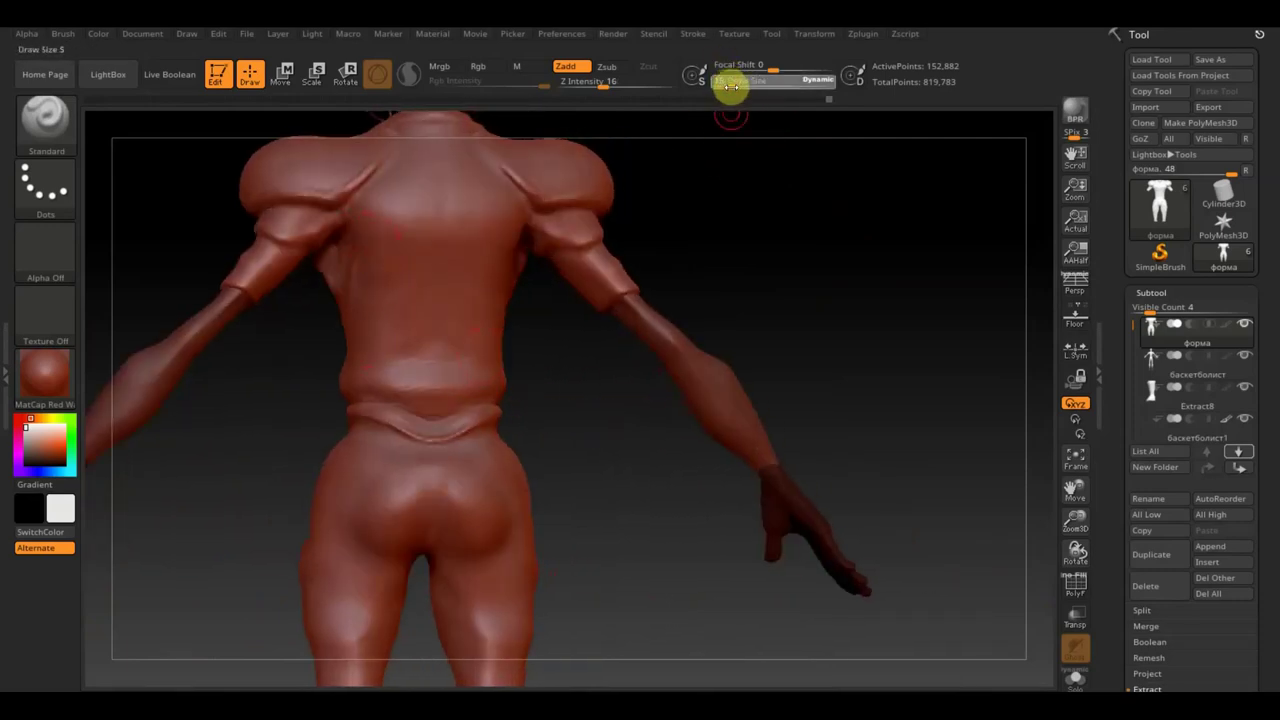
mouse_move(270, 235)
right_down()
mouse_move(623, 286)
mouse_move(482, 274)
right_up()
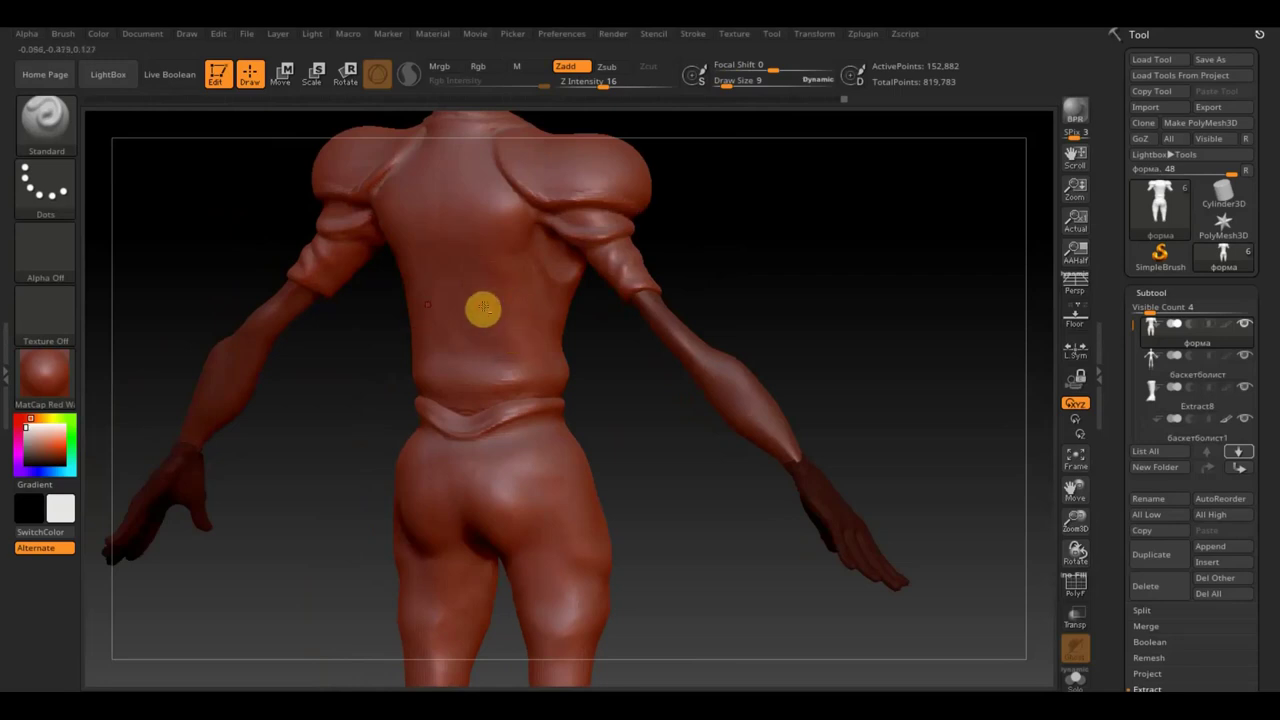
mouse_move(485, 349)
right_down()
mouse_move(594, 377)
mouse_move(640, 326)
right_up()
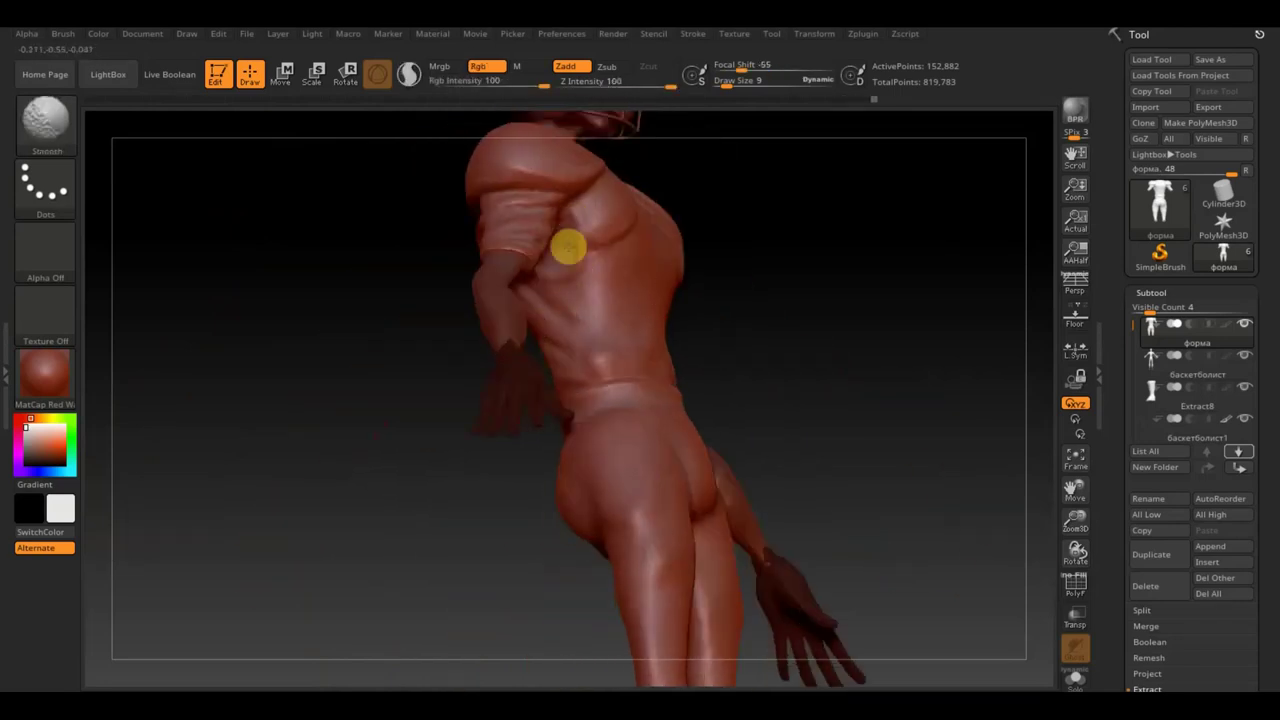
mouse_move(577, 210)
mouse_down()
mouse_move(766, 309)
mouse_move(591, 417)
mouse_move(572, 378)
mouse_up()
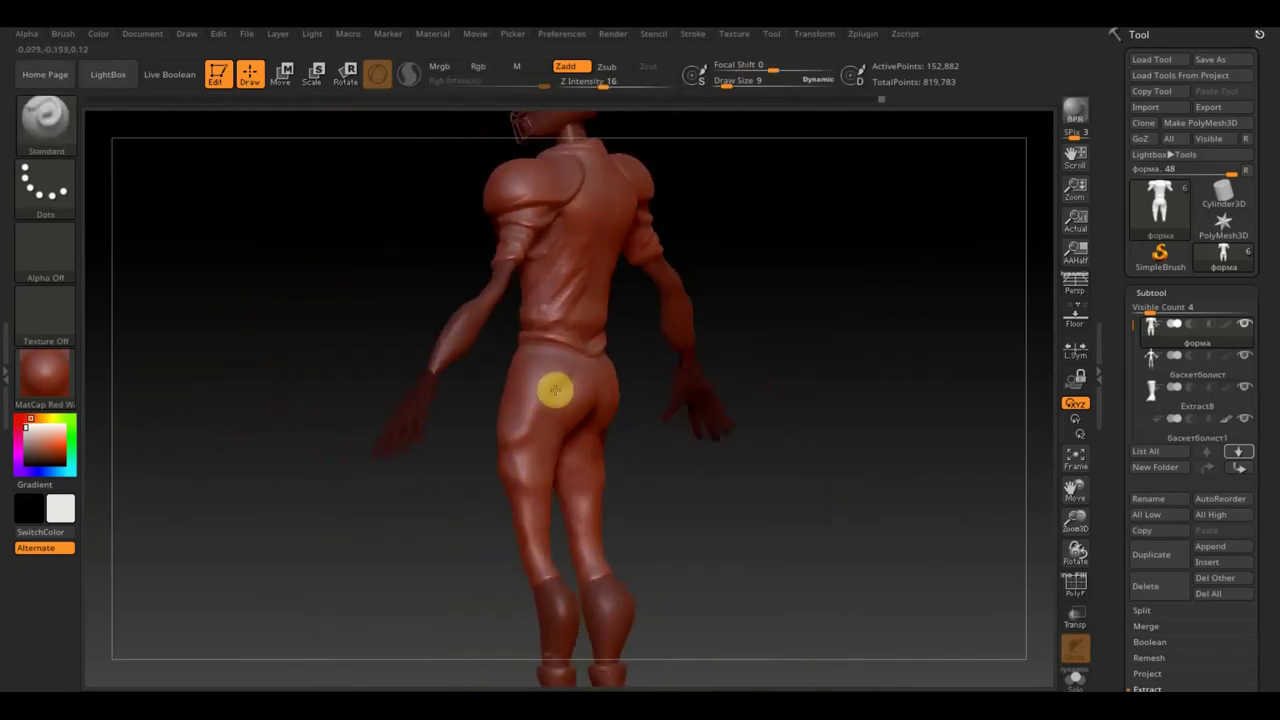
mouse_move(552, 503)
mouse_down()
mouse_move(487, 503)
mouse_move(531, 543)
mouse_move(489, 589)
mouse_move(586, 543)
mouse_move(586, 446)
mouse_move(694, 400)
mouse_up()
mouse_move(514, 260)
mouse_down()
mouse_move(726, 560)
mouse_move(723, 540)
mouse_move(751, 546)
mouse_move(431, 149)
mouse_up()
key(b)
key(m)
key(t)
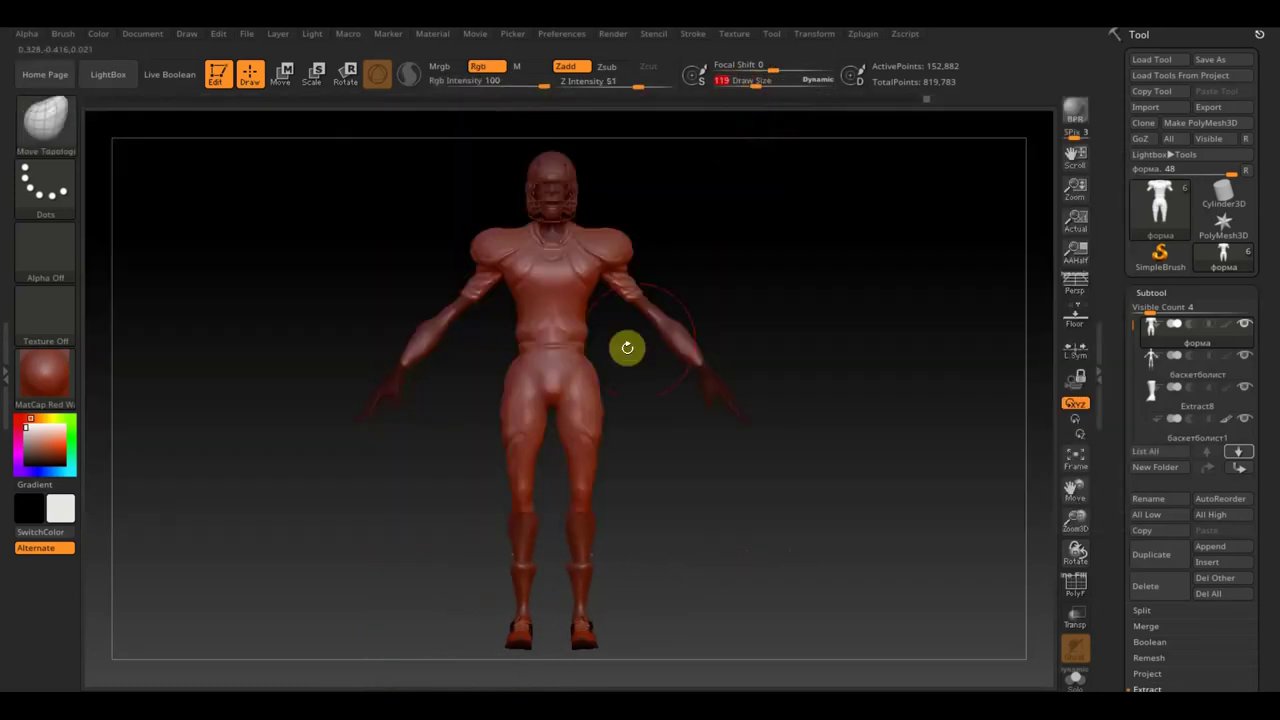
mouse_move(603, 427)
mouse_down()
mouse_move(580, 431)
mouse_move(626, 406)
mouse_move(611, 409)
mouse_move(650, 358)
mouse_up()
- Load the Bears Throwback reference image into Spotlight and move it aside
click(734, 33)
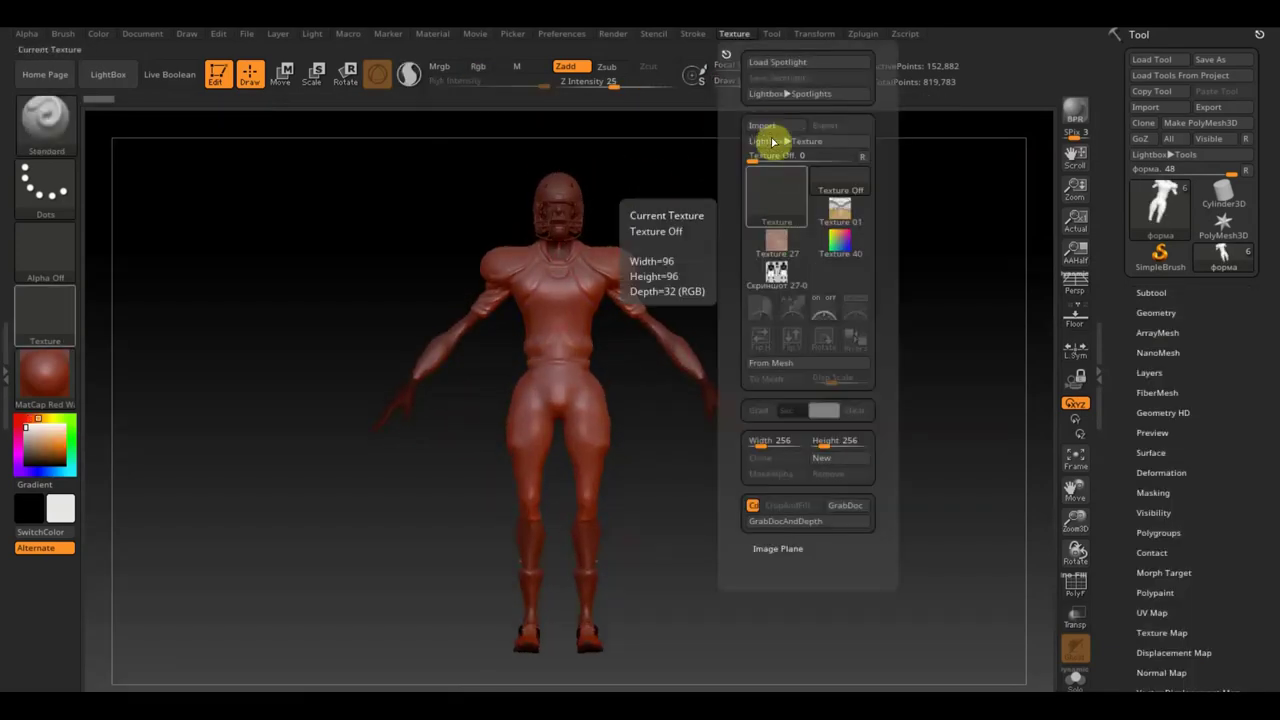
click(774, 137)
drag(781, 299, 914, 349)
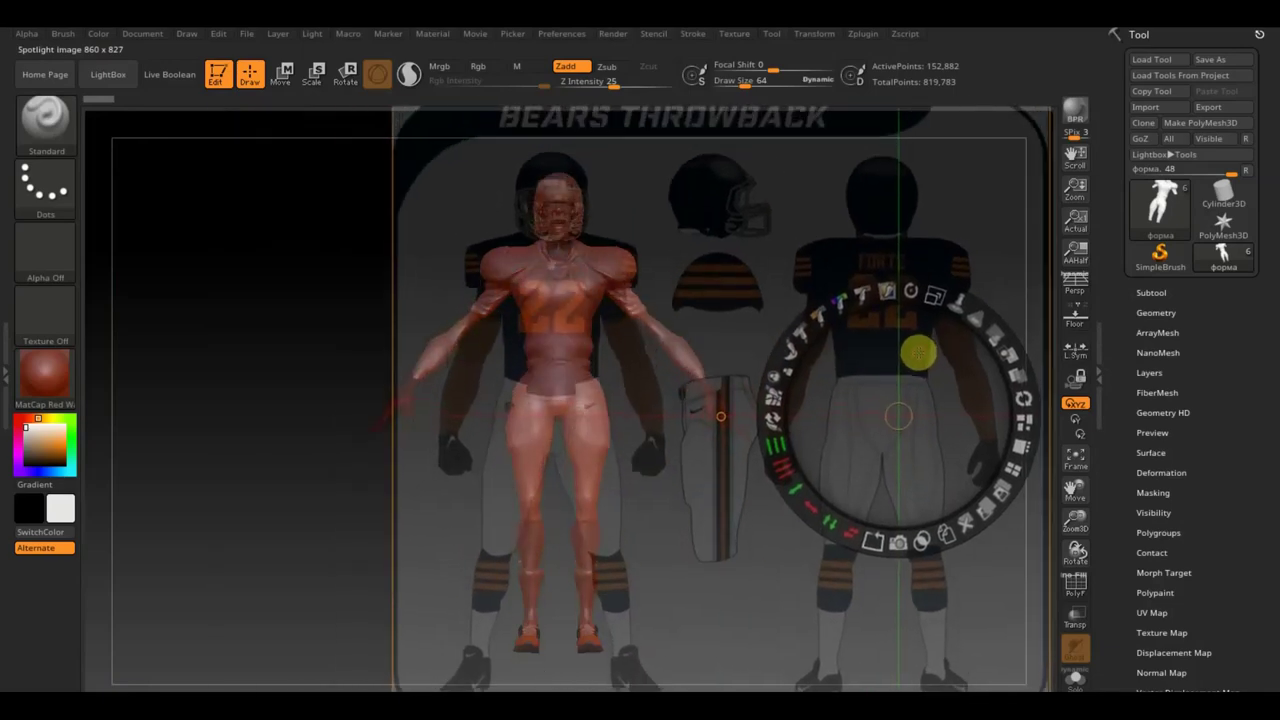
key(shift+z)
- Show the Bears Throwback reference opaque in front of the model
click(1156, 312)
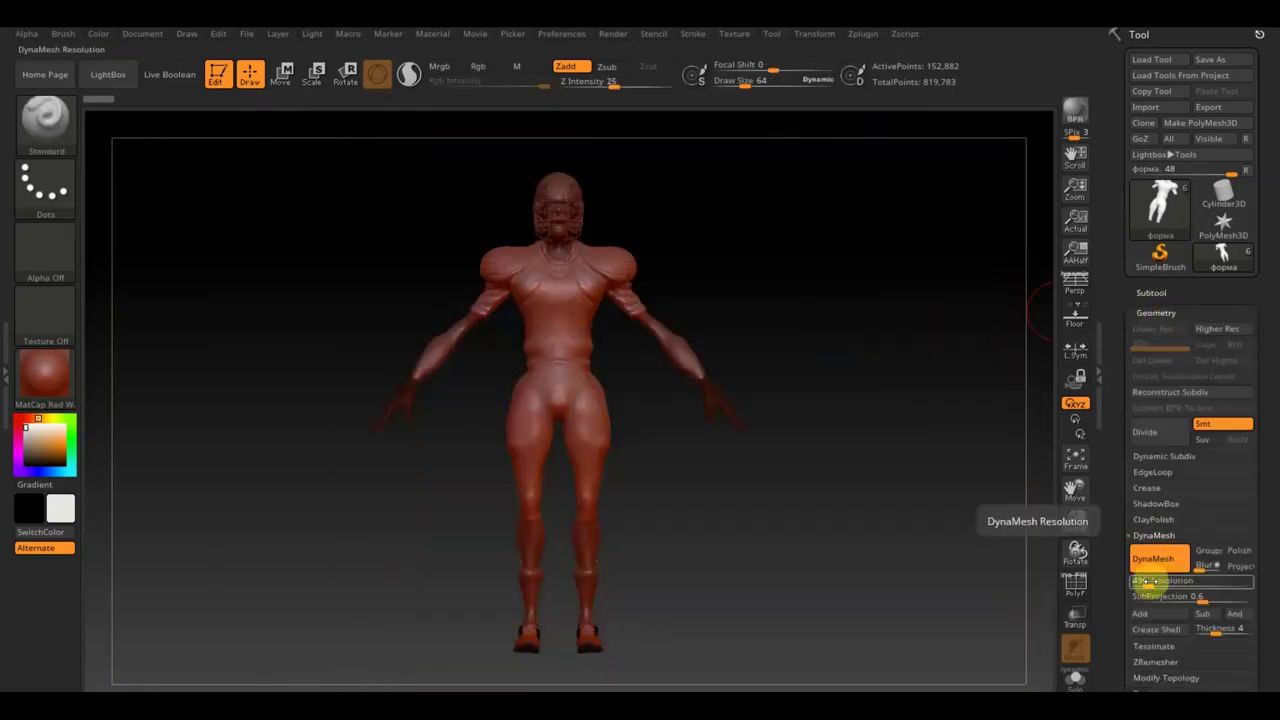
key(shift+z)
key(z)
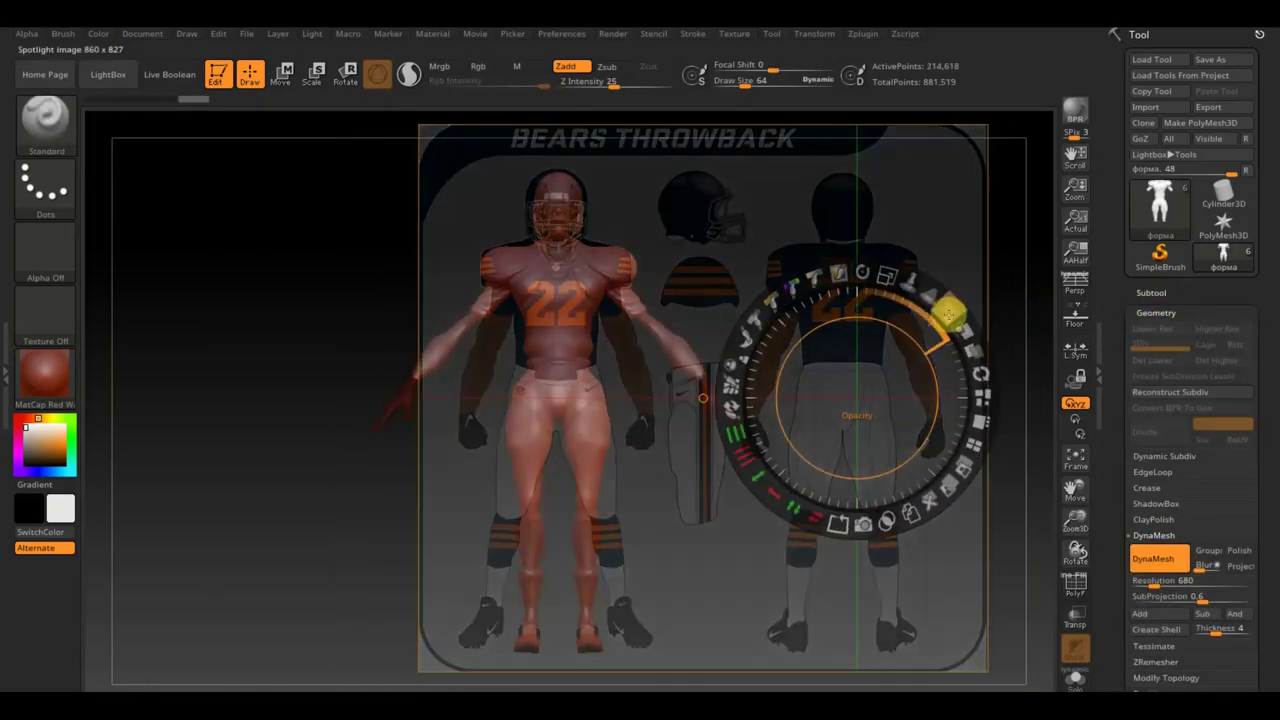
click(941, 328)
key(z)
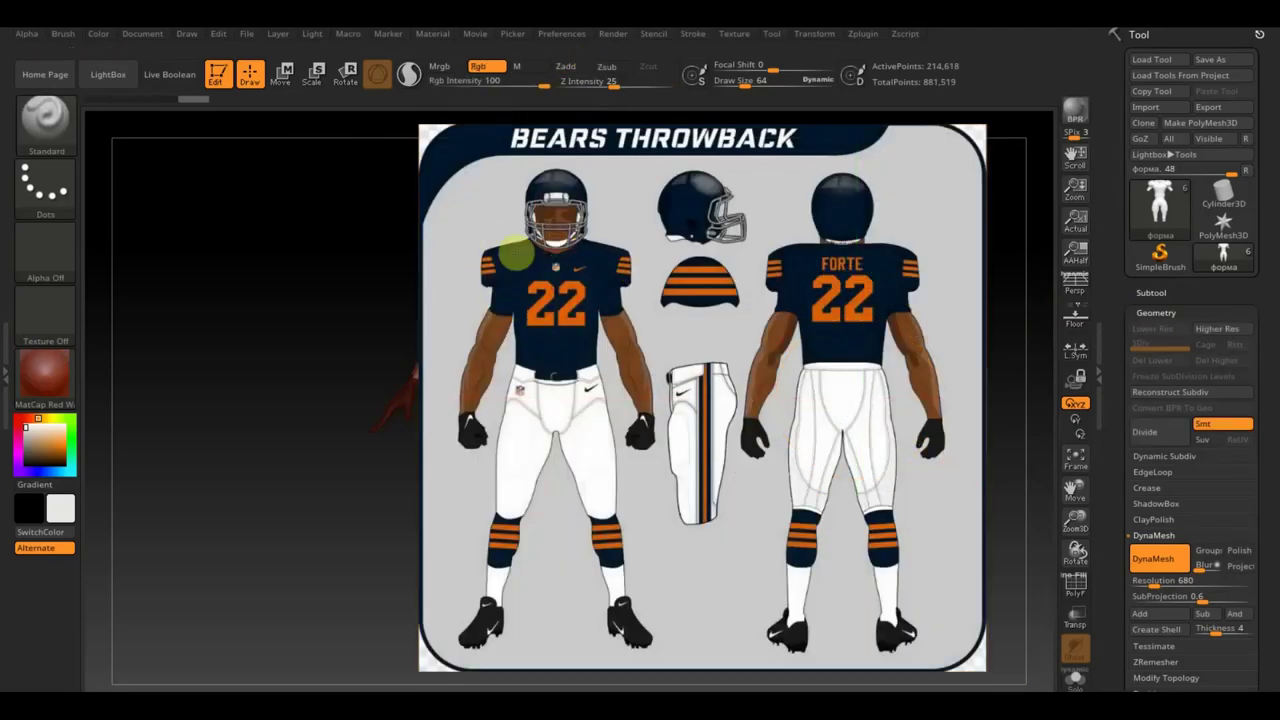
- Switch the model to the SketchShaded2 material and make the reference semi-transparent over it
key(shift+z)
click(45, 370)
click(194, 466)
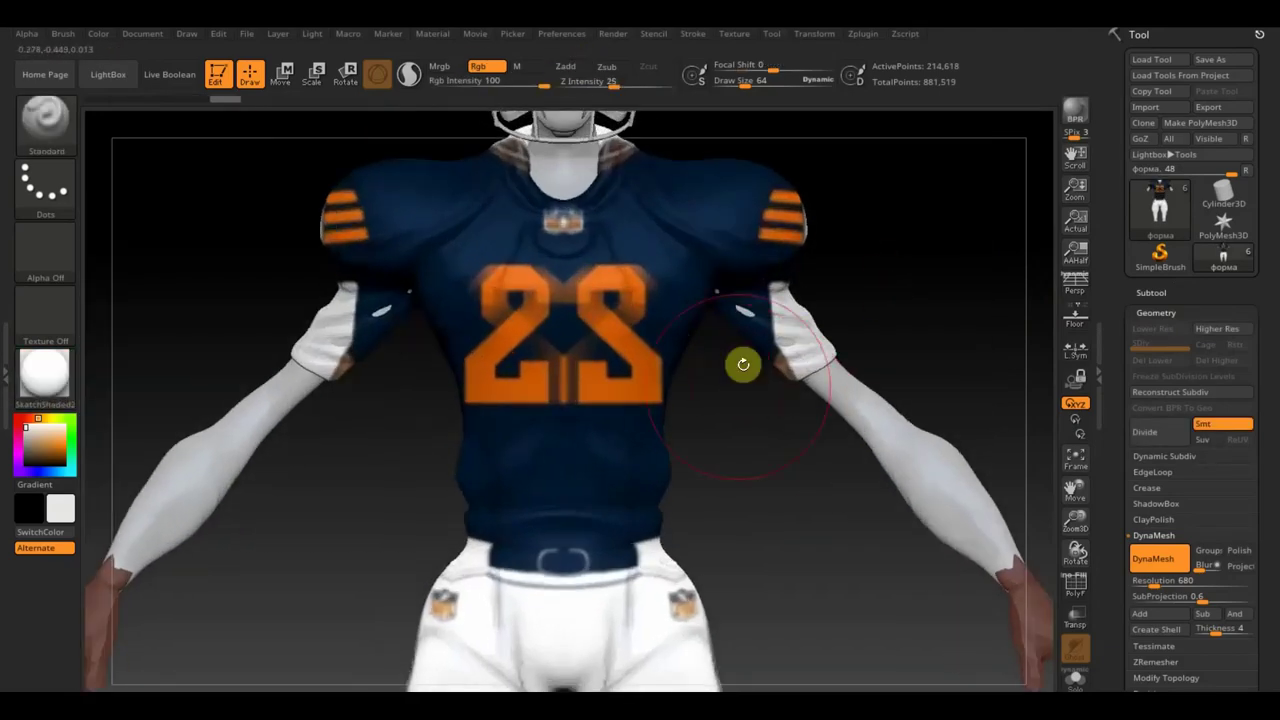
key(shift+z)
drag(908, 300, 933, 393)
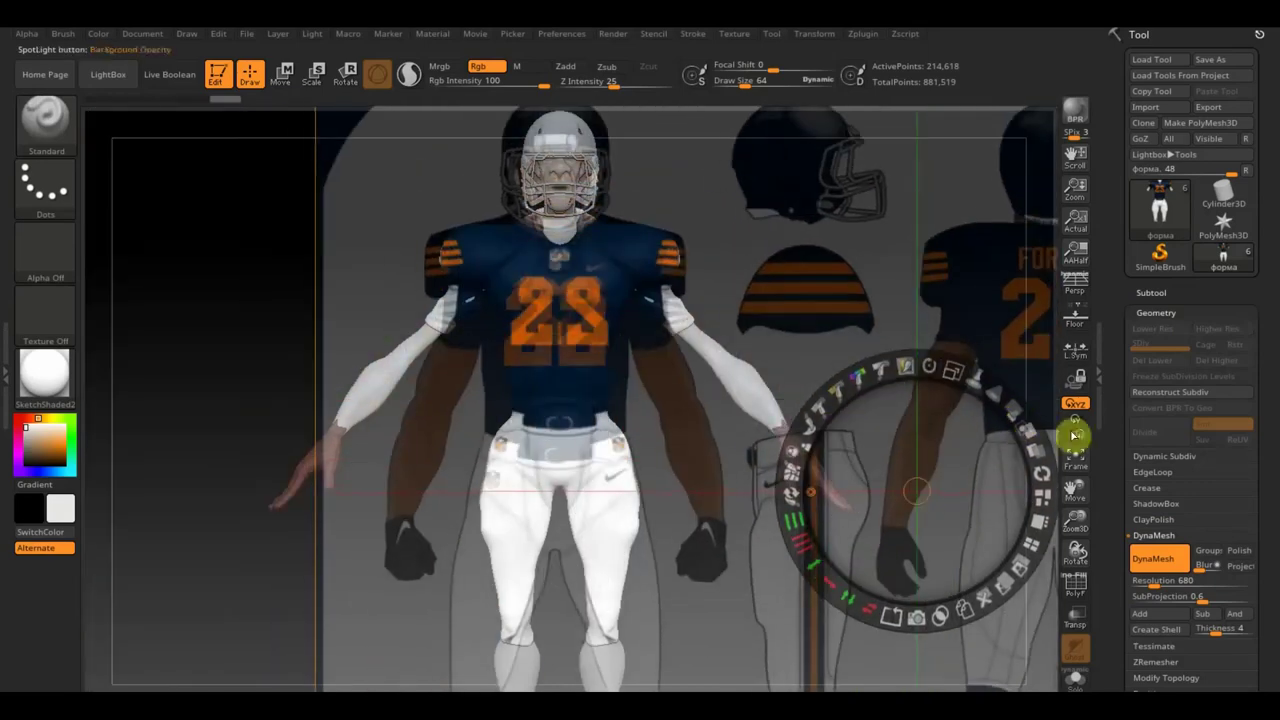
key(z)
key(shift+z)
key(shift+z)
- Turn to the back view, reposition the reference and adjust its opacity, then hide it
key(shift+z)
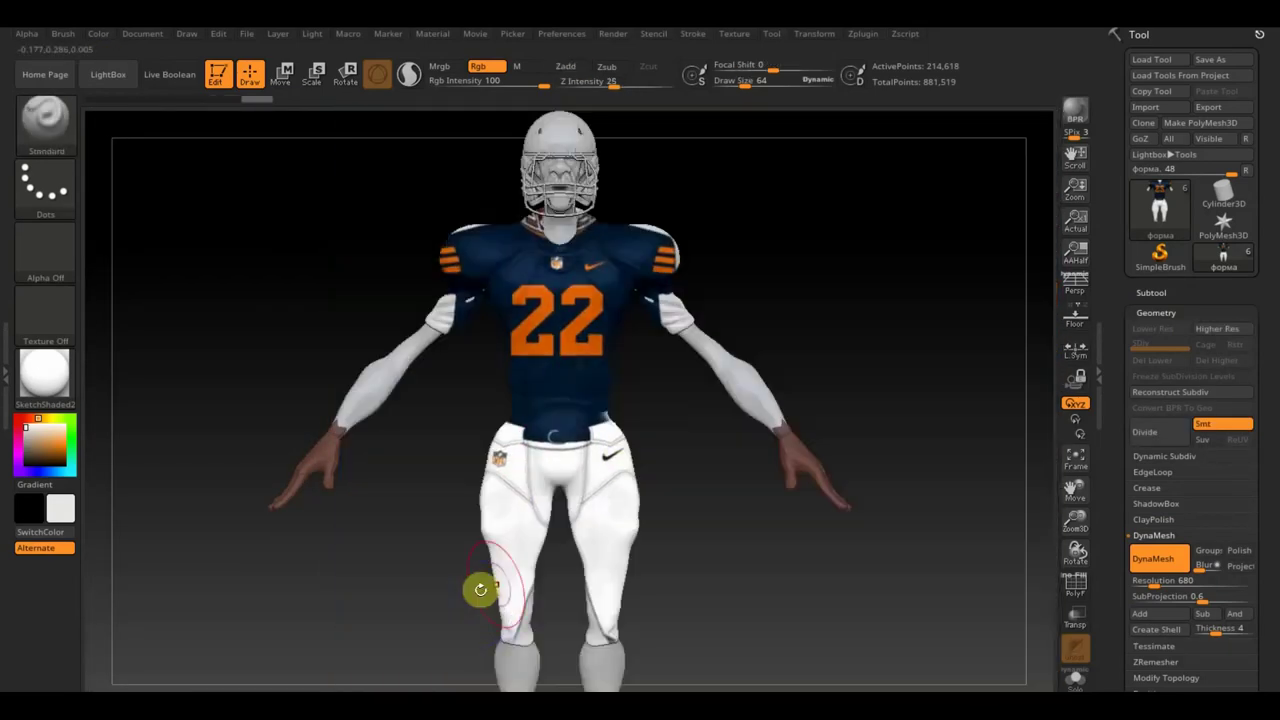
mouse_move(670, 505)
mouse_down()
mouse_move(729, 354)
mouse_move(793, 321)
mouse_up()
key(shift+z)
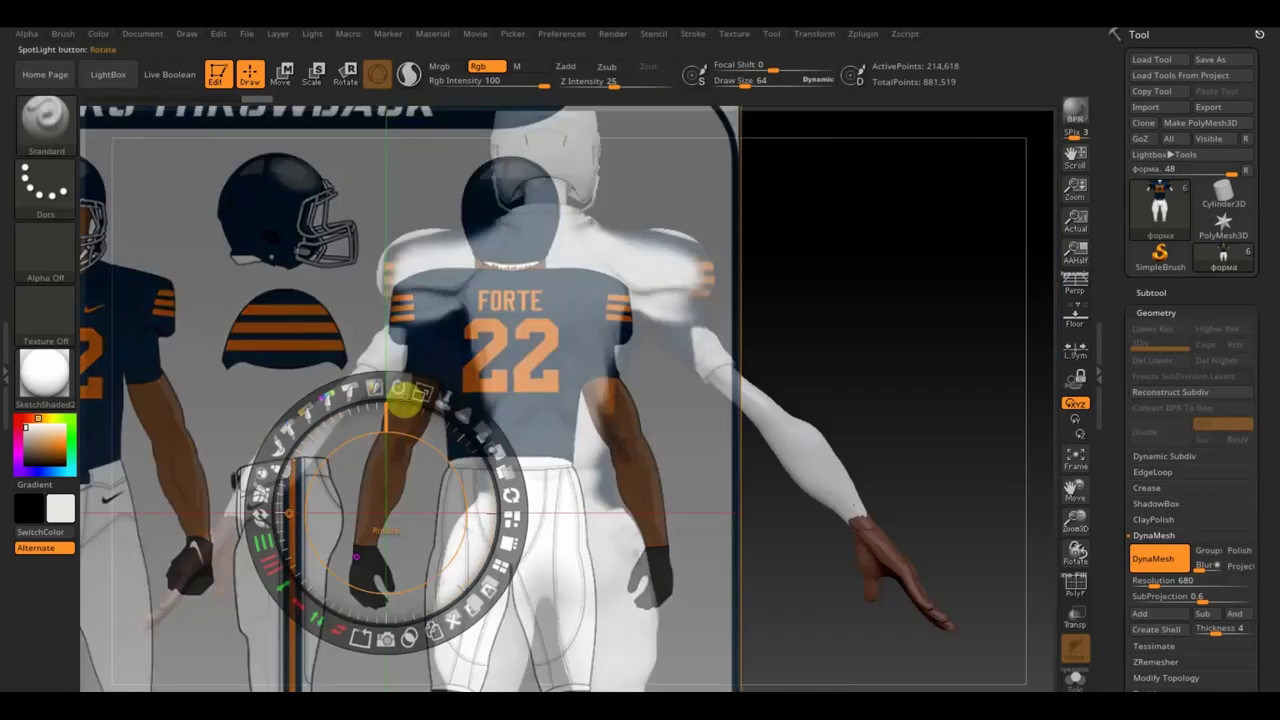
drag(411, 515, 411, 506)
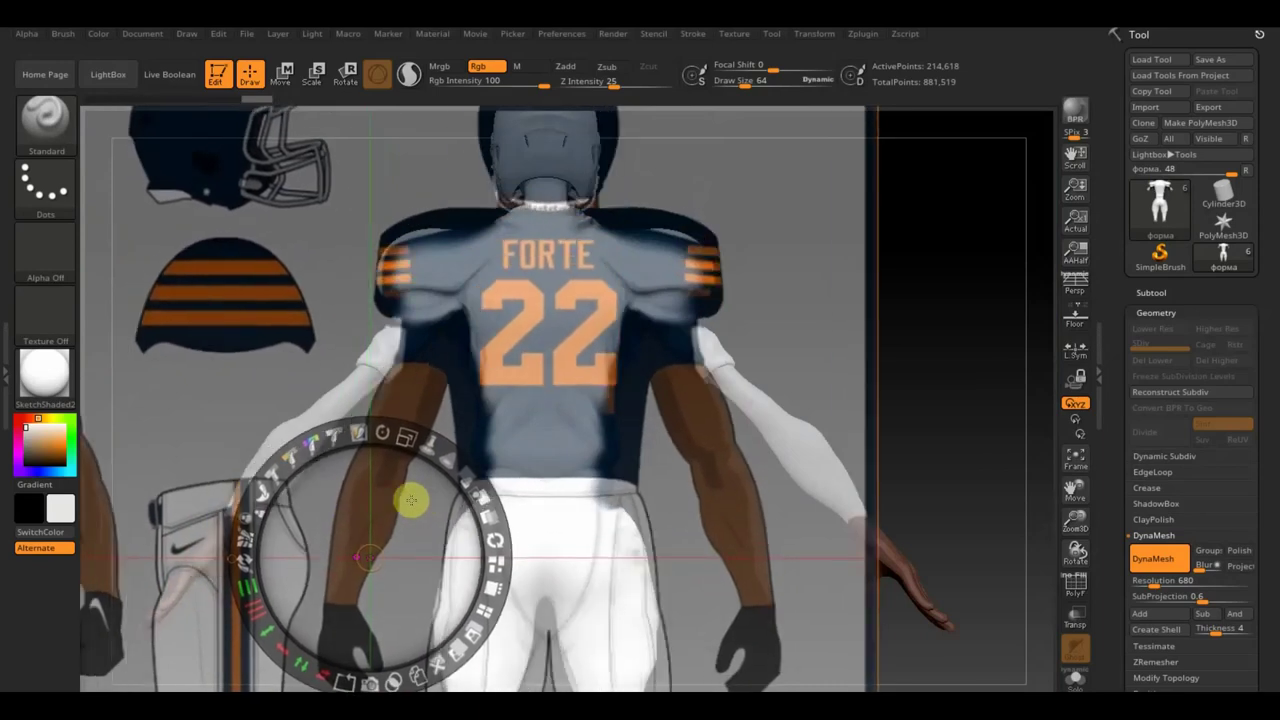
mouse_move(401, 440)
mouse_down()
mouse_move(400, 423)
mouse_move(420, 454)
mouse_move(494, 450)
mouse_move(368, 462)
mouse_up()
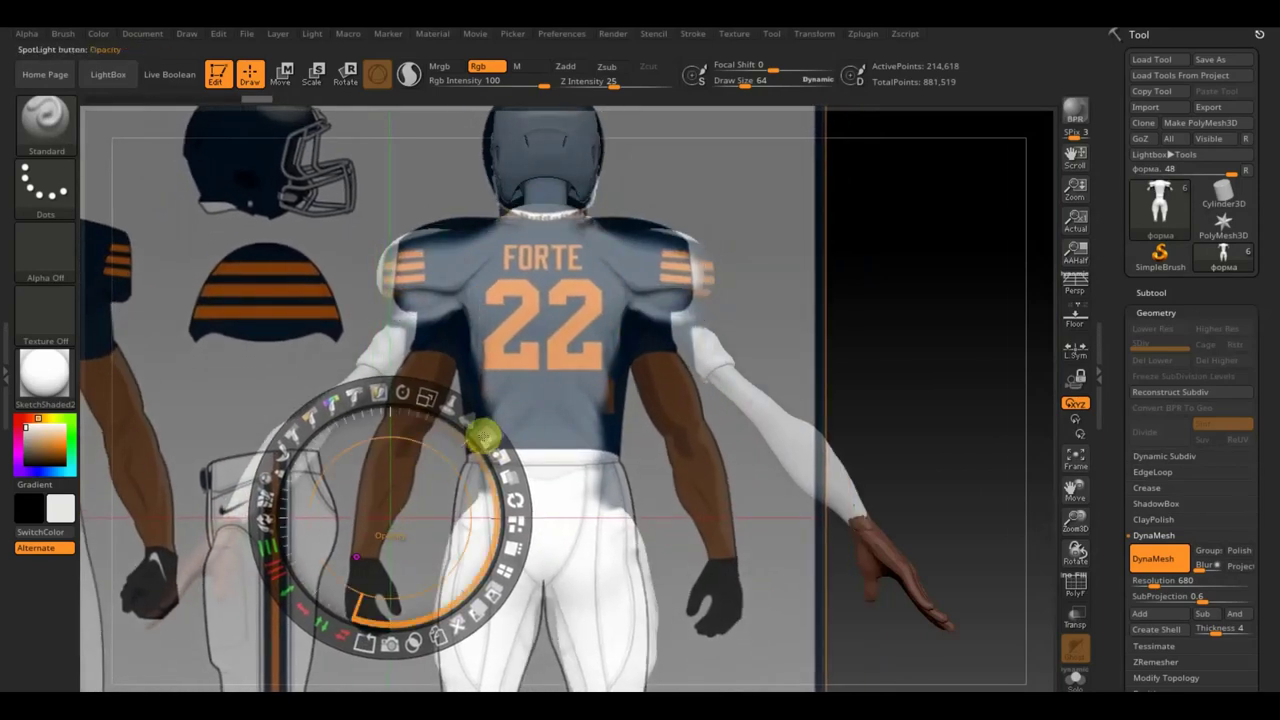
key(z)
key(shift+z)
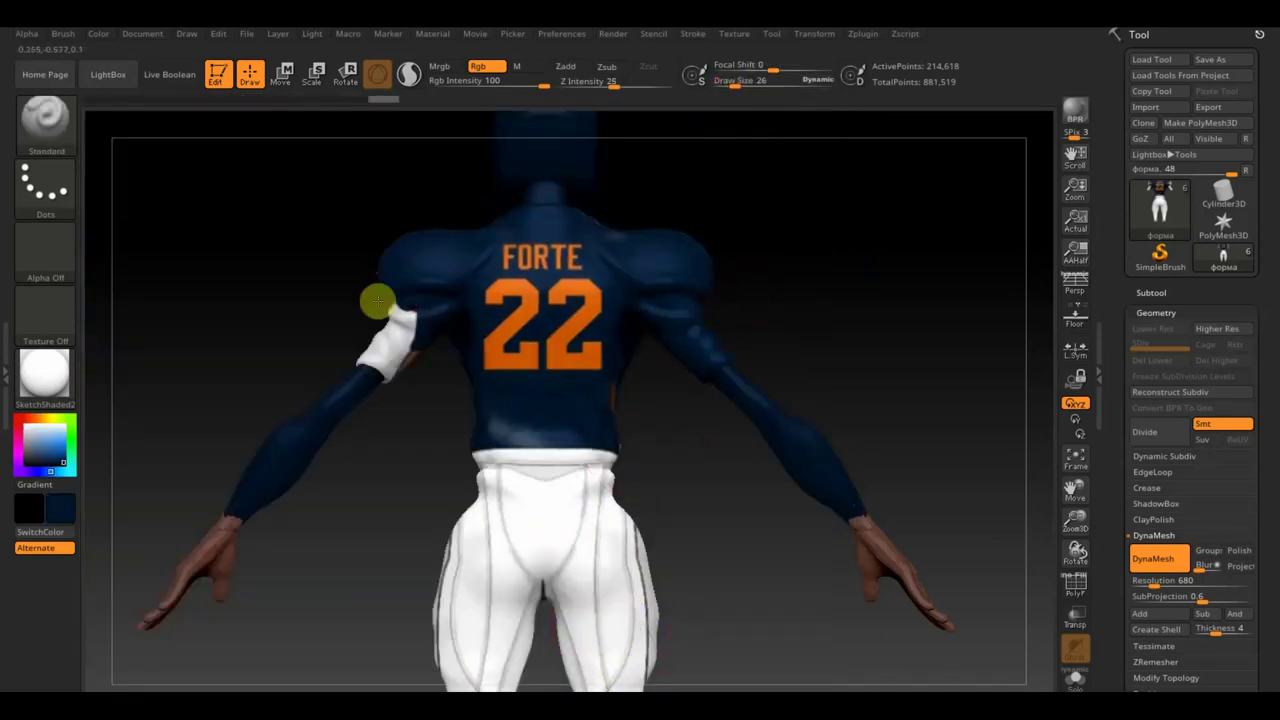
- Orbit the model to inspect the jersey front and back, reducing Draw Size to 12
mouse_move(624, 429)
right_down()
mouse_move(580, 409)
mouse_move(529, 257)
right_up()
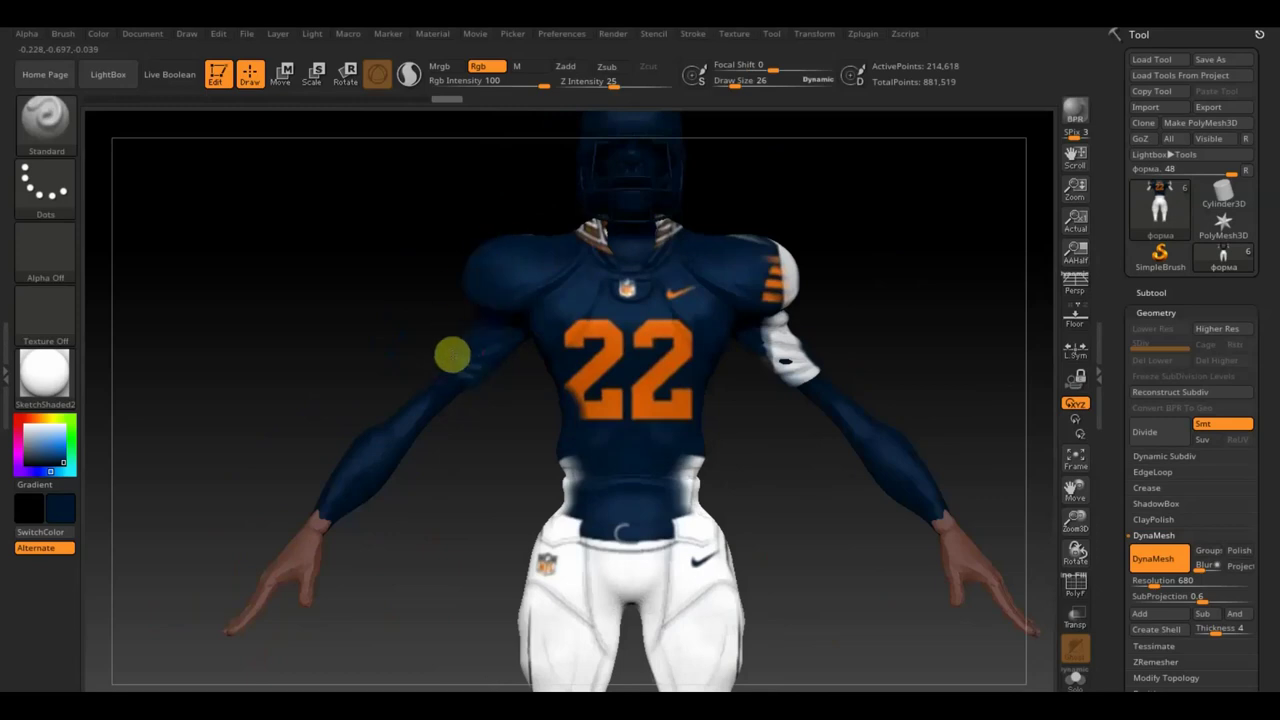
mouse_move(614, 216)
right_down()
mouse_move(537, 470)
mouse_move(628, 491)
mouse_move(728, 484)
mouse_move(710, 628)
right_up()
drag(740, 86, 729, 86)
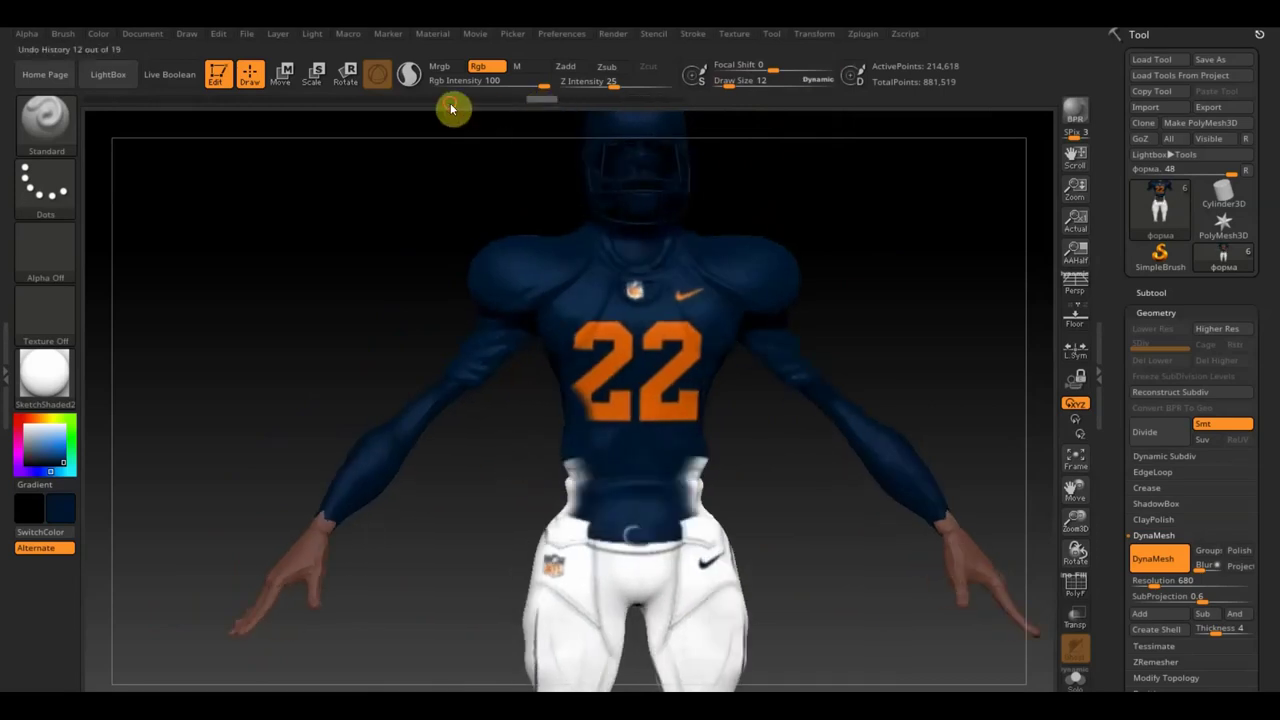
mouse_move(551, 471)
right_down()
mouse_move(620, 493)
mouse_move(581, 475)
mouse_move(691, 469)
mouse_move(590, 465)
right_up()
mouse_move(600, 408)
right_down()
mouse_move(760, 434)
mouse_move(740, 529)
mouse_move(660, 517)
mouse_move(617, 486)
mouse_move(706, 523)
right_up()
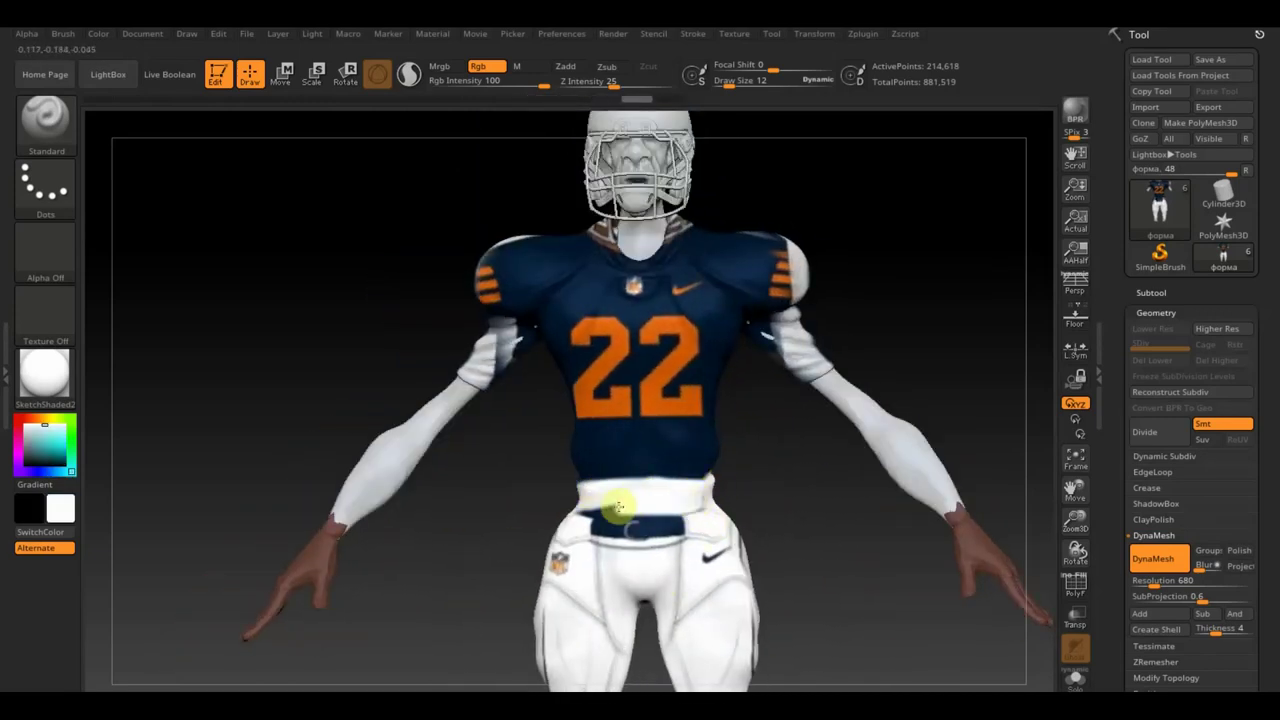
right_drag(745, 290, 760, 502)
mouse_move(626, 498)
right_down()
mouse_move(608, 551)
mouse_move(680, 300)
right_up()
drag(708, 86, 745, 82)
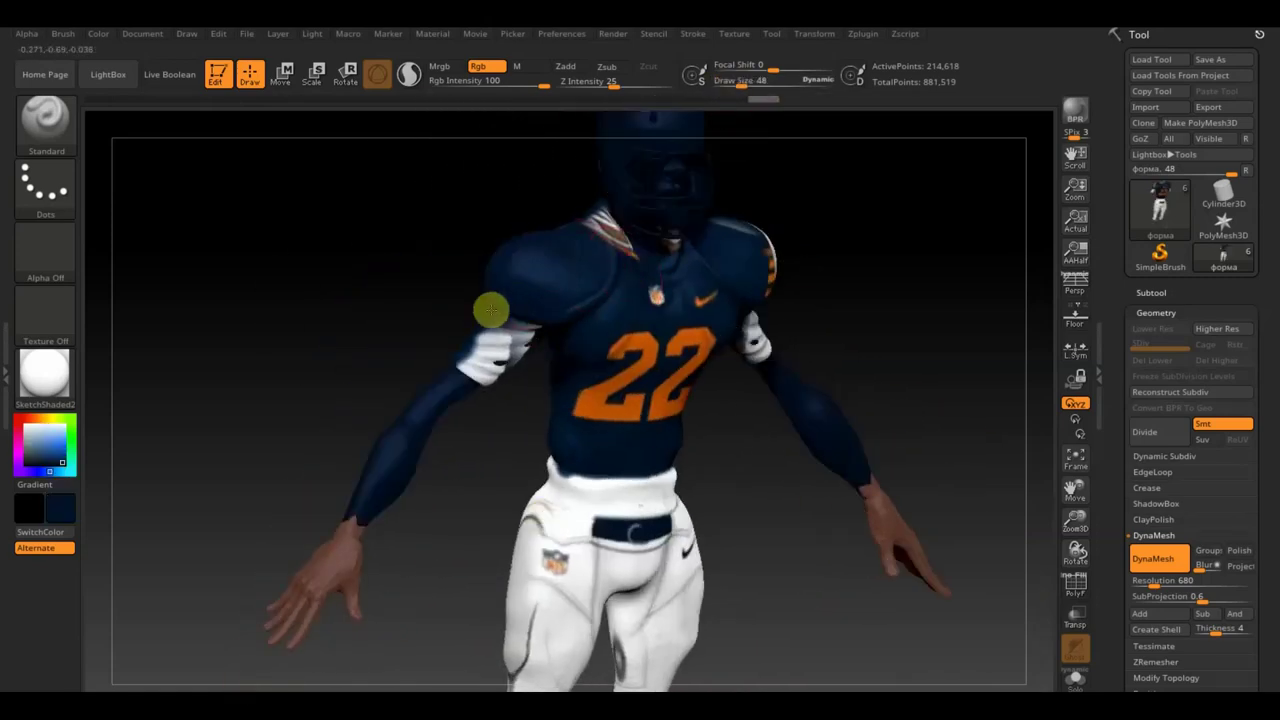
mouse_move(670, 237)
right_down()
mouse_move(814, 306)
mouse_move(820, 154)
mouse_move(560, 466)
right_up()
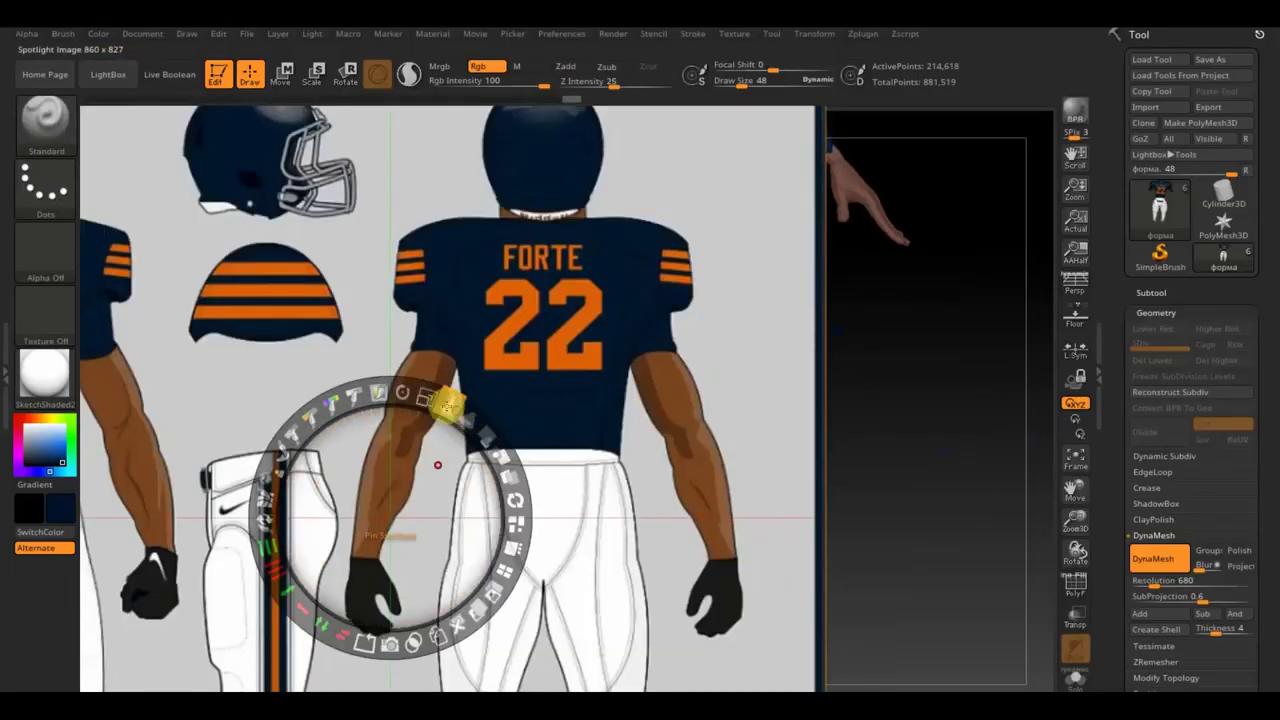
- Shrink the reference into the lower left, hide Spotlight, and select another SubTool
drag(447, 403, 270, 398)
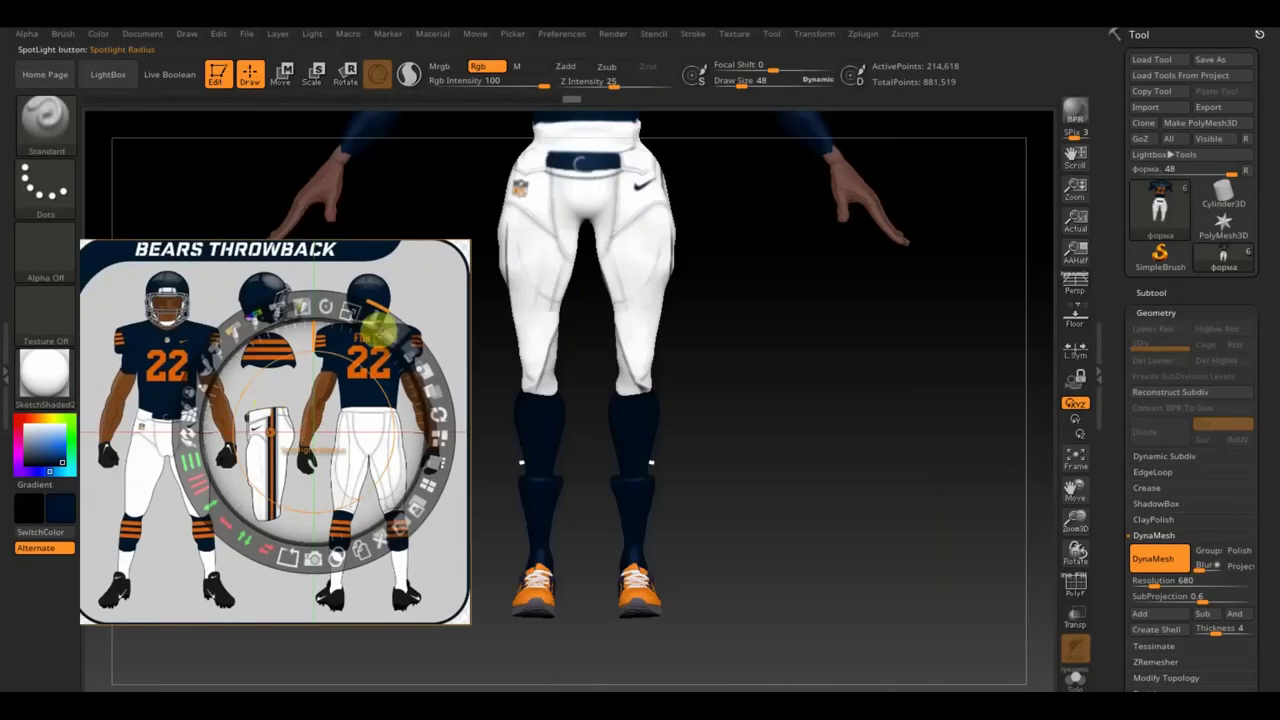
key(shift+z)
click(1151, 292)
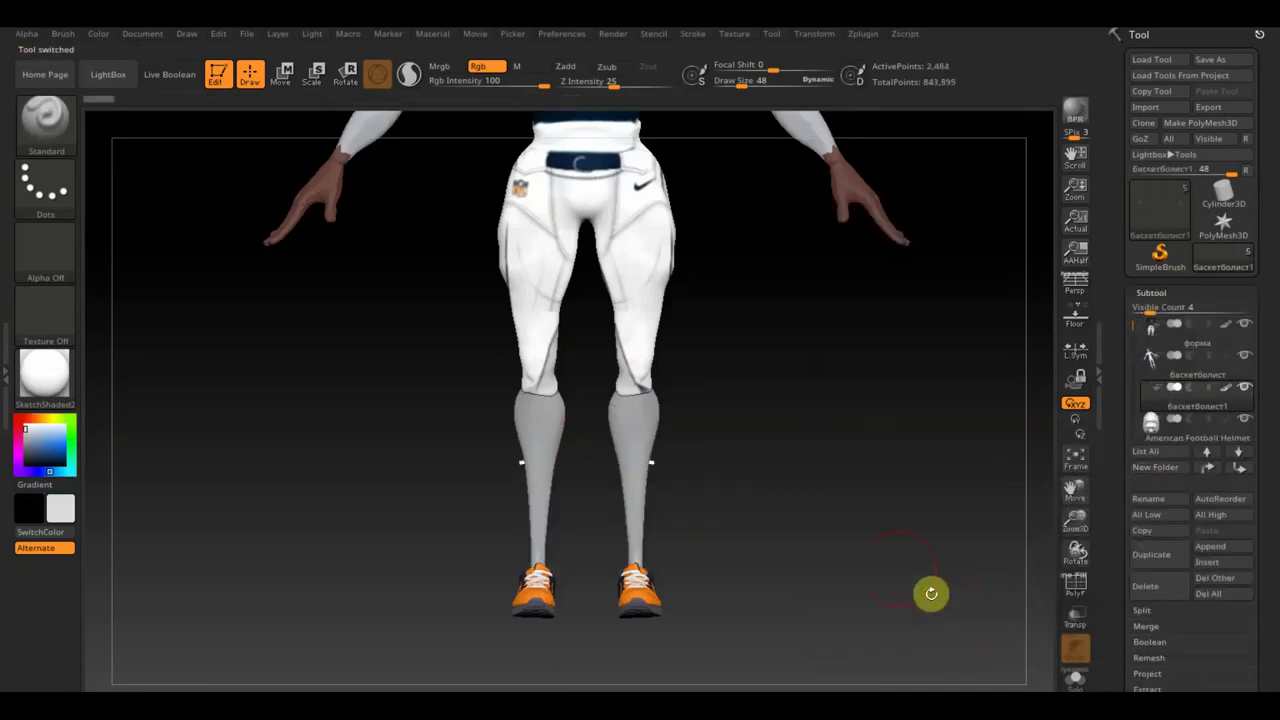
- Extract the sock area as its own SubTool, accept it, and DynaMesh it
key(alt+Up)
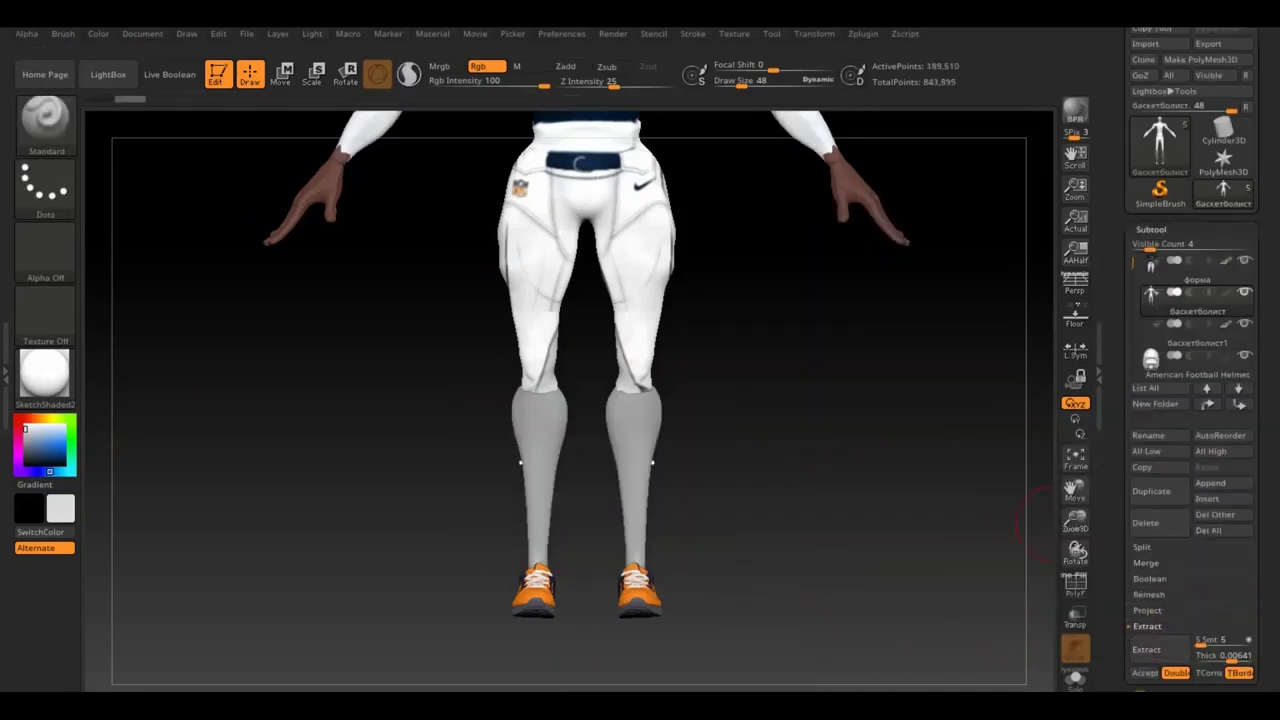
click(1150, 470)
click(1160, 423)
click(1160, 215)
- Rotate and shift the Spotlight reference to line up with the legs, then smooth the sock piece
key(shift+z)
mouse_move(819, 244)
mouse_down()
mouse_move(940, 124)
mouse_move(937, 177)
mouse_up()
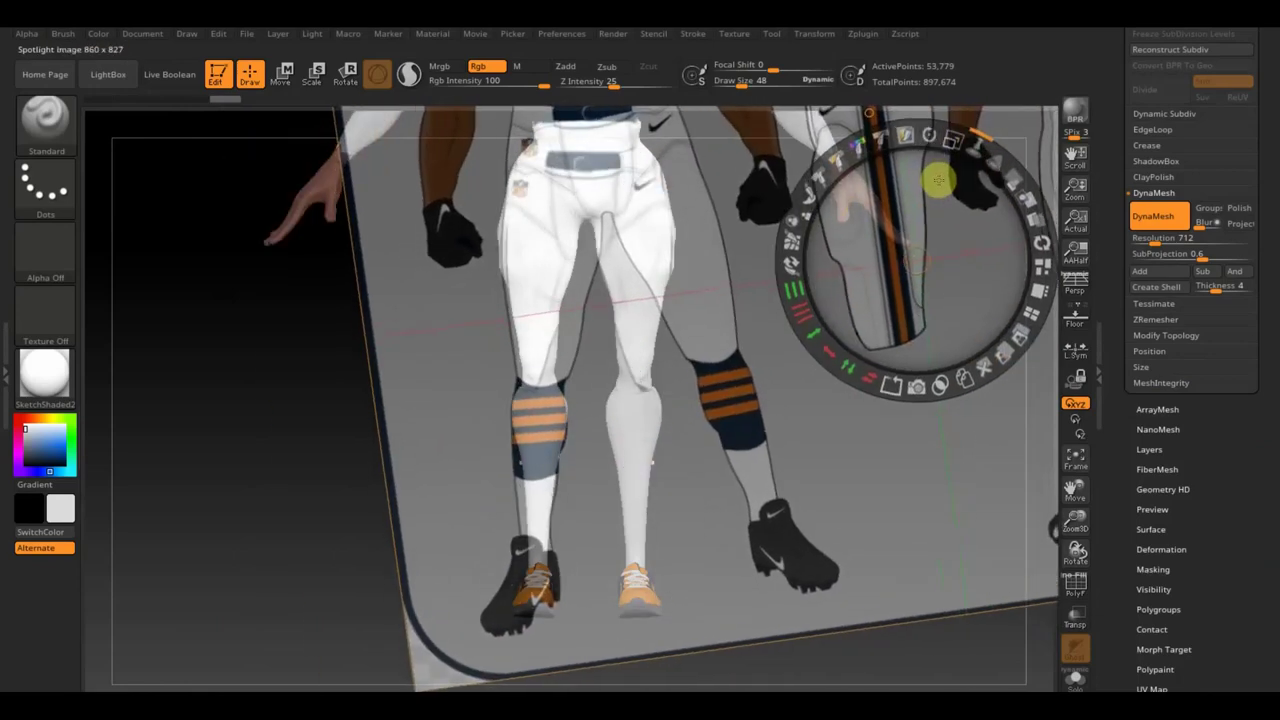
mouse_move(940, 118)
mouse_down()
mouse_move(937, 189)
mouse_move(966, 194)
mouse_move(837, 234)
mouse_move(901, 218)
mouse_move(1040, 349)
mouse_up()
key(shift+z)
key(shift+z)
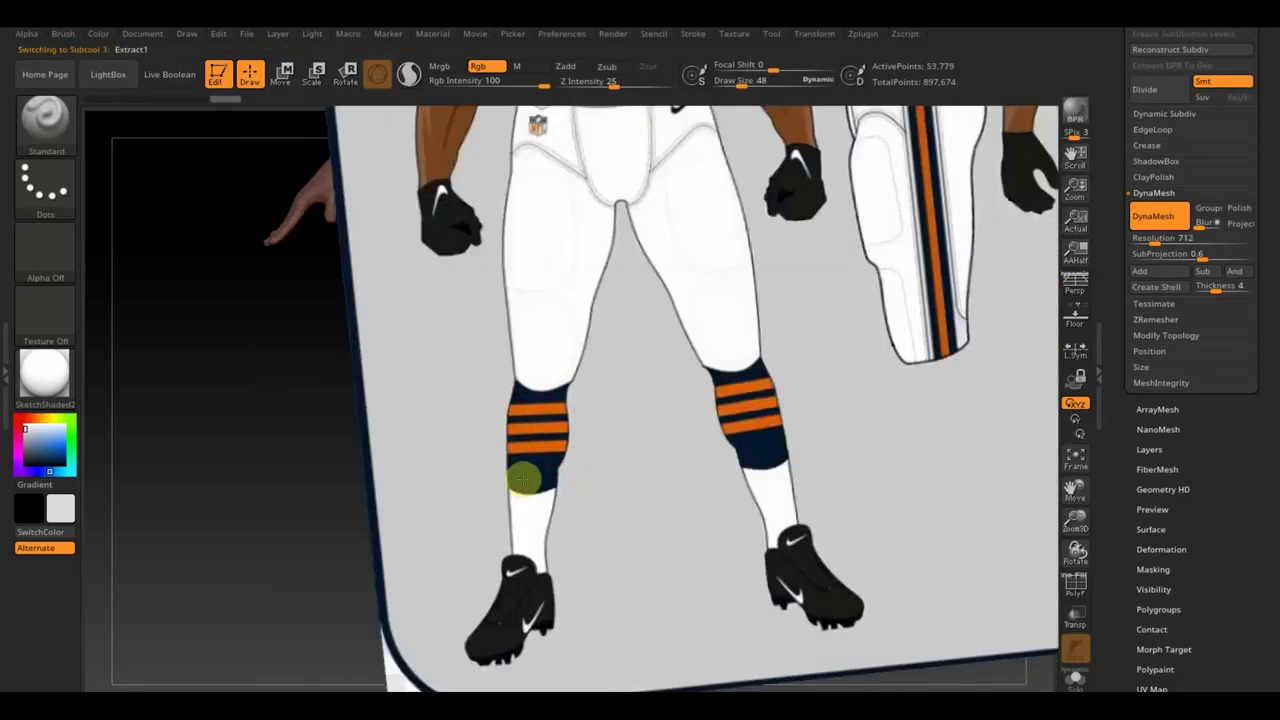
click(63, 33)
scroll(114, 400, down, 2)
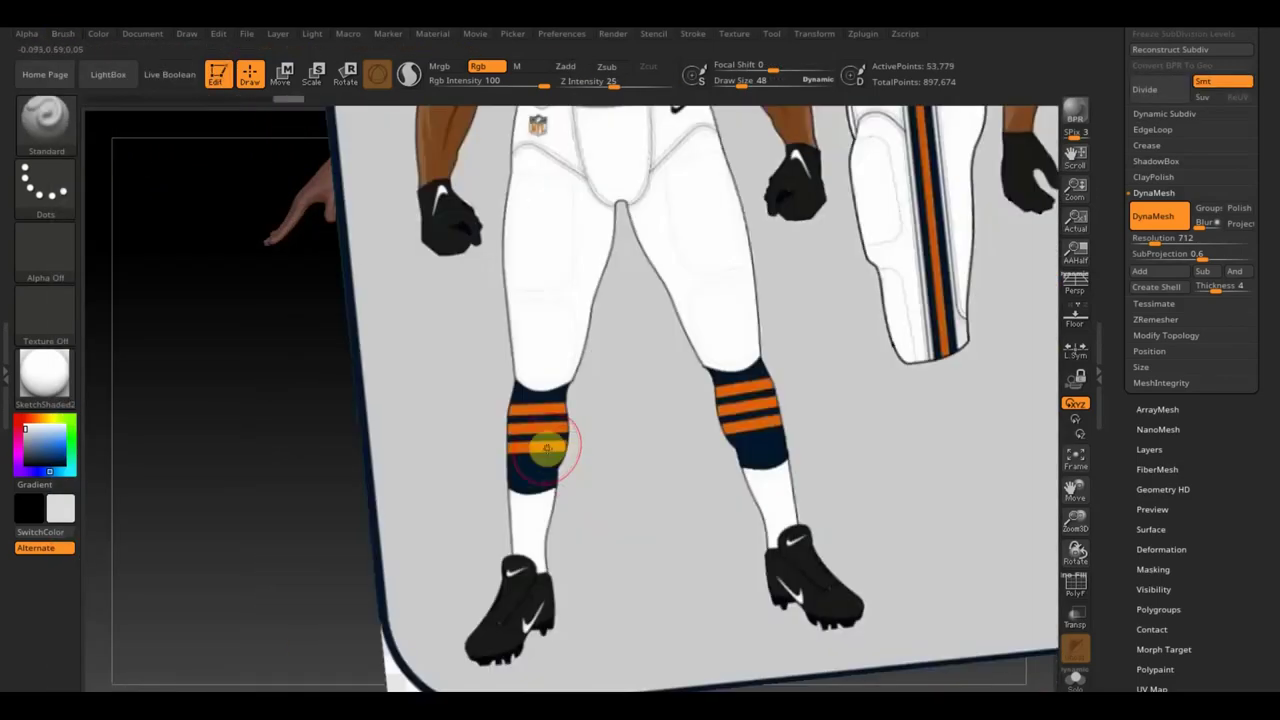
key(shift+z)
- Mask straight bands across the left sock and paint navy and orange stripes
mouse_move(612, 445)
right_down()
mouse_move(557, 408)
mouse_move(771, 546)
right_up()
key(shift+z)
key(shift+z)
right_drag(609, 474, 723, 477)
key(shift+z)
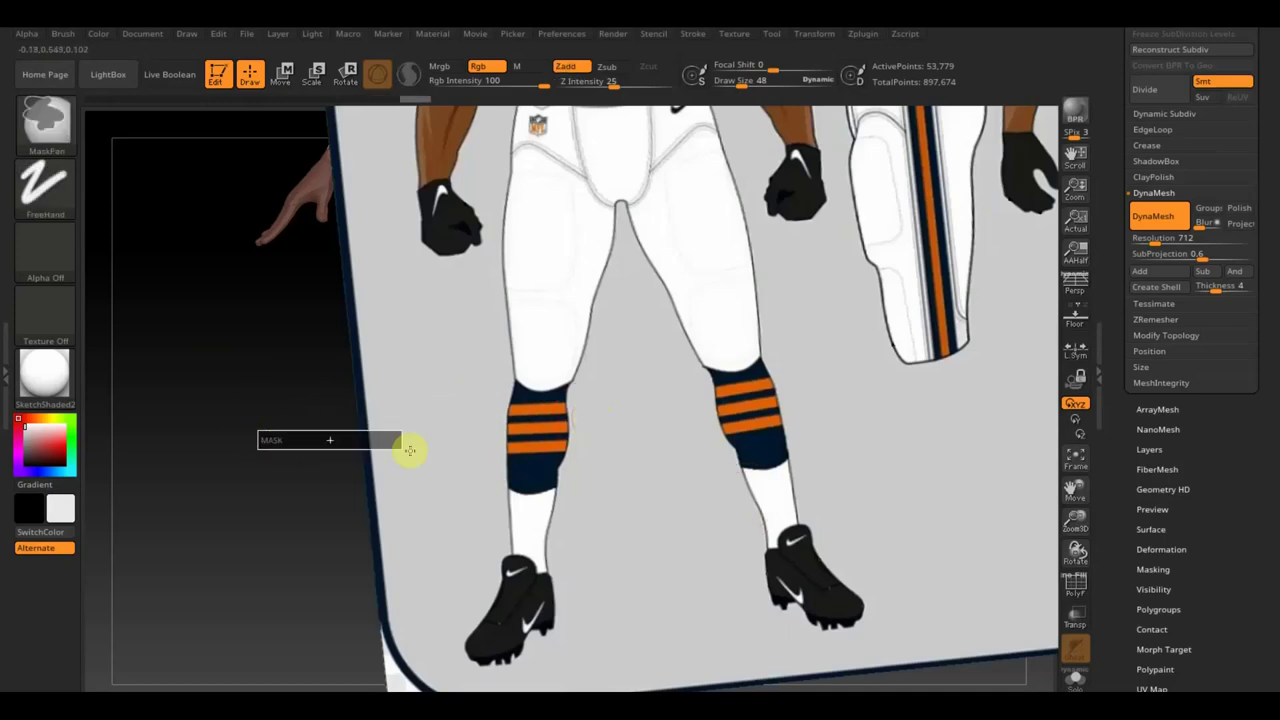
mouse_move(580, 435)
ctrl+mouse_down()
mouse_move(428, 471)
mouse_move(600, 449)
ctrl+mouse_up()
key(shift+z)
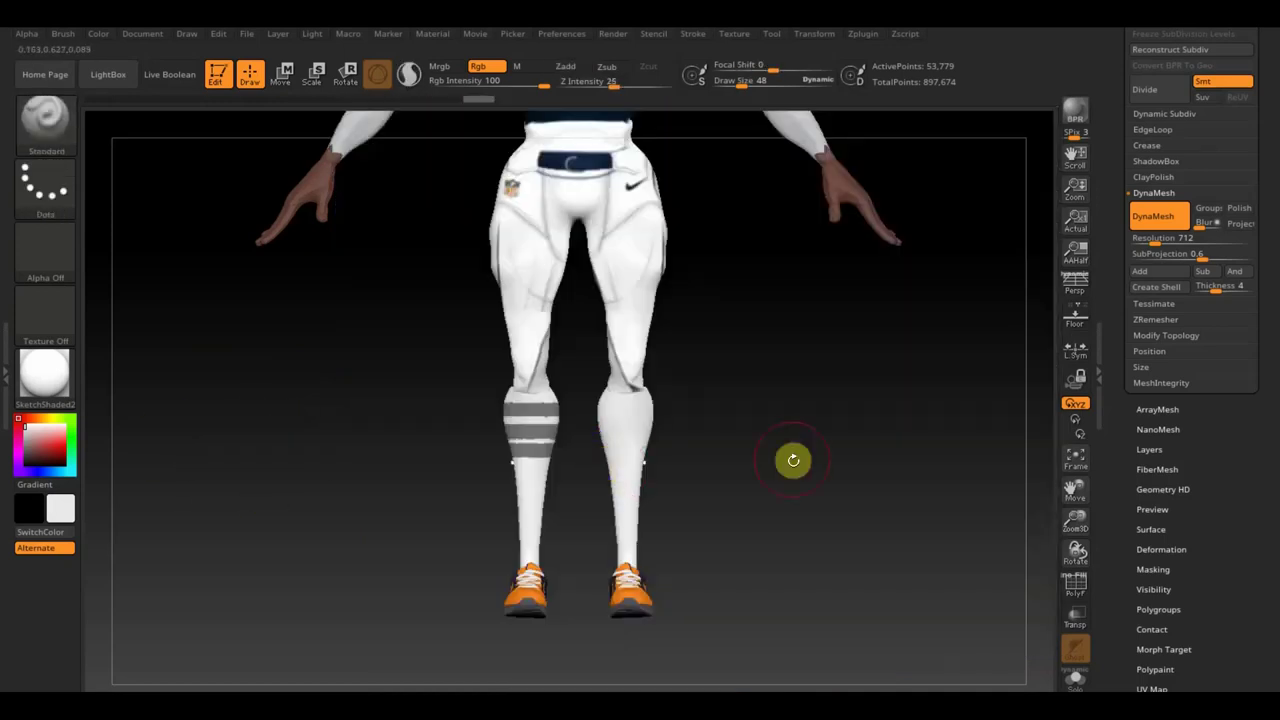
ctrl+drag(332, 448, 516, 446)
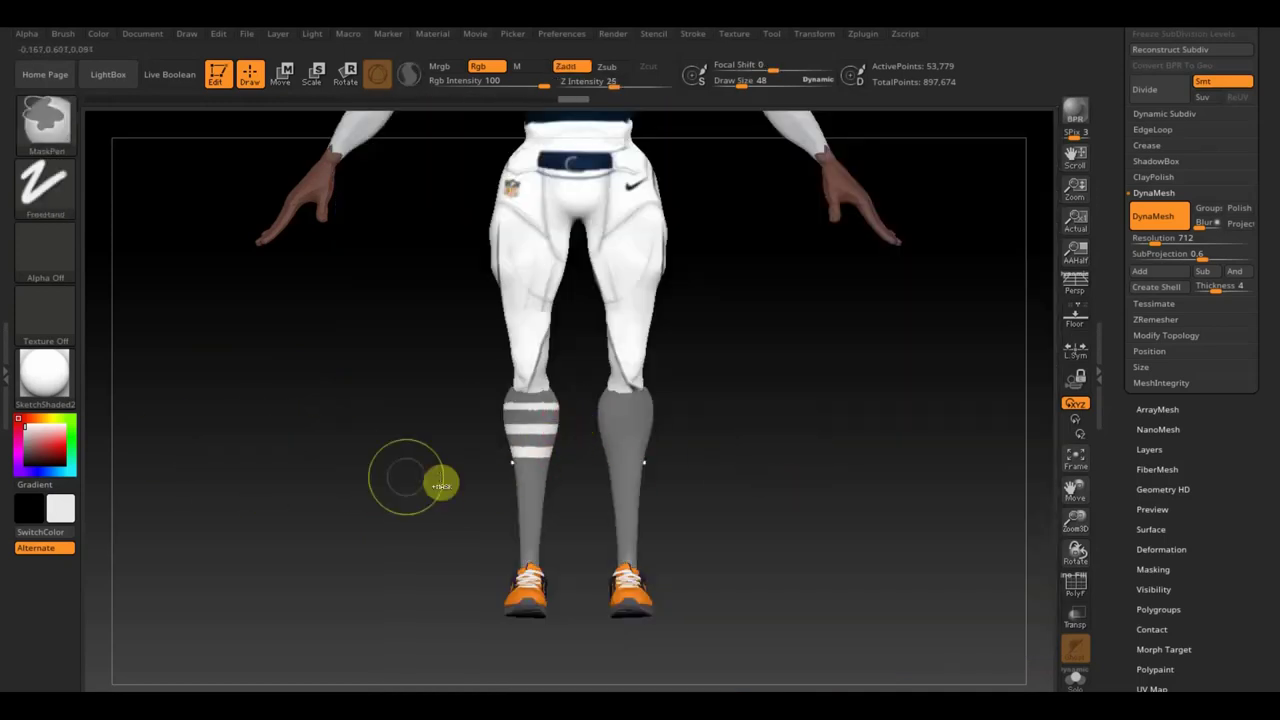
drag(440, 425, 682, 523)
drag(513, 430, 620, 277)
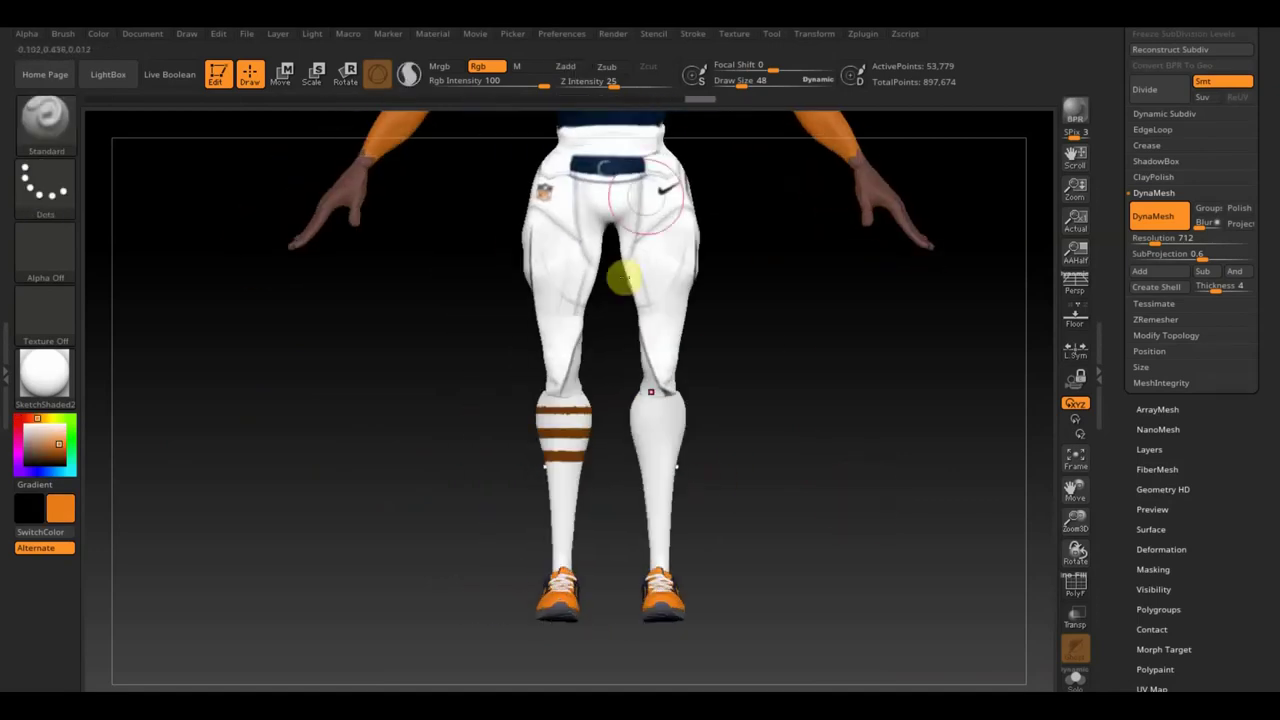
mouse_move(537, 423)
mouse_down()
mouse_move(540, 467)
mouse_move(757, 480)
mouse_move(357, 517)
mouse_move(574, 543)
mouse_move(543, 516)
mouse_up()
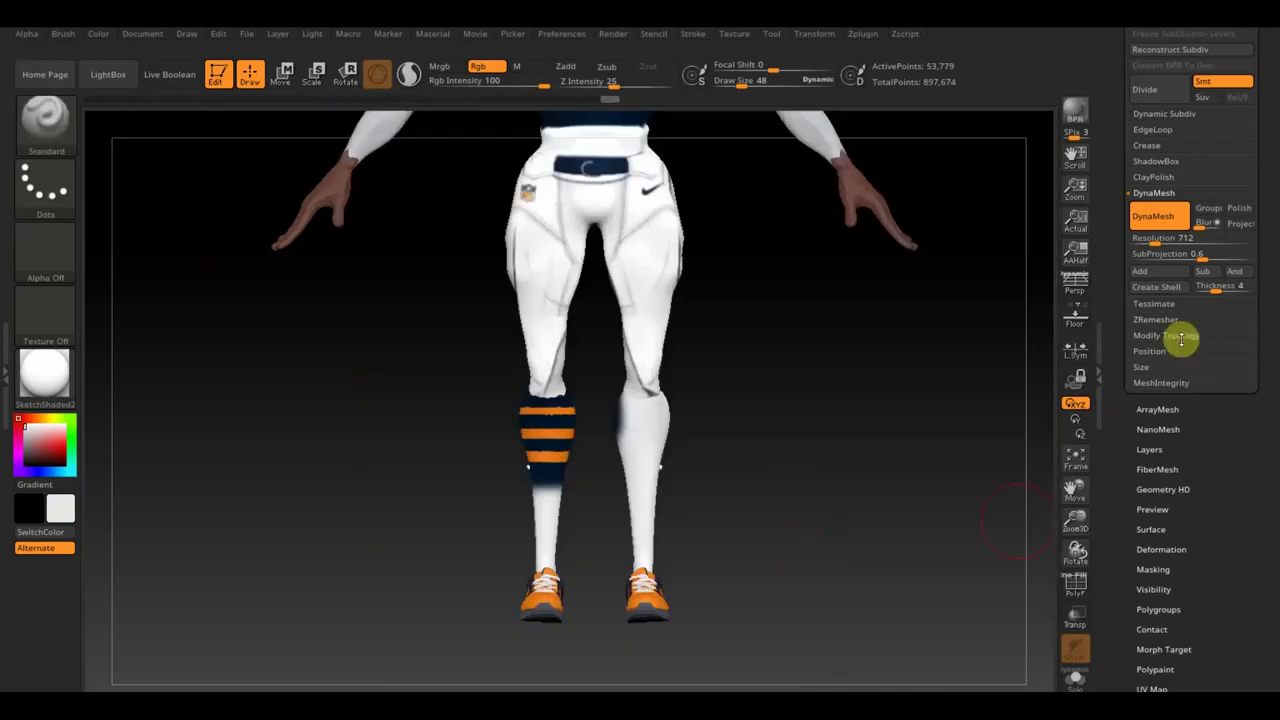
- Mirror And Weld the striped sock onto the other leg and frame the figure
click(1180, 336)
click(1180, 287)
key(f)
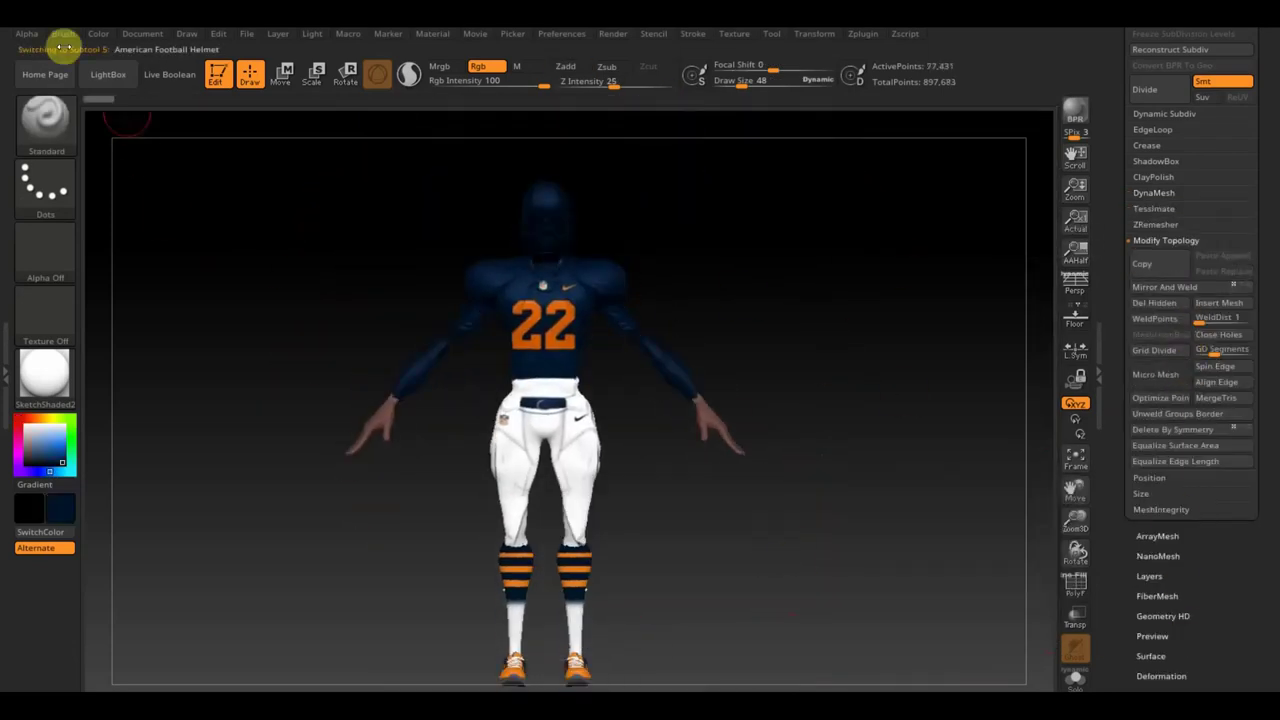
- Open the UV Map settings and bring the #22 uniform reference image back up
click(1152, 615)
mouse_move(960, 220)
mouse_down()
mouse_move(751, 280)
mouse_move(500, 380)
mouse_move(480, 323)
mouse_move(389, 334)
mouse_move(392, 298)
mouse_up()
click(150, 33)
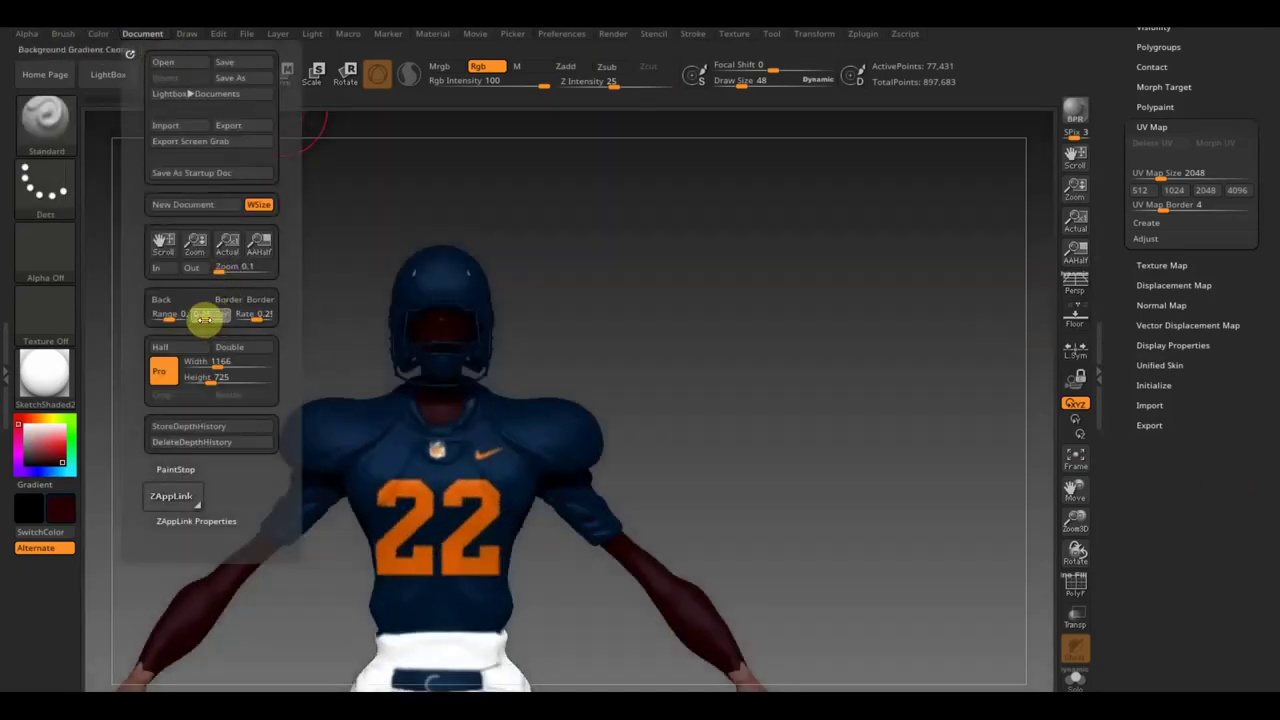
key(n)
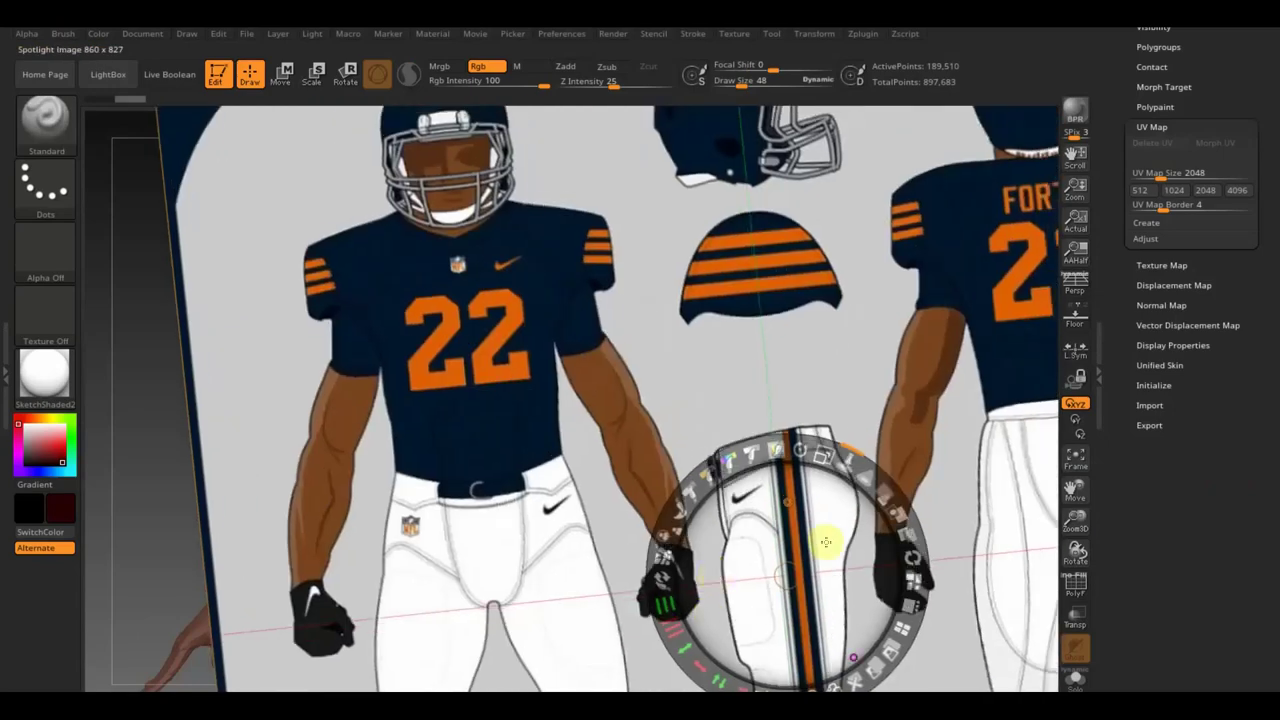
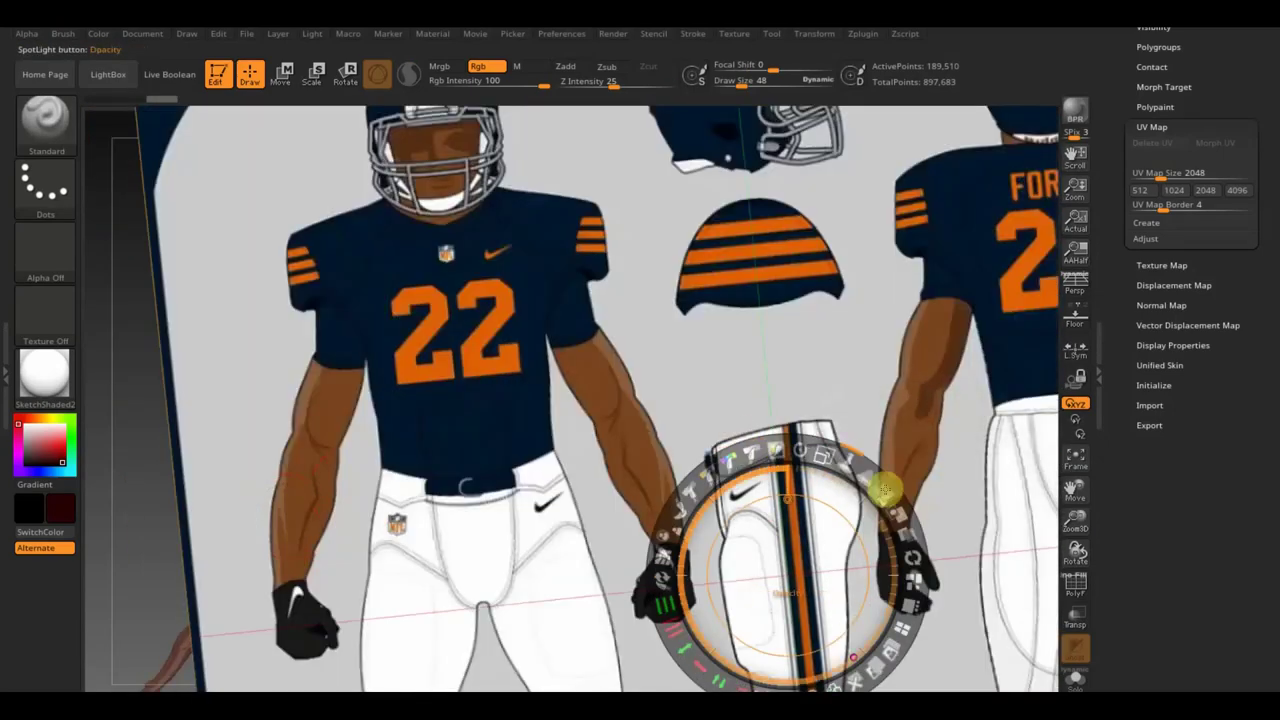
- Hide the reference sheet and orbit the bare body model to a close side view of the torso
key(shift+z)
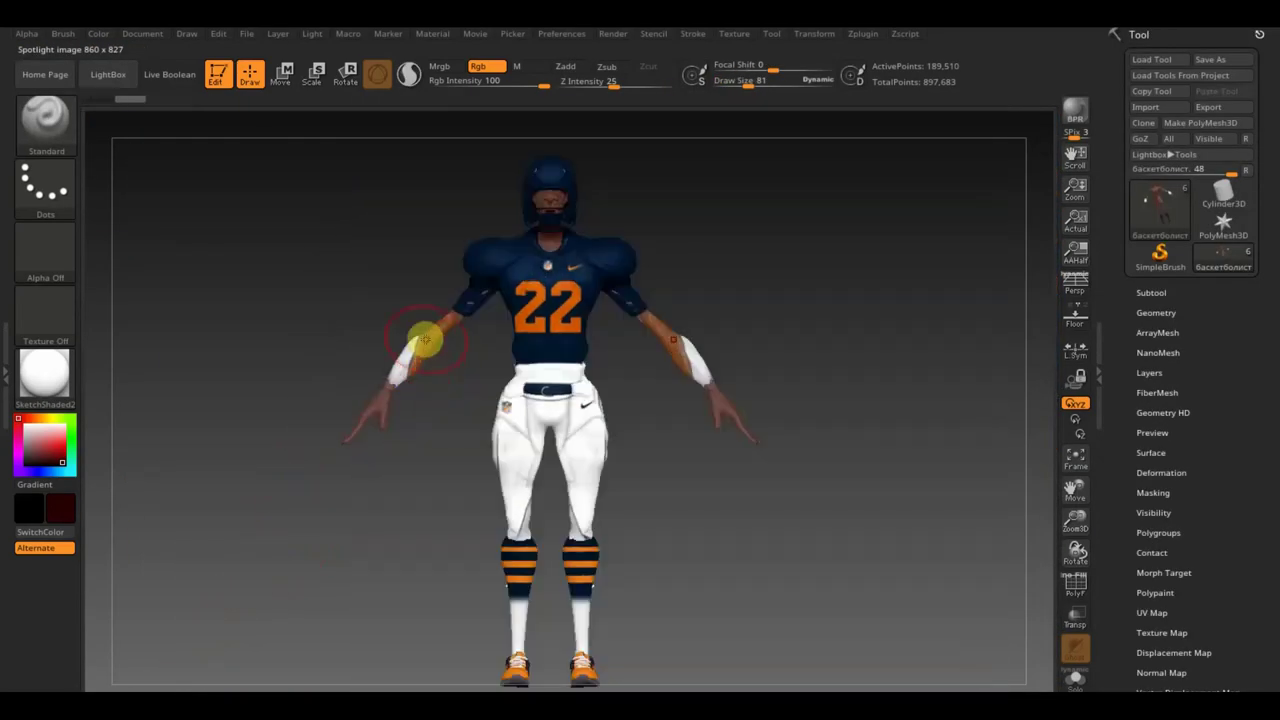
click(1151, 292)
click(1234, 357)
mouse_move(514, 677)
mouse_down()
mouse_move(623, 306)
mouse_move(698, 396)
mouse_up()
mouse_move(823, 386)
mouse_down()
mouse_move(794, 320)
mouse_move(710, 583)
mouse_move(742, 85)
mouse_up()
mouse_move(806, 481)
alt+mouse_down()
mouse_move(271, 334)
mouse_move(786, 586)
mouse_move(911, 237)
mouse_move(880, 331)
alt+mouse_up()
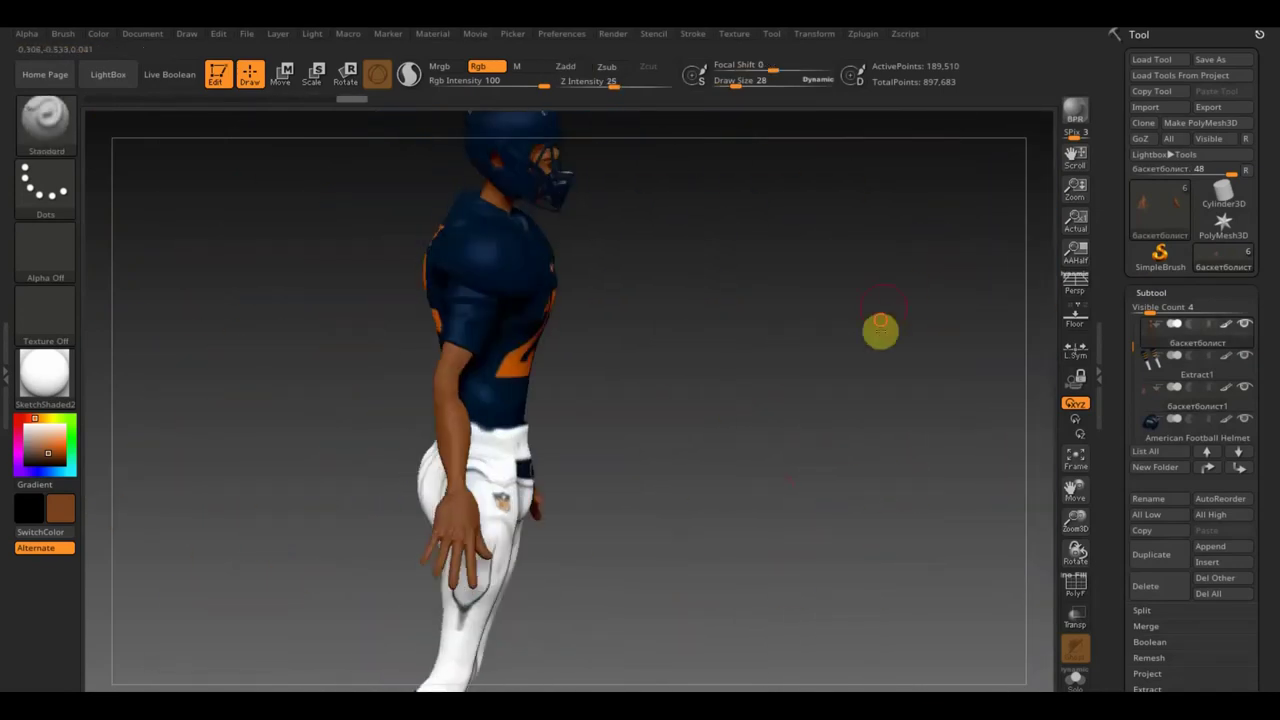
- Overlay the Bears reference sheet, tilt it into place, and switch to the форма player tool
key(shift+z)
drag(354, 200, 339, 304)
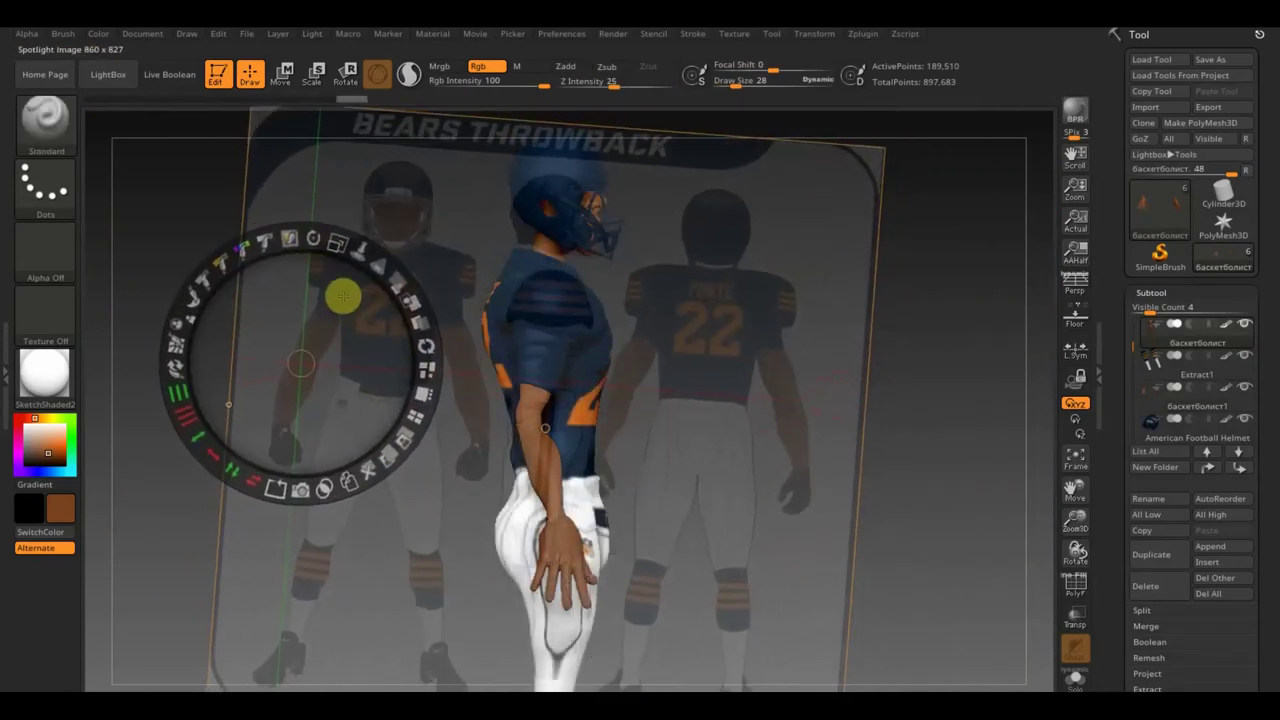
key(z)
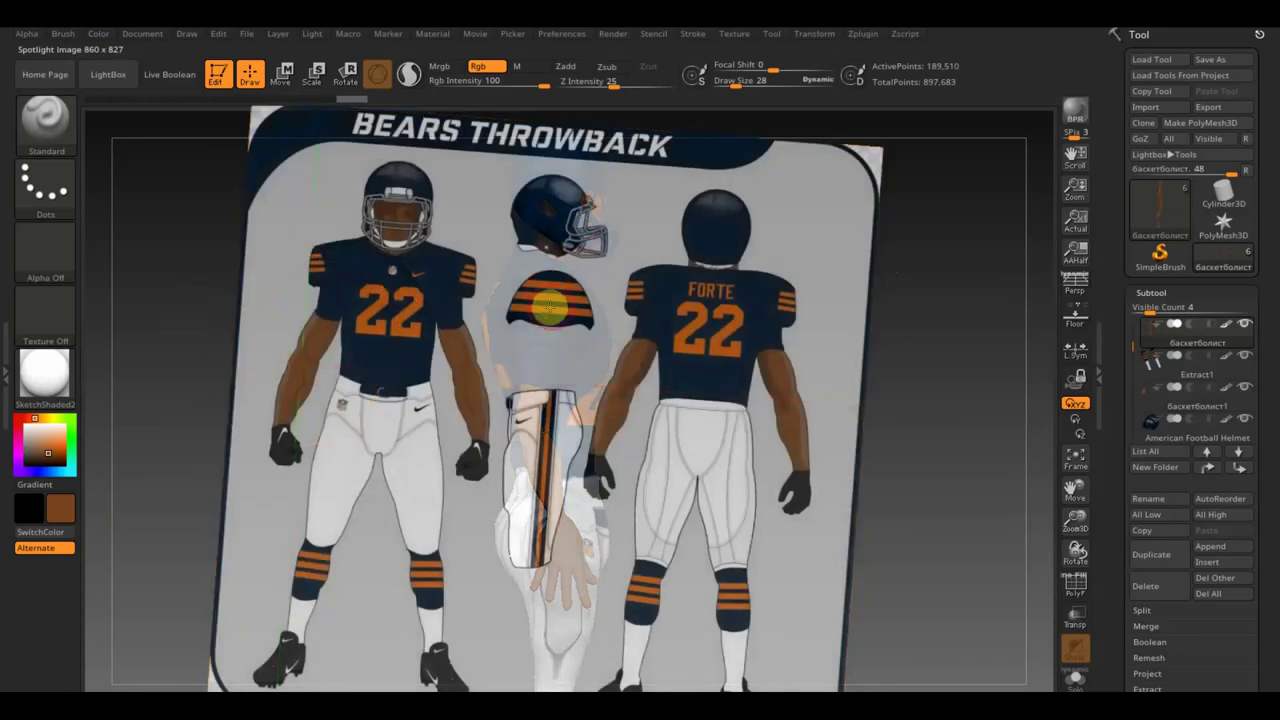
alt+click(578, 300)
key(z)
key(z)
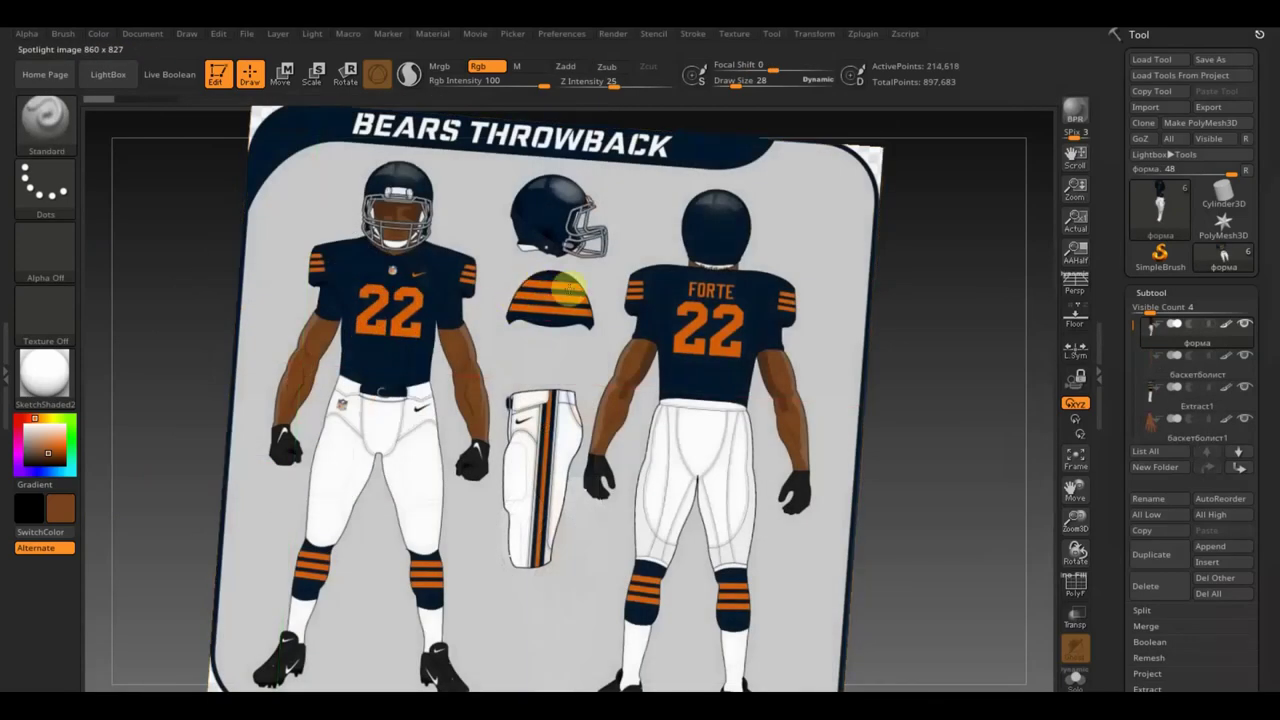
- Enlarge the reference sheet and compare it against the player's side profile and back
key(shift+z)
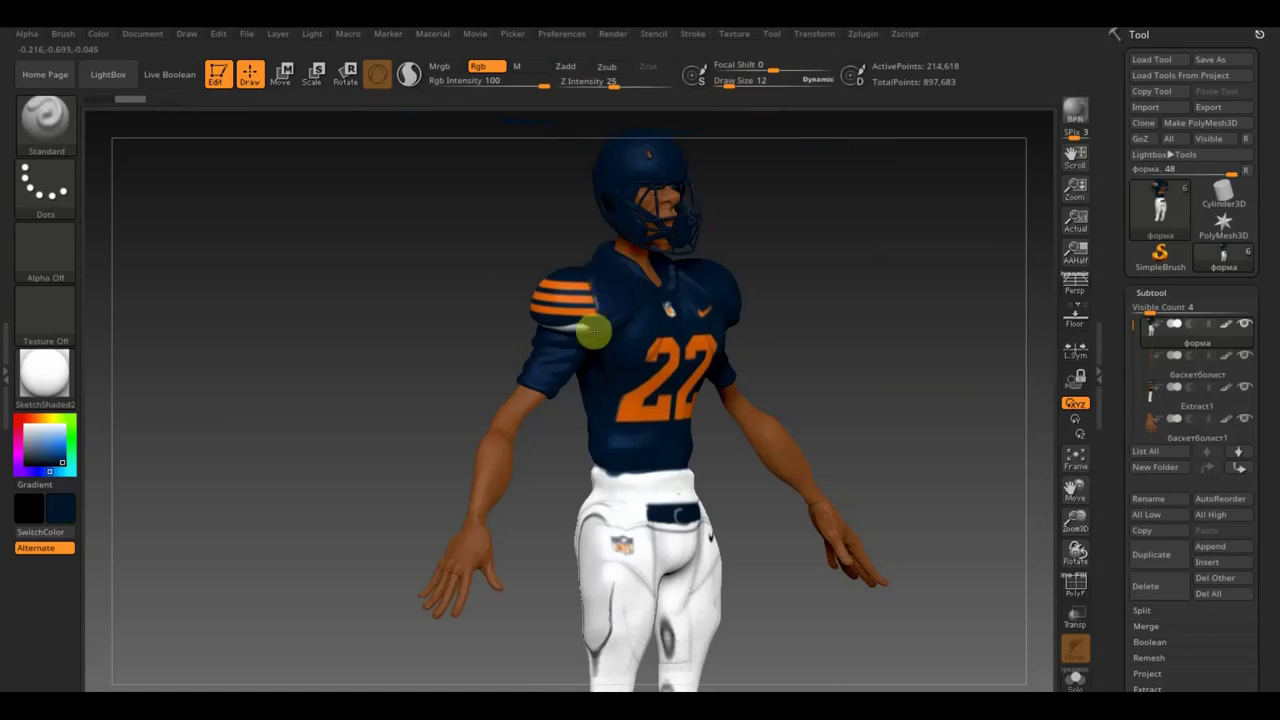
drag(594, 333, 846, 313)
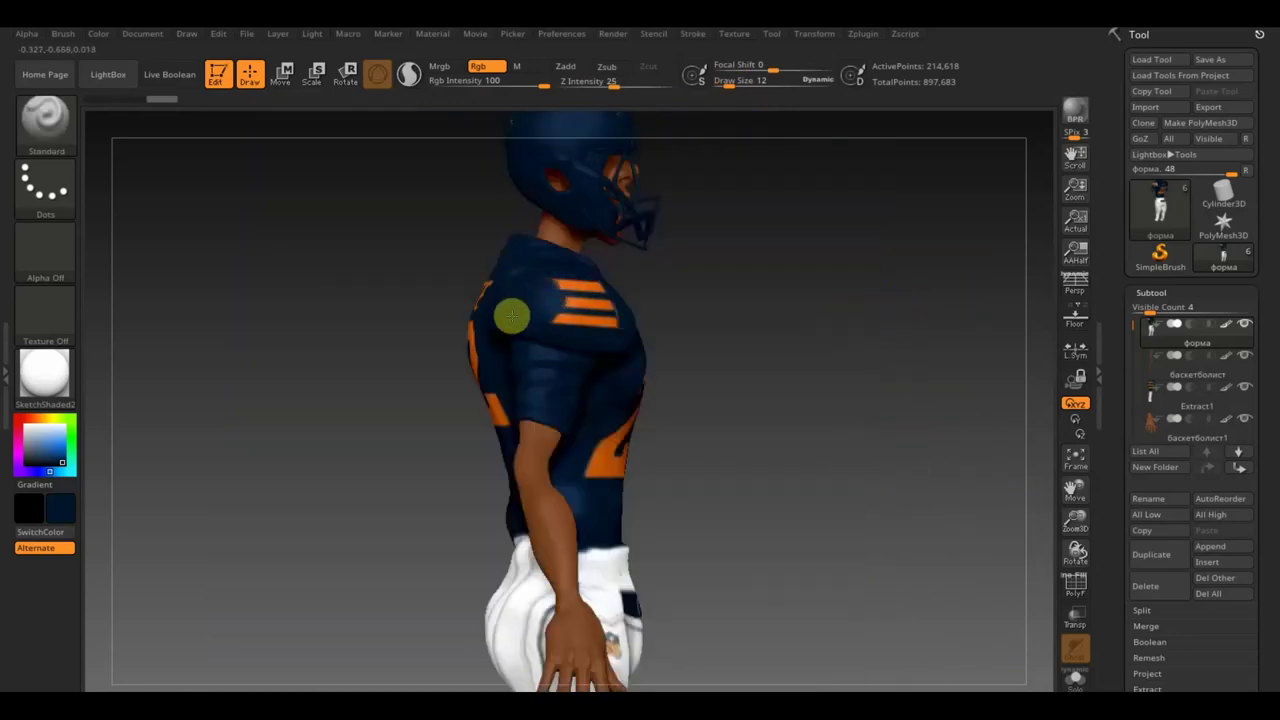
key(shift+z)
key(z)
mouse_move(257, 251)
mouse_down()
mouse_move(274, 331)
mouse_move(263, 249)
mouse_move(222, 301)
mouse_up()
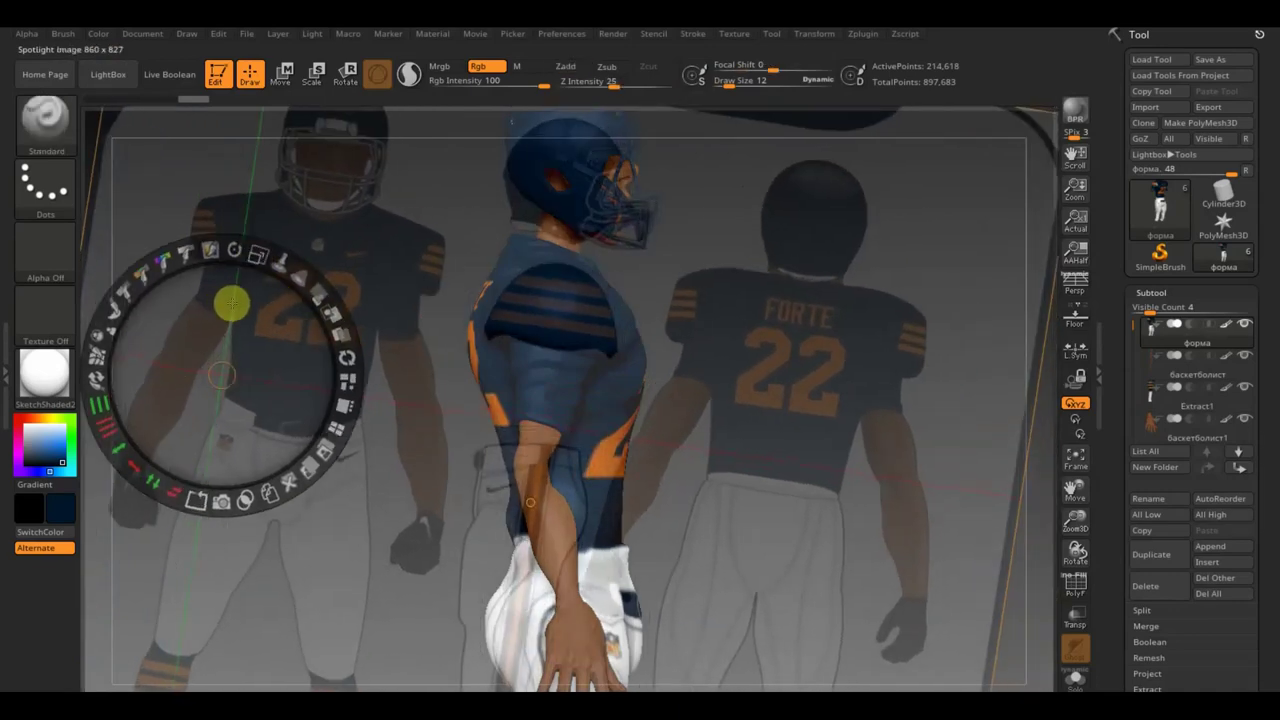
key(z)
key(z)
key(z)
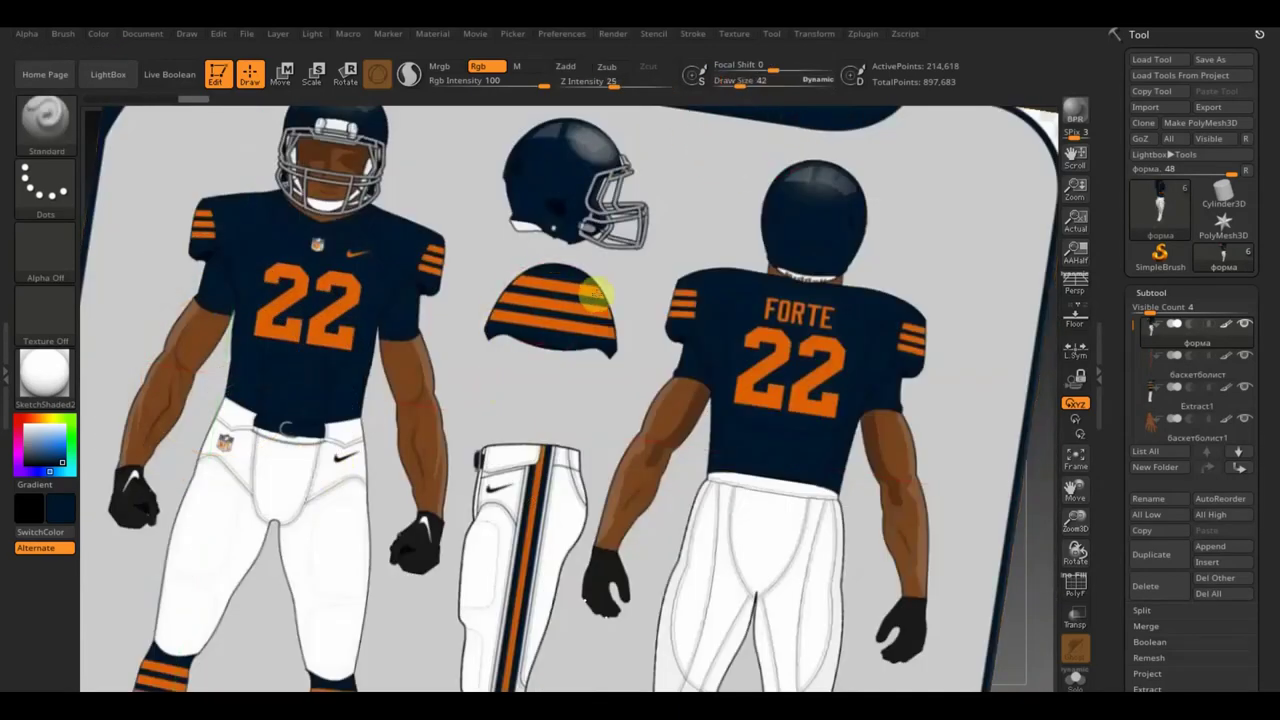
key(shift+z)
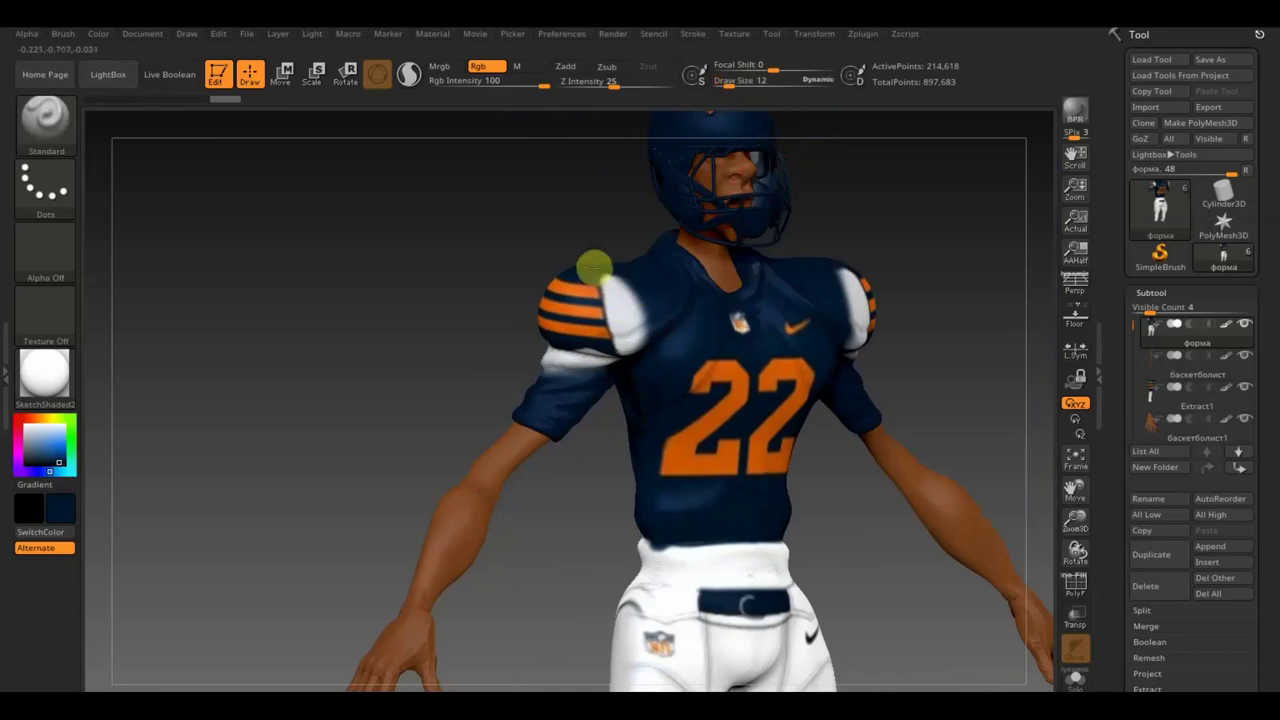
mouse_move(600, 272)
right_down()
mouse_move(471, 223)
mouse_move(494, 286)
mouse_move(520, 237)
mouse_move(943, 220)
mouse_move(906, 297)
mouse_move(778, 289)
right_up()
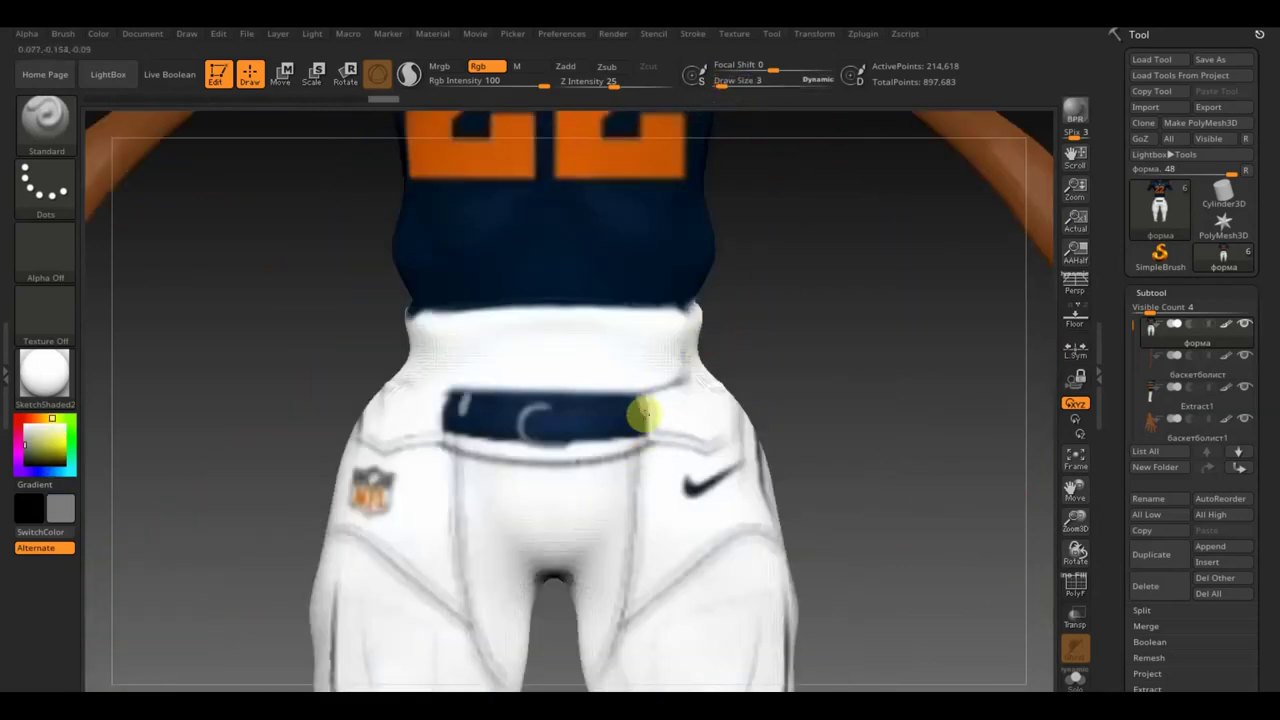
- Inspect the white pants from the waist, hips and rear, including the belt's NFL and Nike logos
ctrl+right_drag(718, 82, 722, 147)
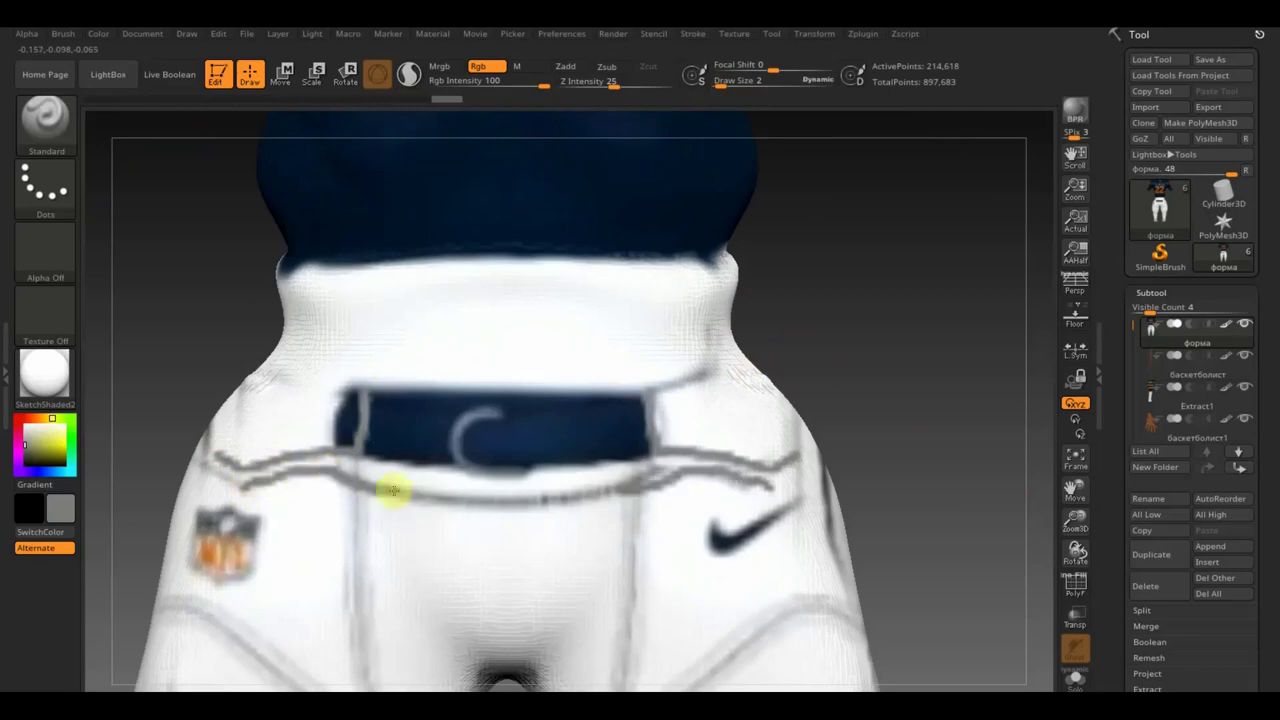
right_drag(582, 440, 584, 471)
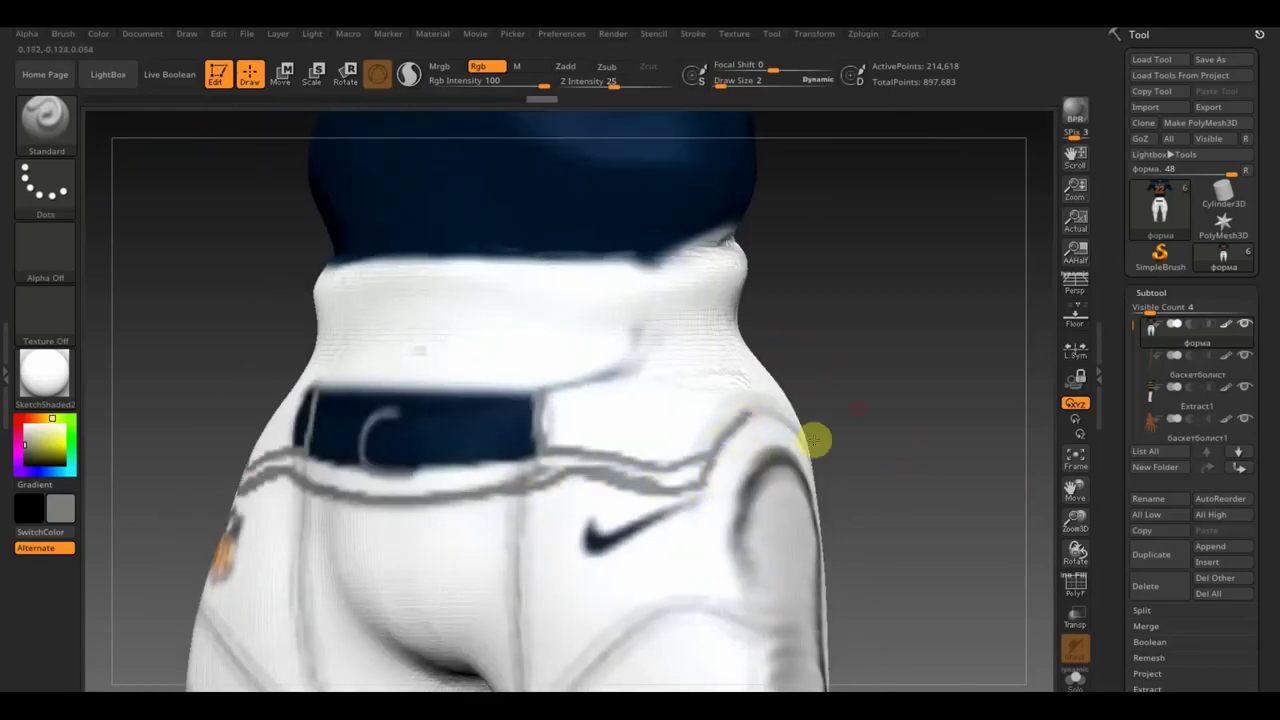
right_drag(815, 440, 729, 483)
mouse_move(850, 483)
ctrl+right_down()
mouse_move(648, 487)
mouse_move(721, 487)
ctrl+right_up()
ctrl+right_drag(639, 351, 783, 420)
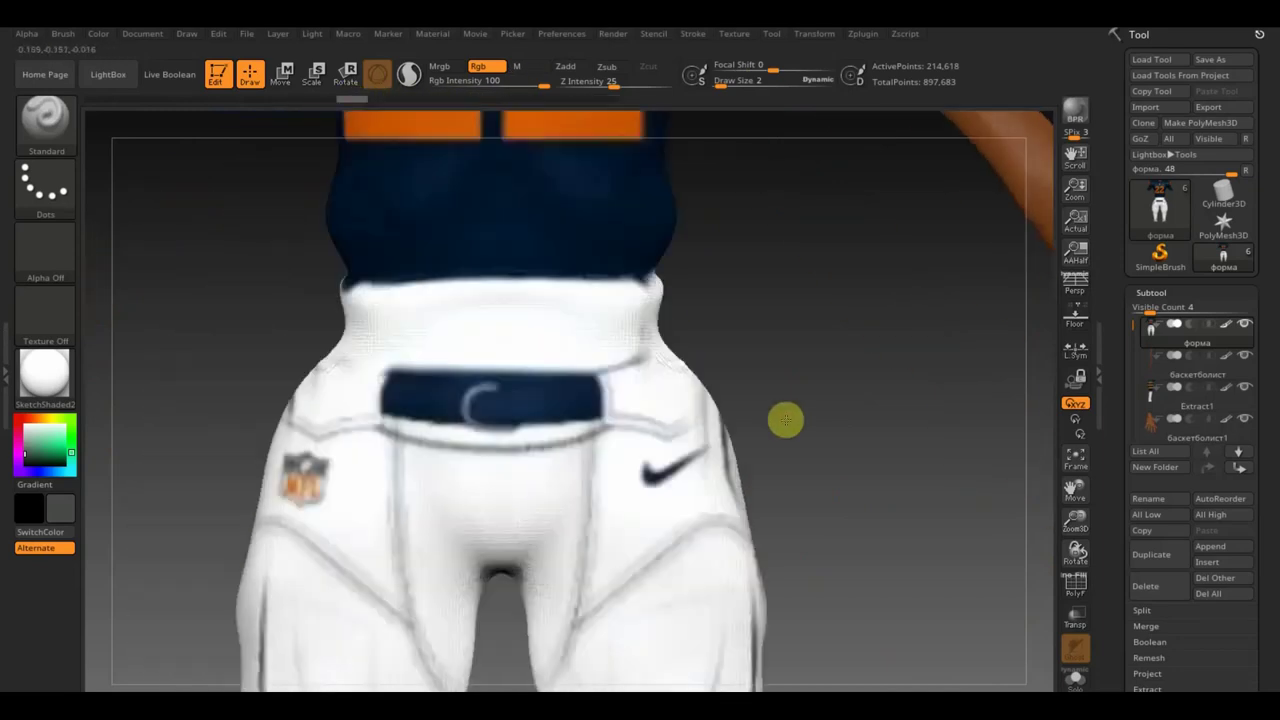
right_drag(304, 427, 631, 334)
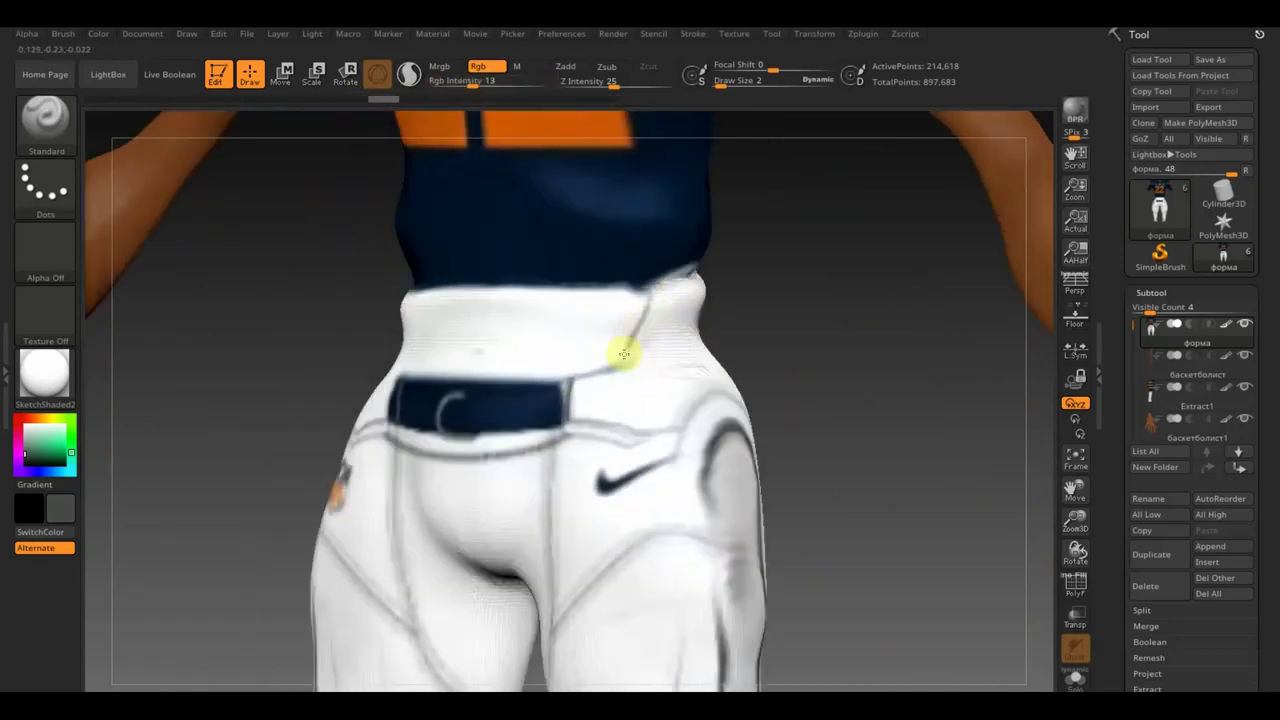
right_drag(737, 337, 737, 322)
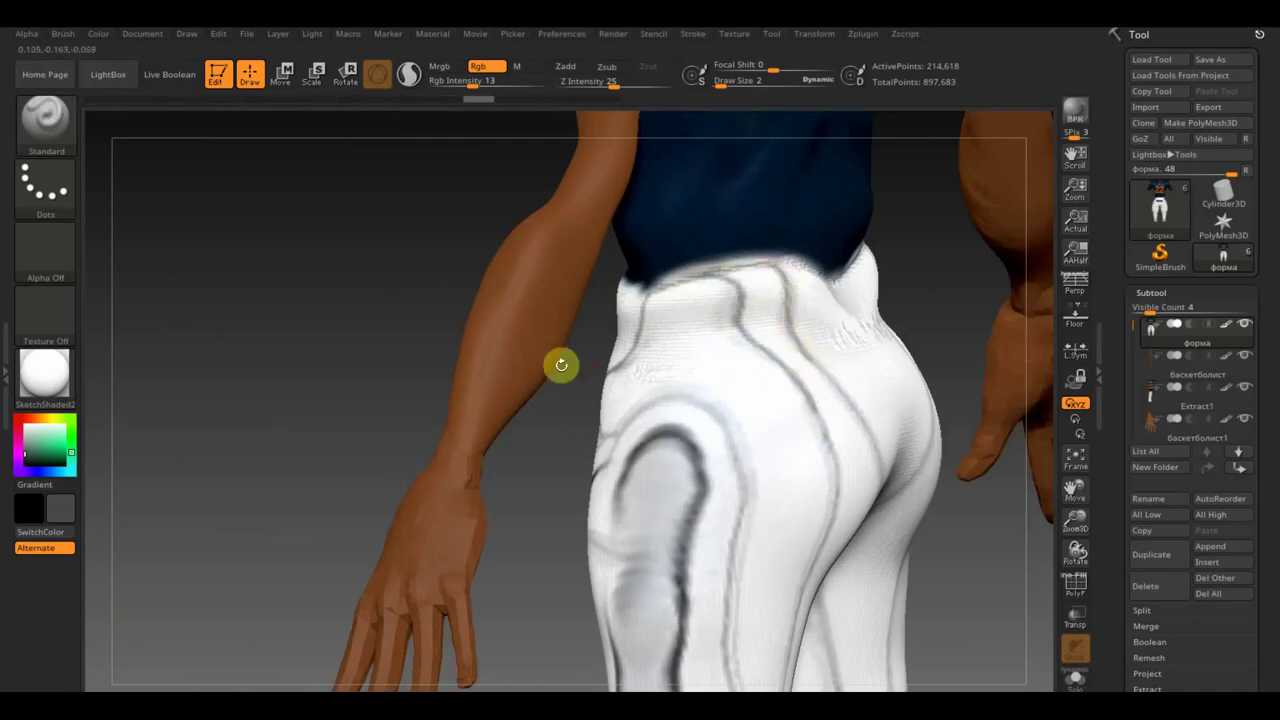
right_drag(561, 365, 469, 282)
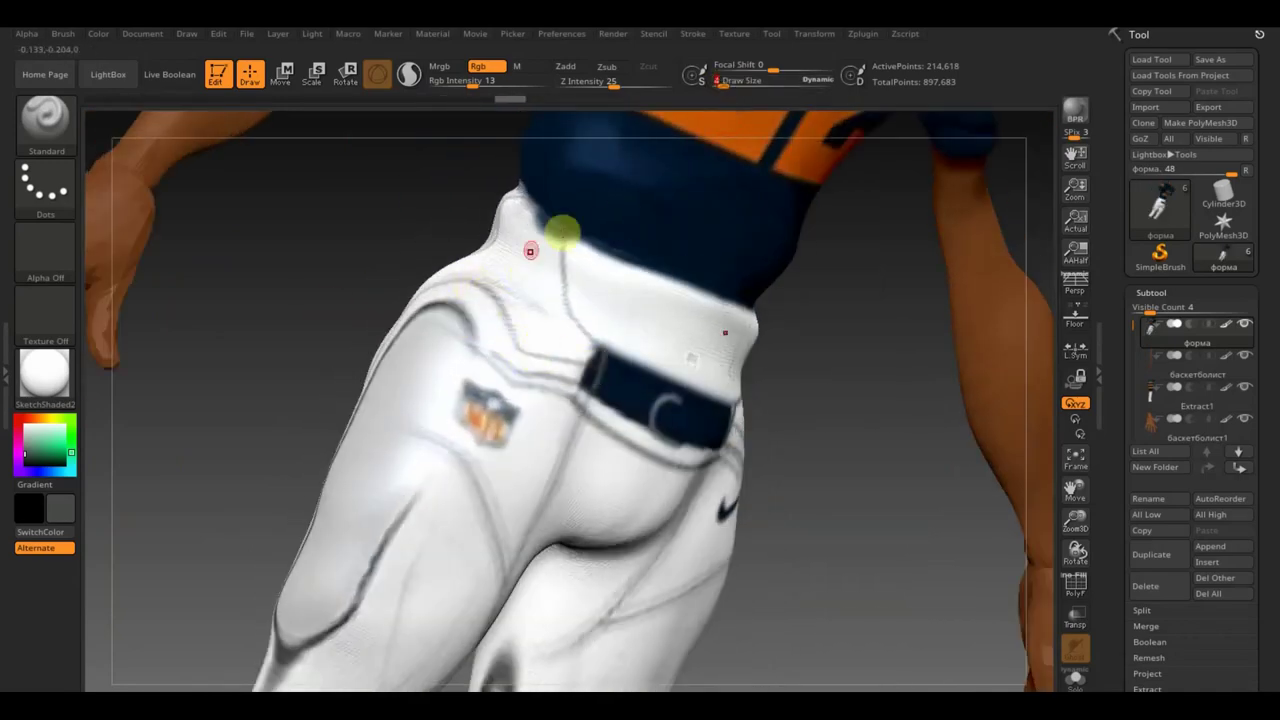
right_drag(596, 363, 637, 445)
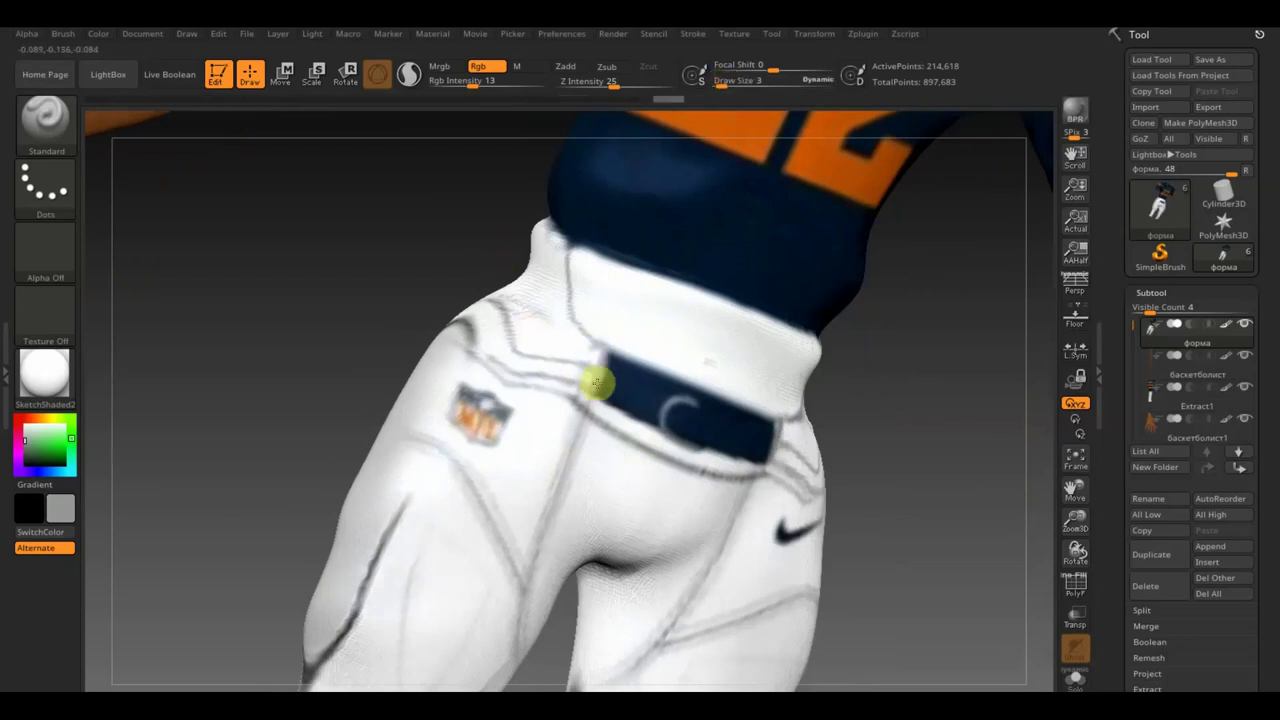
right_drag(480, 362, 365, 299)
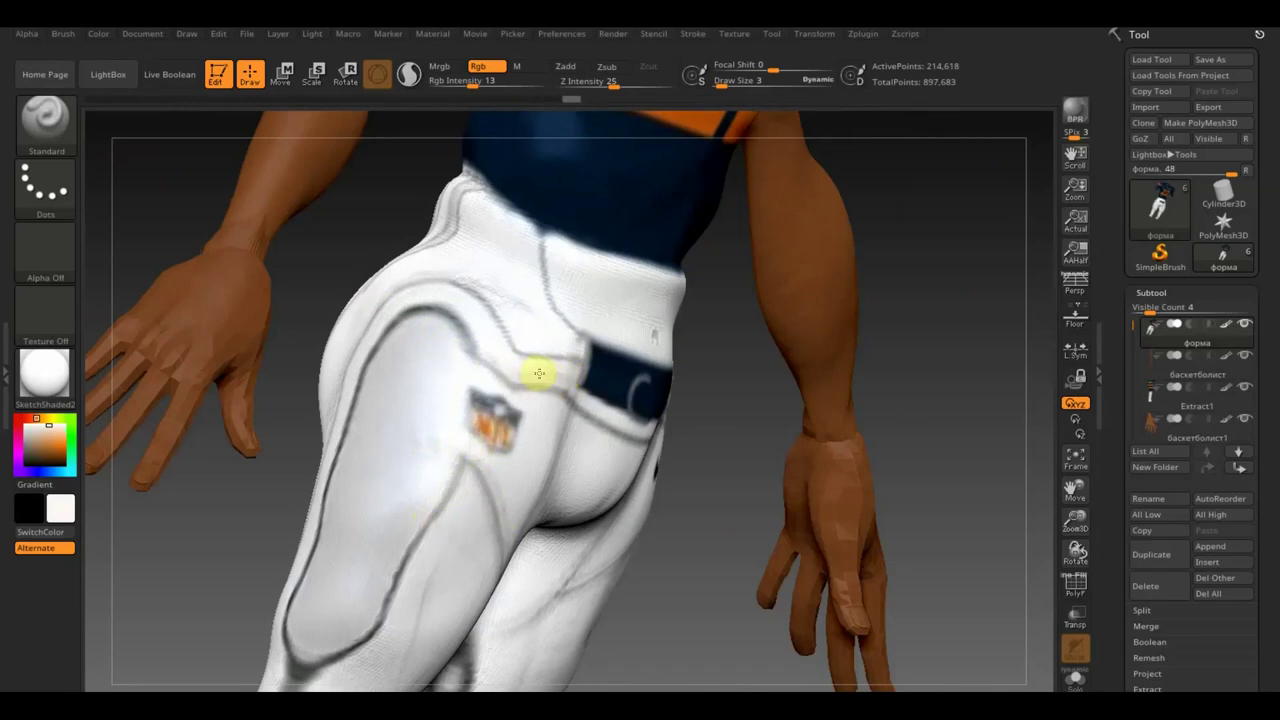
right_drag(538, 373, 438, 196)
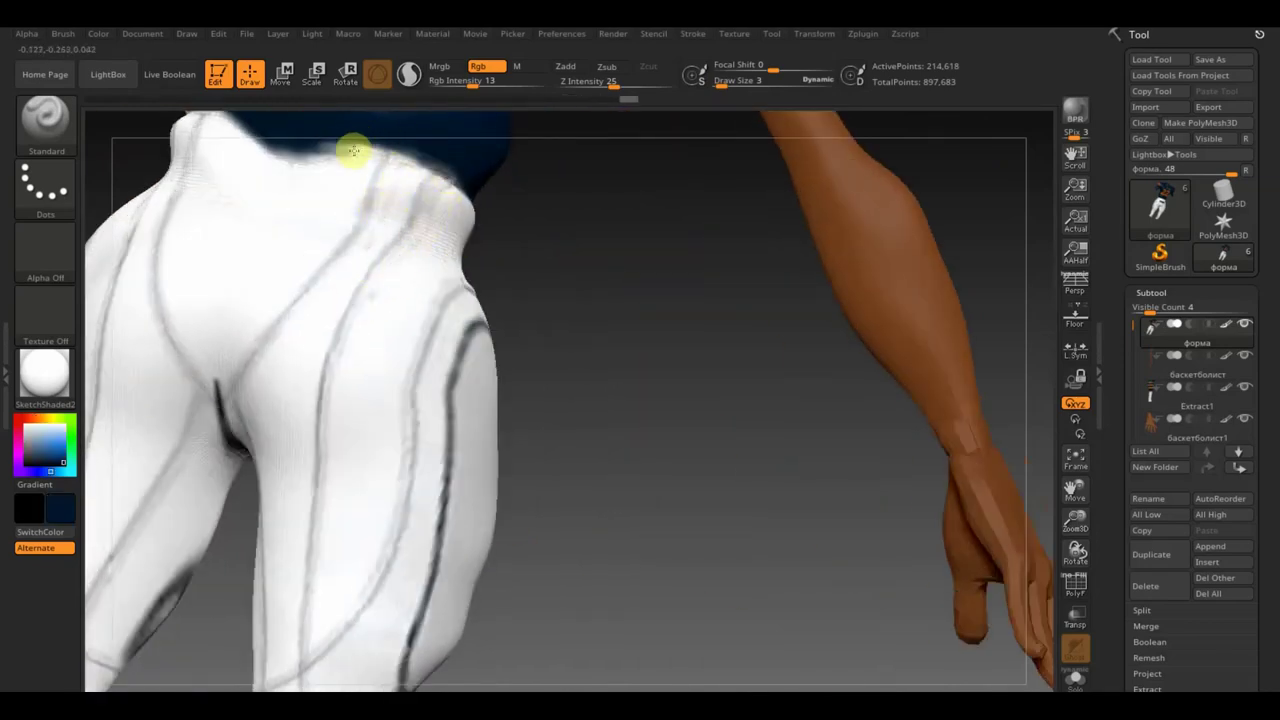
- Redo the painting history to restore the outline strokes on both thighs
click(686, 99)
key(ctrl+shift+z)
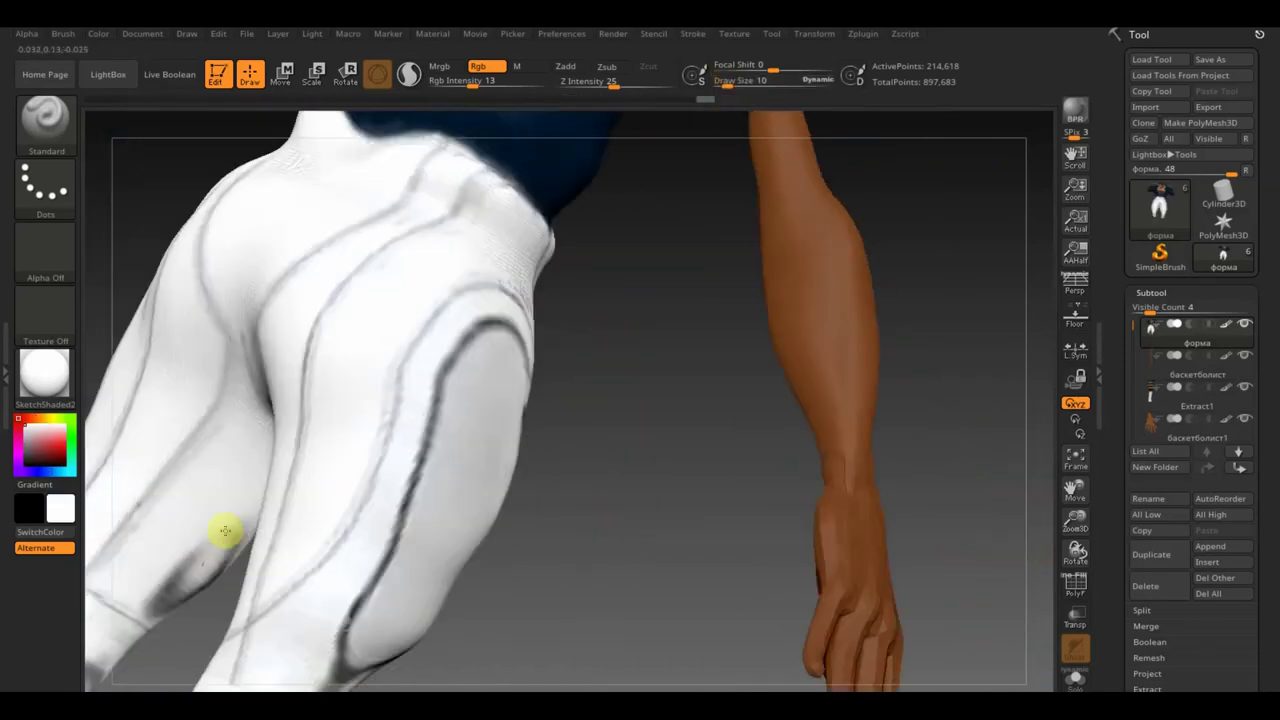
key(ctrl+shift+z)
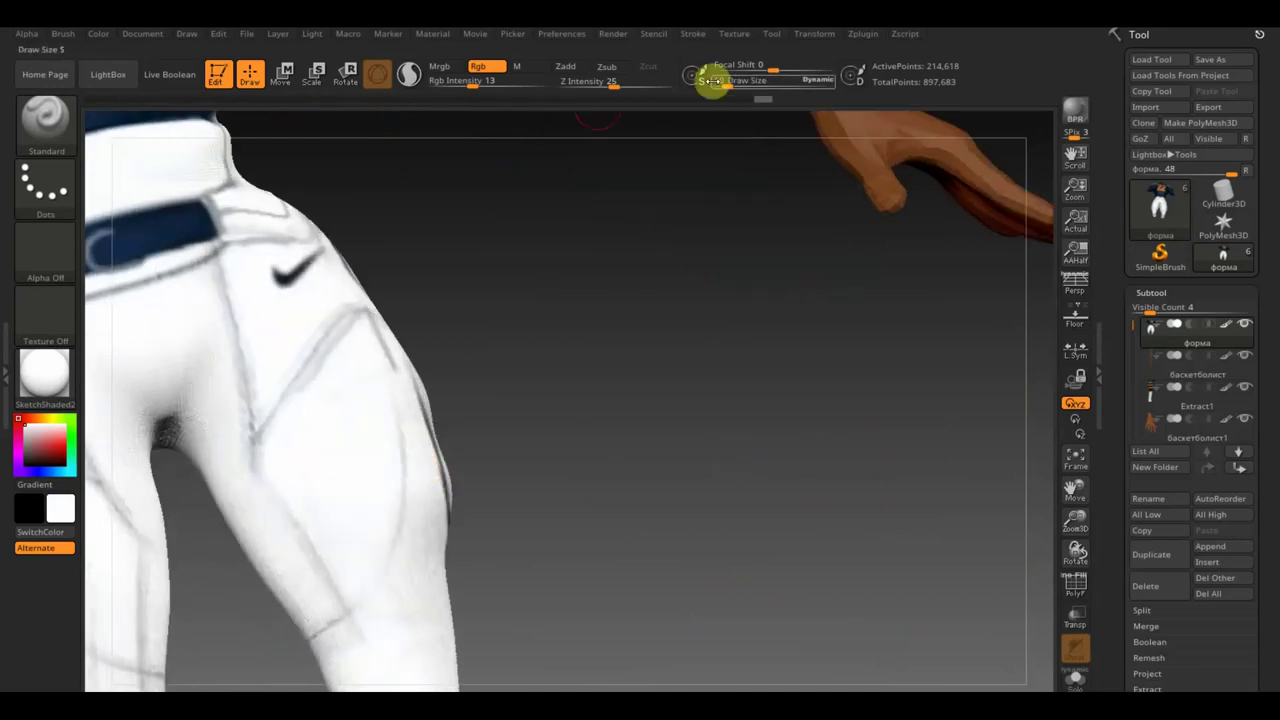
key(ctrl+shift+z)
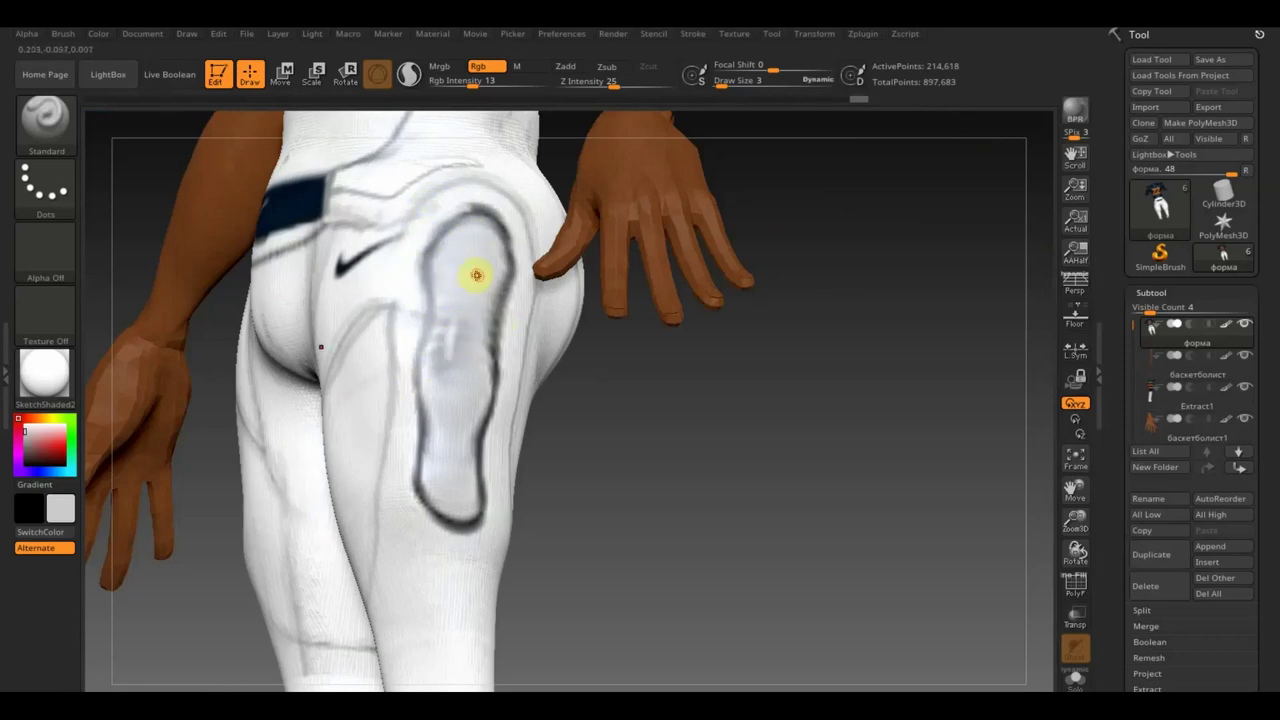
key(ctrl+shift+z)
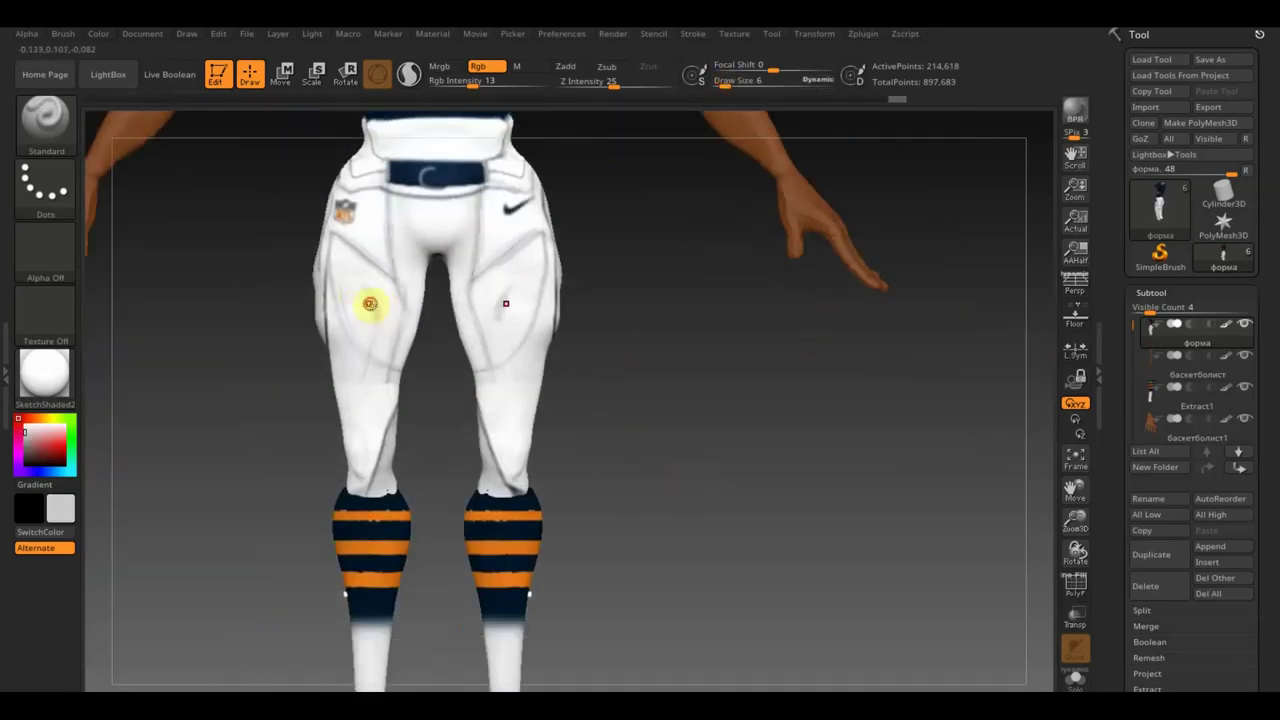
key(ctrl+shift+z)
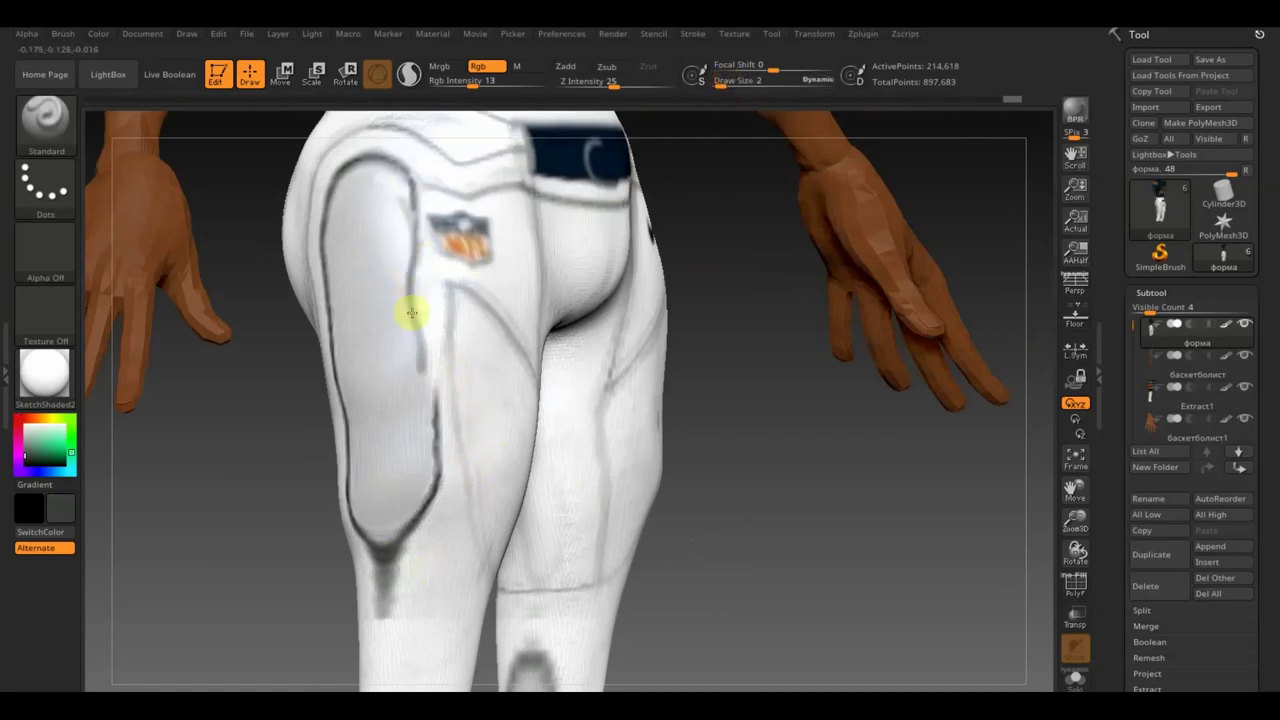
drag(722, 470, 748, 467)
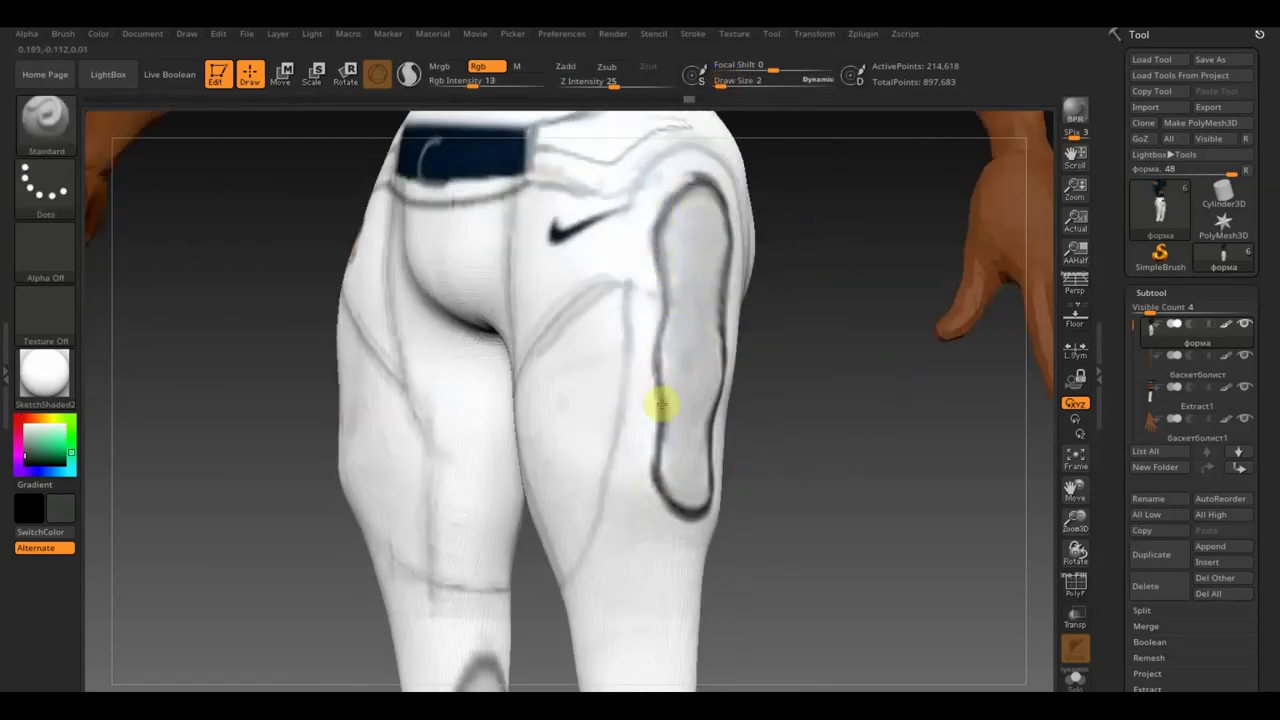
key(ctrl+shift+z)
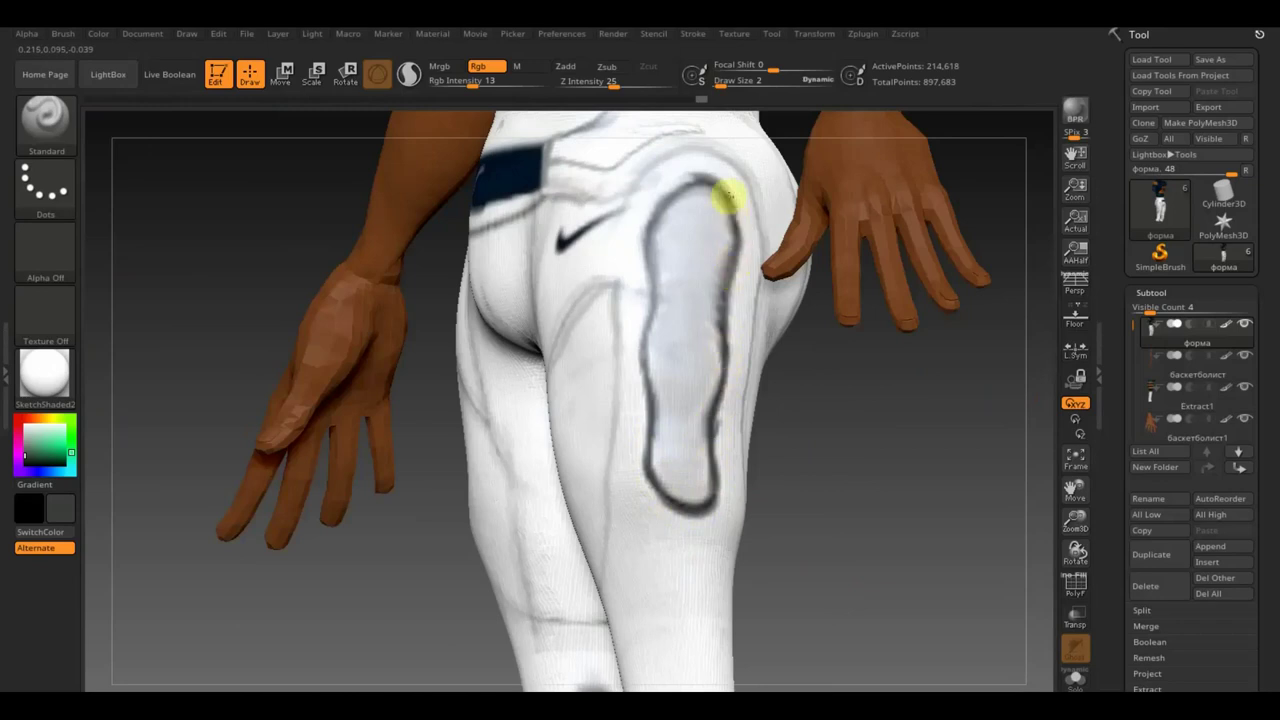
key(ctrl+shift+z)
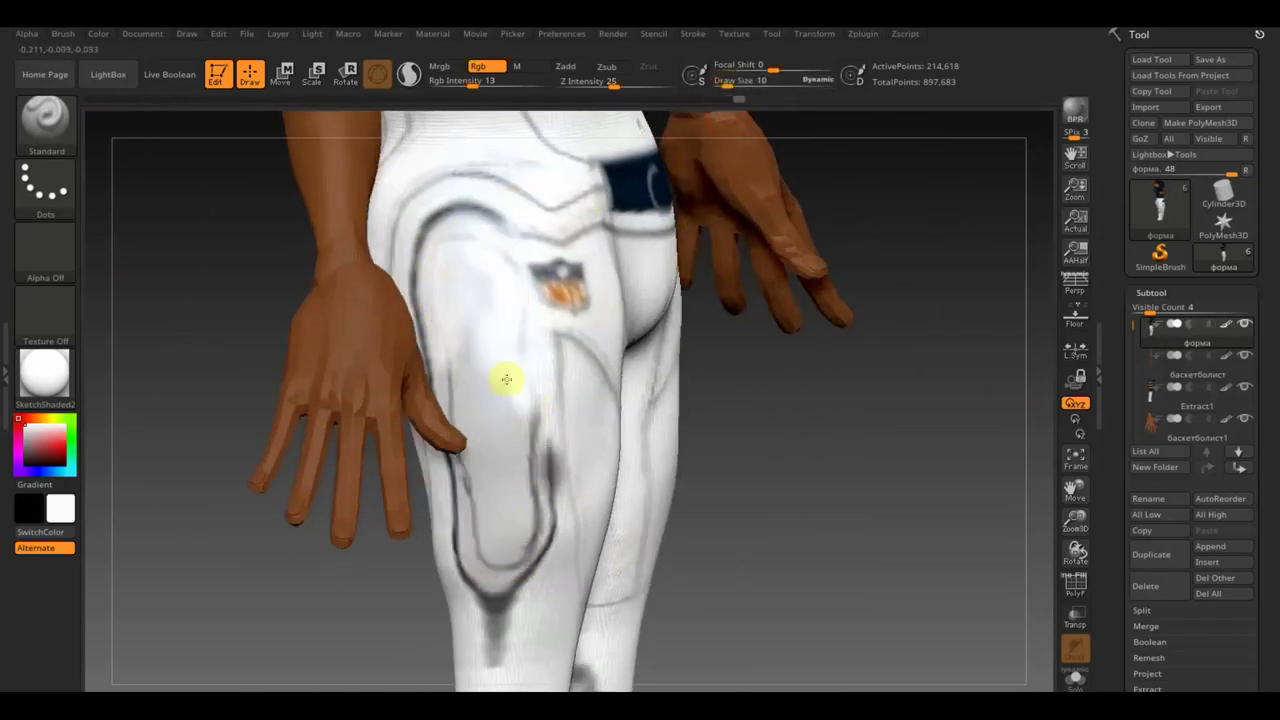
- Overlay the uniform reference sheet semi-transparently over a side view of the full player
mouse_move(455, 231)
mouse_down()
mouse_move(734, 486)
mouse_move(434, 234)
mouse_move(194, 617)
mouse_move(599, 437)
mouse_up()
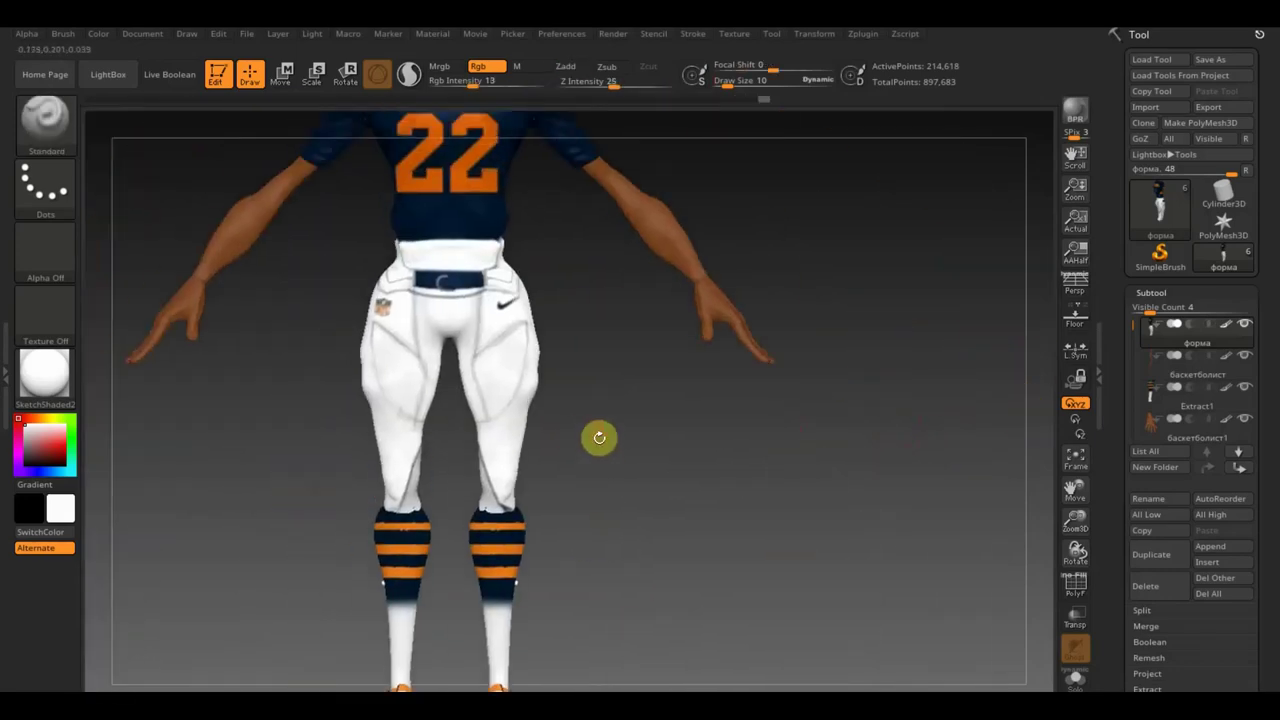
key(shift+z)
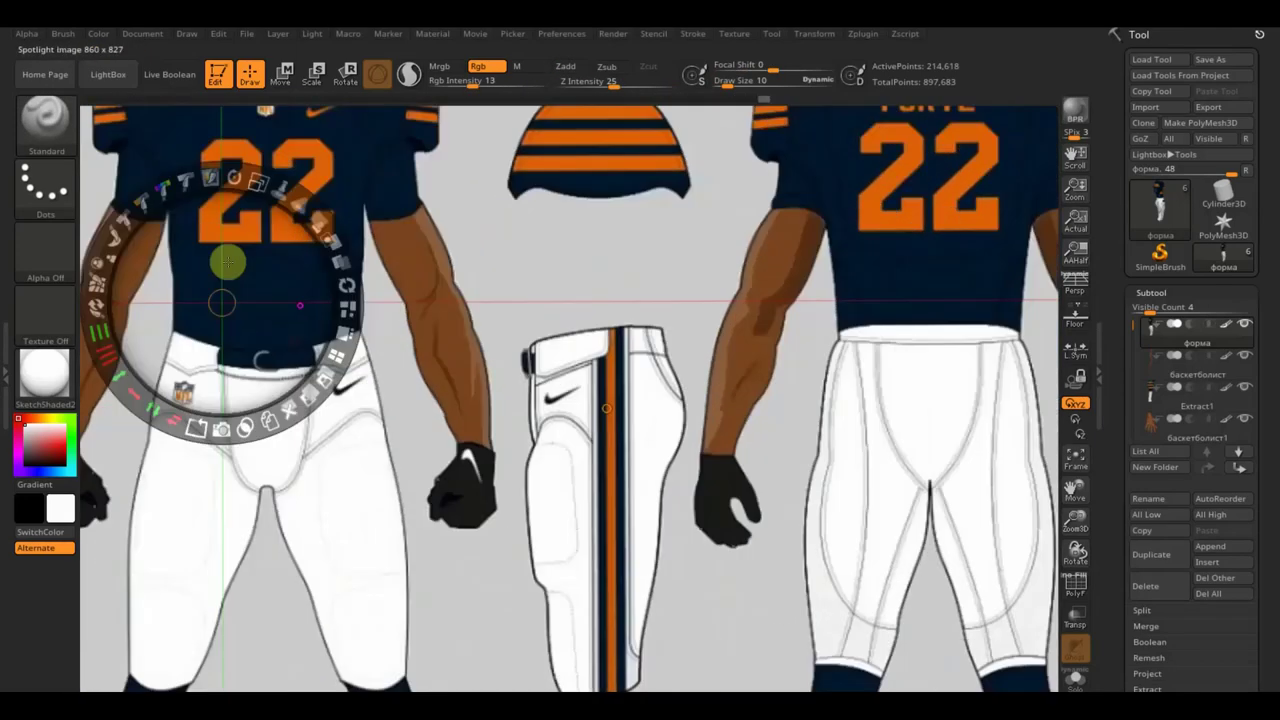
key(z)
mouse_move(341, 239)
mouse_down()
mouse_move(634, 243)
mouse_move(657, 286)
mouse_move(631, 237)
mouse_move(647, 243)
mouse_up()
key(z)
mouse_move(240, 200)
mouse_down()
mouse_move(247, 157)
mouse_move(263, 214)
mouse_up()
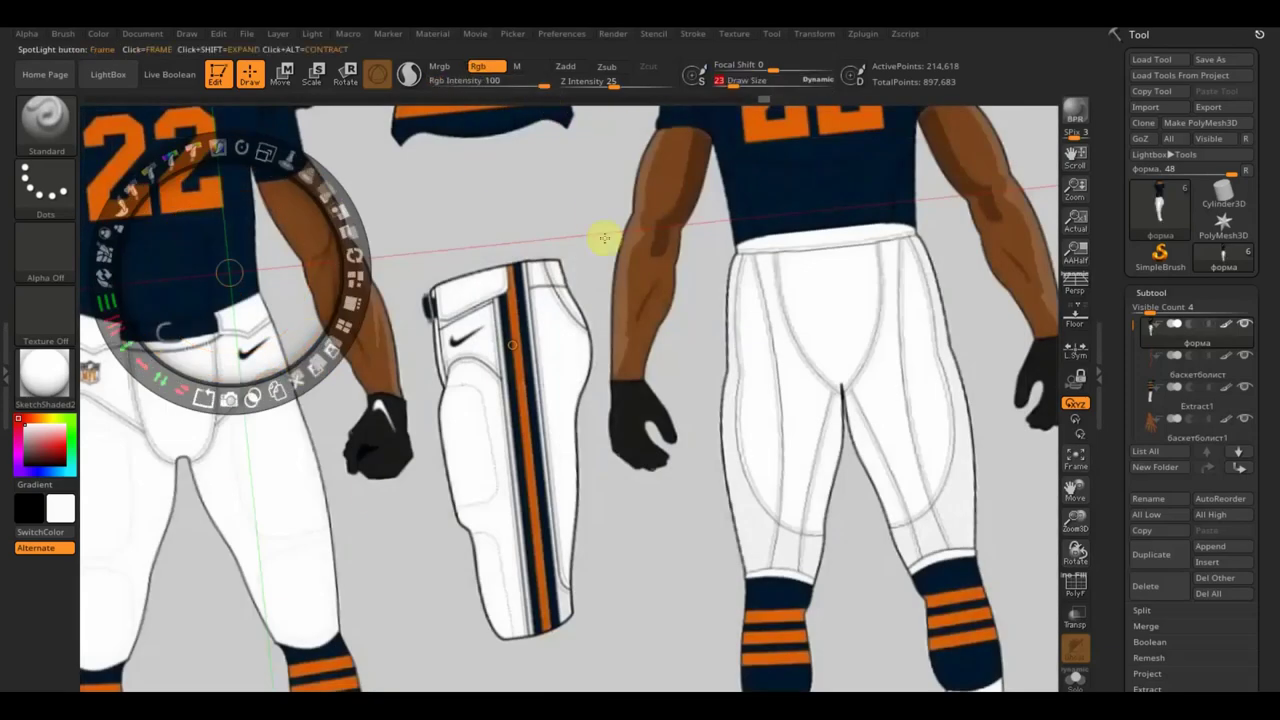
- Compare the reference sheet with the pants, toggling it while turning to the pants' side
key(z)
key(shift+z)
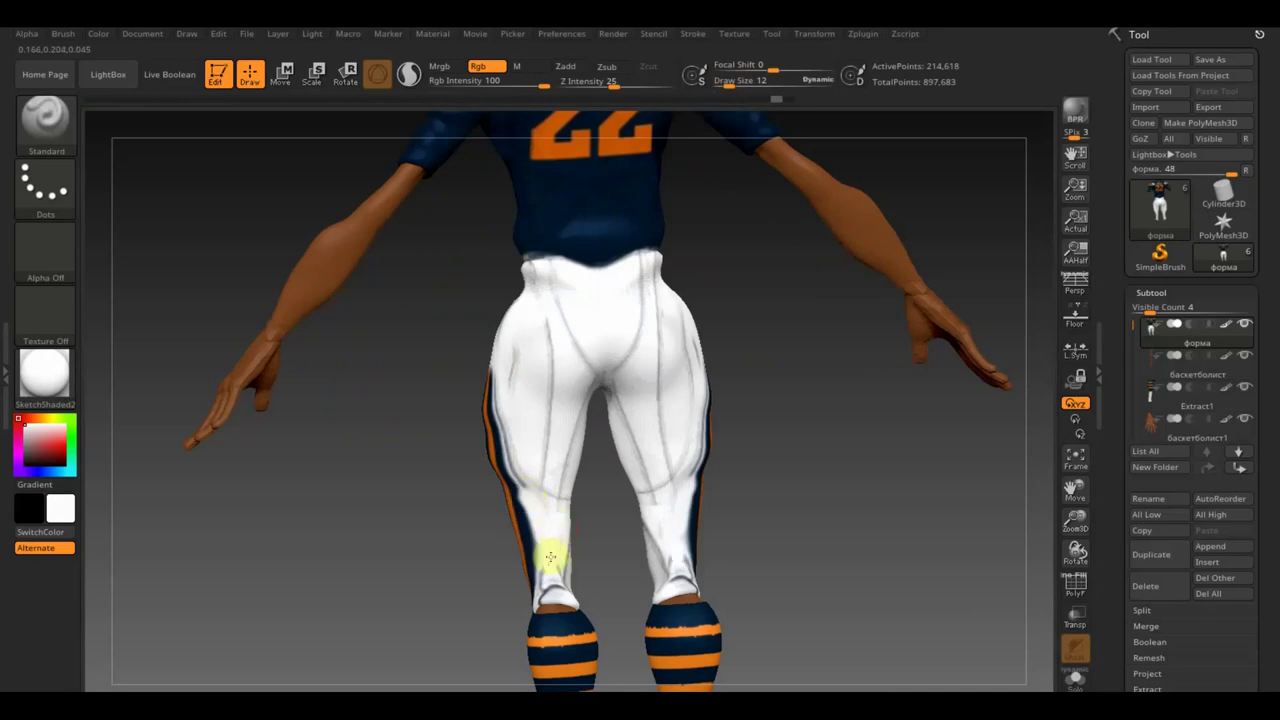
drag(553, 550, 646, 523)
key(shift+z)
key(shift+z)
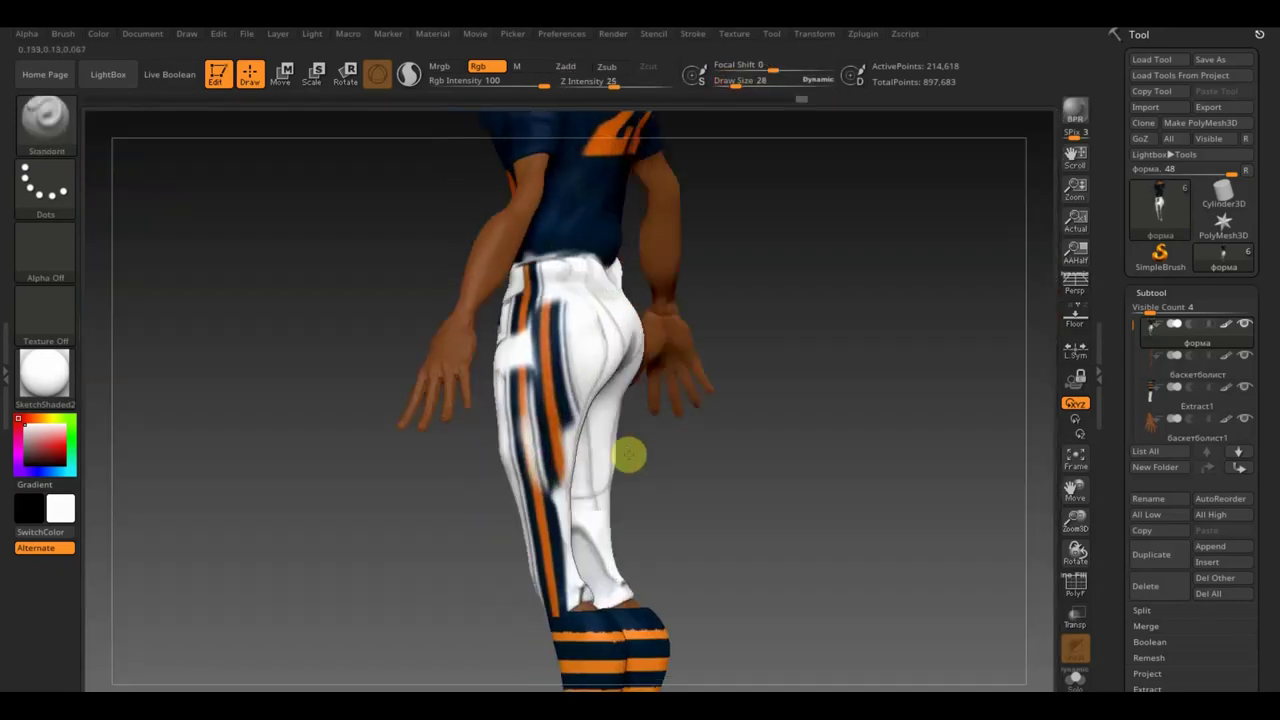
drag(626, 451, 1046, 343)
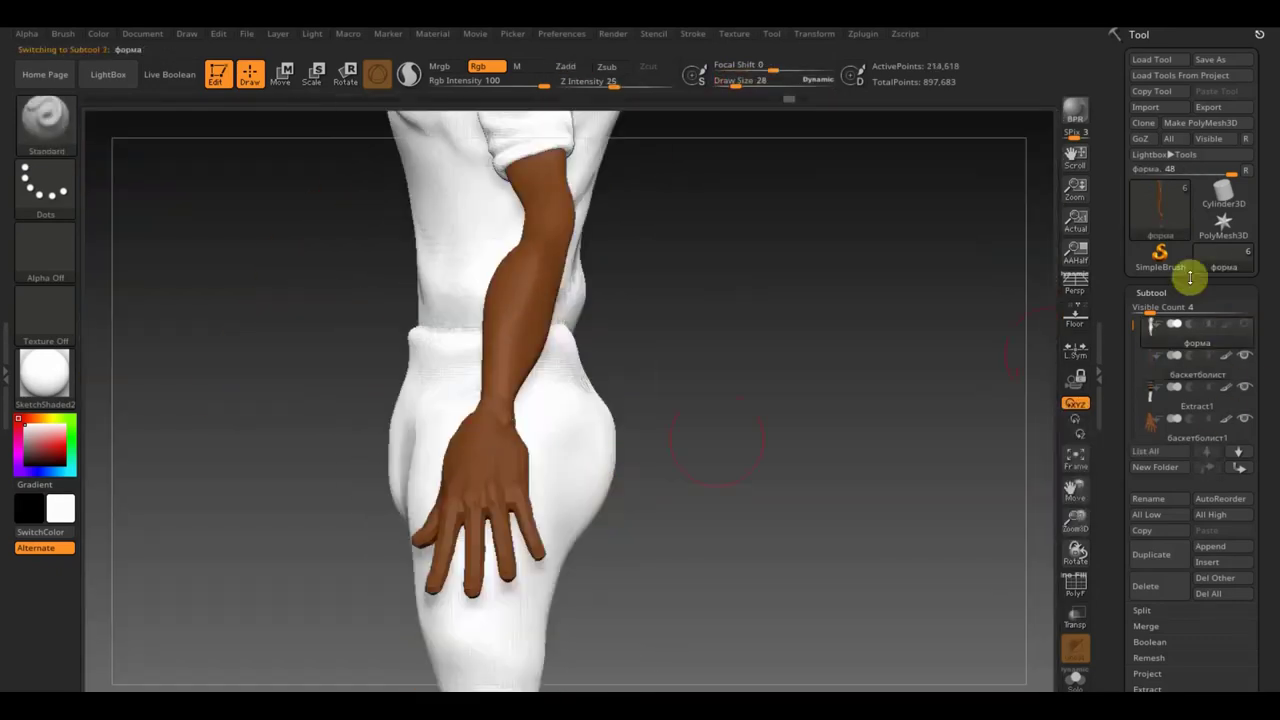
- Switch between the body and pants subtools to inspect the pants' rear, then show all subtools
click(1243, 355)
click(1160, 390)
mouse_move(830, 237)
mouse_down()
mouse_move(849, 263)
mouse_move(670, 176)
mouse_up()
alt+click(590, 392)
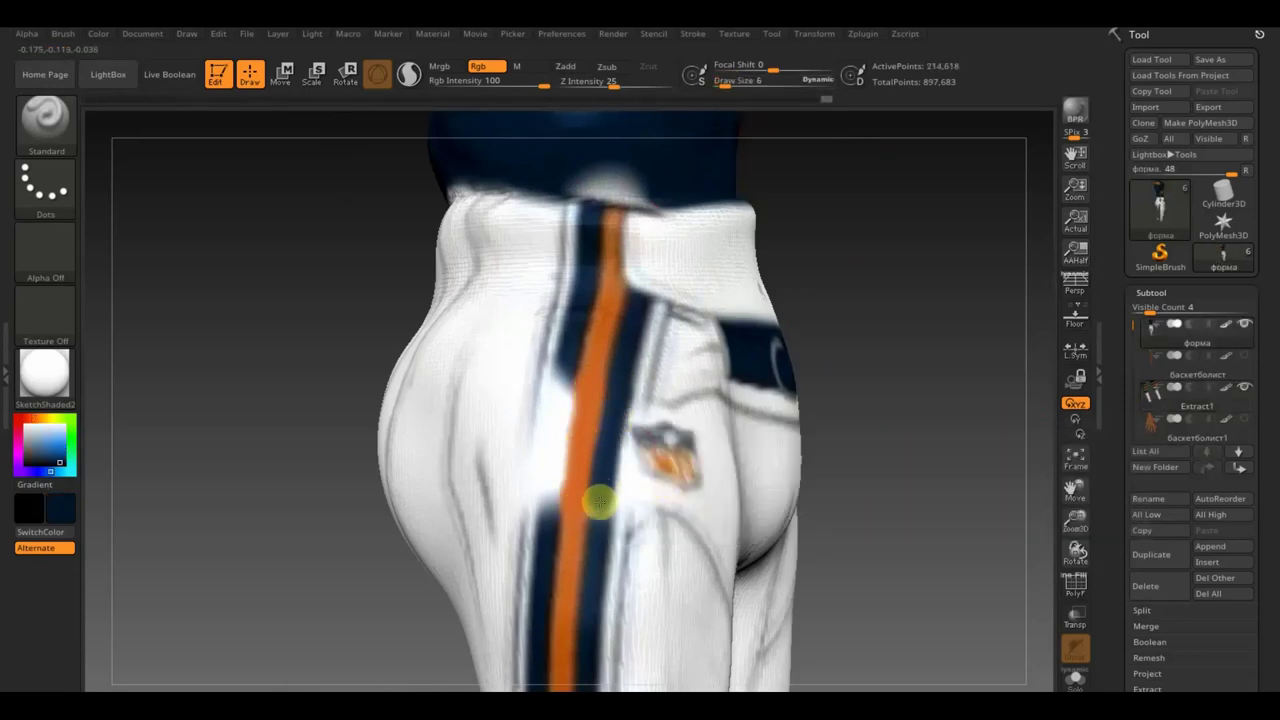
mouse_move(895, 415)
mouse_down()
mouse_move(691, 337)
mouse_move(491, 403)
mouse_up()
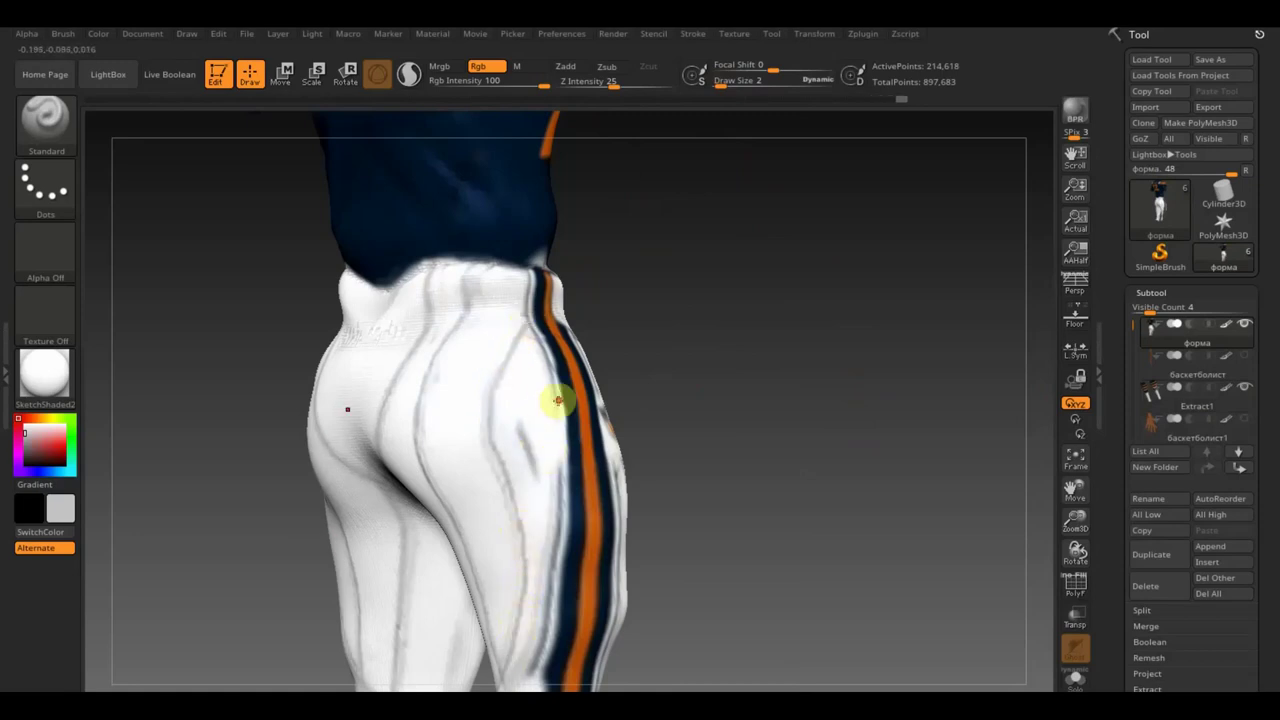
drag(734, 622, 540, 459)
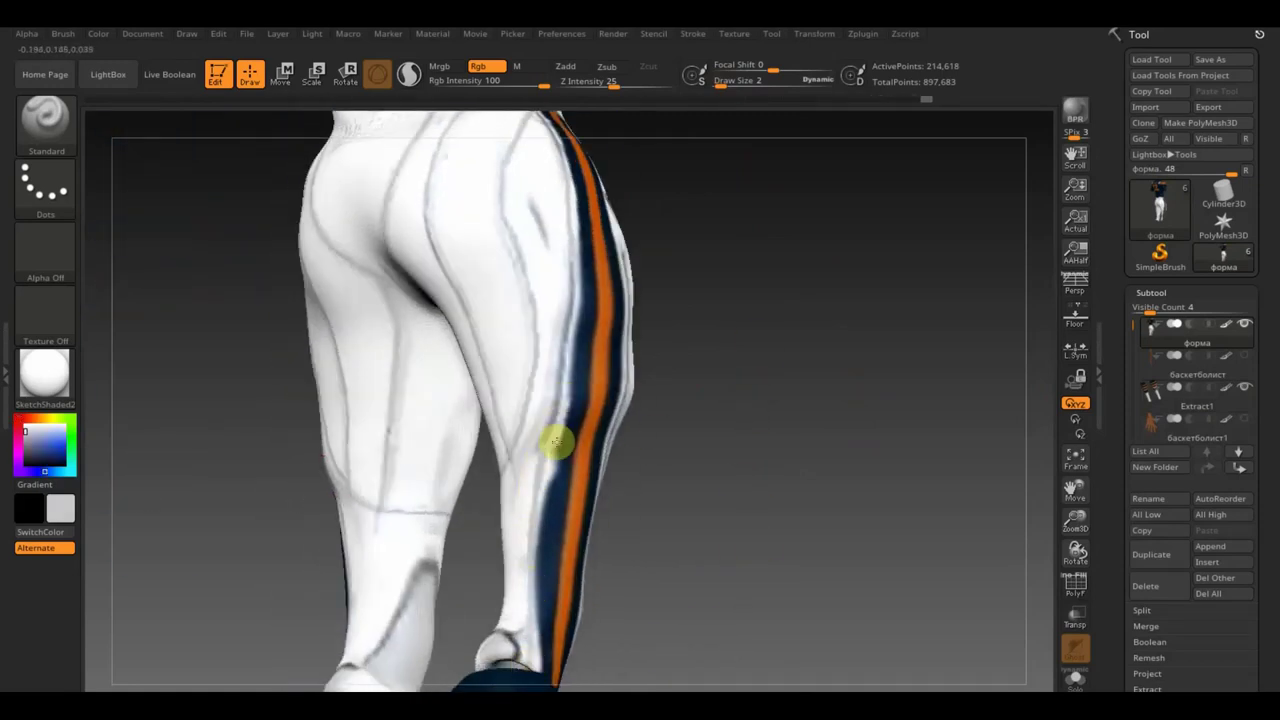
mouse_move(565, 425)
mouse_down()
mouse_move(774, 443)
mouse_move(763, 517)
mouse_move(817, 551)
mouse_up()
shift+click(1247, 329)
- Position the reference over one shoulder and paint the number 22 onto it
mouse_move(803, 337)
mouse_down()
mouse_move(917, 477)
mouse_move(743, 351)
mouse_move(729, 84)
mouse_up()
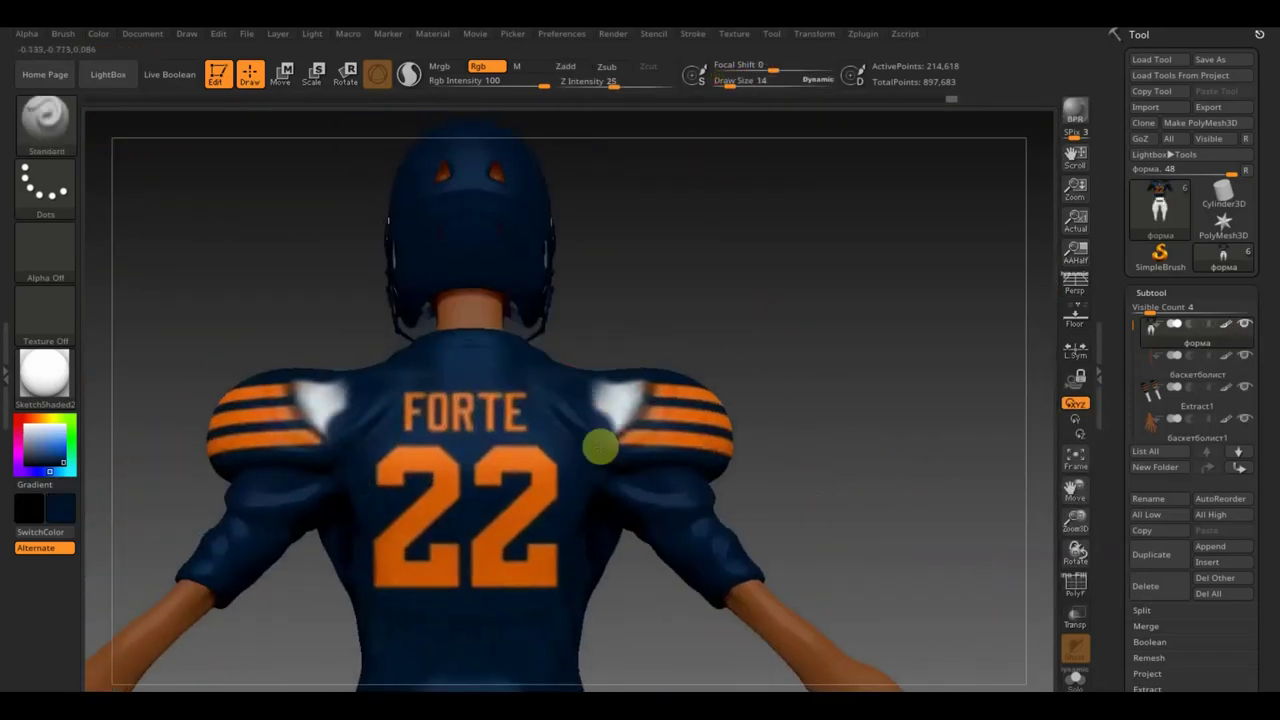
mouse_move(621, 424)
mouse_down()
mouse_move(623, 306)
mouse_move(851, 269)
mouse_up()
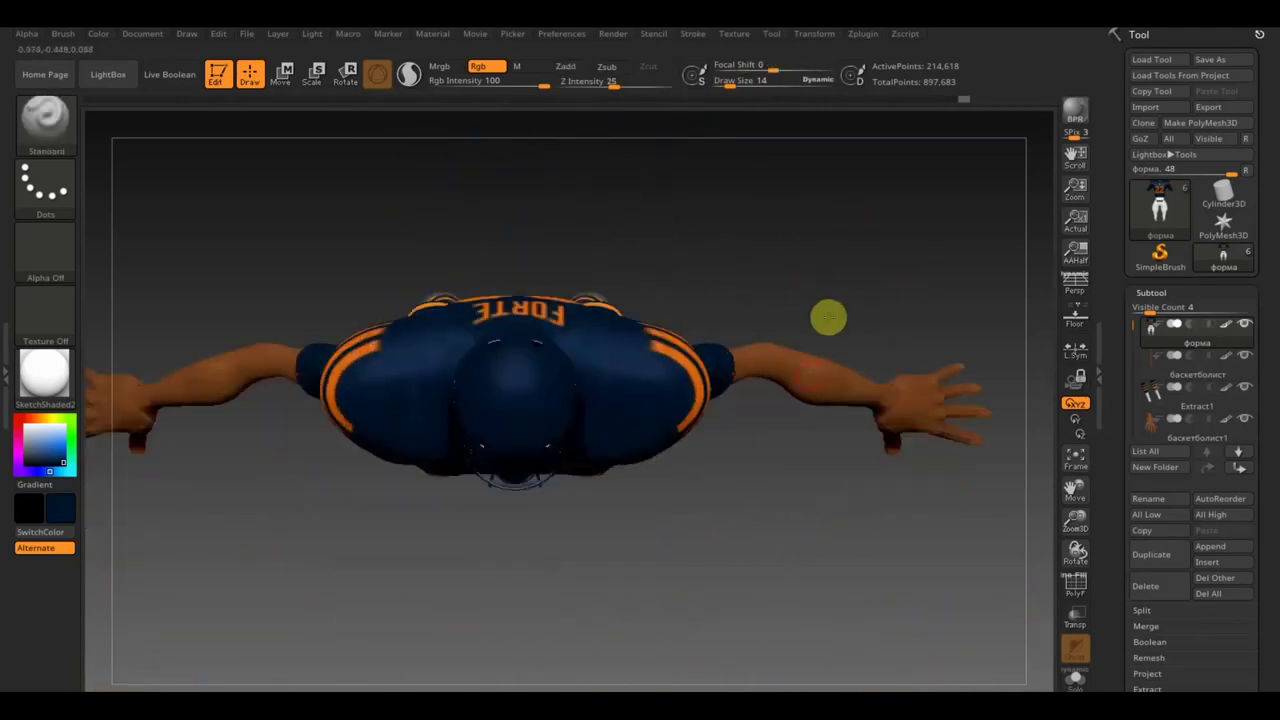
key(shift+z)
drag(630, 352, 652, 505)
mouse_move(665, 333)
mouse_down()
mouse_move(543, 263)
mouse_move(377, 280)
mouse_move(384, 540)
mouse_up()
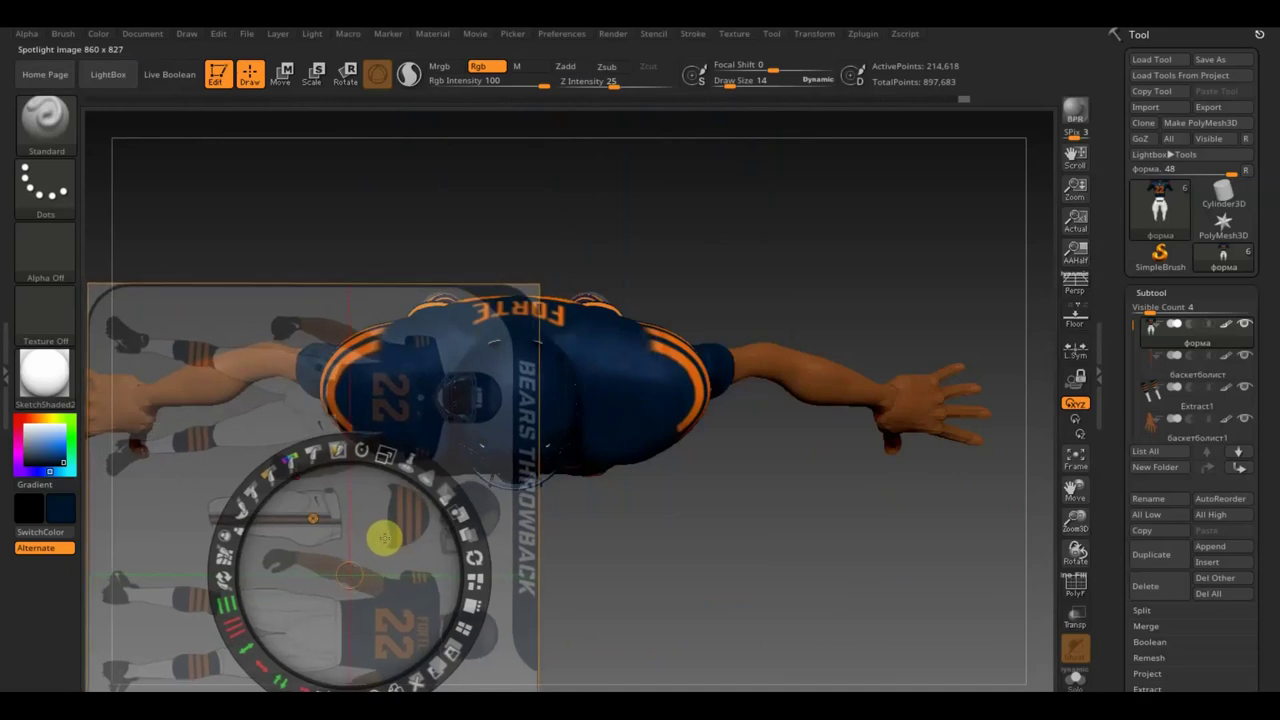
key(z)
mouse_move(380, 383)
mouse_down()
mouse_move(669, 526)
mouse_move(669, 491)
mouse_up()
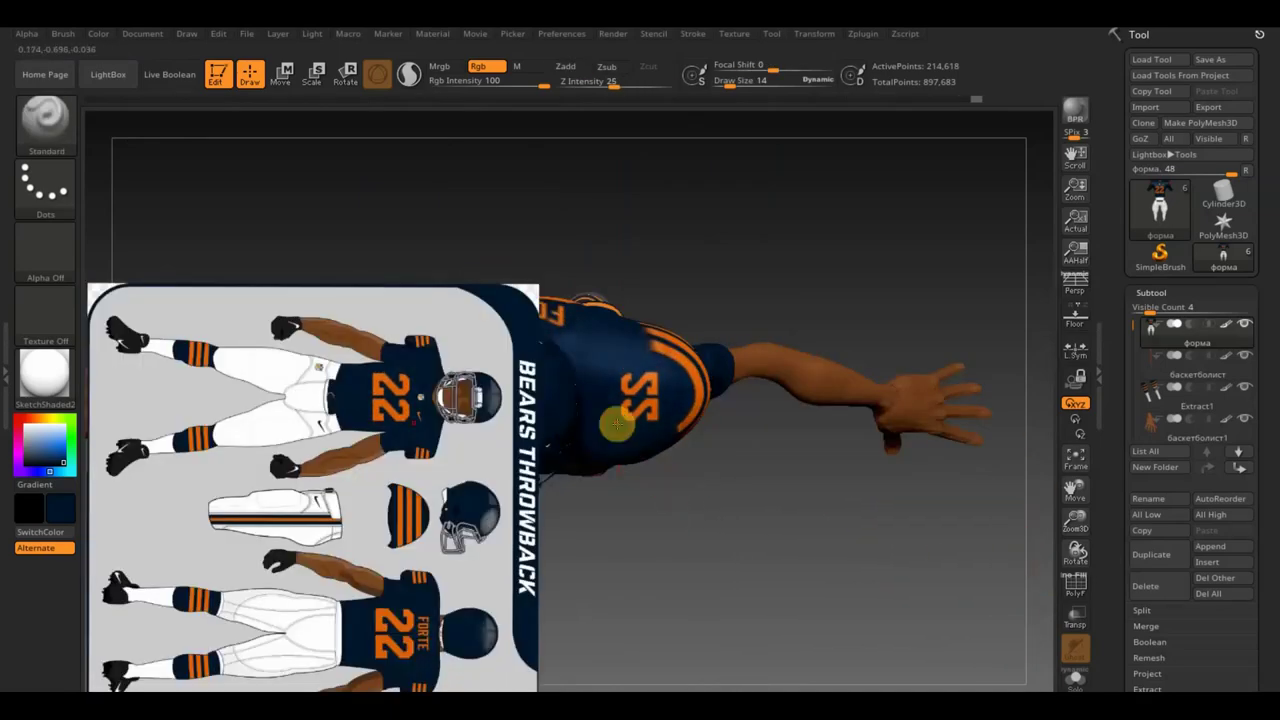
- Move the reference over the other shoulder, paint its 22, and check both shoulders
key(shift+z)
mouse_move(589, 400)
mouse_down()
mouse_move(423, 457)
mouse_move(577, 371)
mouse_up()
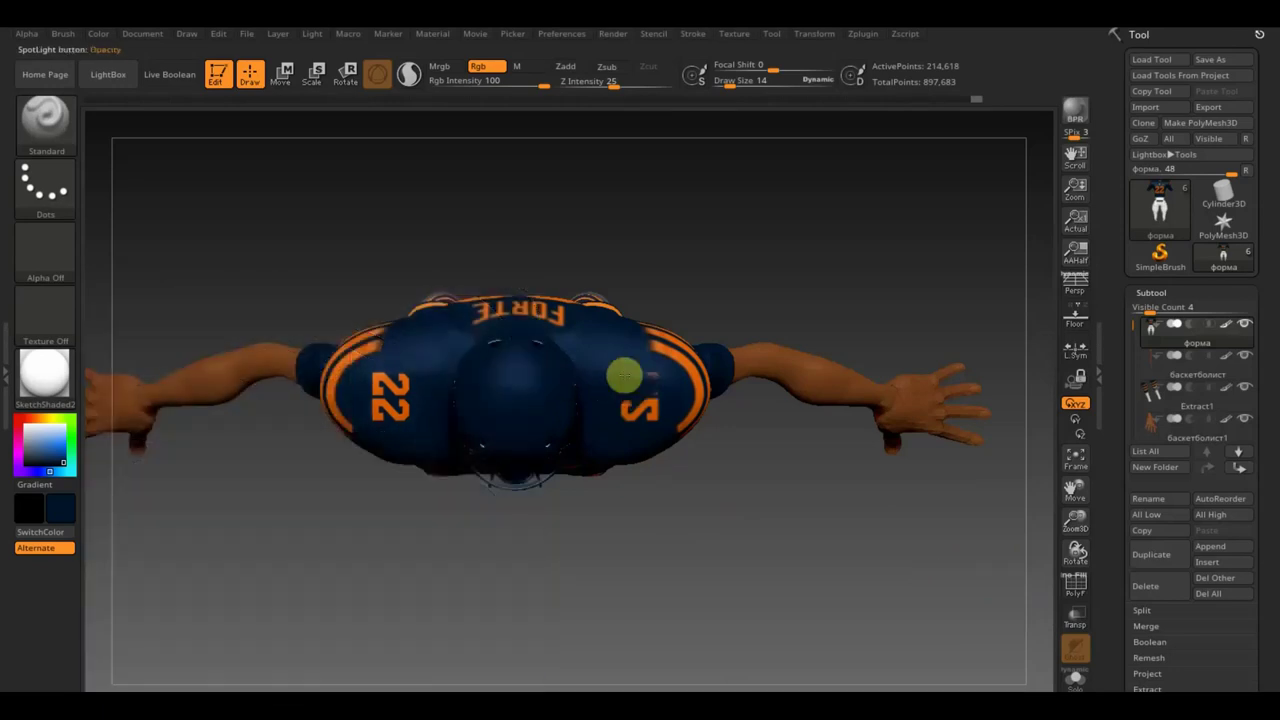
drag(343, 640, 686, 330)
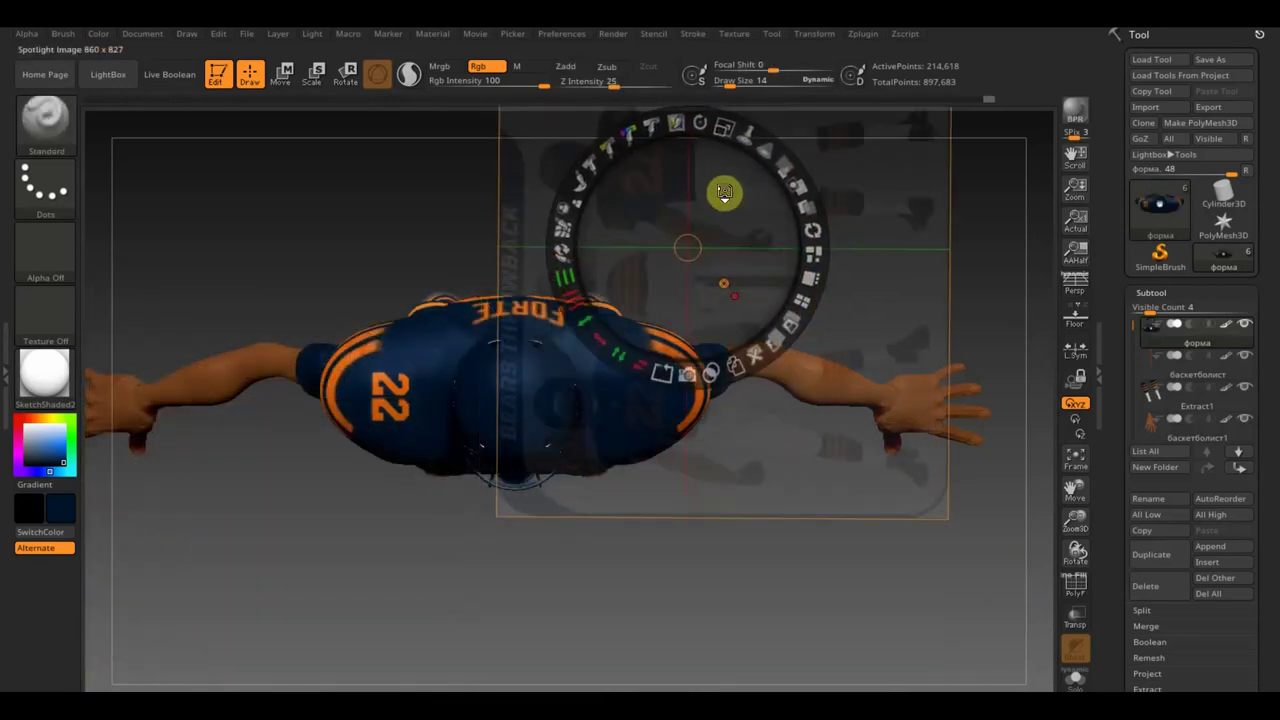
drag(697, 122, 797, 193)
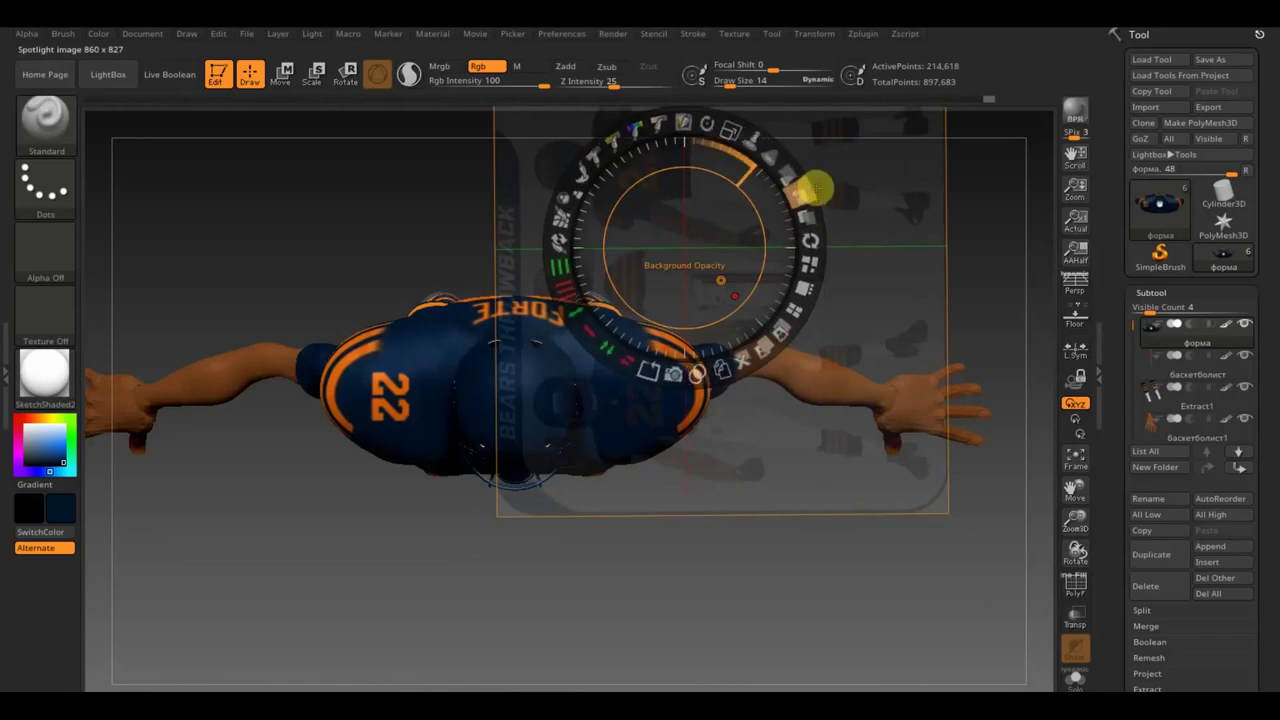
key(z)
key(shift+z)
drag(606, 404, 814, 317)
- Select the American Football Helmet subtool and polypaint its facemask grey
click(1163, 386)
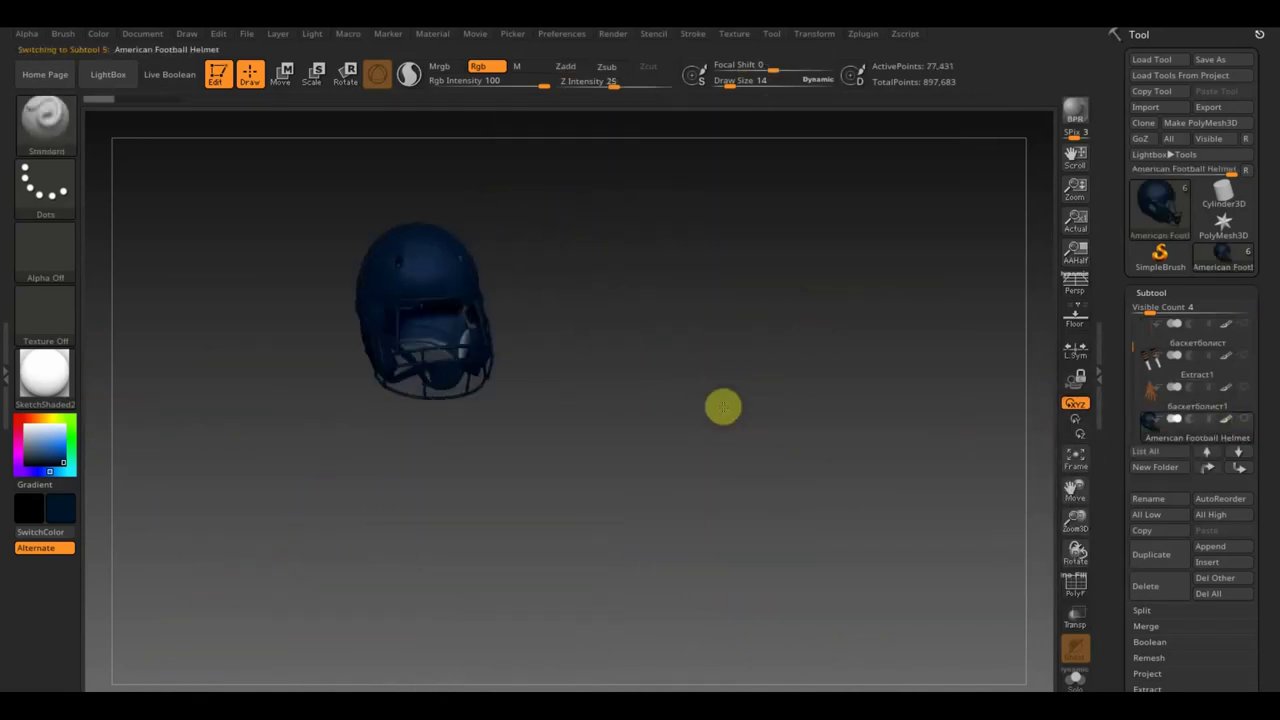
drag(723, 407, 749, 483)
click(63, 494)
mouse_move(577, 354)
mouse_down()
mouse_move(539, 392)
mouse_move(740, 277)
mouse_move(466, 297)
mouse_move(691, 257)
mouse_move(718, 336)
mouse_up()
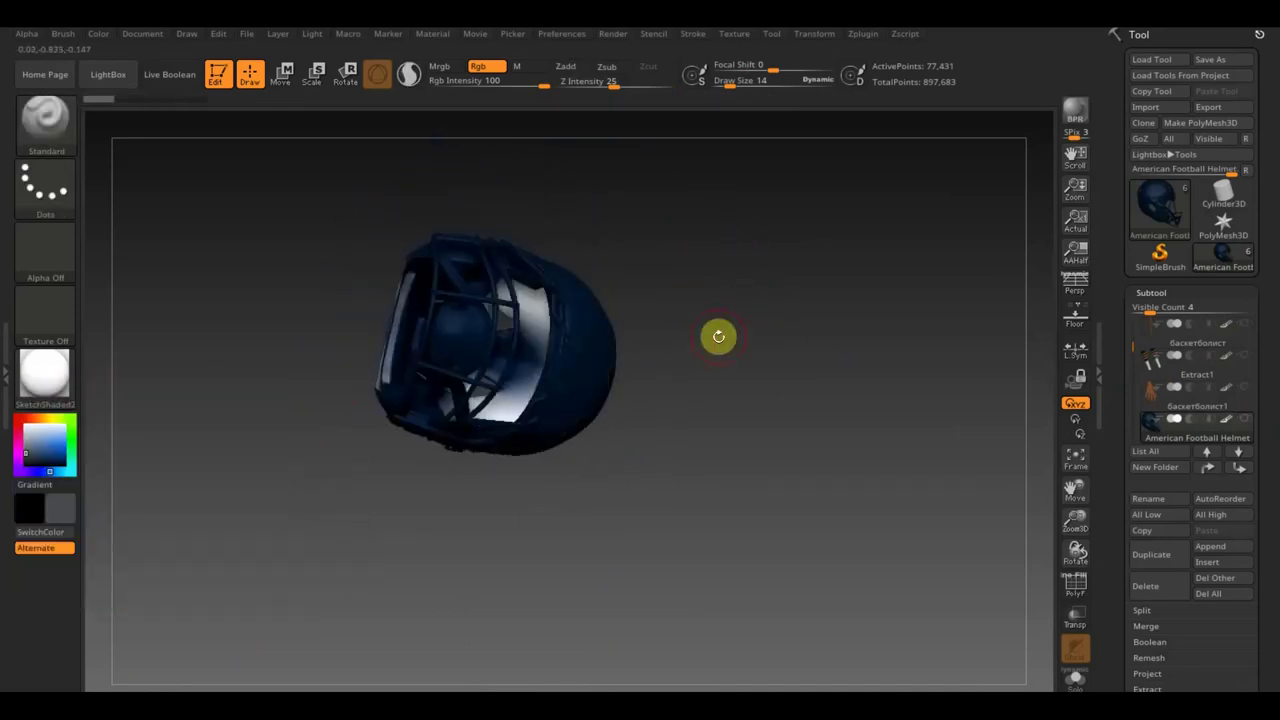
click(63, 33)
mouse_move(129, 509)
mouse_down()
mouse_move(363, 520)
mouse_move(509, 309)
mouse_move(677, 334)
mouse_move(463, 214)
mouse_move(466, 189)
mouse_move(680, 209)
mouse_move(651, 258)
mouse_move(763, 314)
mouse_move(491, 337)
mouse_move(589, 386)
mouse_move(717, 374)
mouse_move(289, 222)
mouse_up()
mouse_move(610, 185)
mouse_down()
mouse_move(274, 443)
mouse_move(571, 429)
mouse_move(537, 177)
mouse_move(738, 457)
mouse_move(343, 186)
mouse_move(297, 403)
mouse_move(291, 326)
mouse_move(731, 377)
mouse_move(351, 449)
mouse_up()
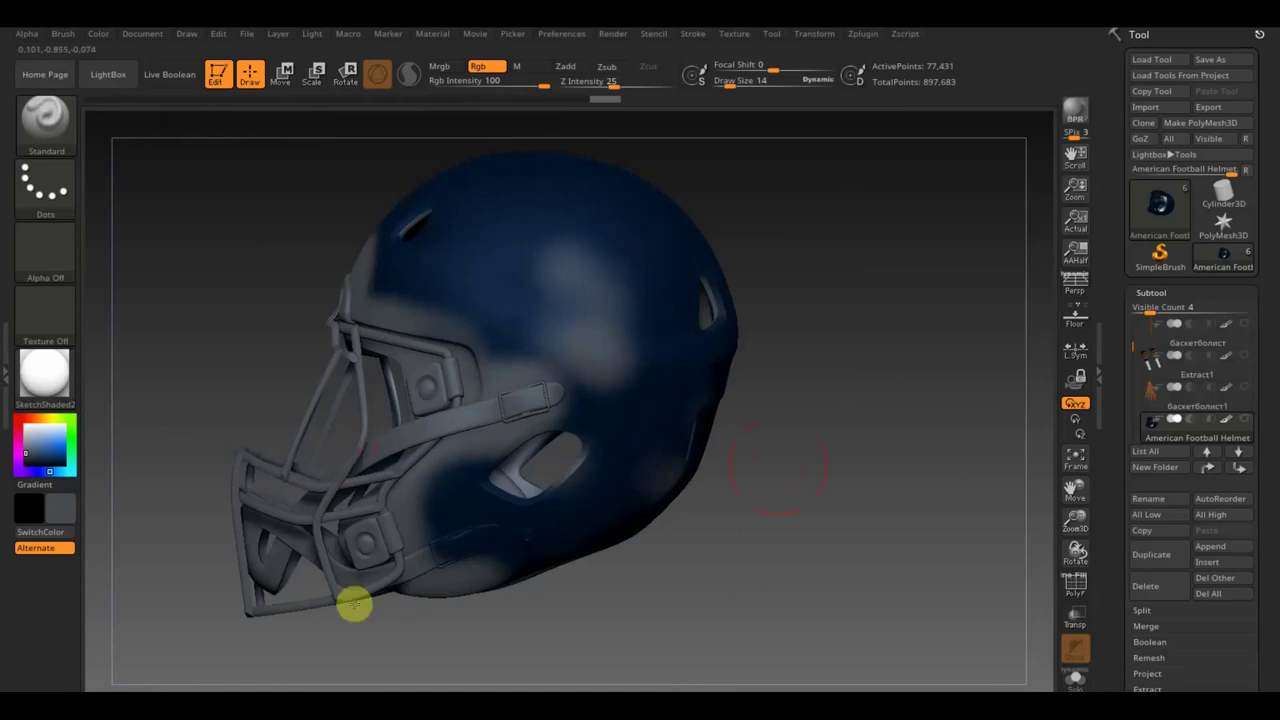
- Reduce the brush size to 5 and turn the helmet to a side view
drag(371, 319, 340, 293)
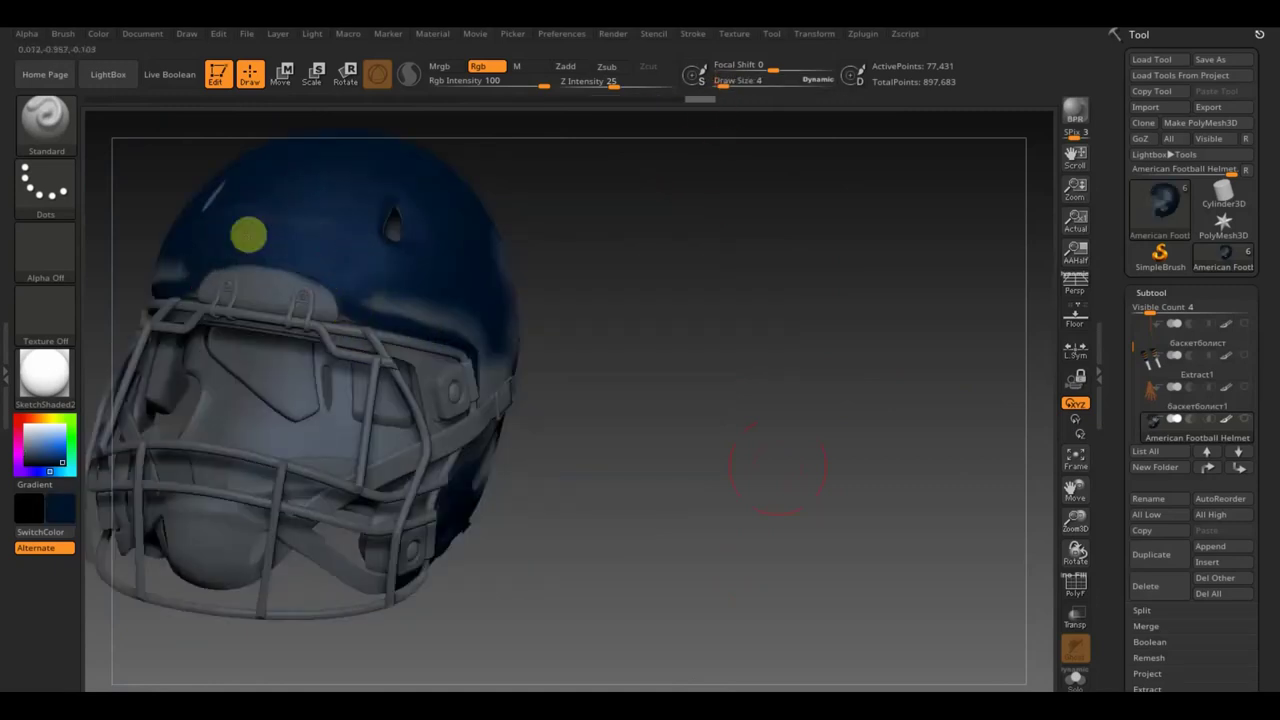
drag(455, 322, 444, 374)
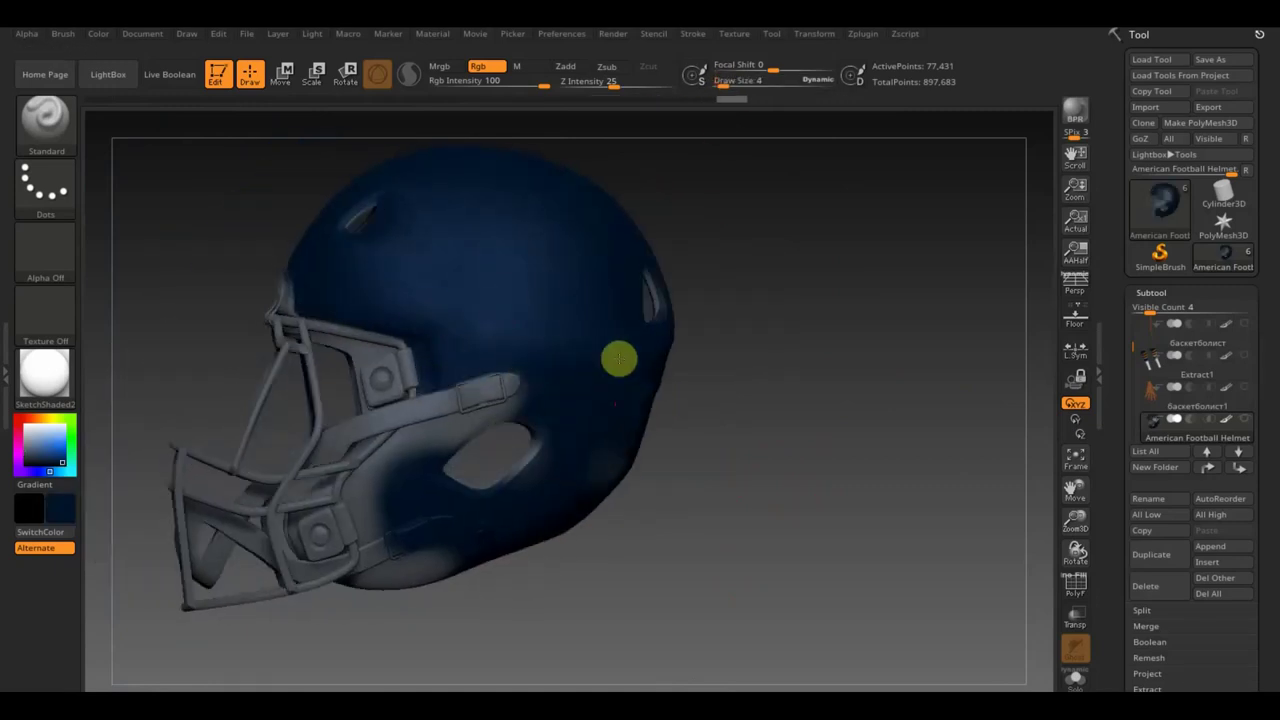
drag(416, 598, 600, 560)
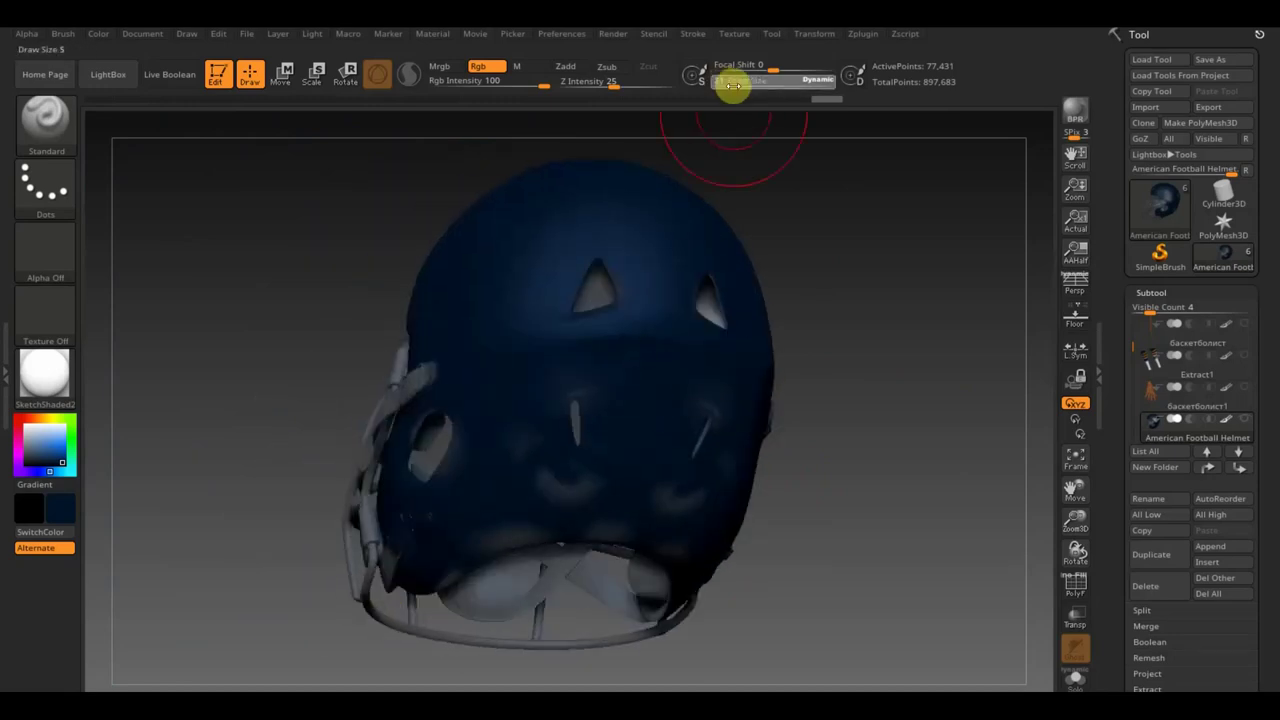
drag(570, 499, 266, 443)
click(726, 81)
mouse_move(524, 538)
mouse_down()
mouse_move(717, 600)
mouse_move(432, 489)
mouse_up()
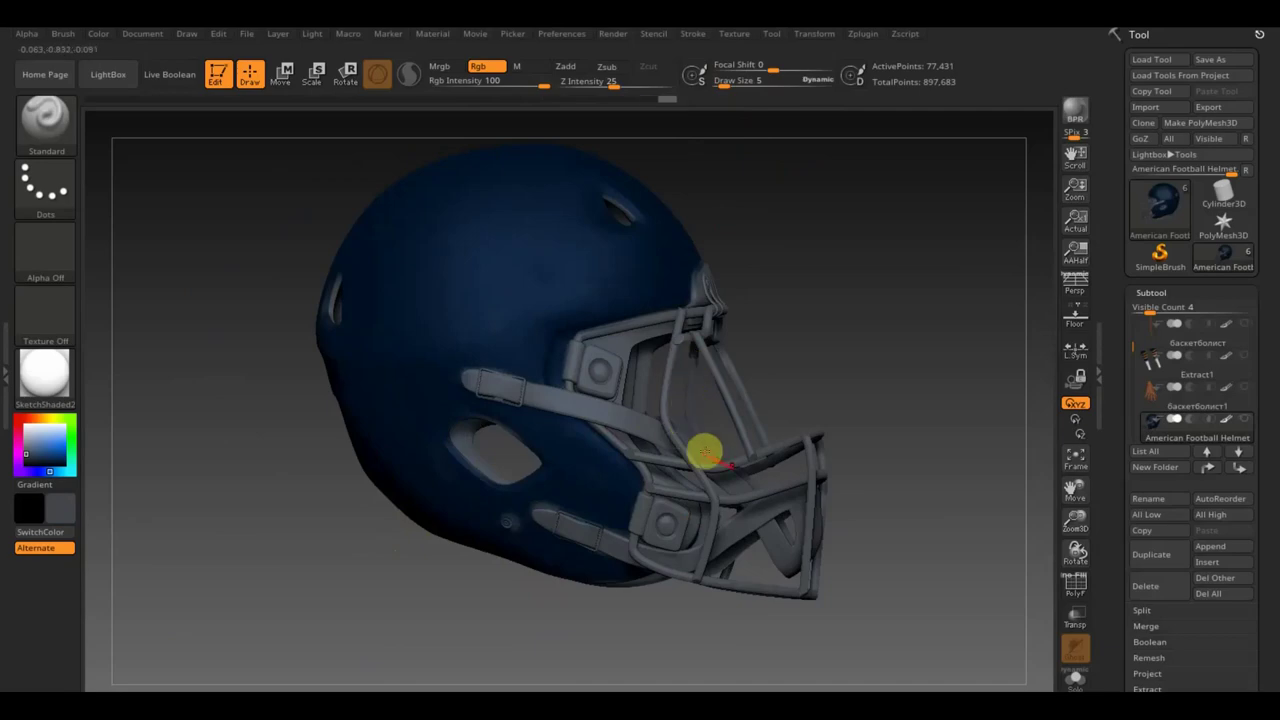
drag(704, 453, 581, 235)
drag(743, 281, 806, 457)
- Project the orange number 22 from the reference onto the helmet's side, then duplicate the helmet subtool
key(shift+z)
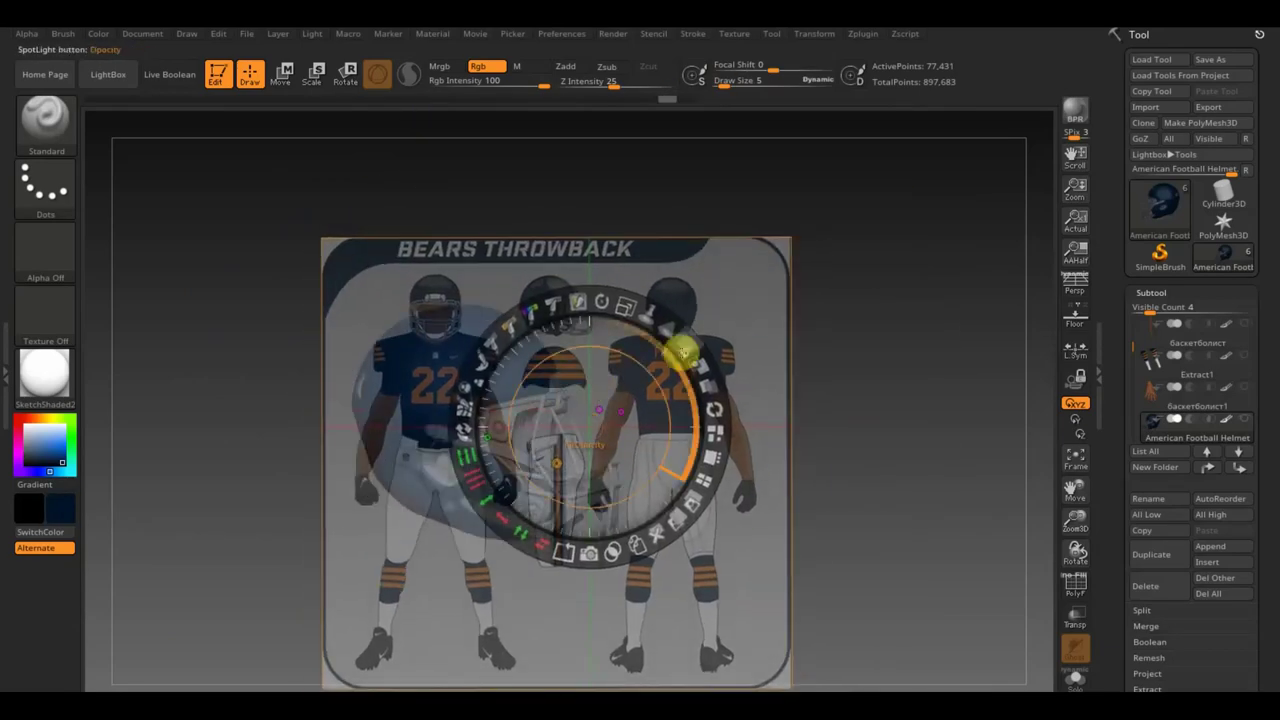
key(z)
key(shift+z)
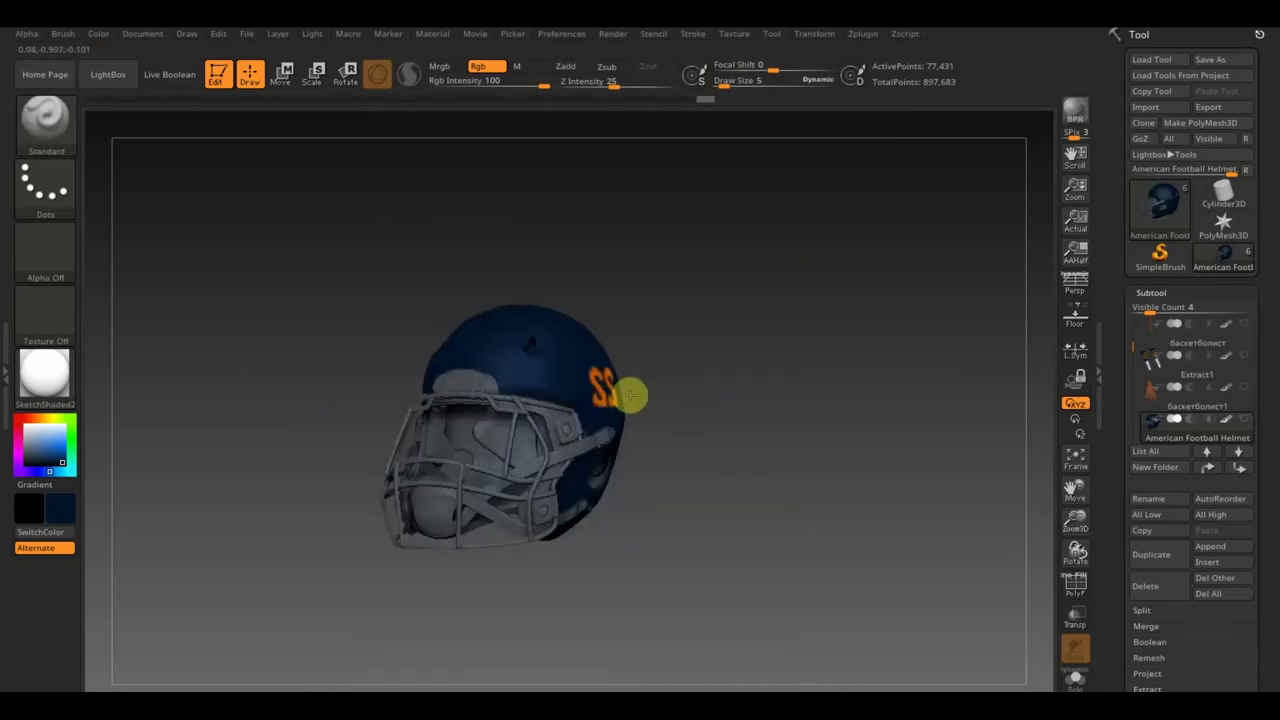
scroll(1171, 457, down, 3)
click(1165, 457)
mouse_move(912, 394)
mouse_down()
mouse_move(783, 434)
mouse_move(803, 434)
mouse_move(720, 402)
mouse_up()
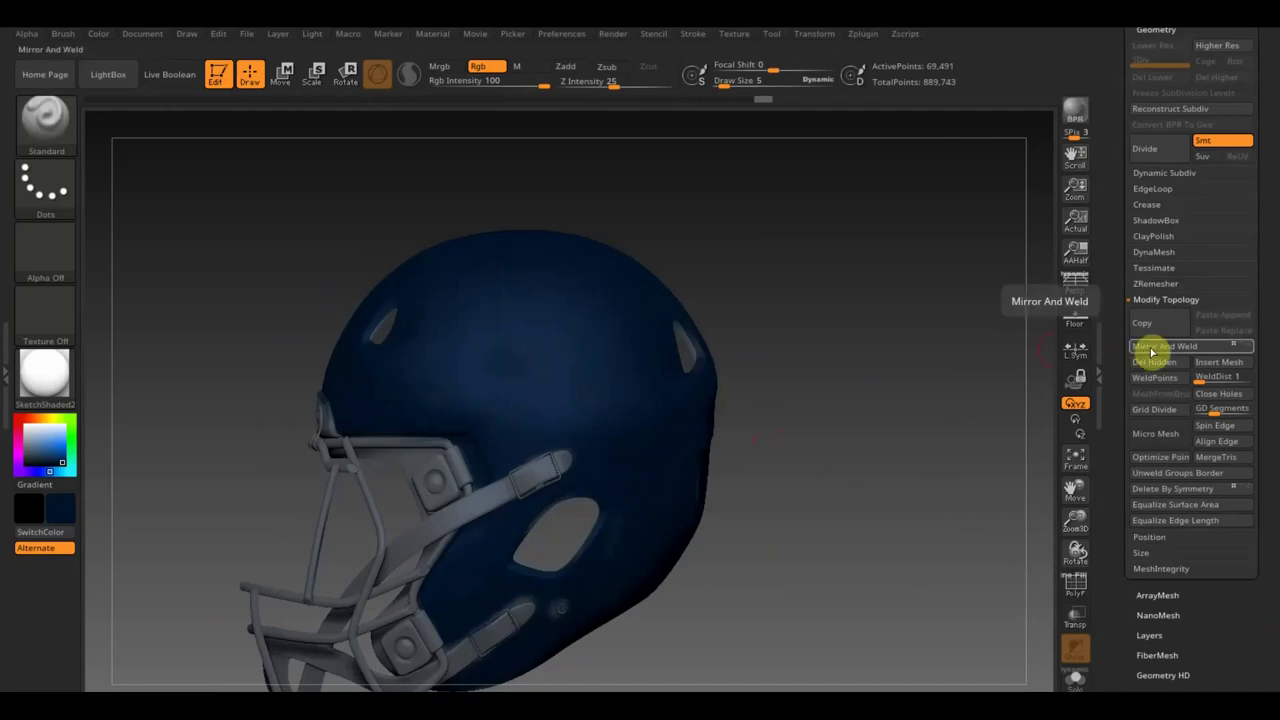
key(shift+z)
mouse_move(663, 363)
mouse_down()
mouse_move(666, 329)
mouse_move(263, 266)
mouse_up()
key(shift+z)
key(shift+z)
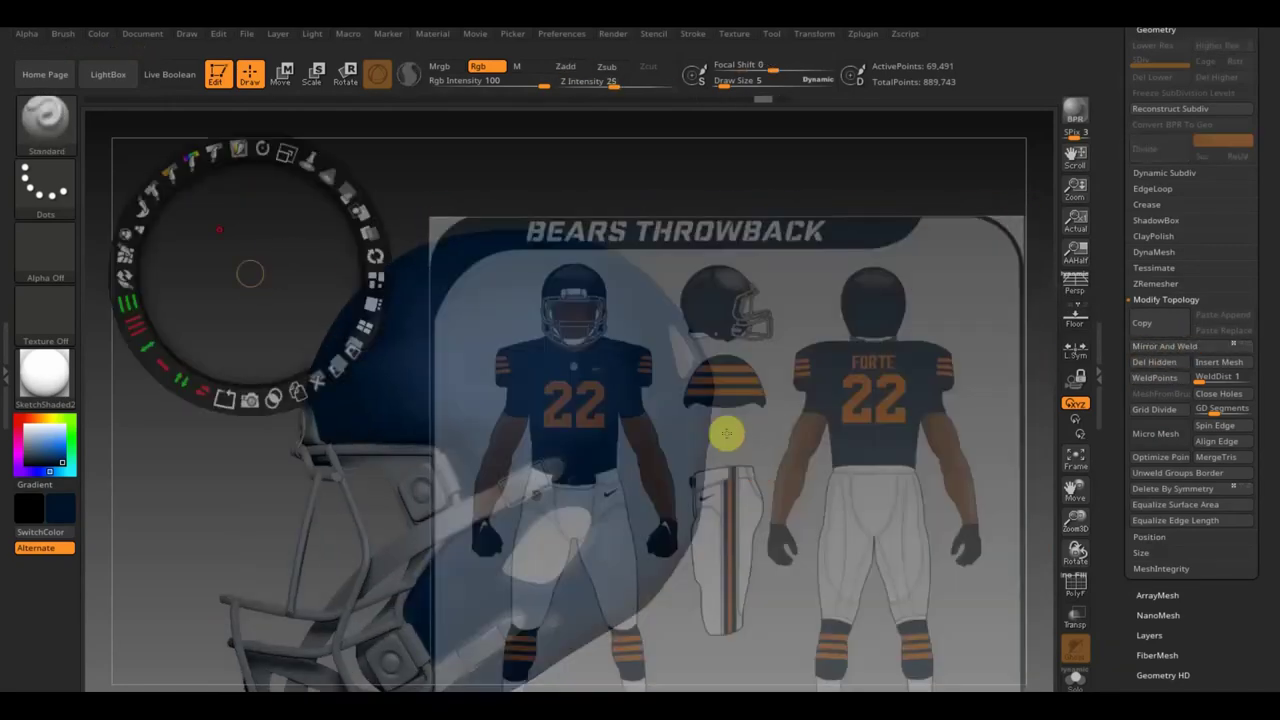
mouse_move(329, 223)
mouse_down()
mouse_move(229, 143)
mouse_move(688, 233)
mouse_move(687, 99)
mouse_up()
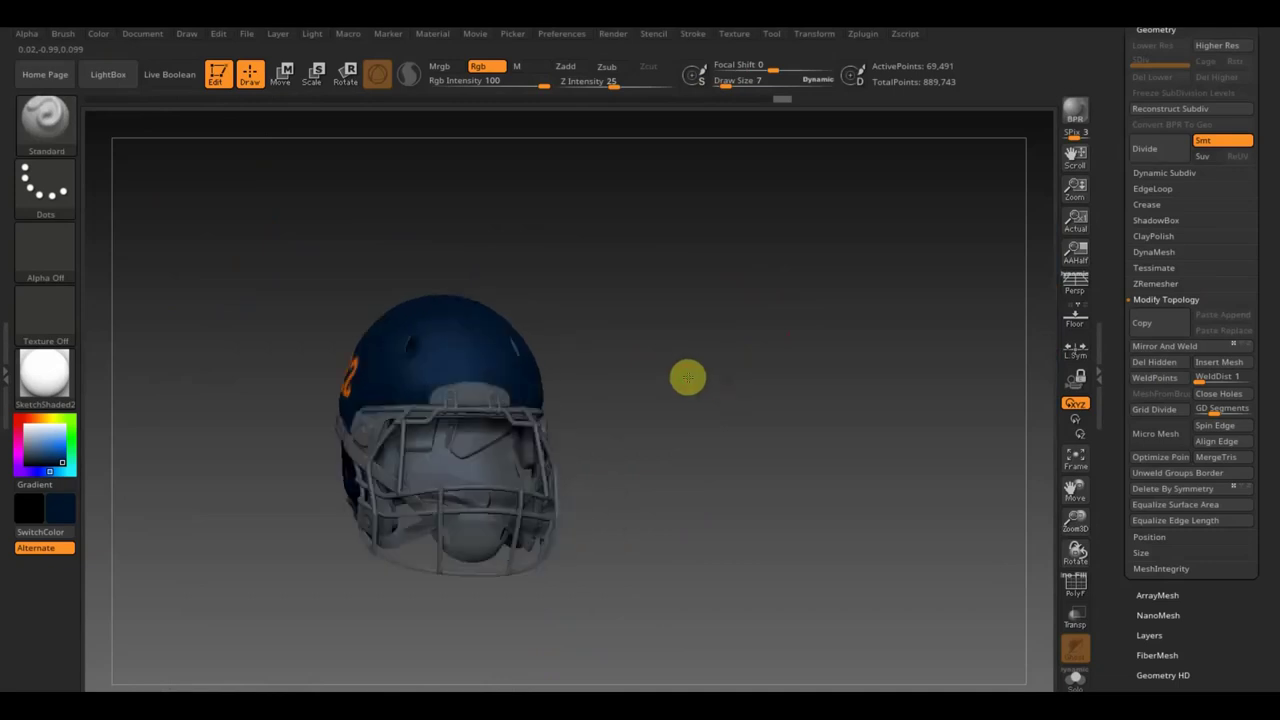
click(1151, 525)
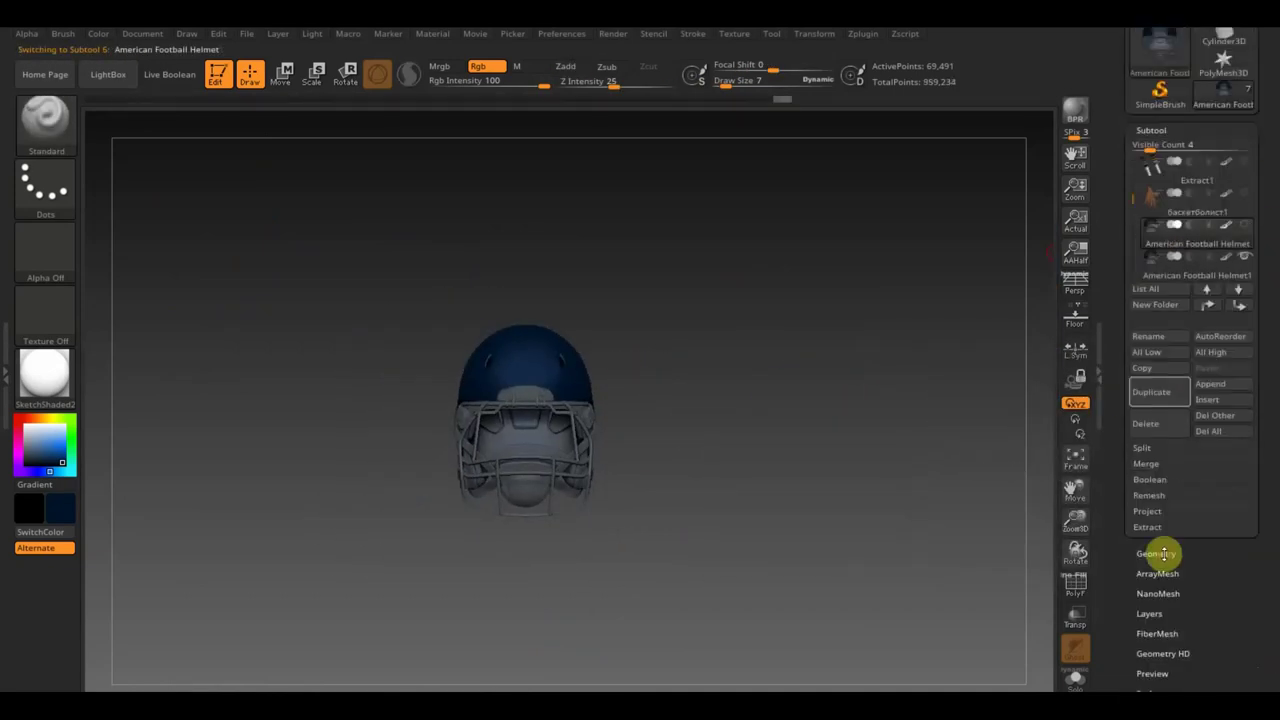
- Open the complete player model, test-move the helmet up and back, then undo it
drag(908, 331, 805, 411)
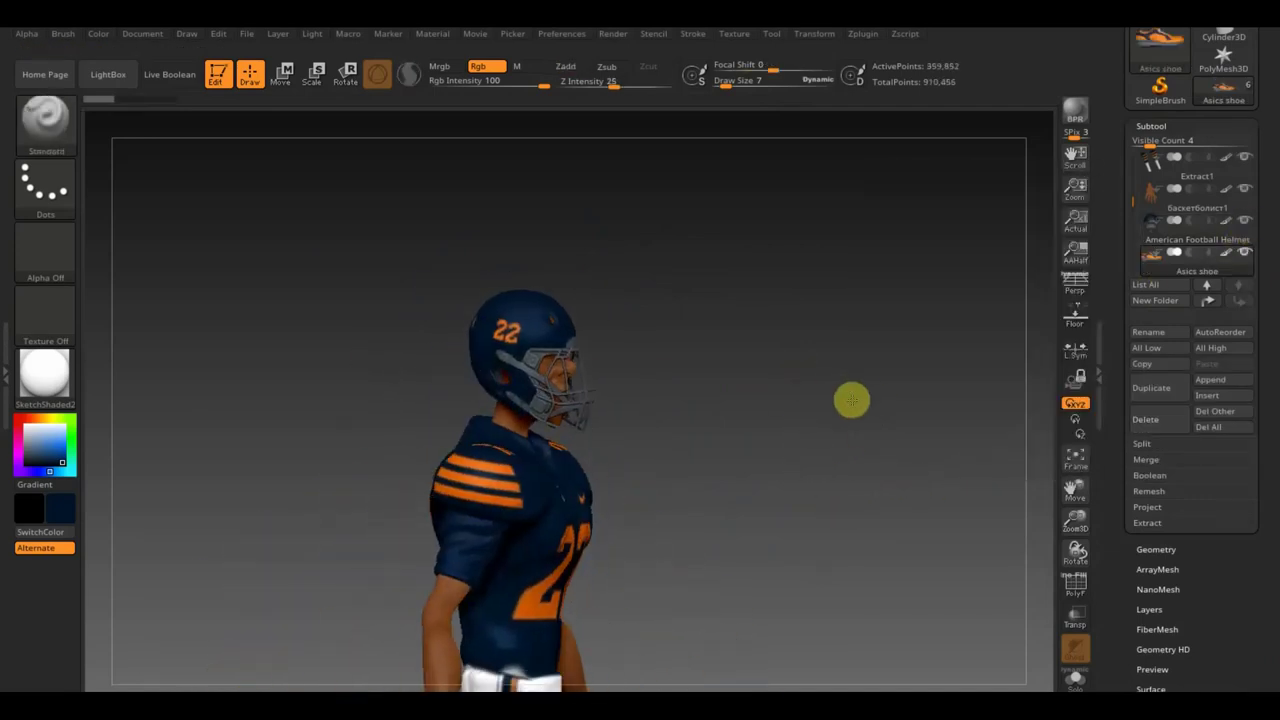
mouse_move(598, 320)
mouse_down()
mouse_move(711, 391)
mouse_move(694, 313)
mouse_up()
mouse_move(593, 325)
mouse_down()
mouse_move(528, 277)
mouse_move(546, 220)
mouse_up()
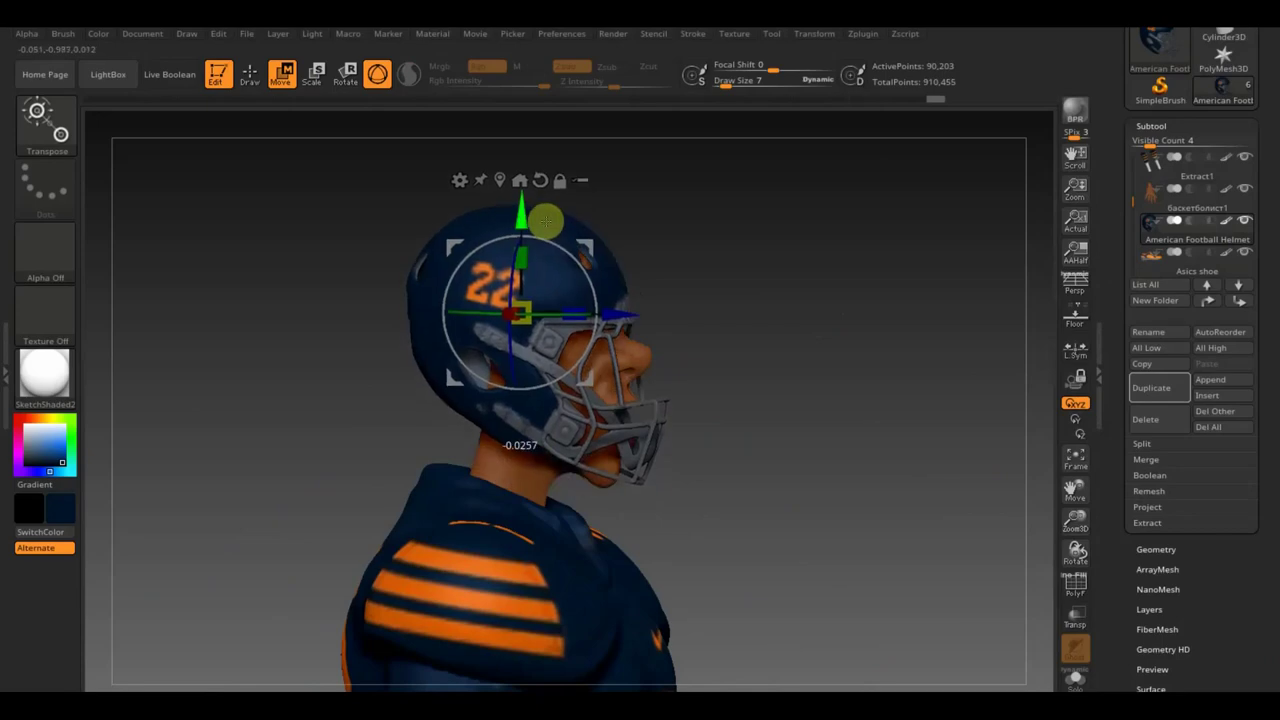
key(ctrl+z)
key(ctrl+shift+z)
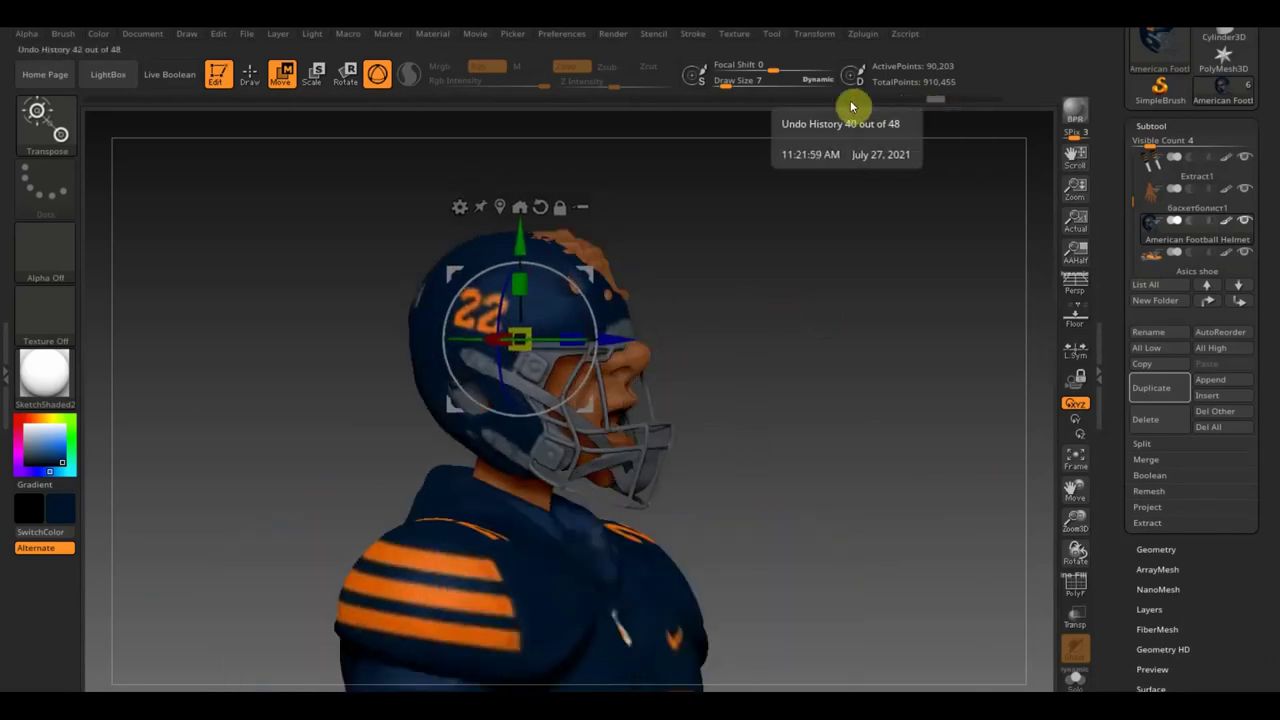
- Step through the undo history and return to the body model with Move Topological
click(840, 99)
click(877, 99)
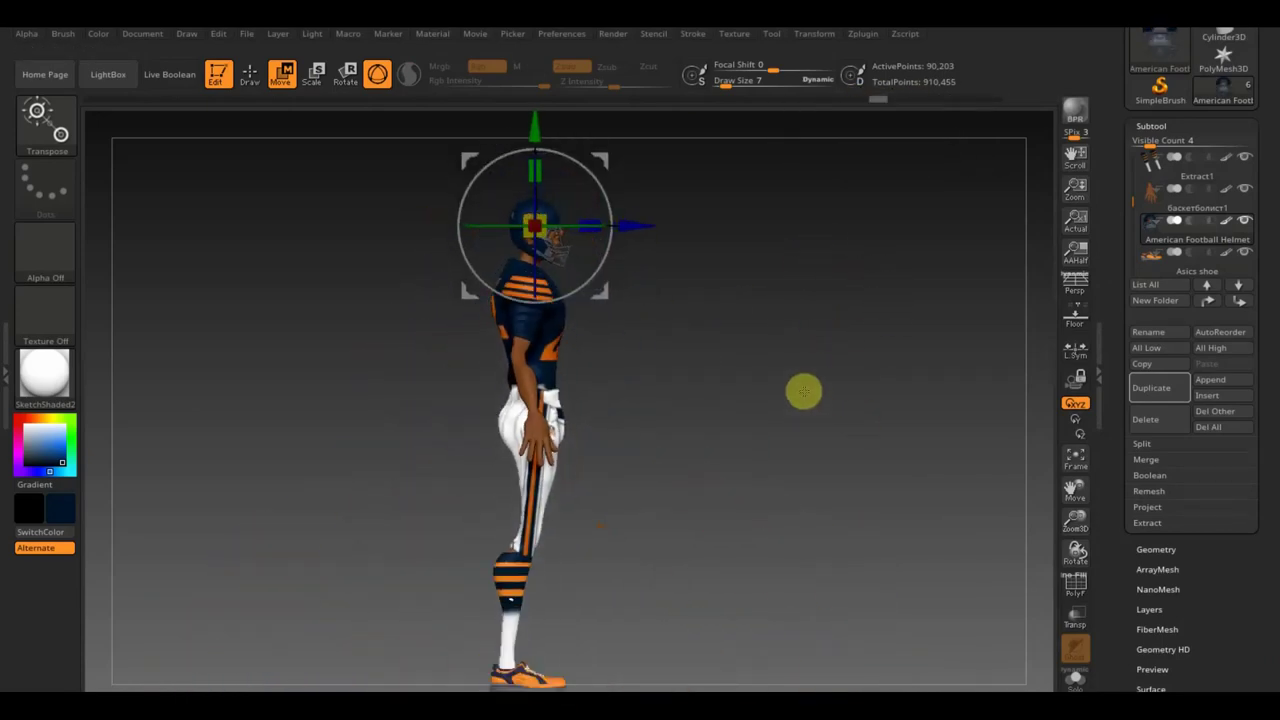
key(q)
click(766, 99)
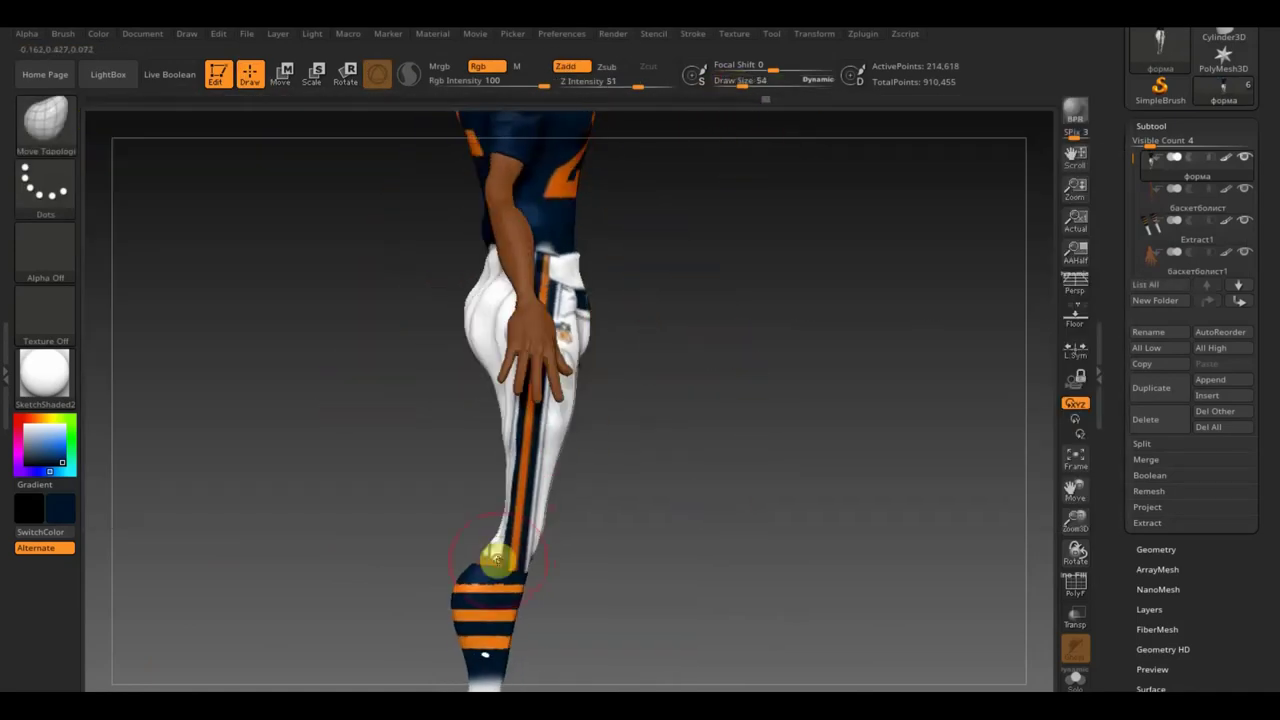
- Redo seven steps to restore the waistband seam touch-ups
key(ctrl+shift+z)
key(ctrl+shift+z)
key(ctrl+shift+z)
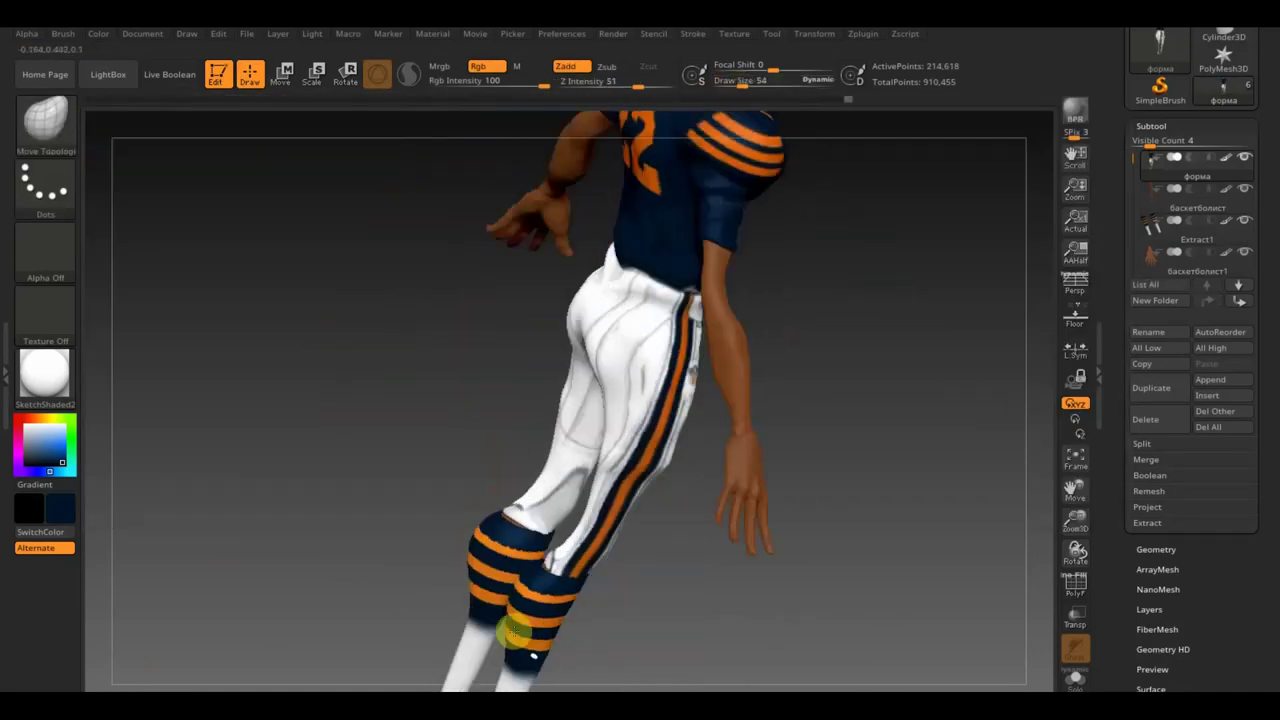
key(ctrl+shift+z)
key(ctrl+shift+z)
key(ctrl+shift+z)
key(ctrl+shift+z)
key(ctrl+shift+z)
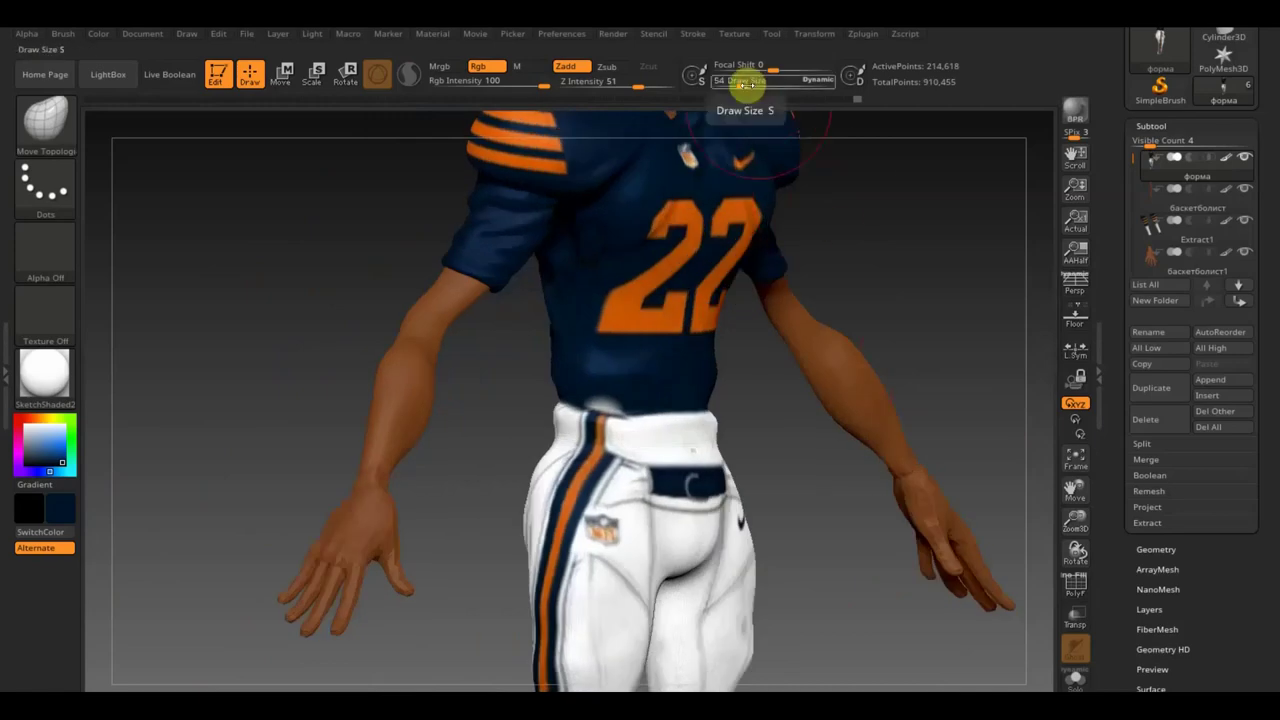
key(ctrl+shift+z)
key(ctrl+shift+z)
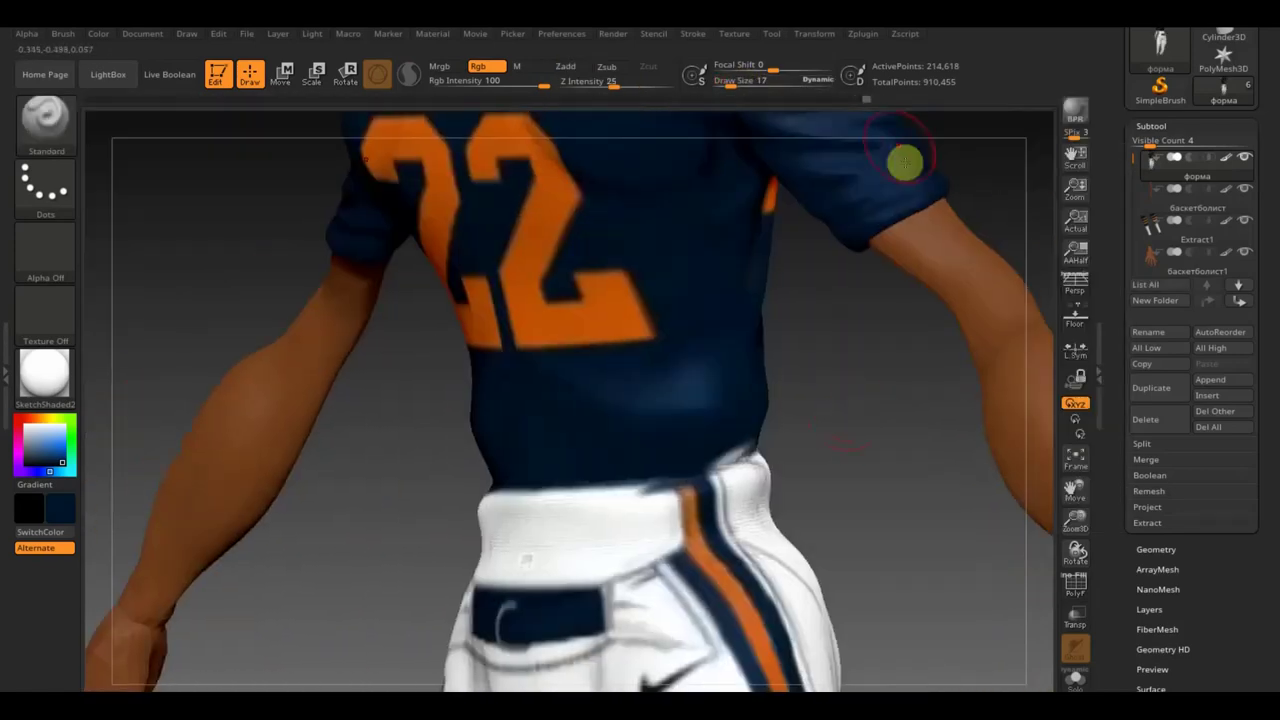
key(ctrl+shift+z)
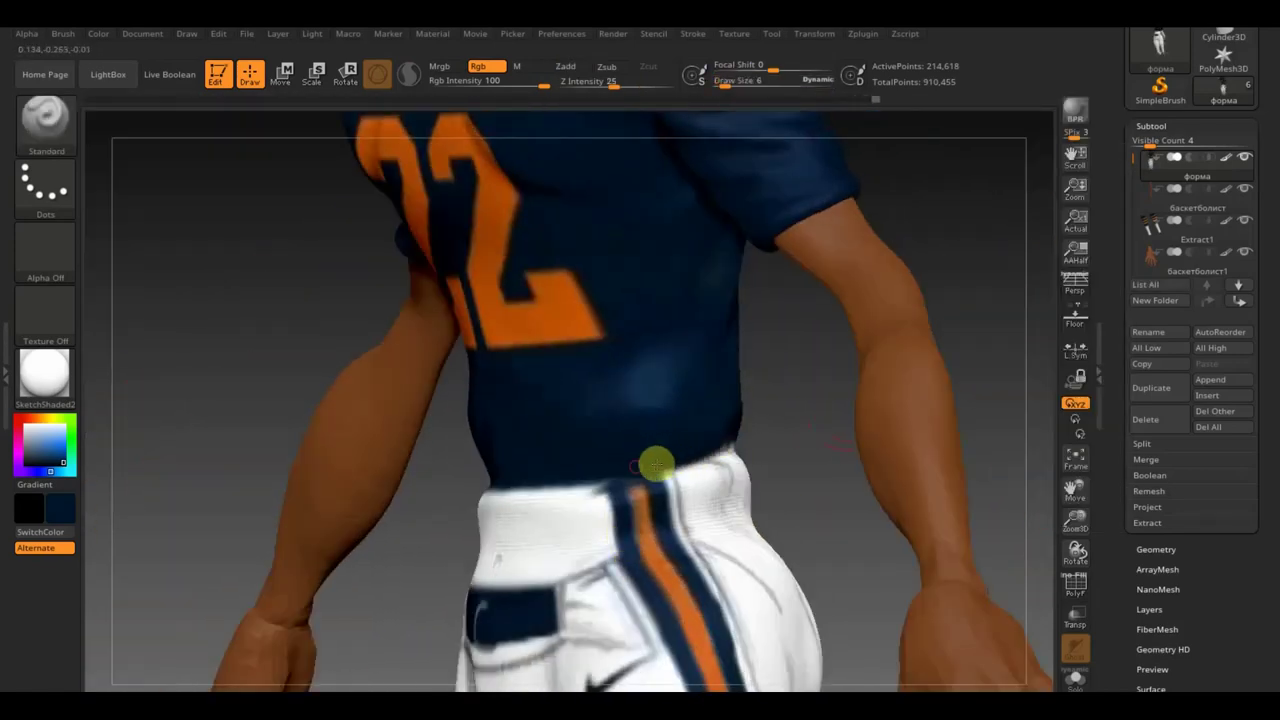
key(ctrl+shift+z)
key(ctrl+shift+z)
key(ctrl+shift+z)
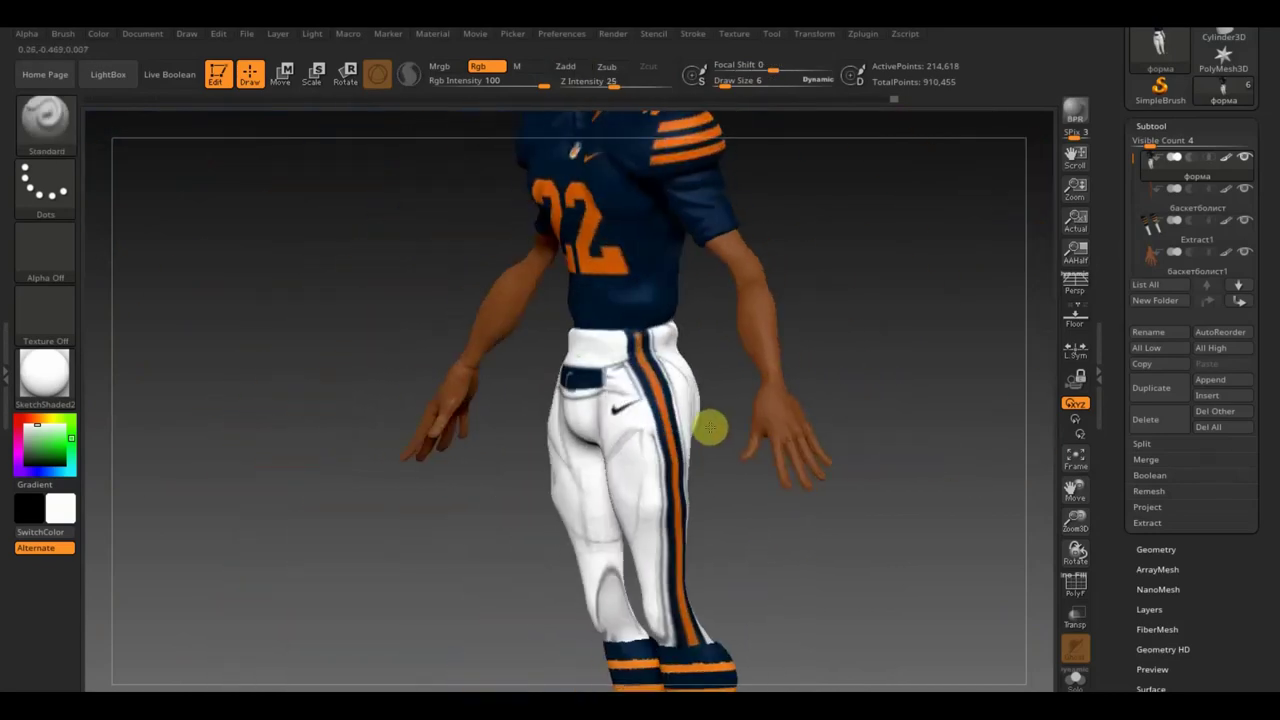
key(ctrl+shift+z)
key(ctrl+shift+z)
key(ctrl+shift+z)
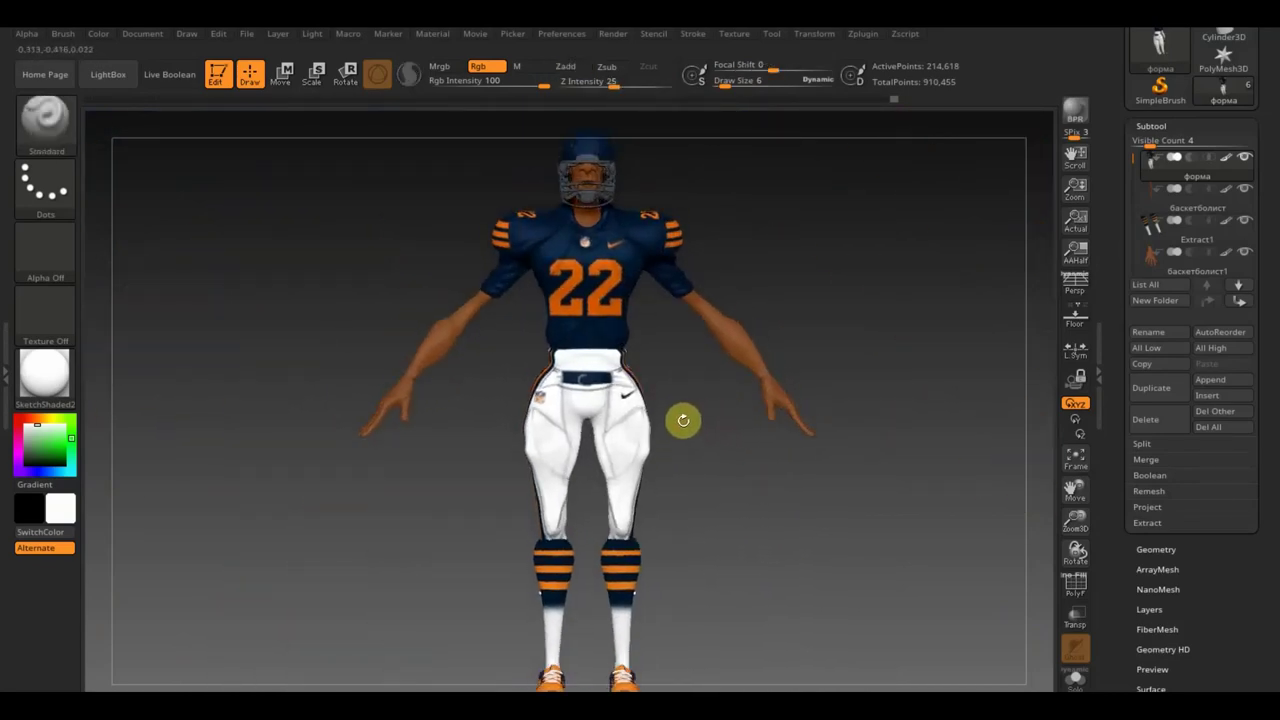
key(ctrl+shift+z)
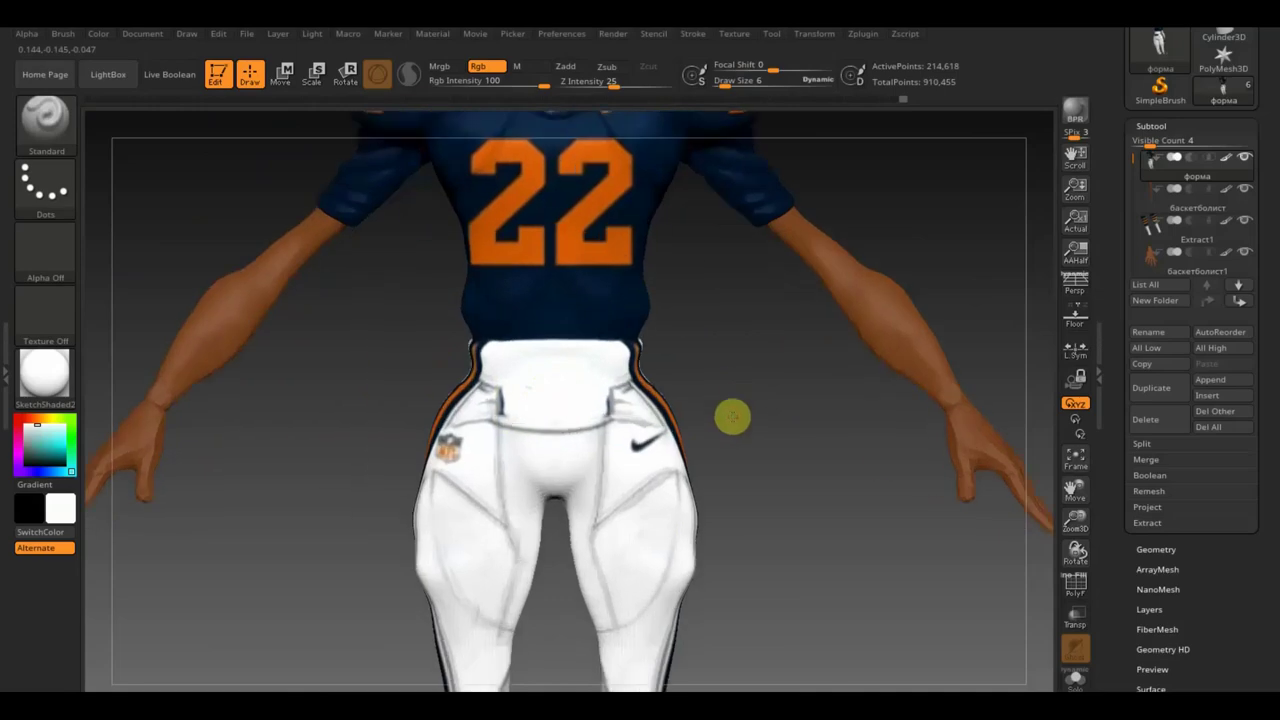
- Show the Bears uniform reference sheet larger and more opaque, toggling it to compare
key(shift+z)
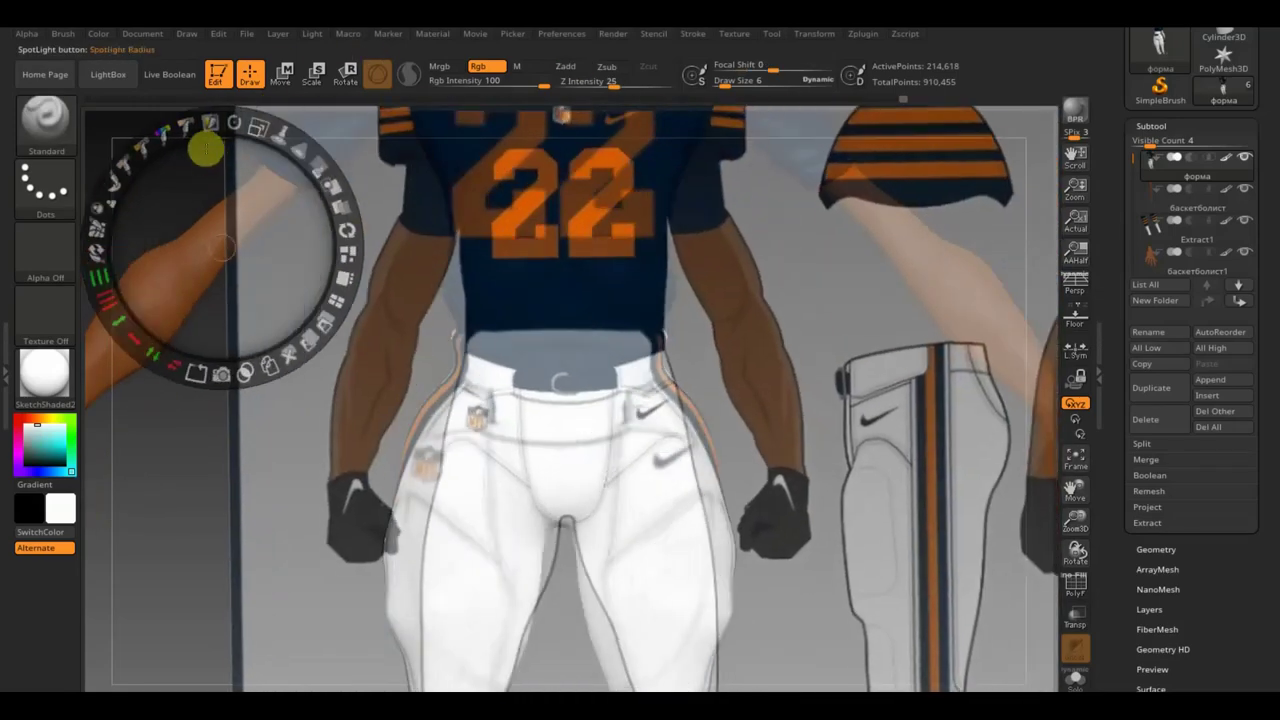
drag(206, 137, 318, 165)
key(z)
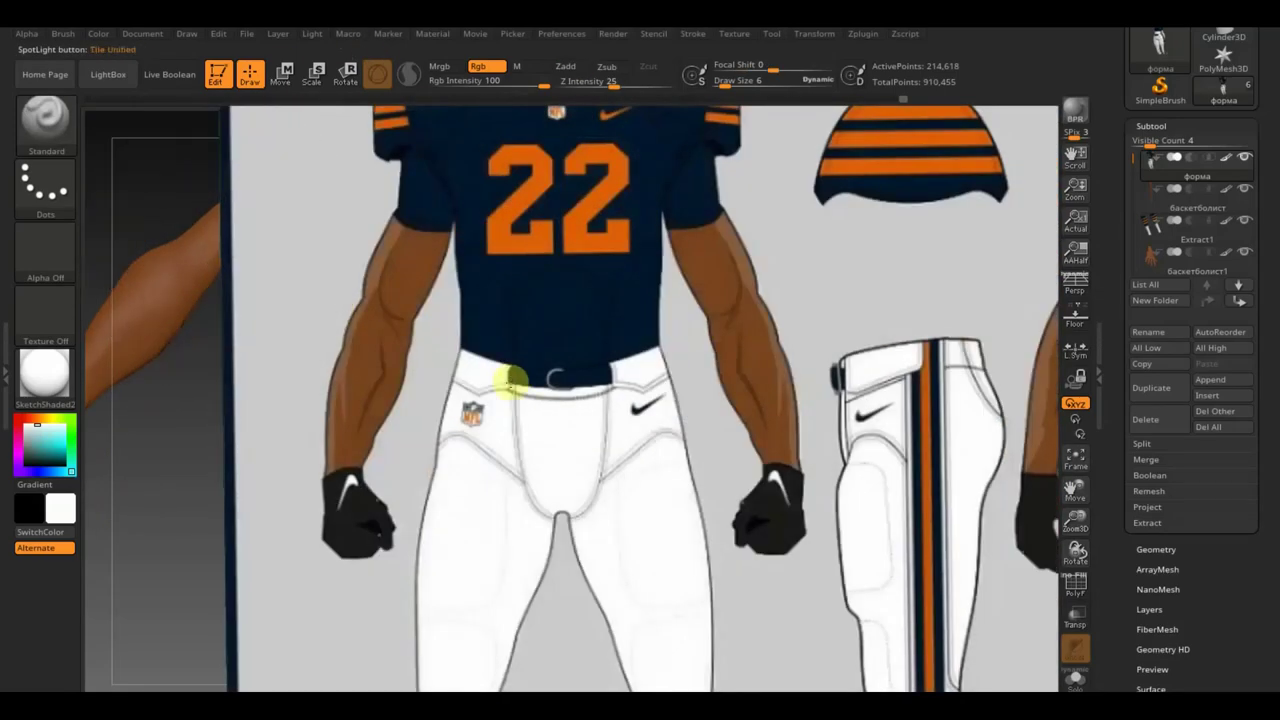
key(shift+z)
key(shift+z)
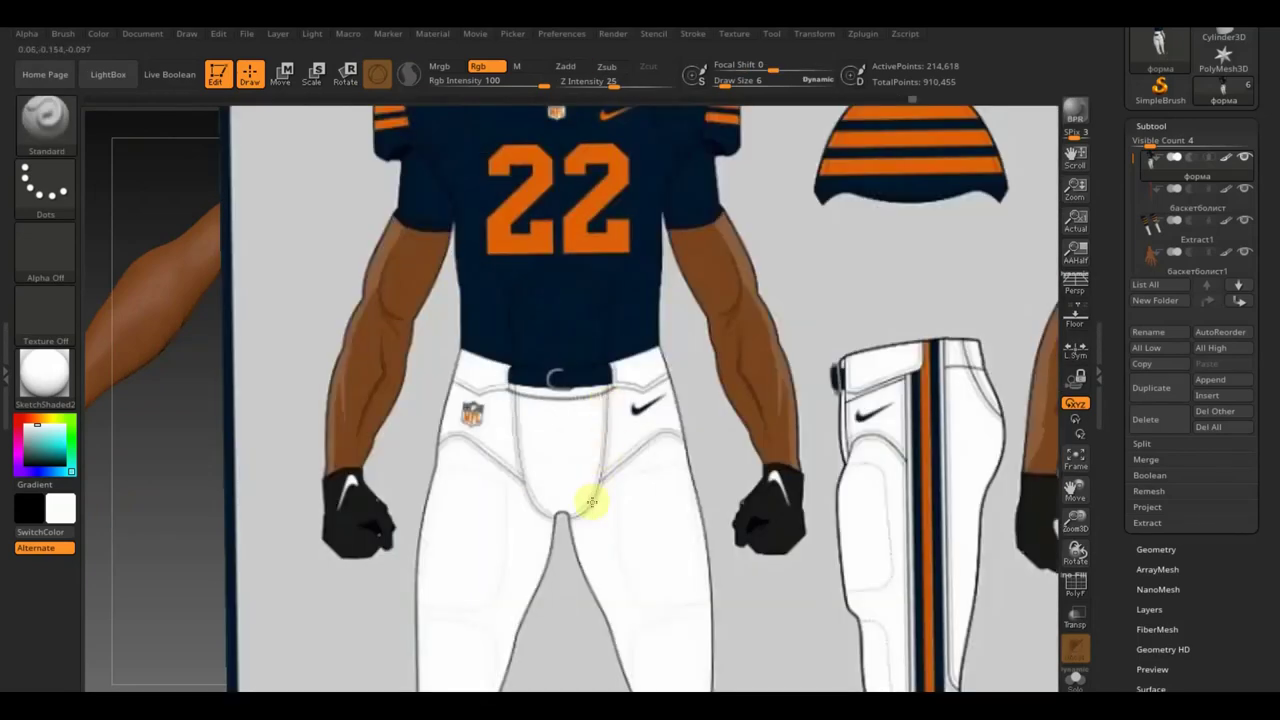
key(shift+z)
- Check the hip and back of the pants, then select the uniform subtool
mouse_move(485, 393)
right_down()
mouse_move(714, 363)
mouse_move(720, 393)
right_up()
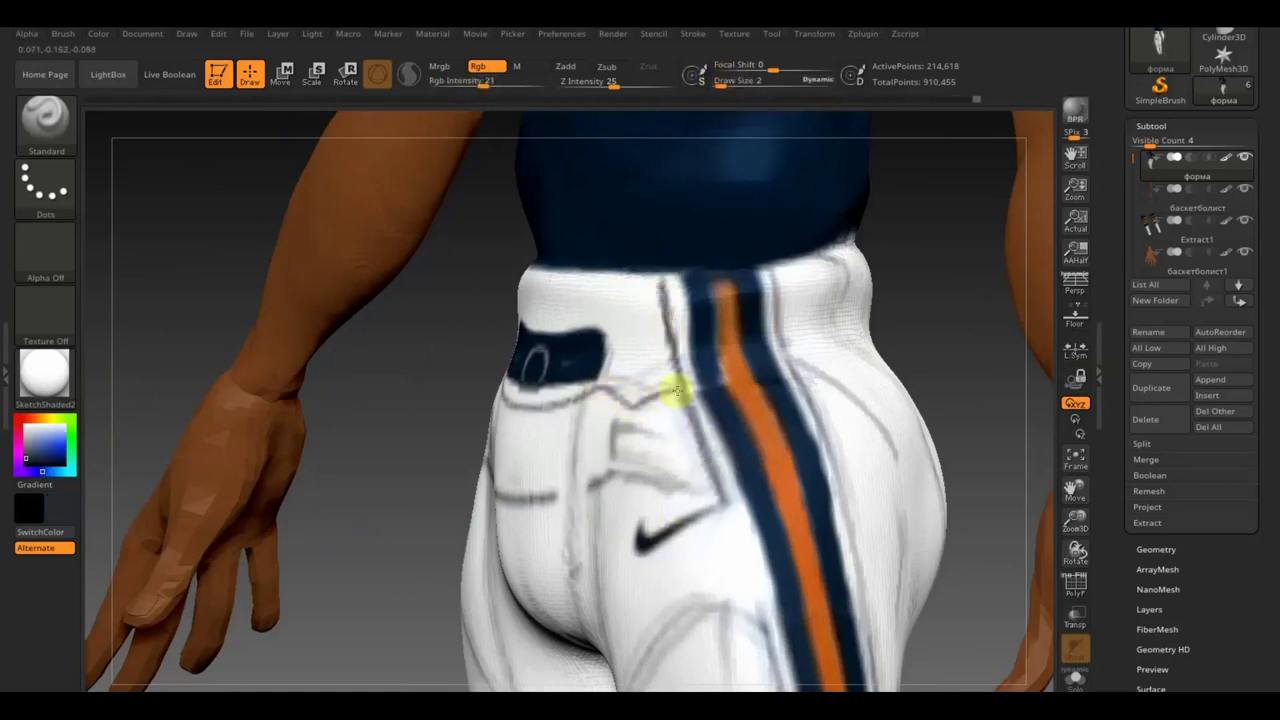
right_drag(676, 392, 359, 271)
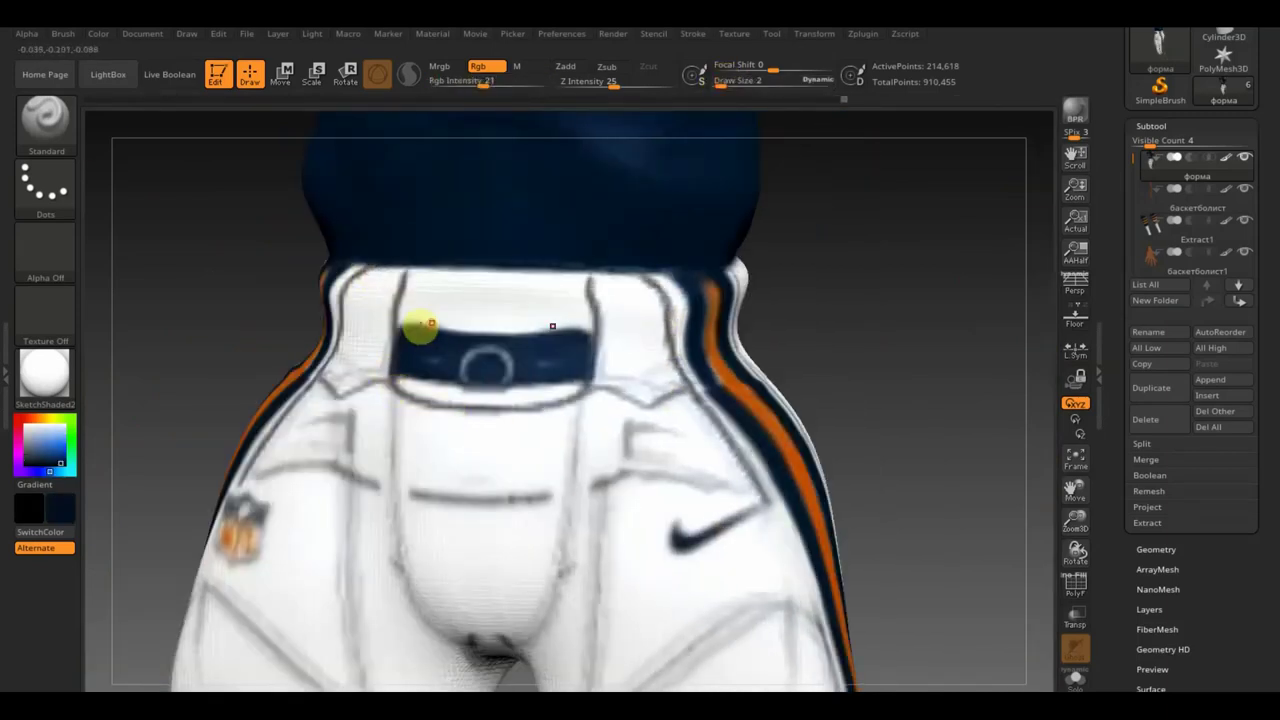
mouse_move(494, 352)
ctrl+right_down()
mouse_move(908, 417)
mouse_move(797, 540)
mouse_move(734, 497)
mouse_move(810, 315)
ctrl+right_up()
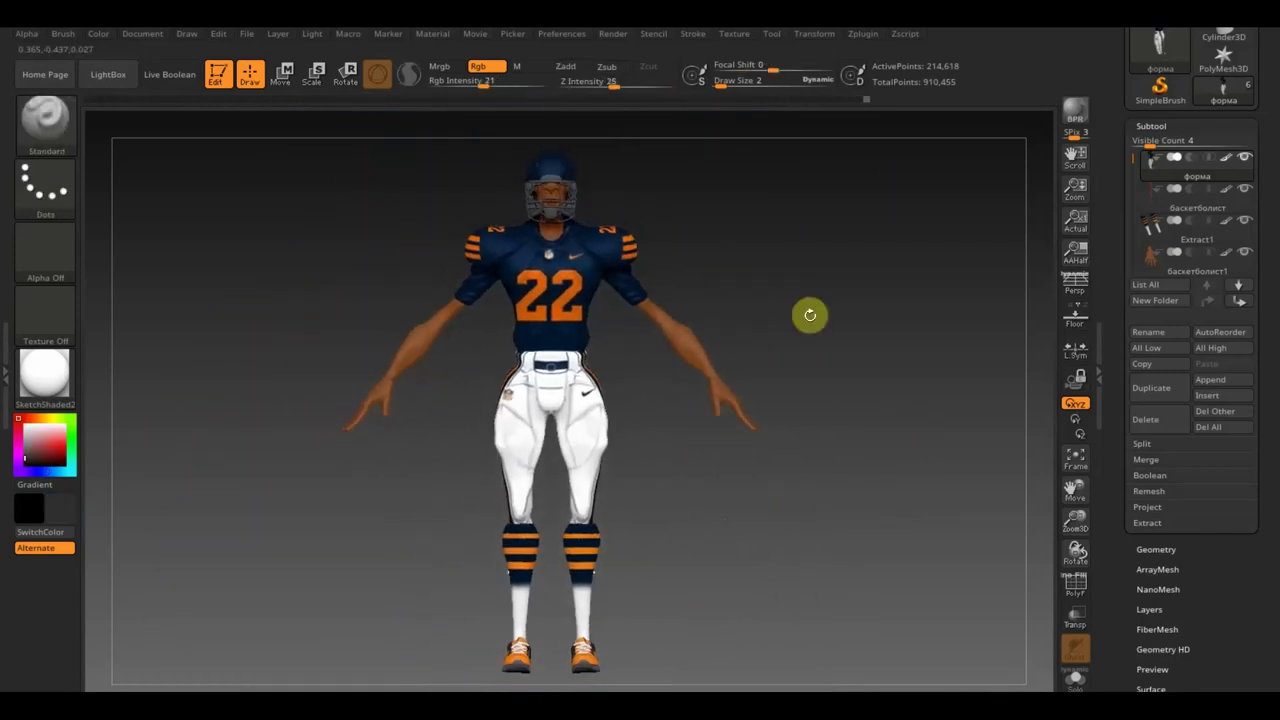
ctrl+alt+shift+click(622, 248)
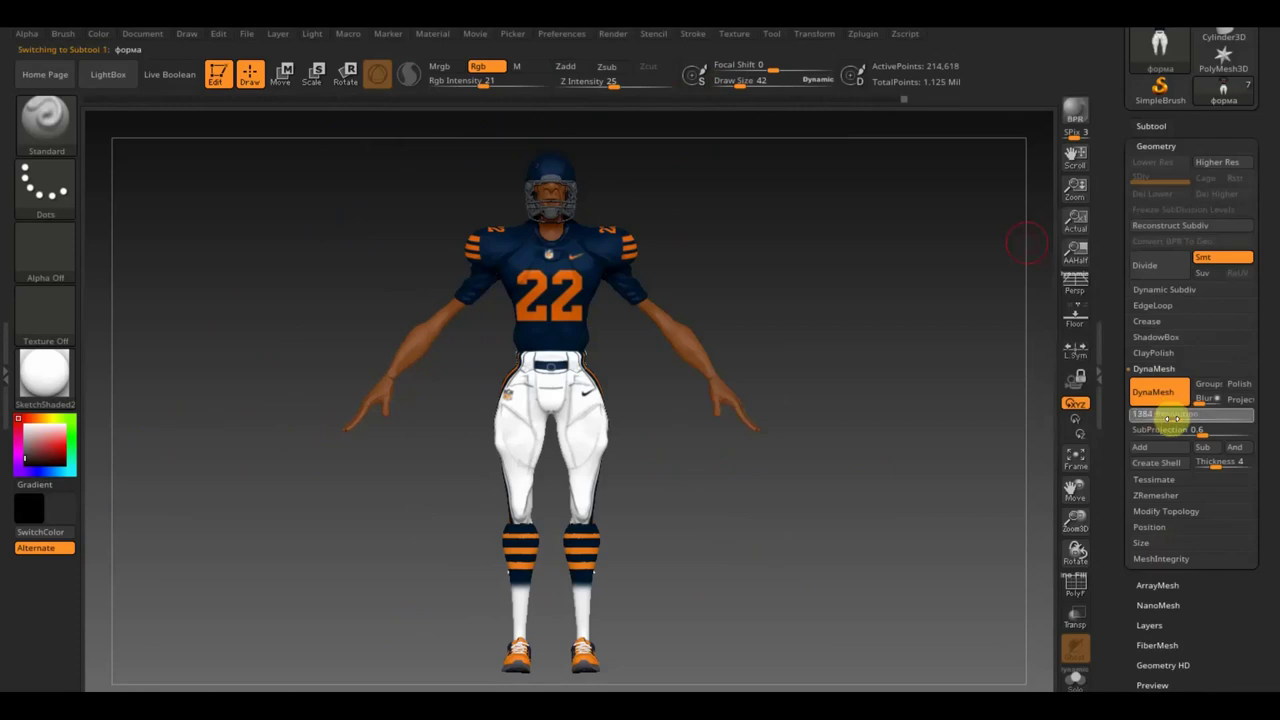
- ZRemesh the uniform, reproject its paint with ProjectAll, and unwrap its UVs with UV Master
click(1156, 495)
click(1161, 424)
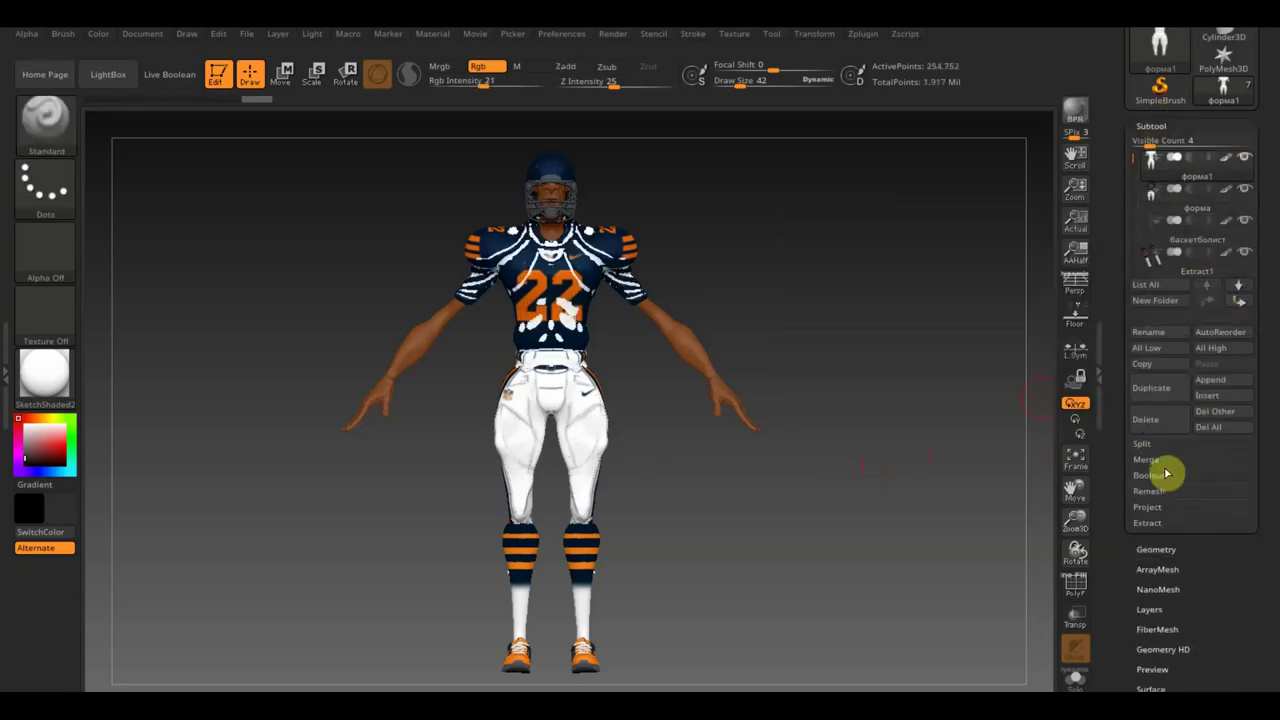
click(1152, 539)
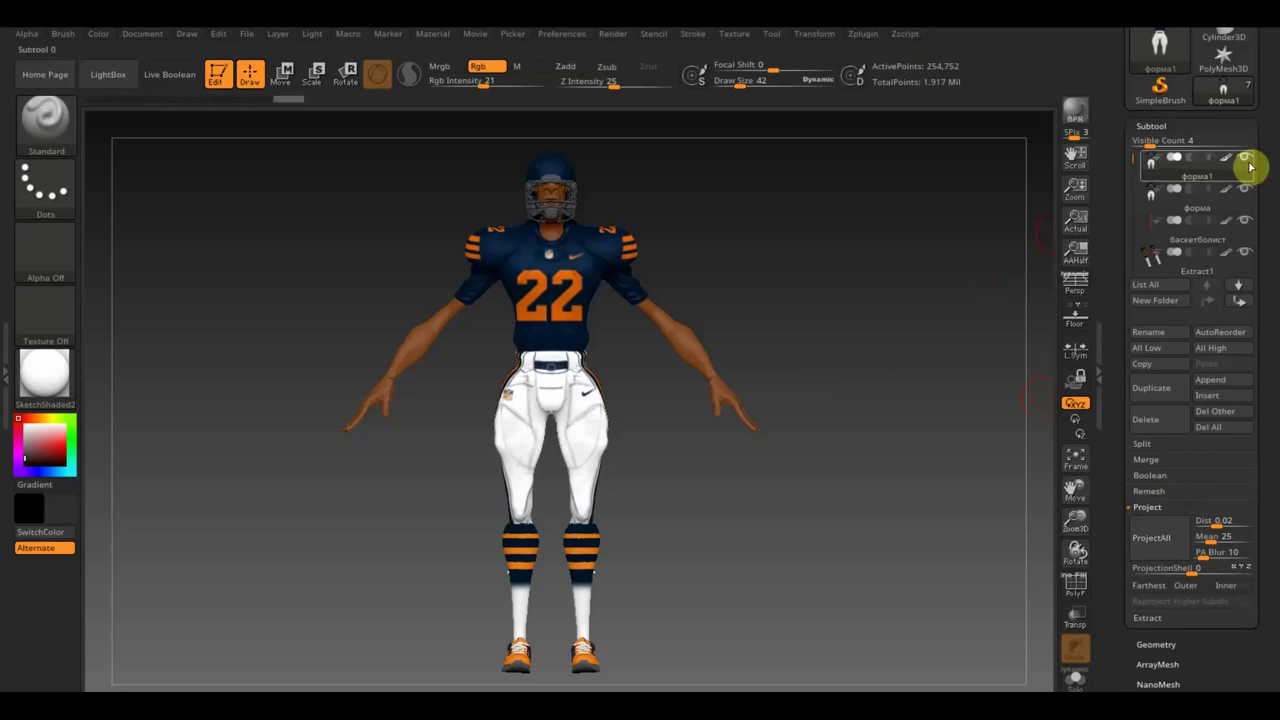
click(862, 34)
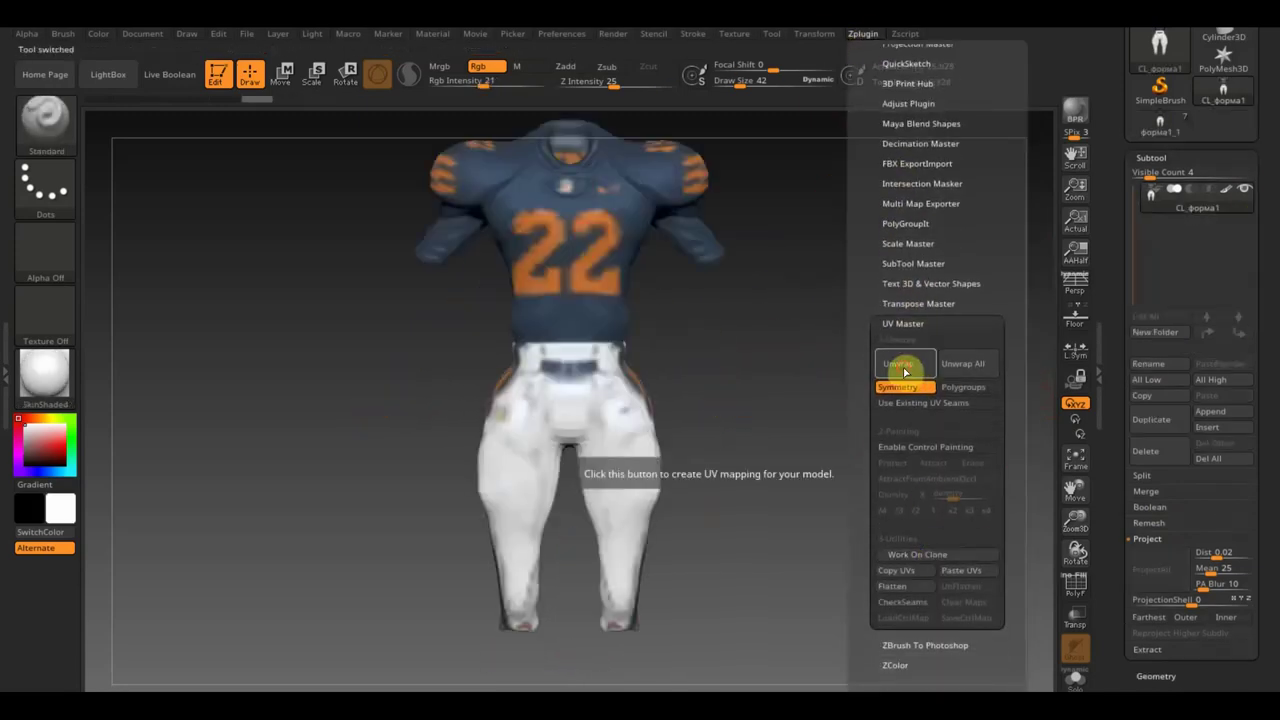
click(905, 372)
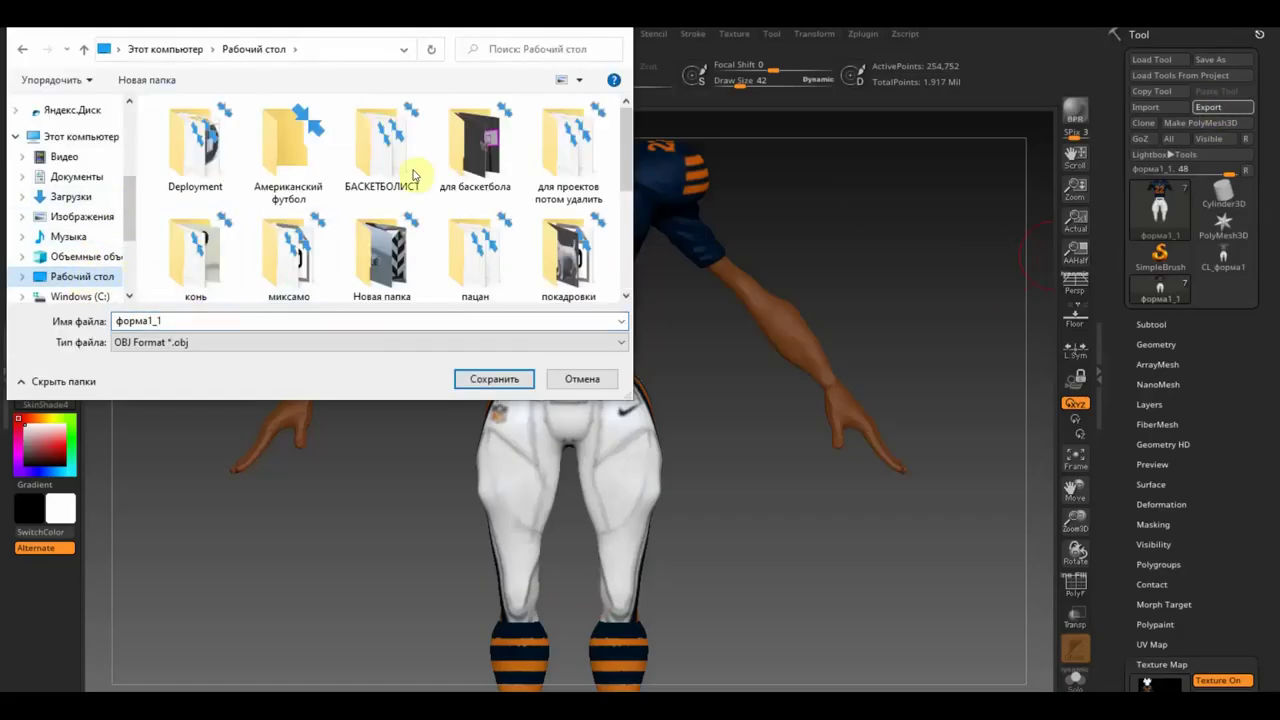
- Save the project and export the uniform as форма1_1.obj to the Американский футбол folder
click(490, 380)
drag(1257, 514, 1137, 158)
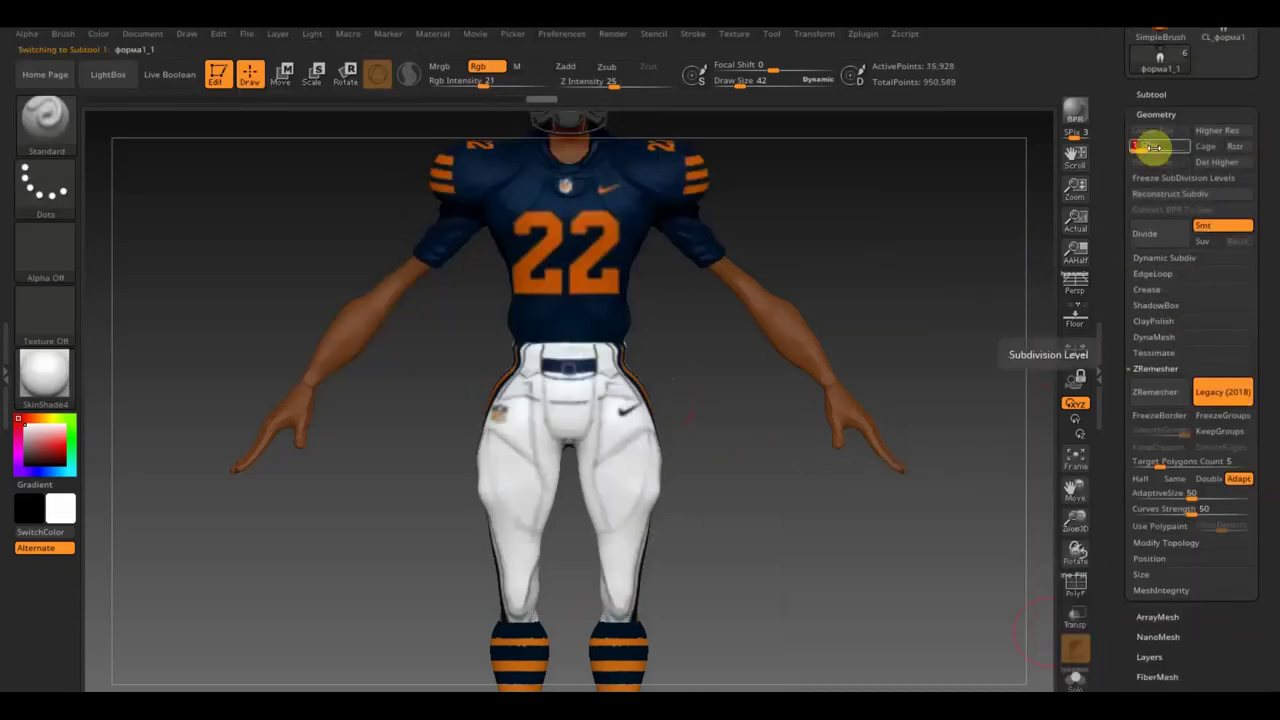
scroll(1137, 158, up, 3)
click(1208, 90)
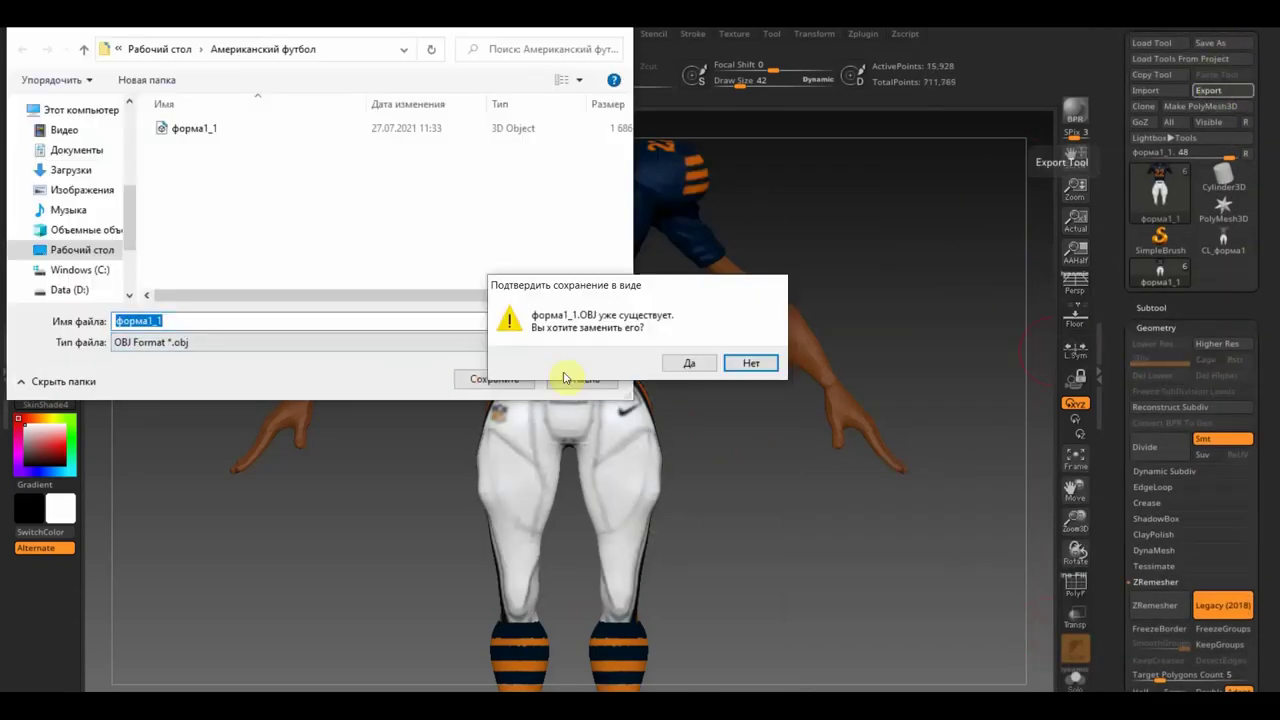
- Select the Extract1 socks-and-cleats subtool so it shows alone
click(1155, 370)
click(1238, 467)
click(1146, 641)
click(1162, 435)
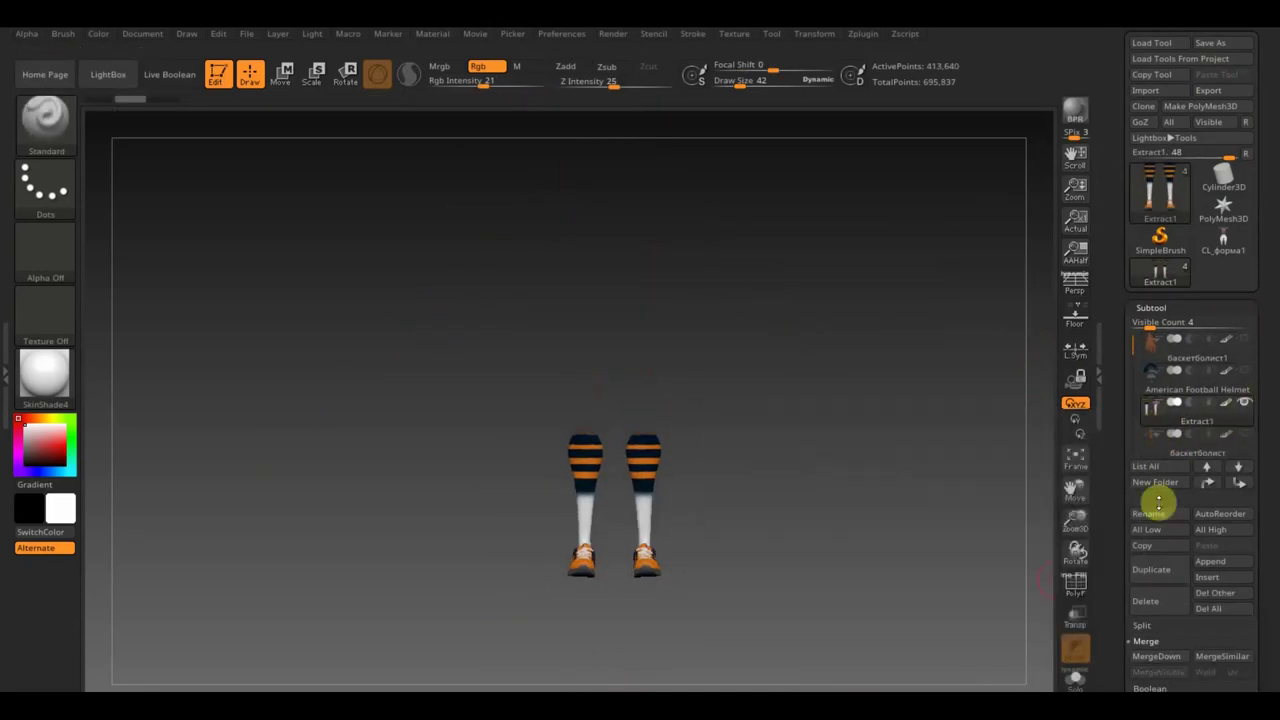
- Remesh the socks-and-shoes legs subtool with ZRemesher, then hide its wireframe overlay
click(1155, 635)
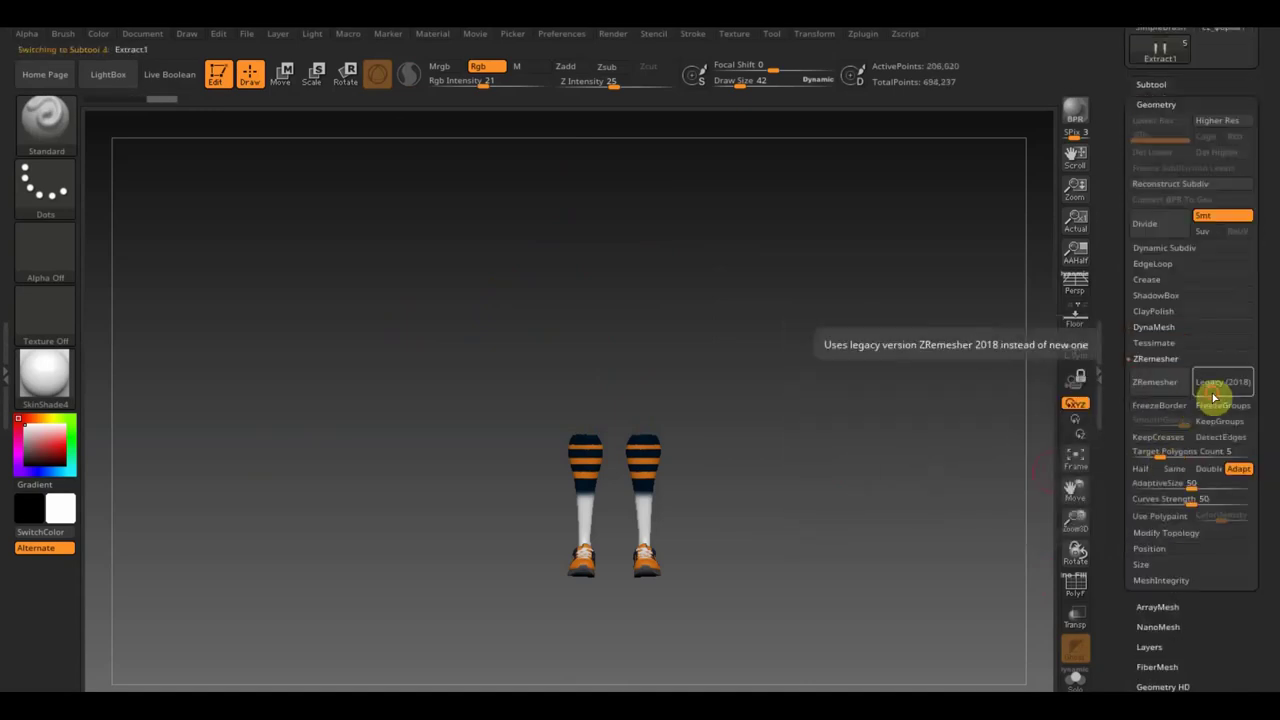
click(1140, 390)
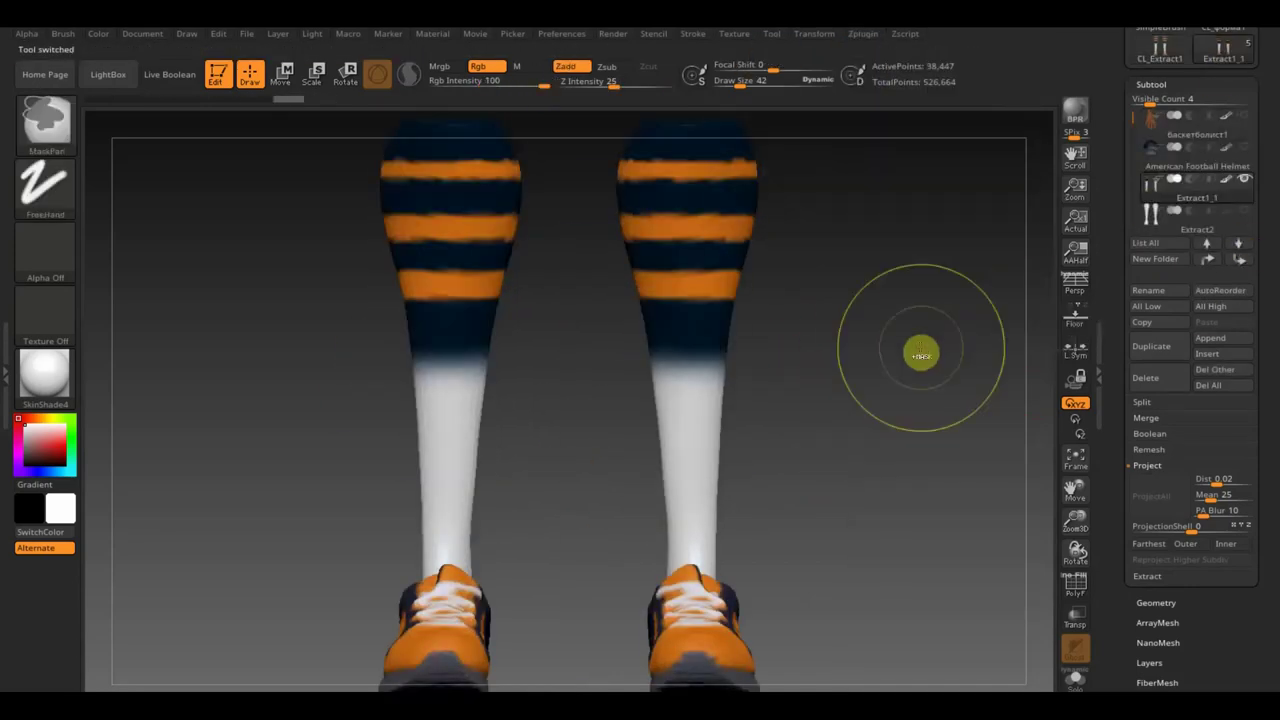
click(1156, 602)
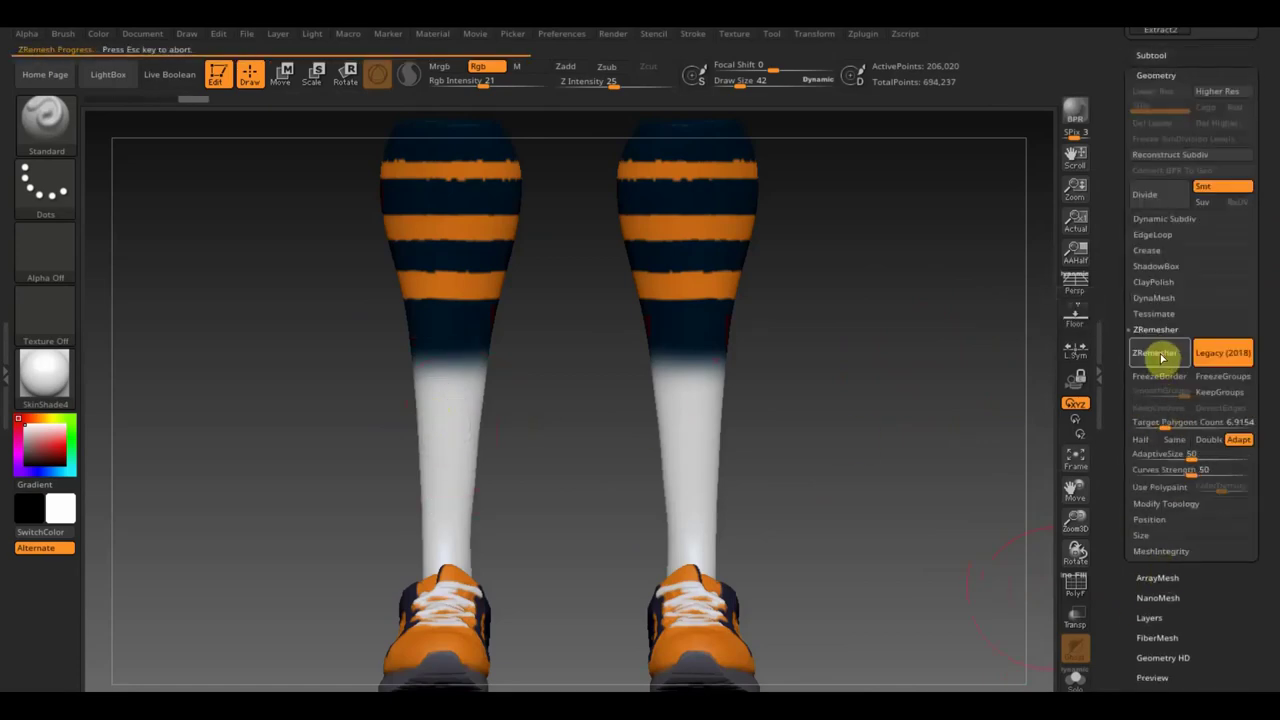
drag(900, 442, 546, 461)
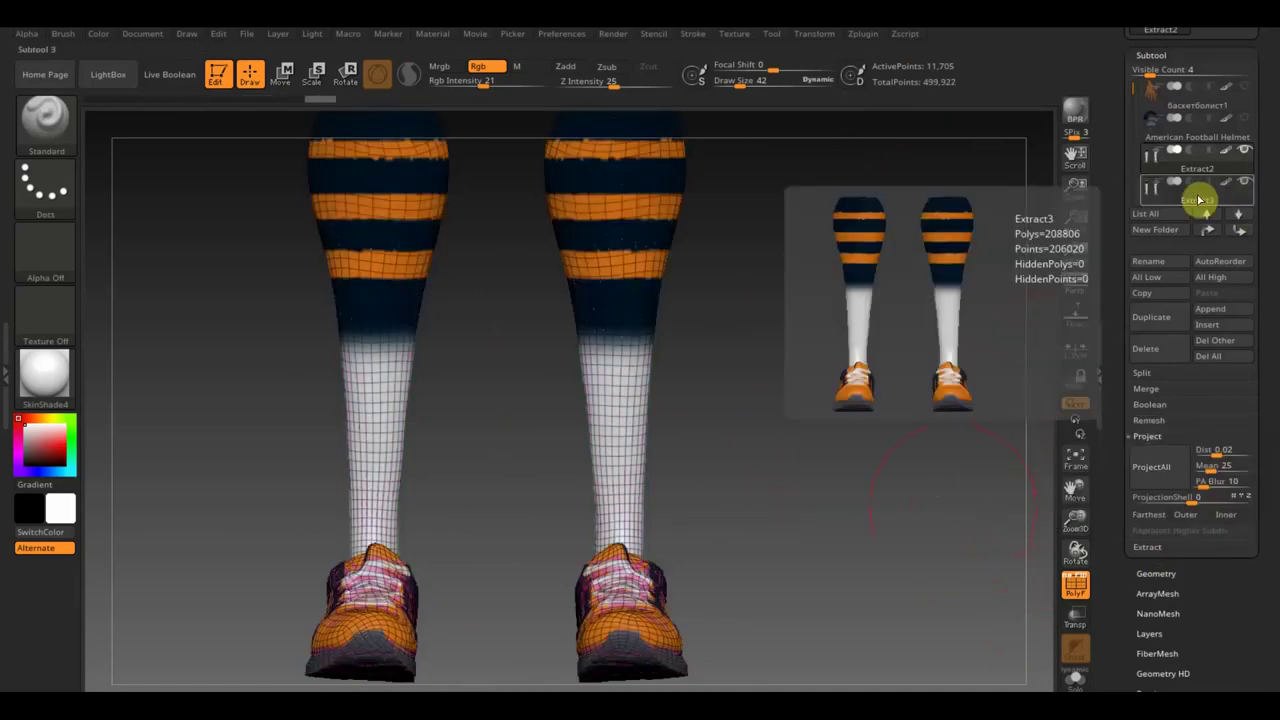
click(1068, 590)
- Unwrap the socks and shoes with UV Master and bake their paint into a texture map
click(862, 33)
click(929, 588)
click(866, 40)
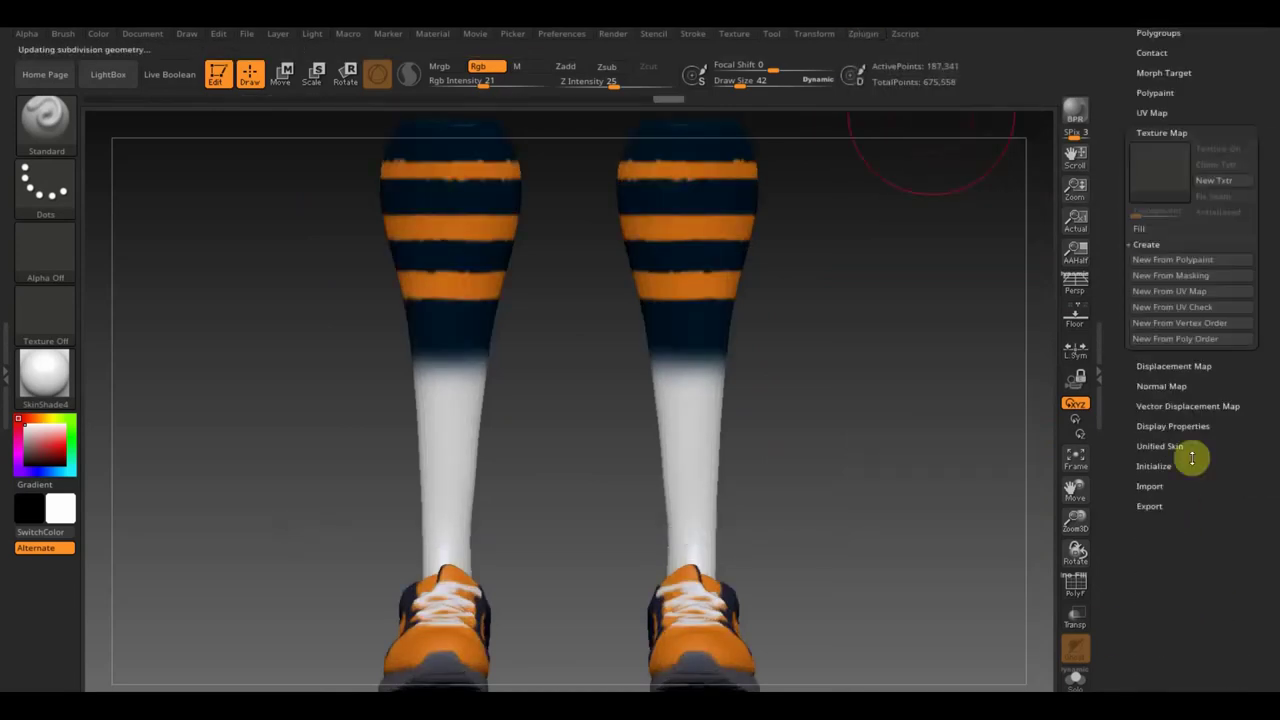
scroll(1214, 194, up, 3)
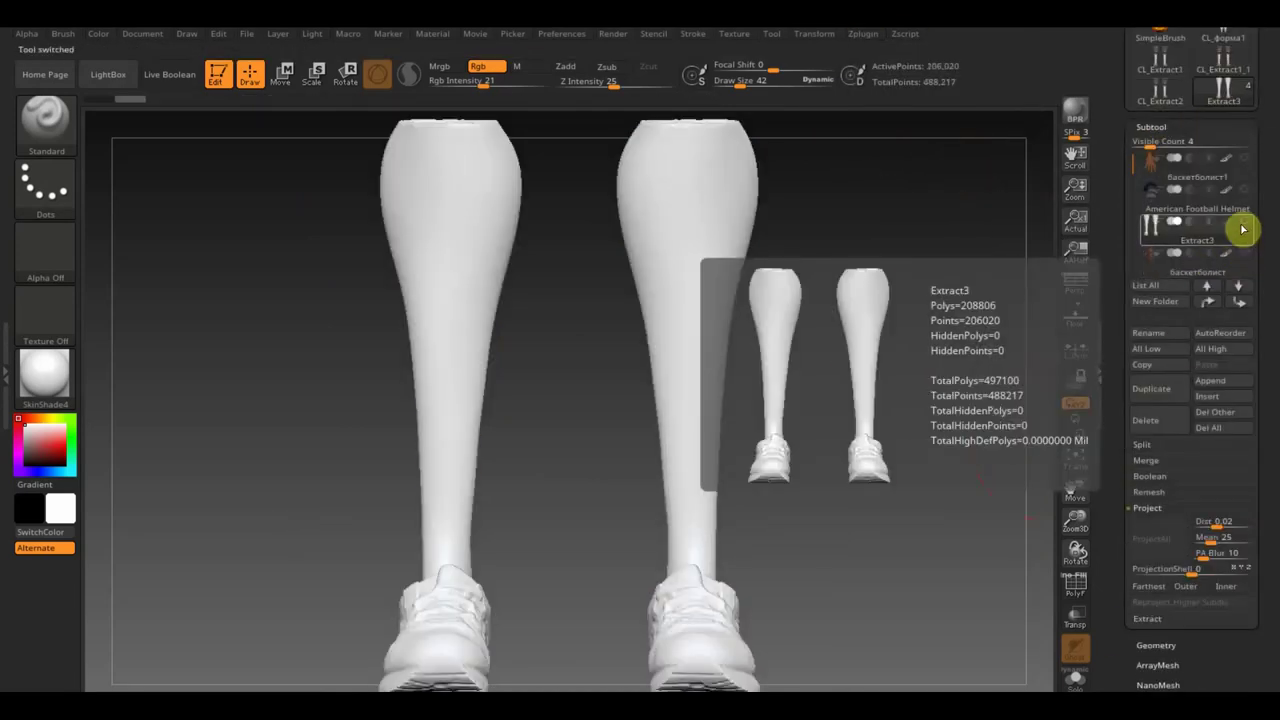
- Select the Extract3 subtool and show the wireframe to check the legs' new topology
click(1155, 397)
click(1076, 590)
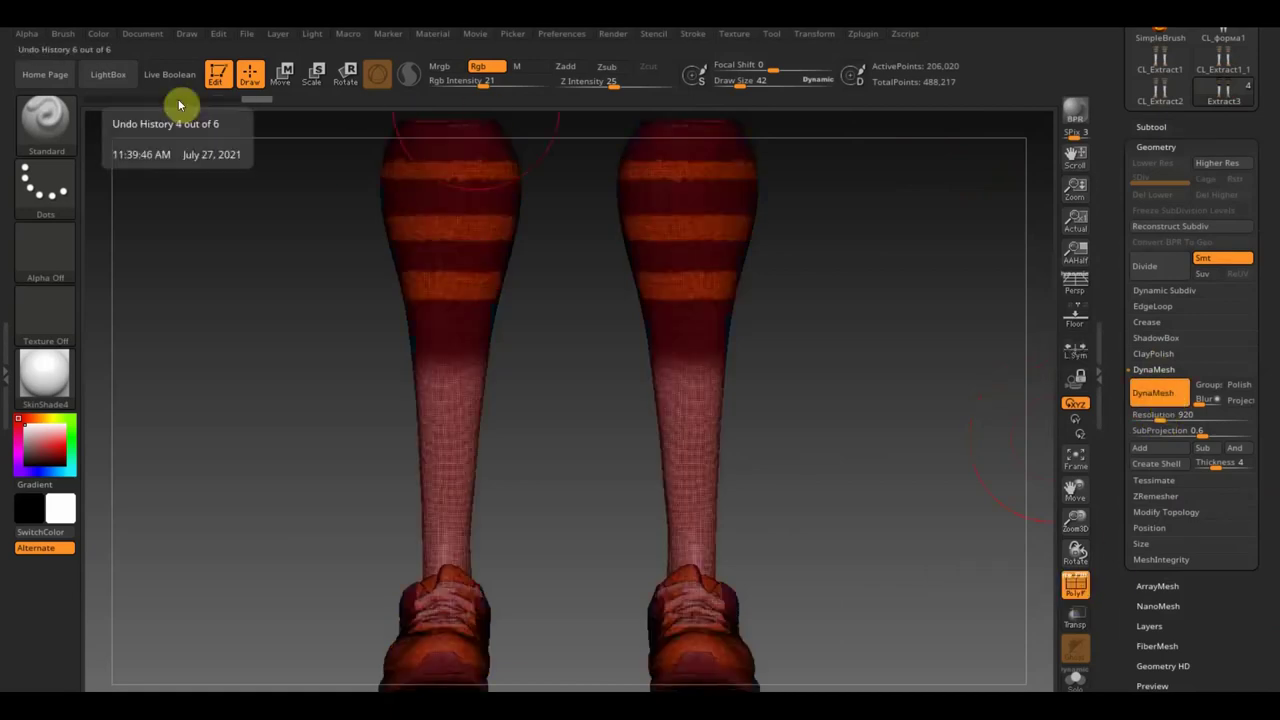
scroll(1171, 434, down, 5)
scroll(1200, 260, up, 5)
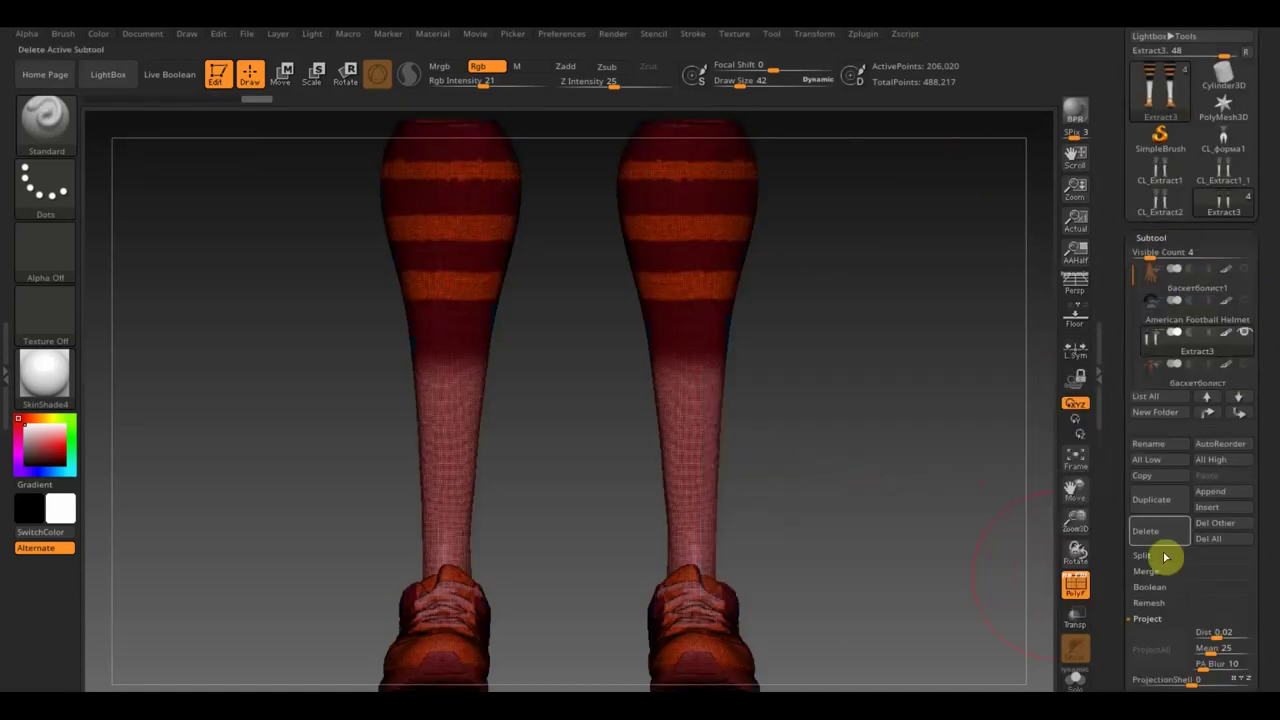
scroll(1273, 433, down, 5)
scroll(1162, 445, down, 3)
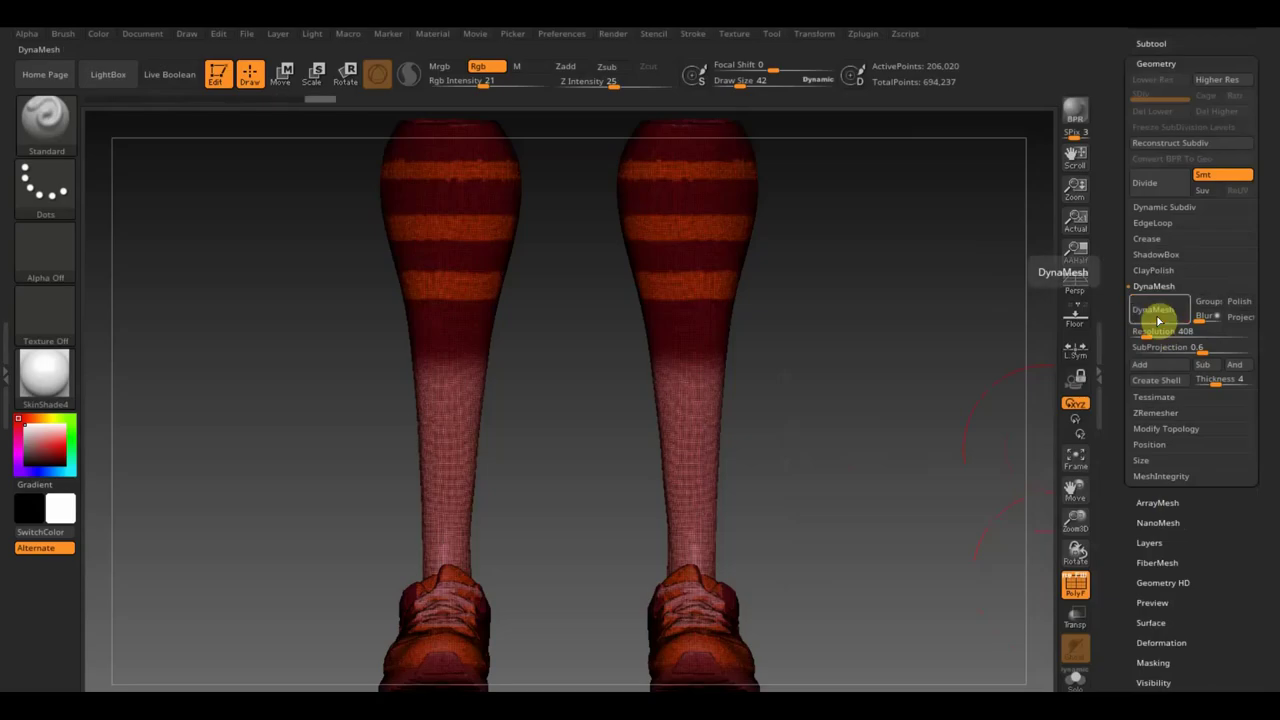